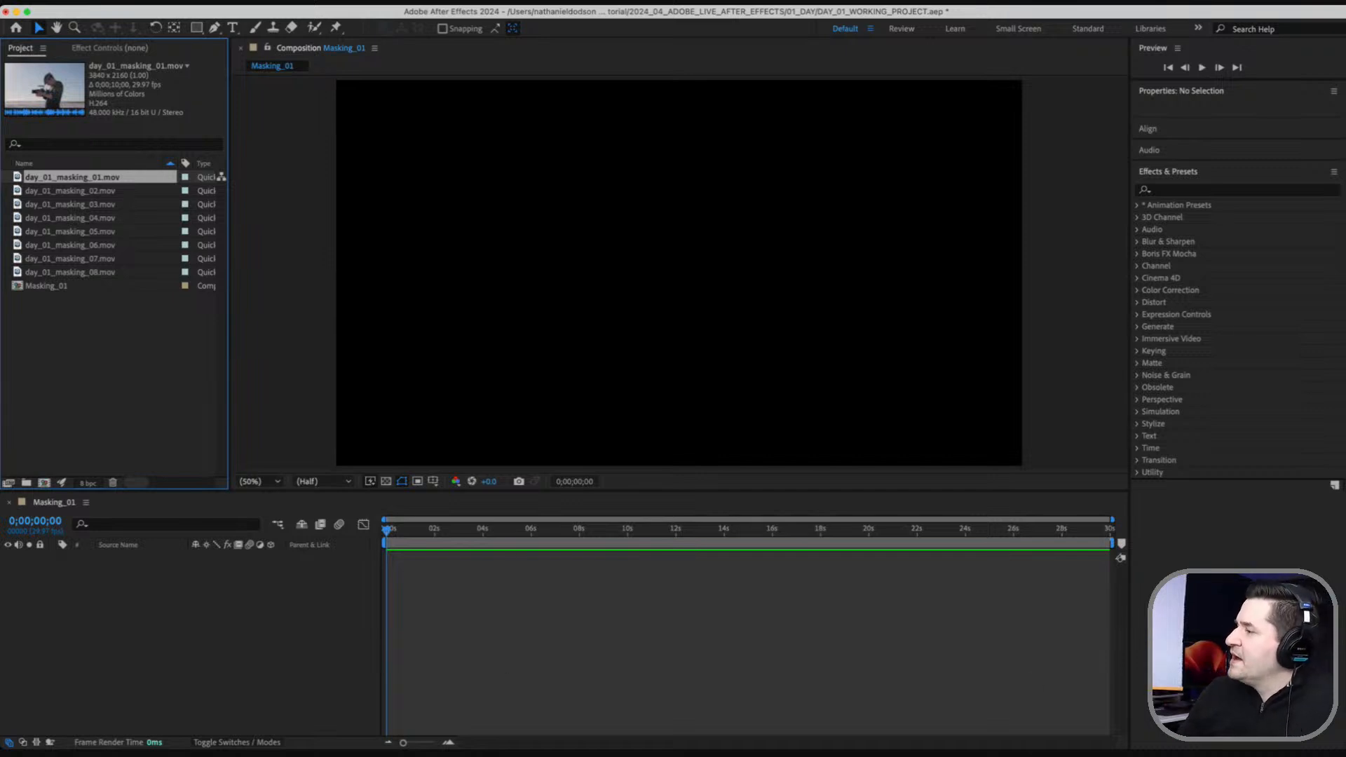
click(174, 408)
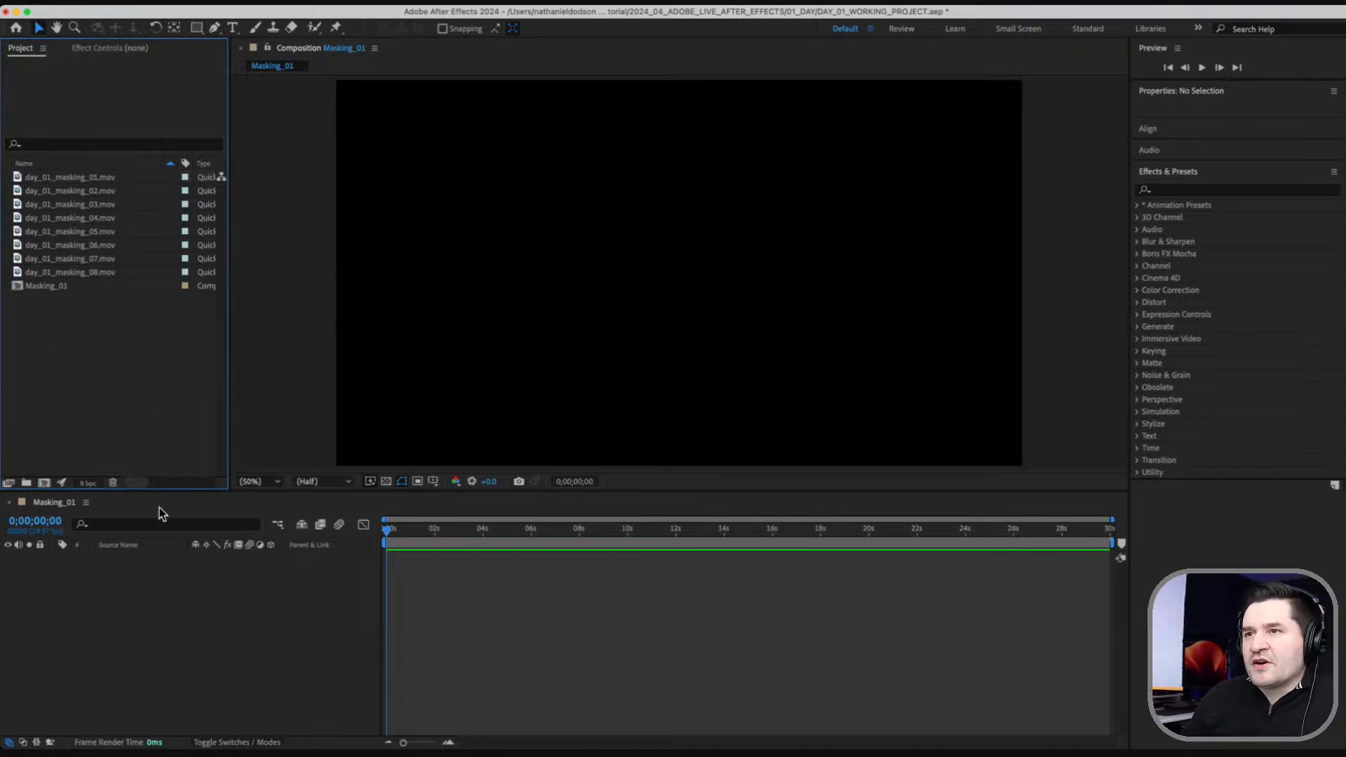
click(45, 287)
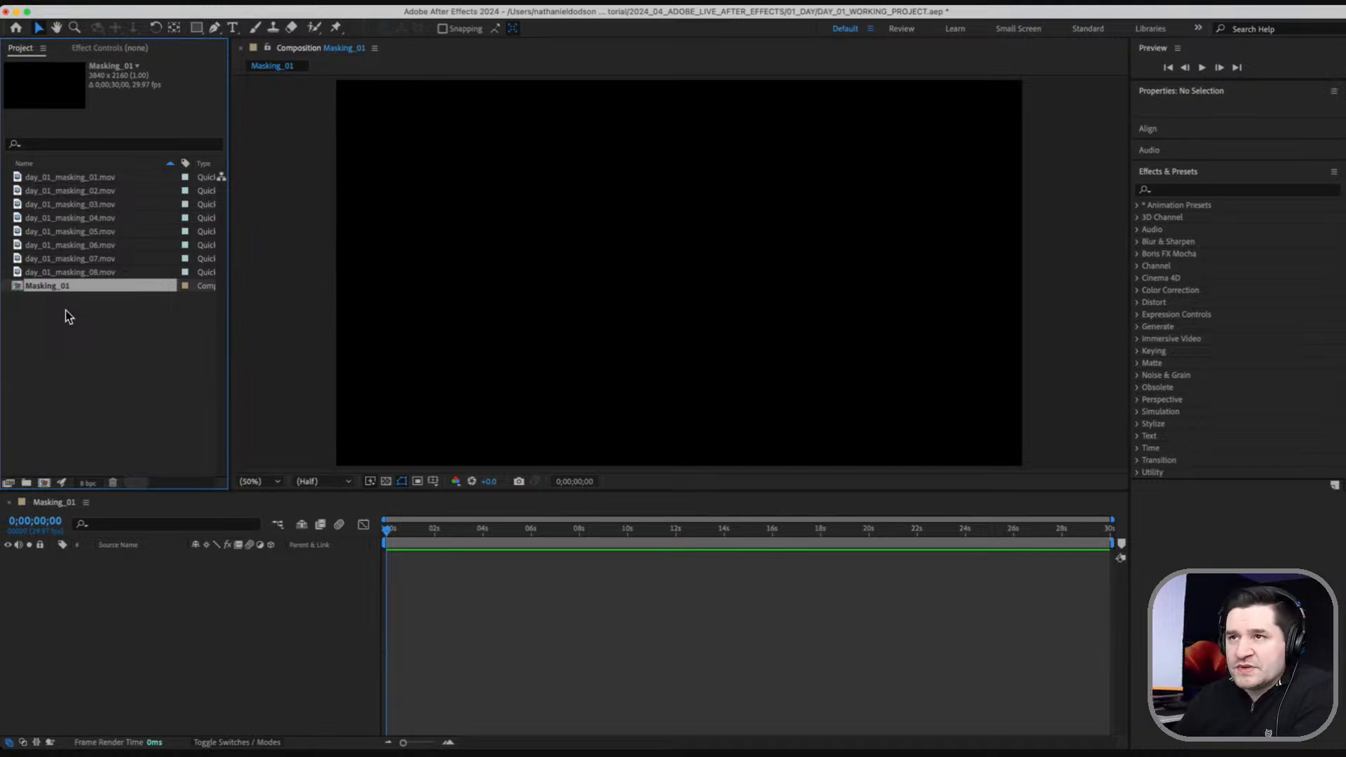
click(65, 309)
click(28, 289)
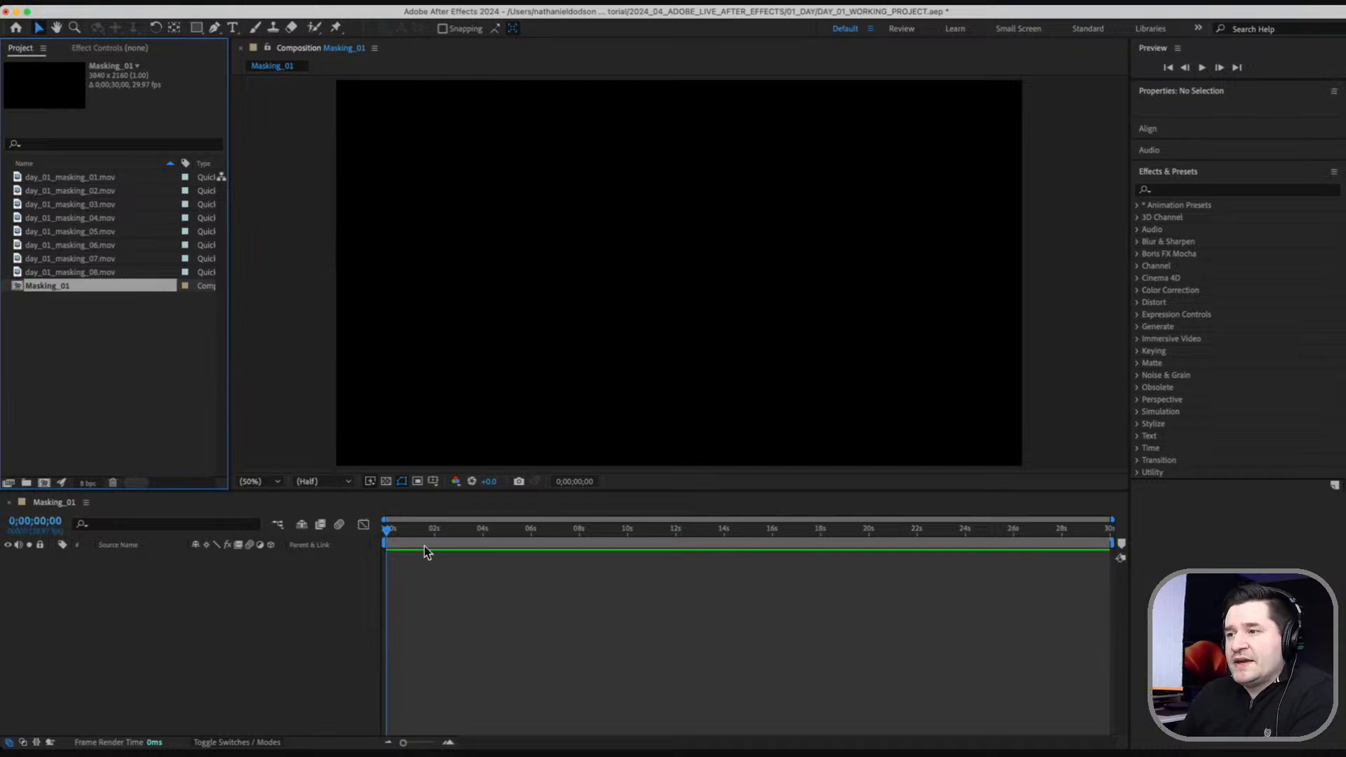
drag(388, 530, 335, 566)
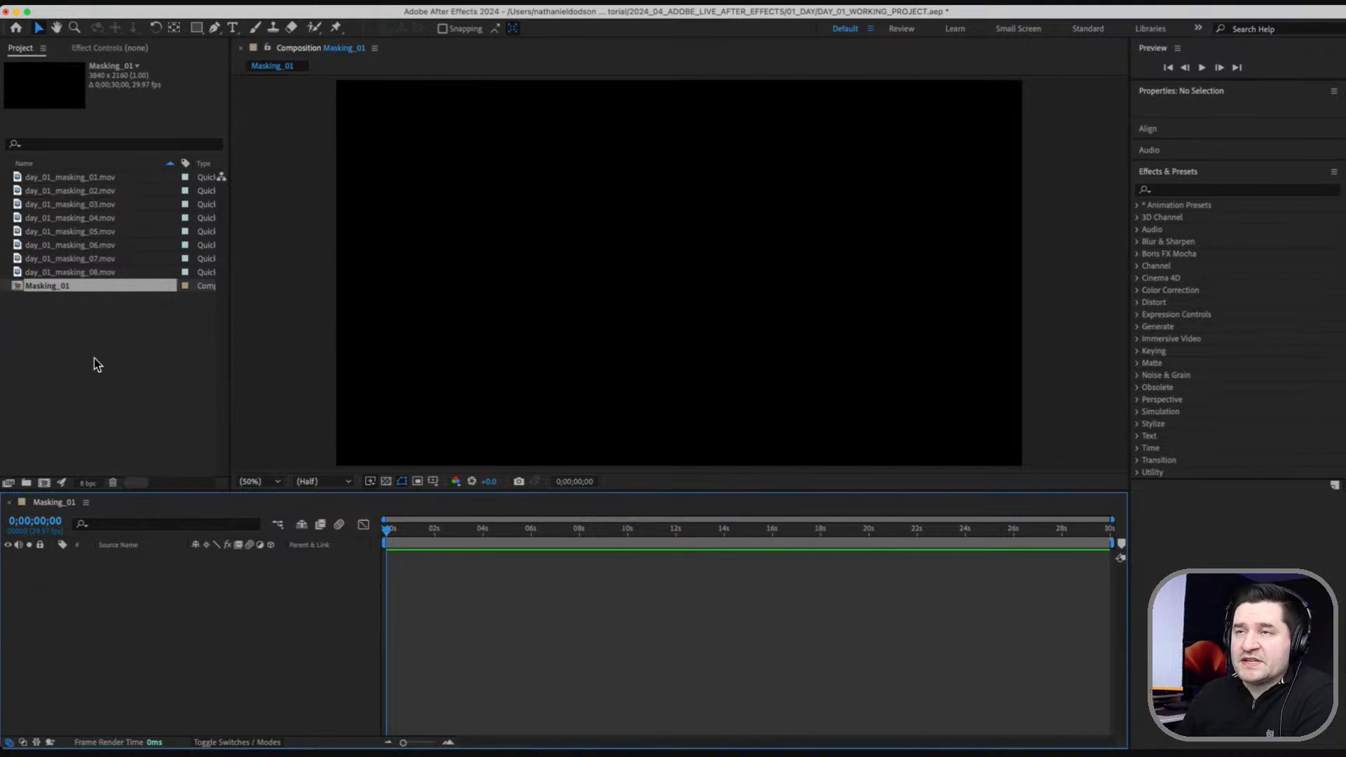
Add the day_01_masking_02.mov clip as a layer in the Masking_01 timeline, starting at time zero.
click(82, 174)
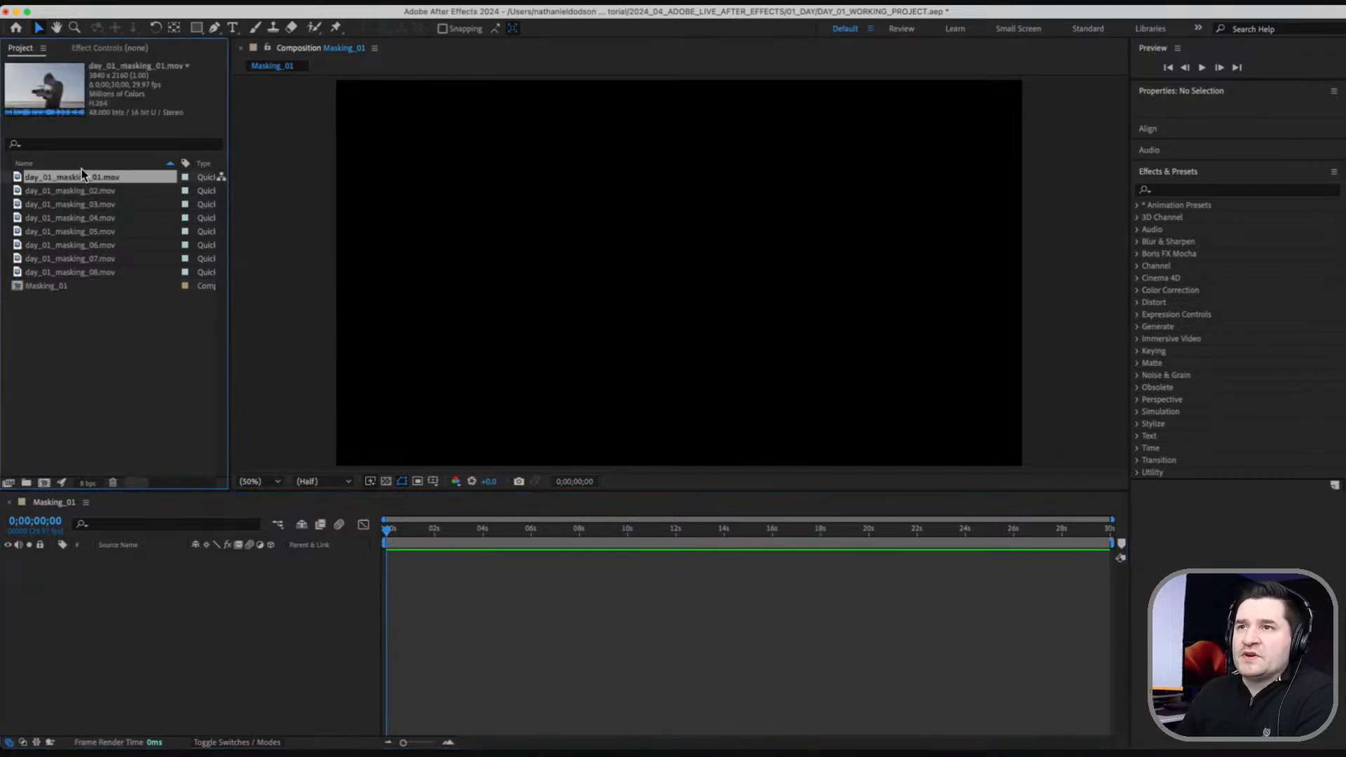
click(112, 190)
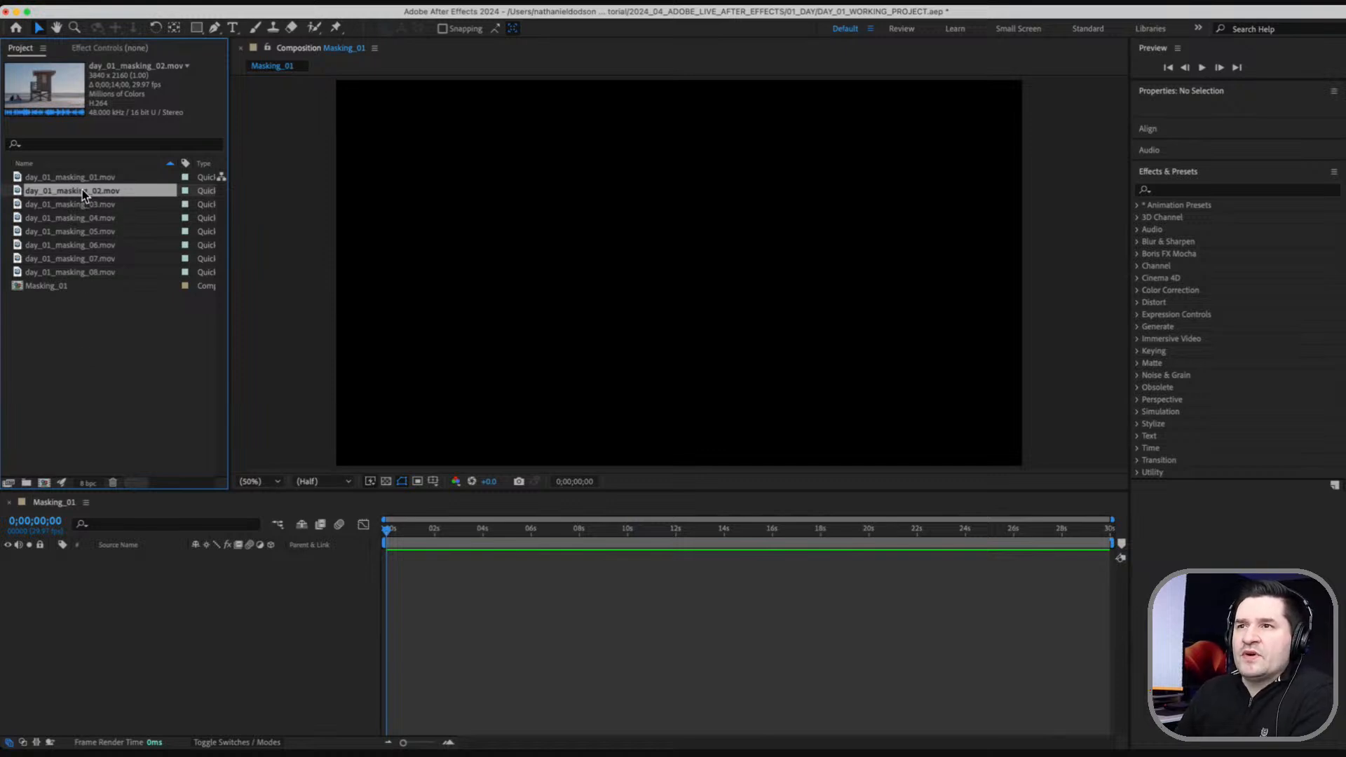
drag(82, 189, 185, 613)
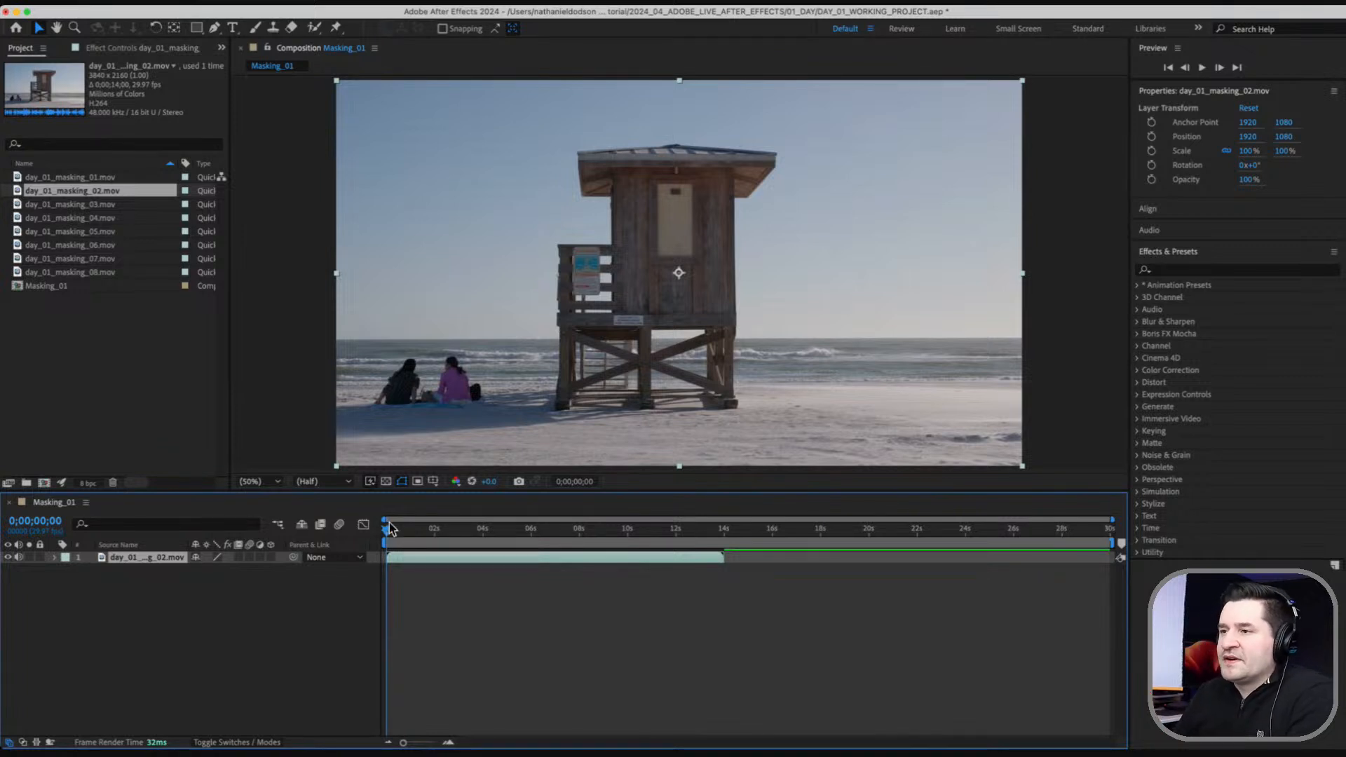
drag(390, 527, 360, 562)
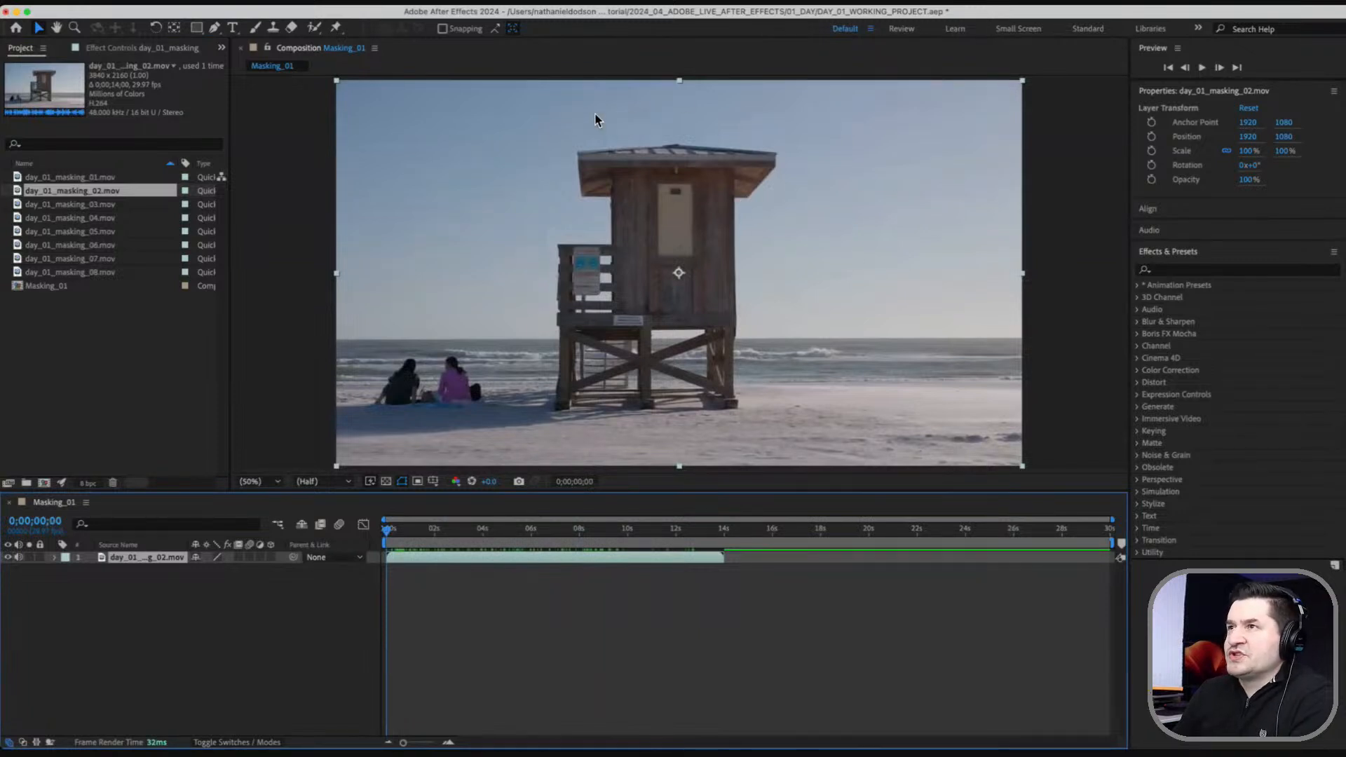
Display the Tracker and start a Stabilize track on the day_01_masking_02.mov layer.
click(446, 13)
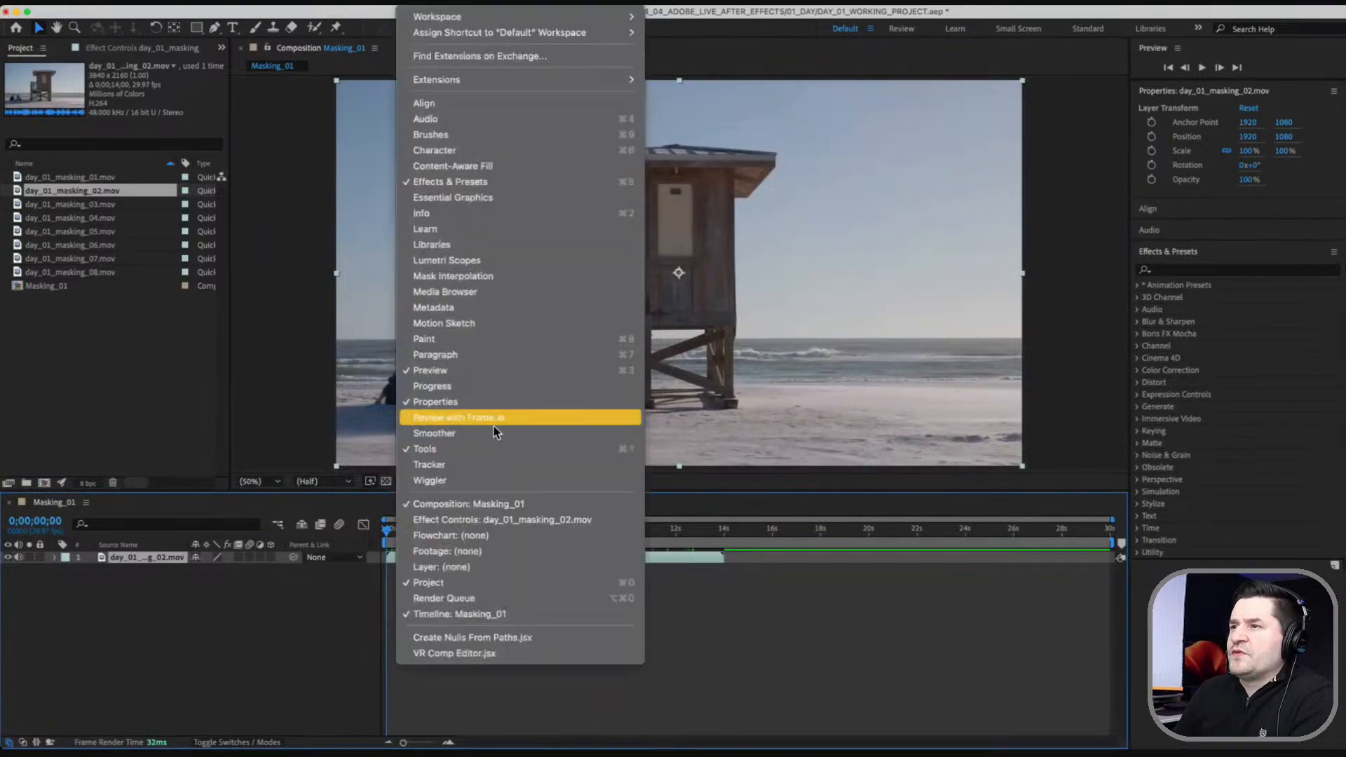
click(494, 464)
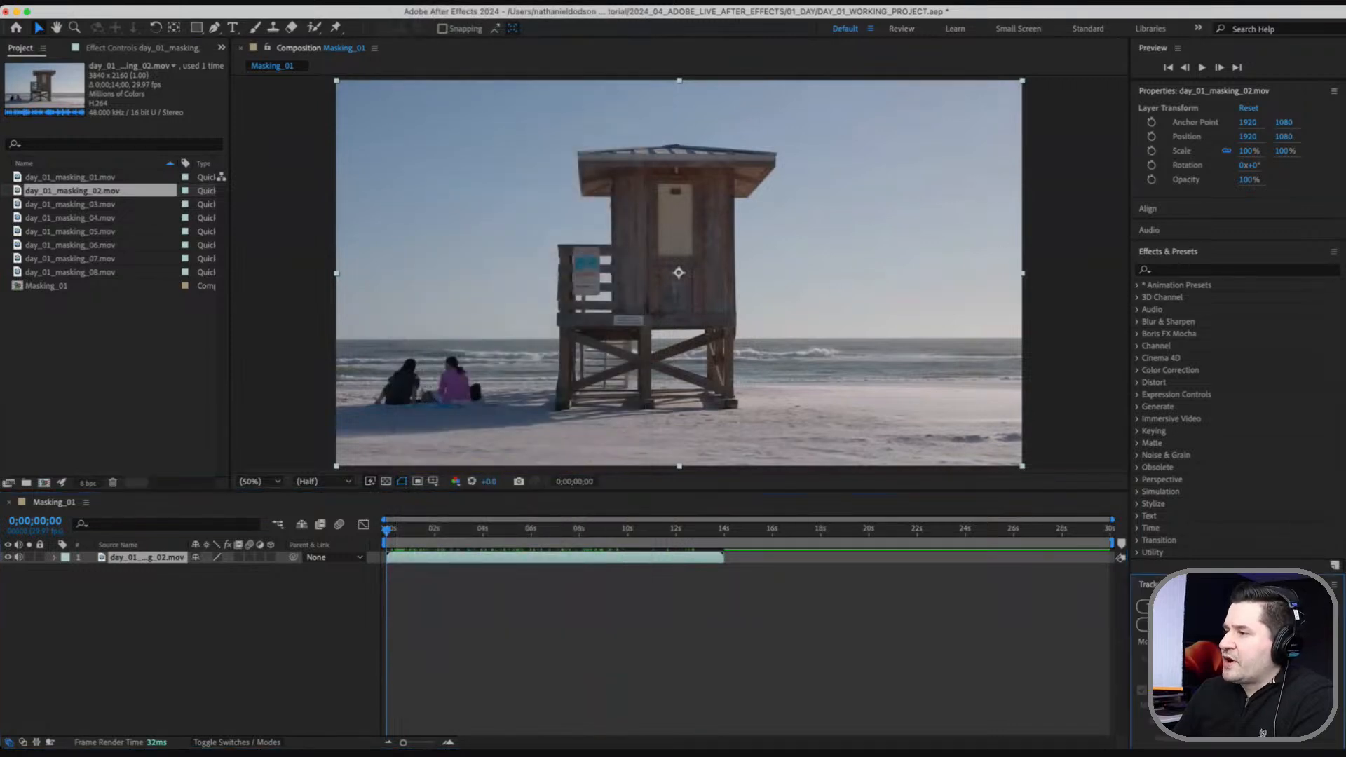
click(1184, 624)
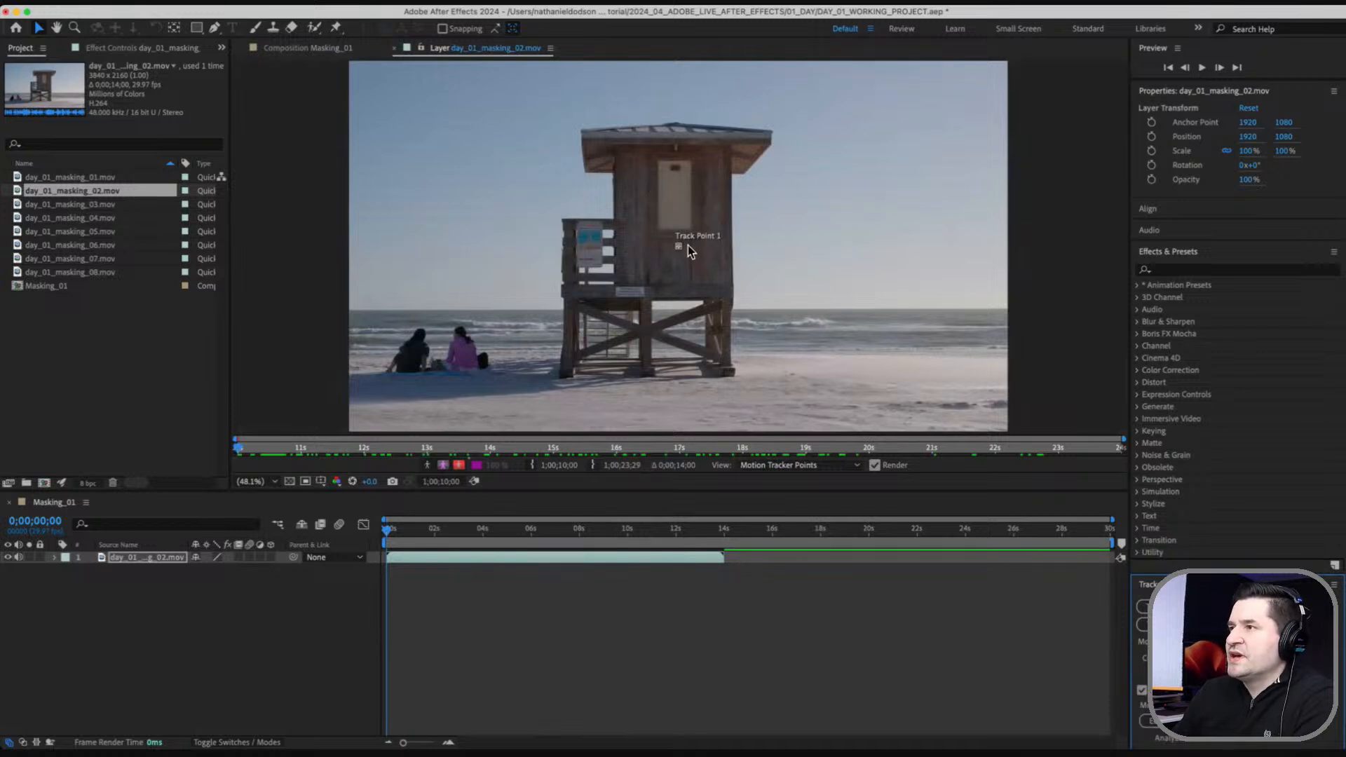
Place Track Point 1 over the upper-left corner of the lifeguard tower's railing and enlarge its feature and search regions.
scroll(685, 249, up, 5)
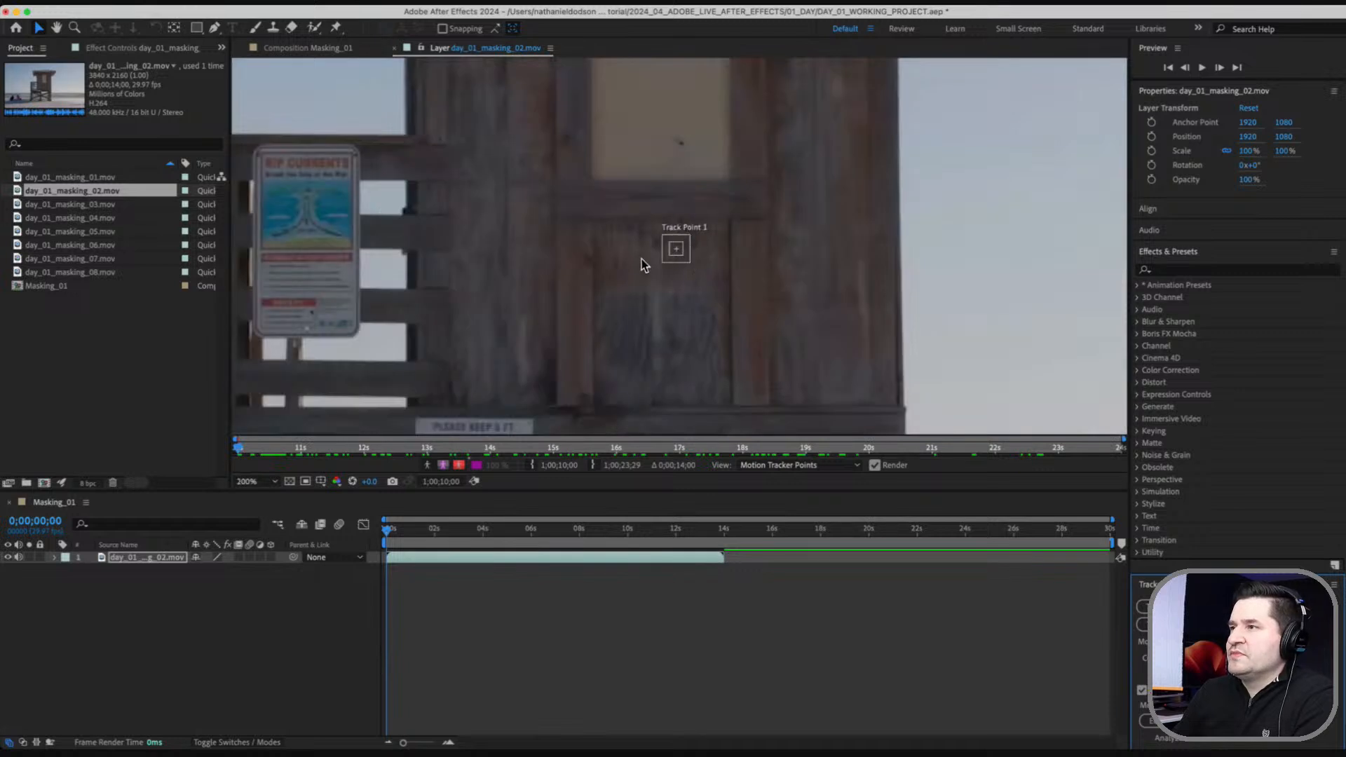
scroll(669, 252, up, 2)
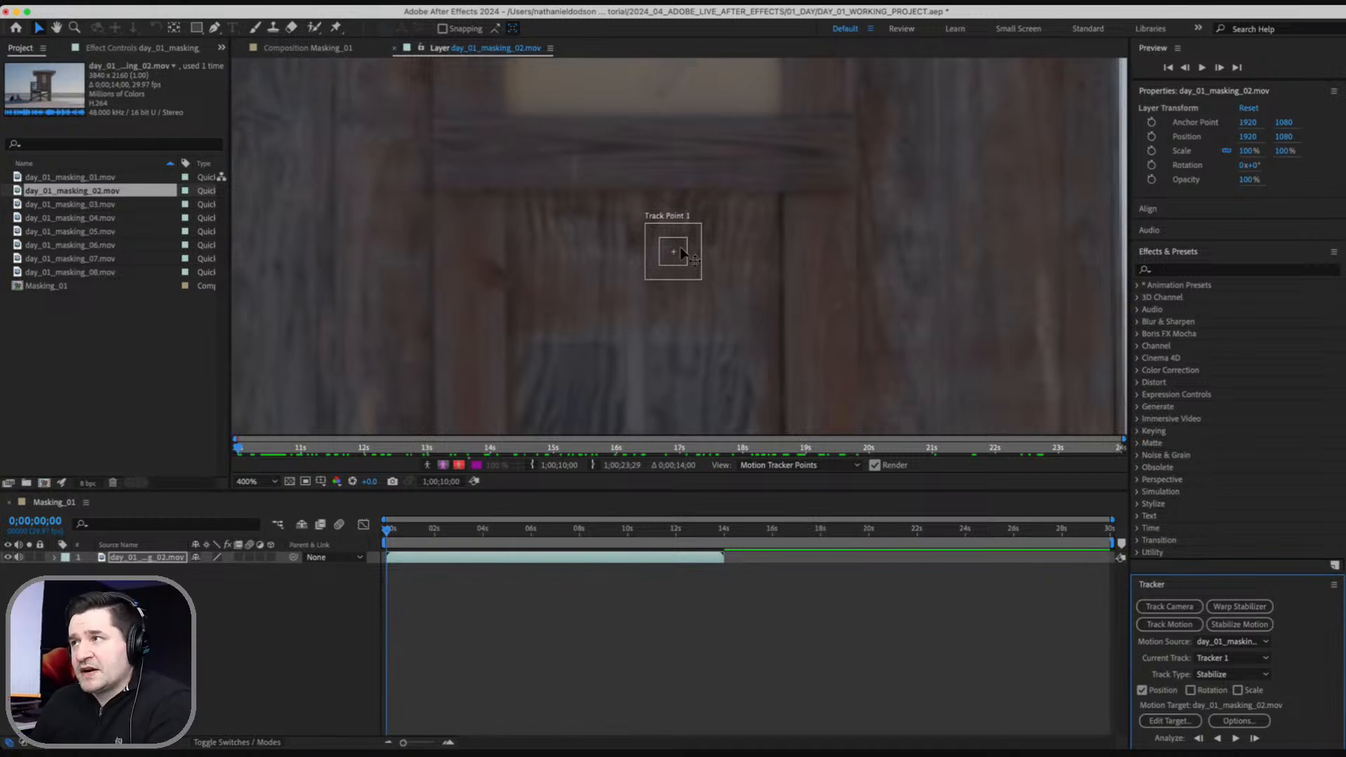
drag(681, 253, 456, 187)
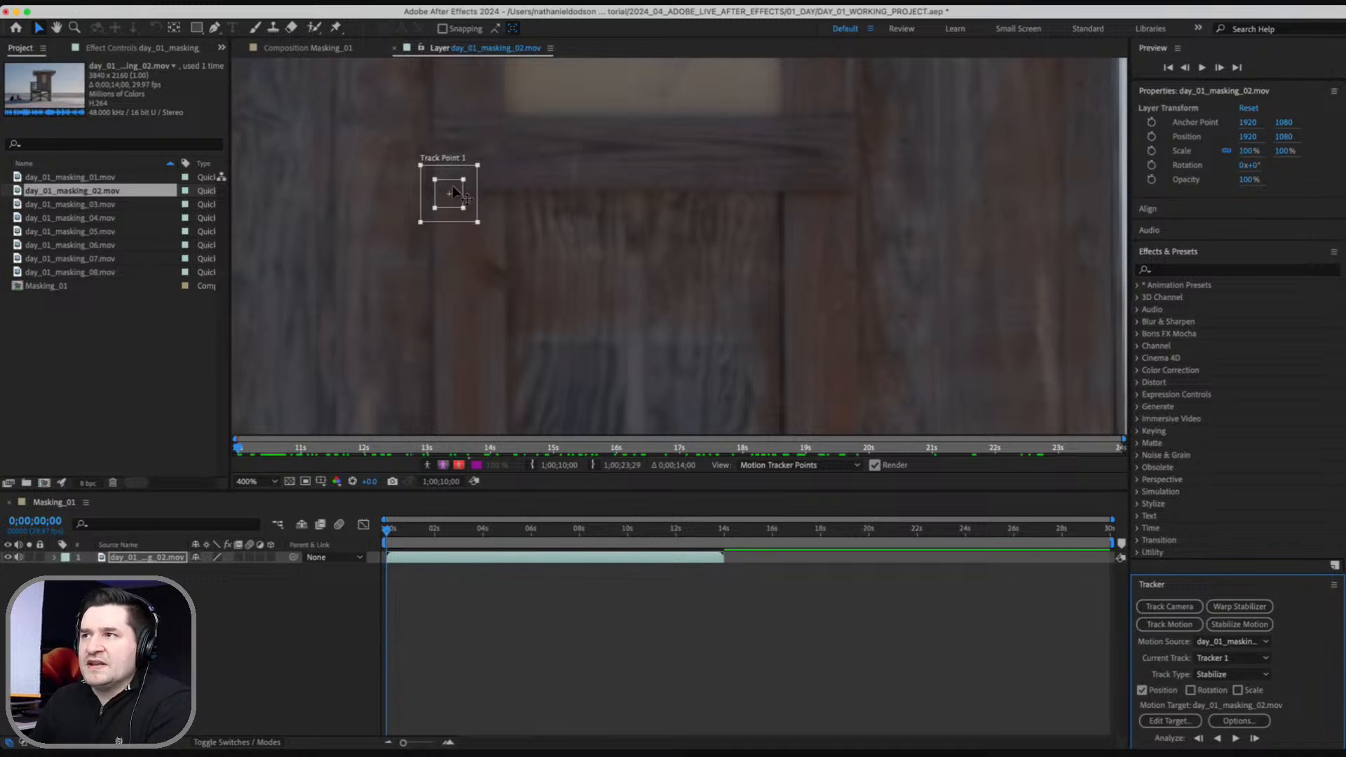
drag(452, 188, 379, 146)
scroll(384, 165, down, 2)
scroll(385, 170, up, 2)
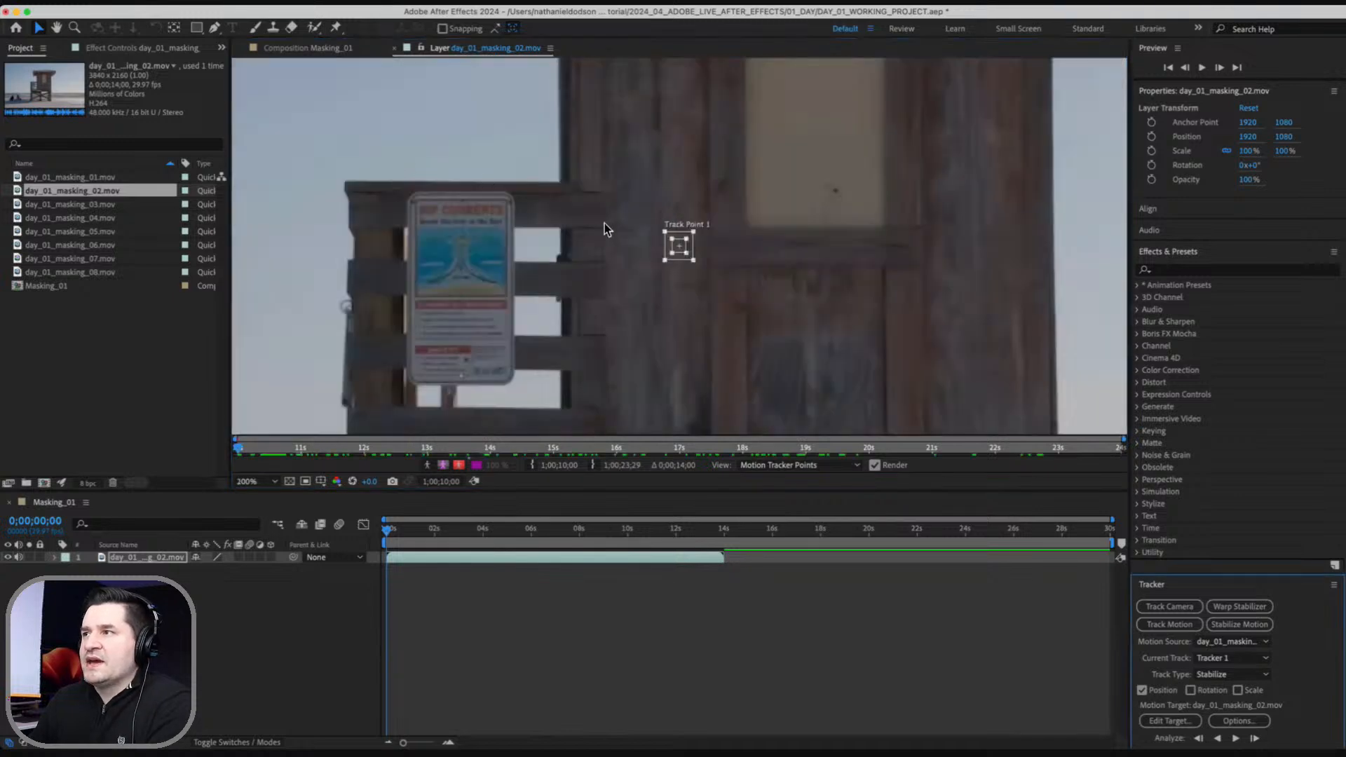
drag(680, 246, 361, 196)
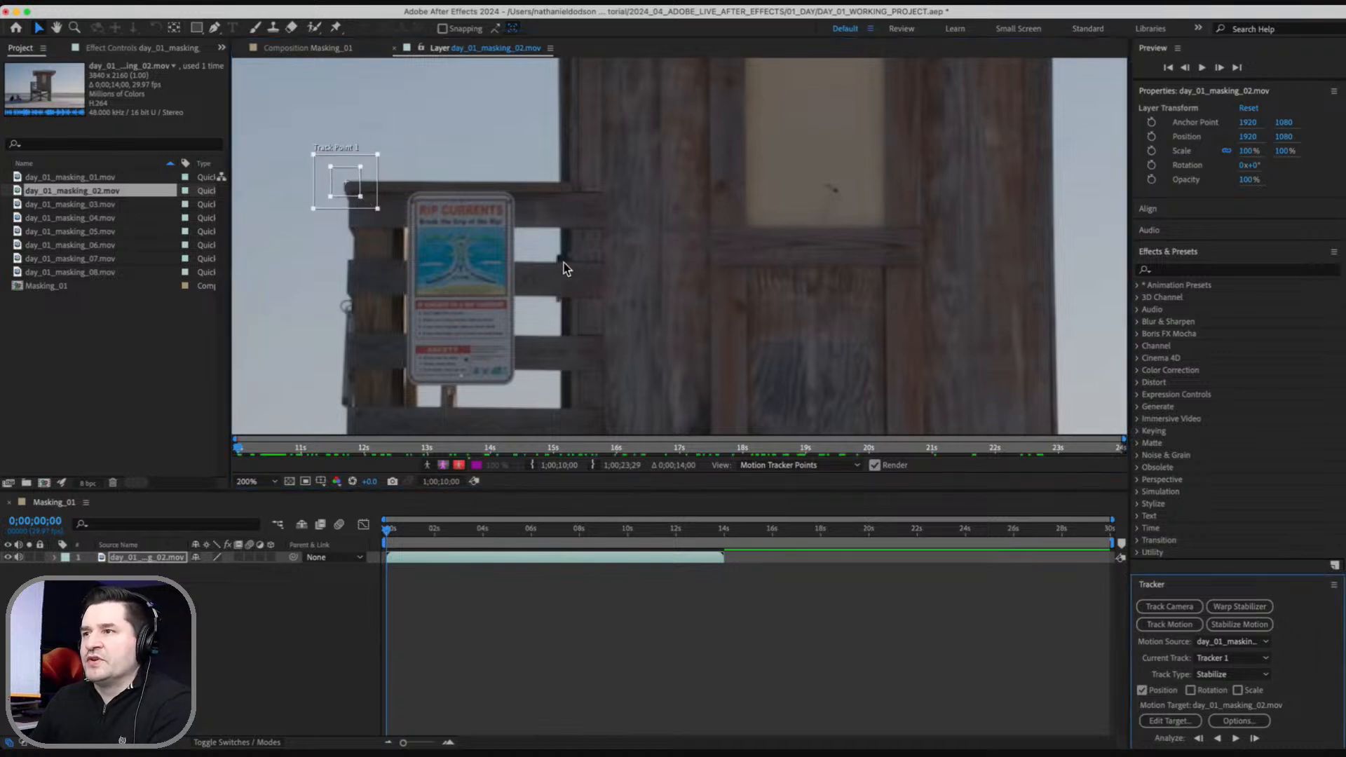
key(comma)
key(comma)
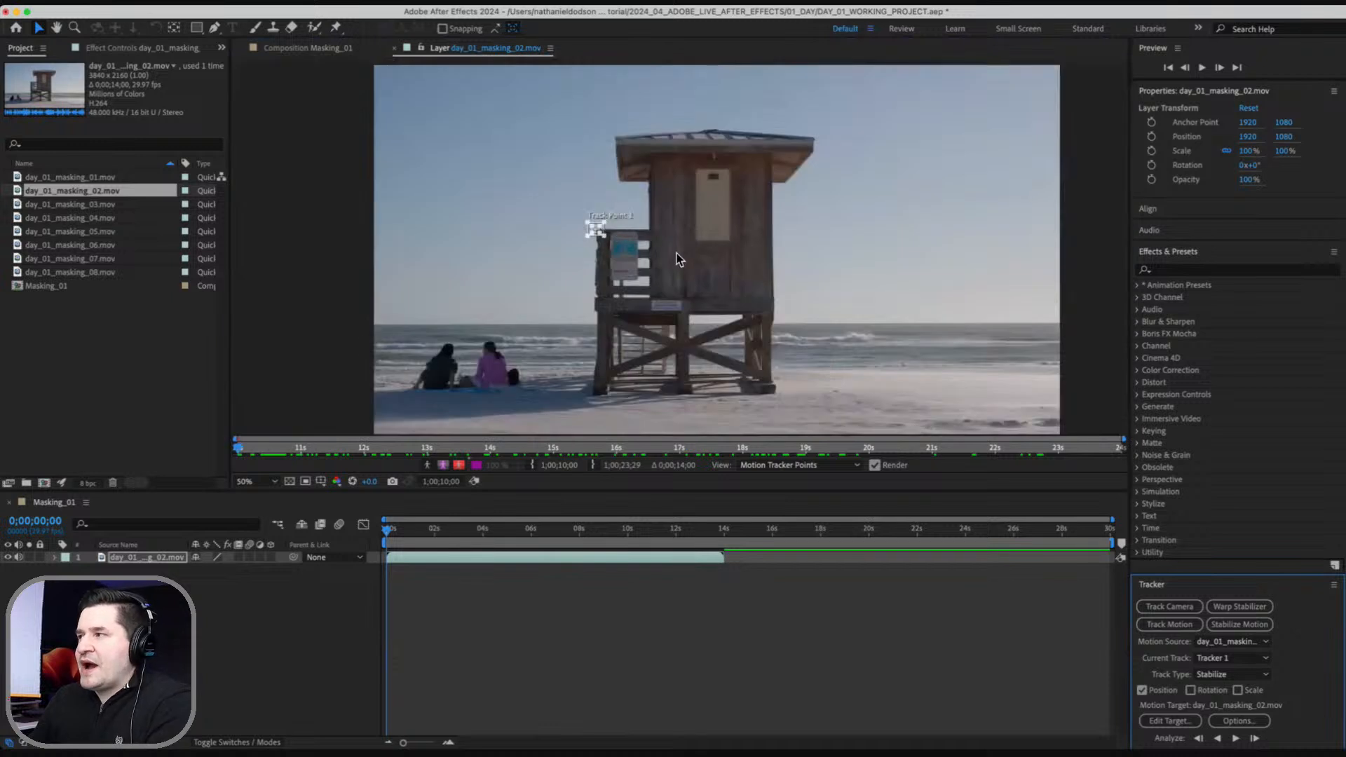
Set the track type to Transform and make Tracker 1 use Stop Tracking if confidence is below 80%.
click(1237, 674)
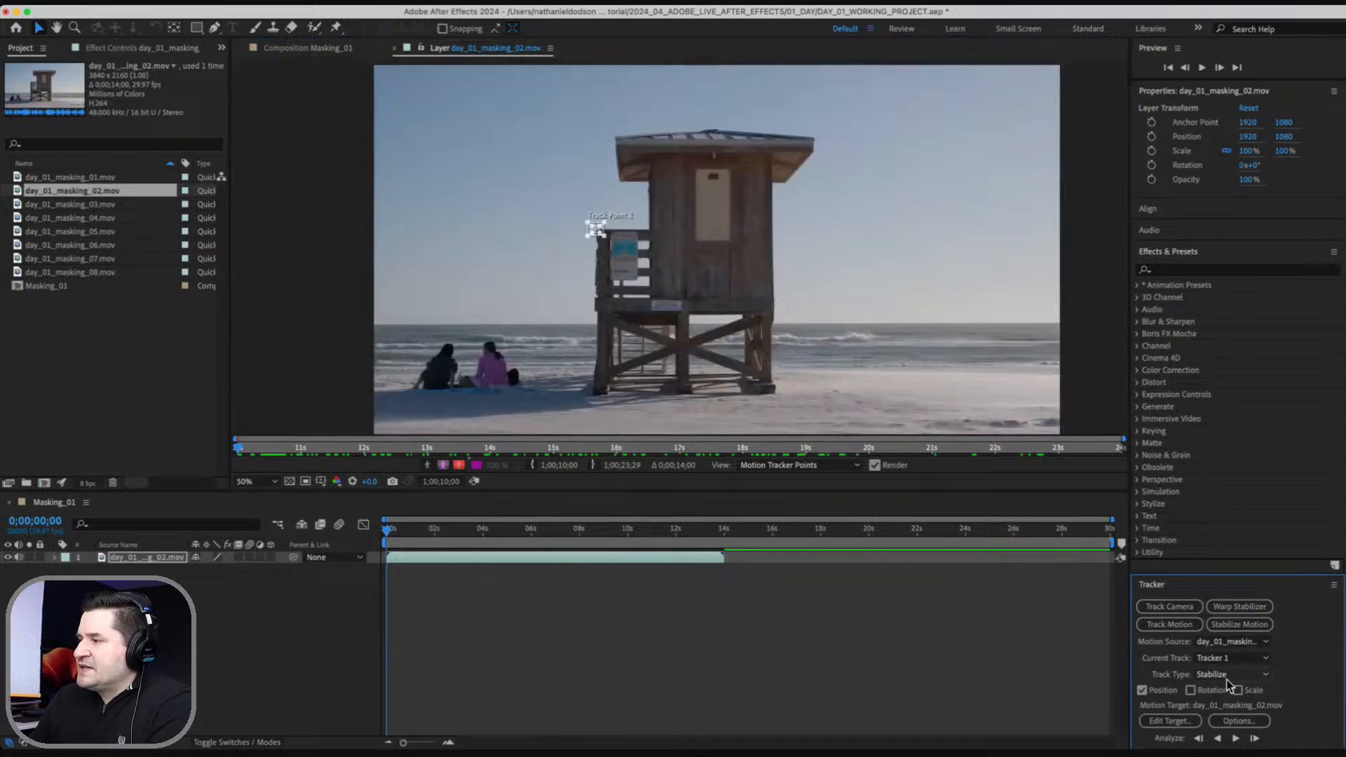
click(1223, 685)
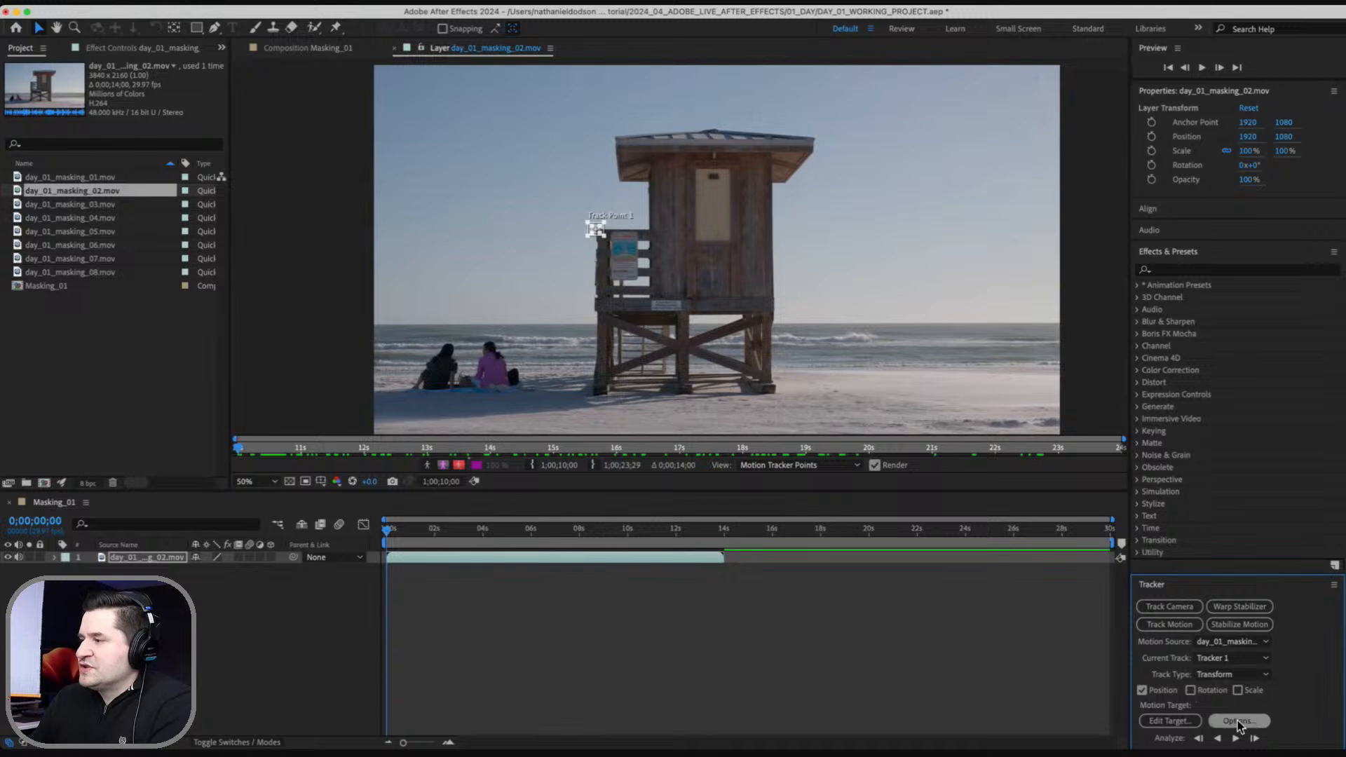
click(1238, 722)
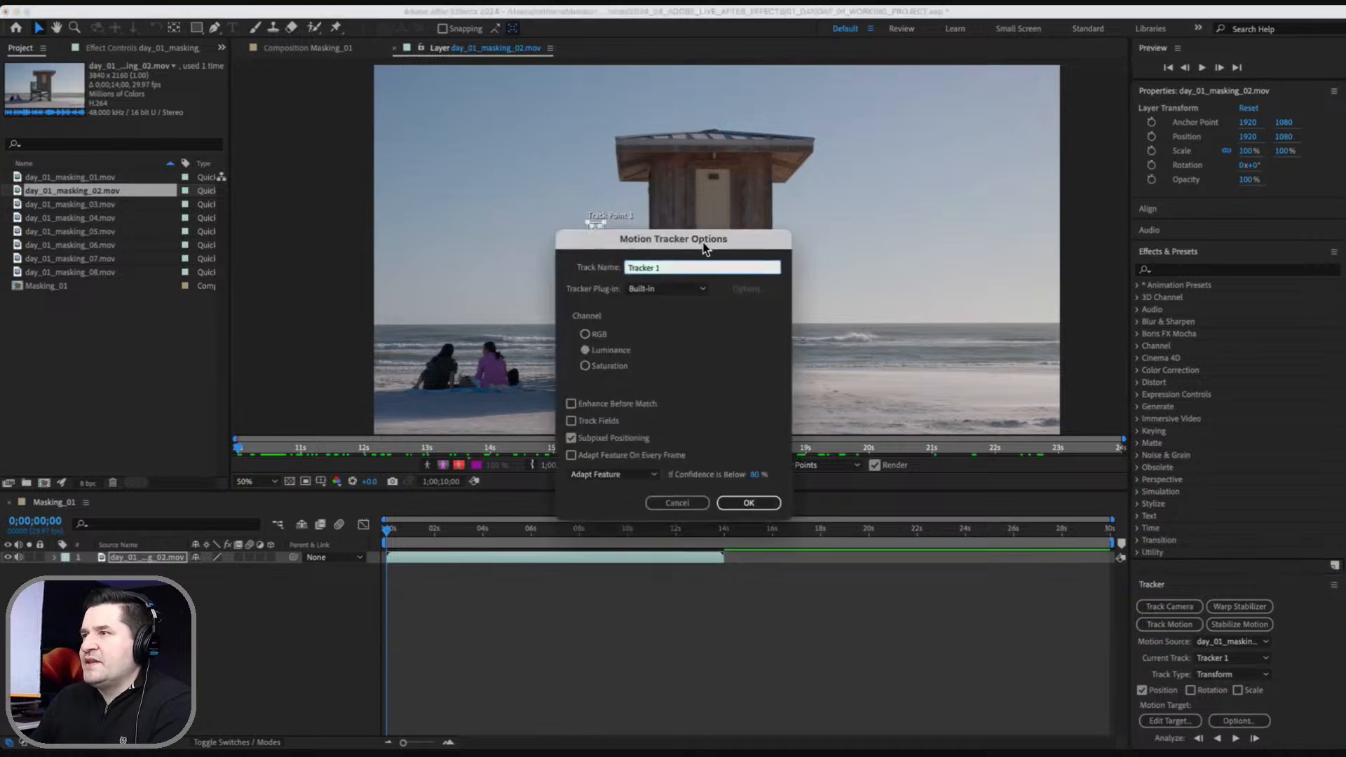
drag(708, 251, 397, 221)
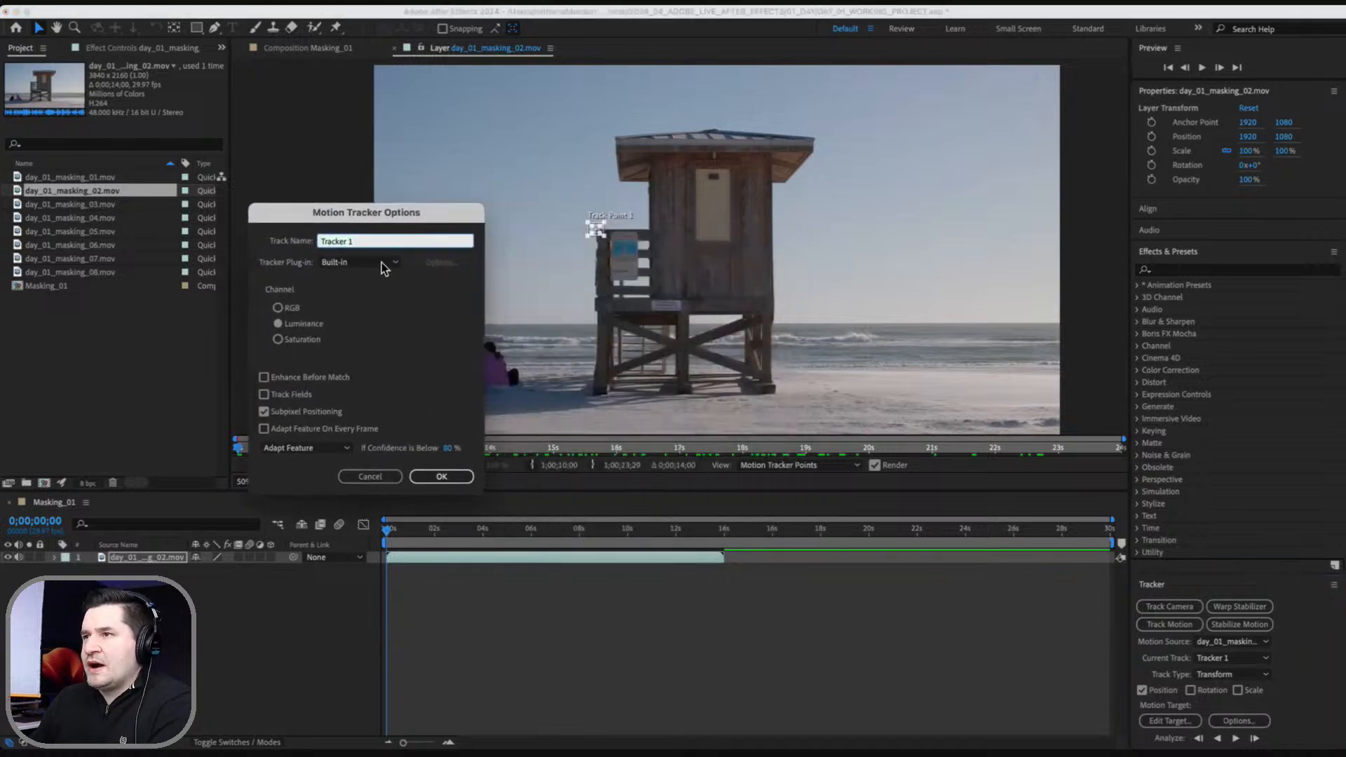
click(317, 447)
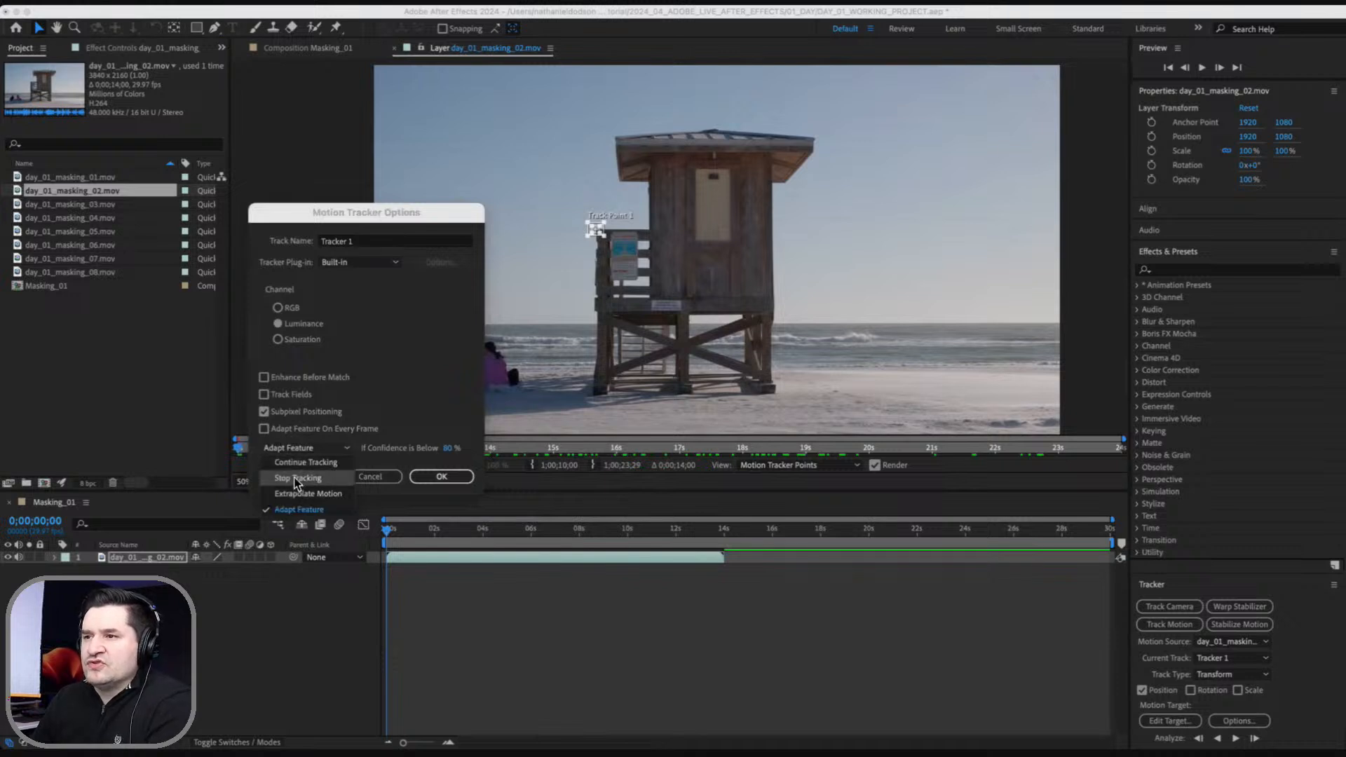
click(316, 479)
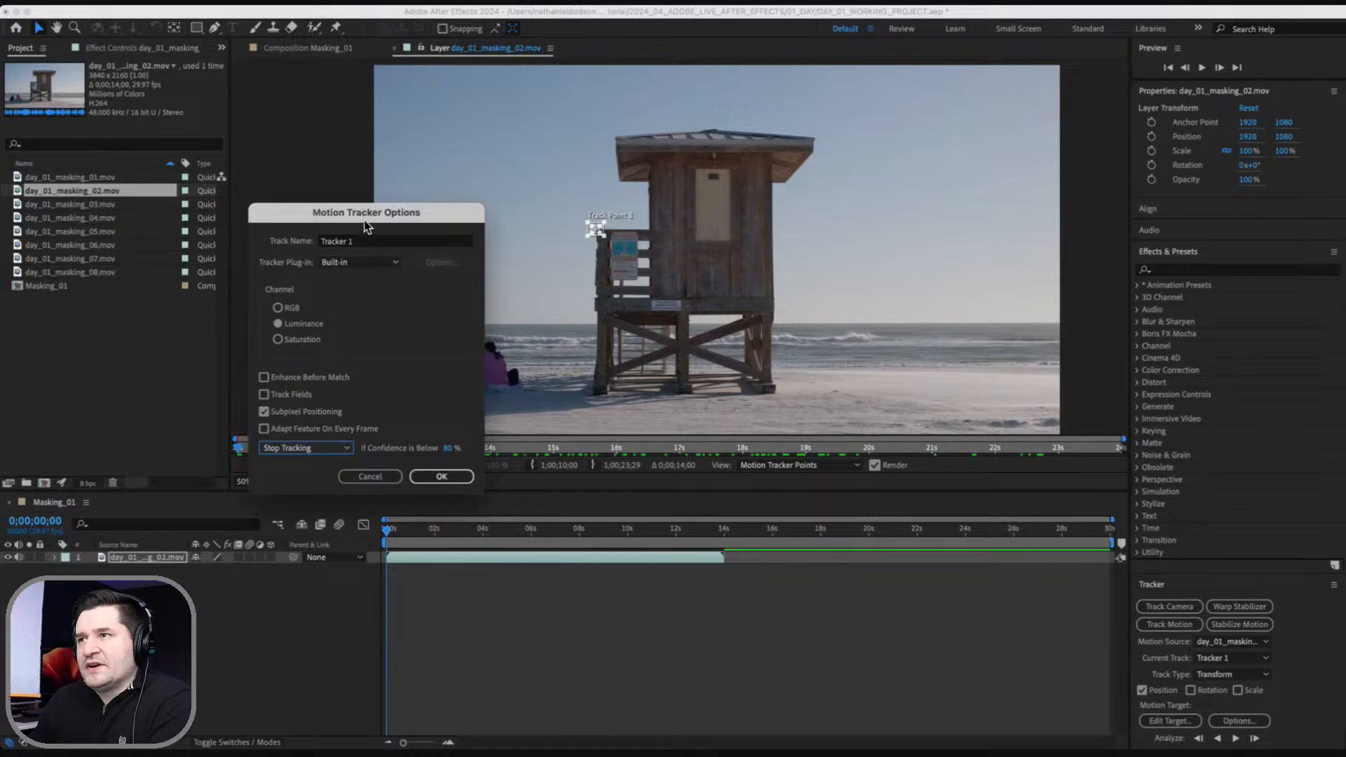
drag(364, 222, 375, 231)
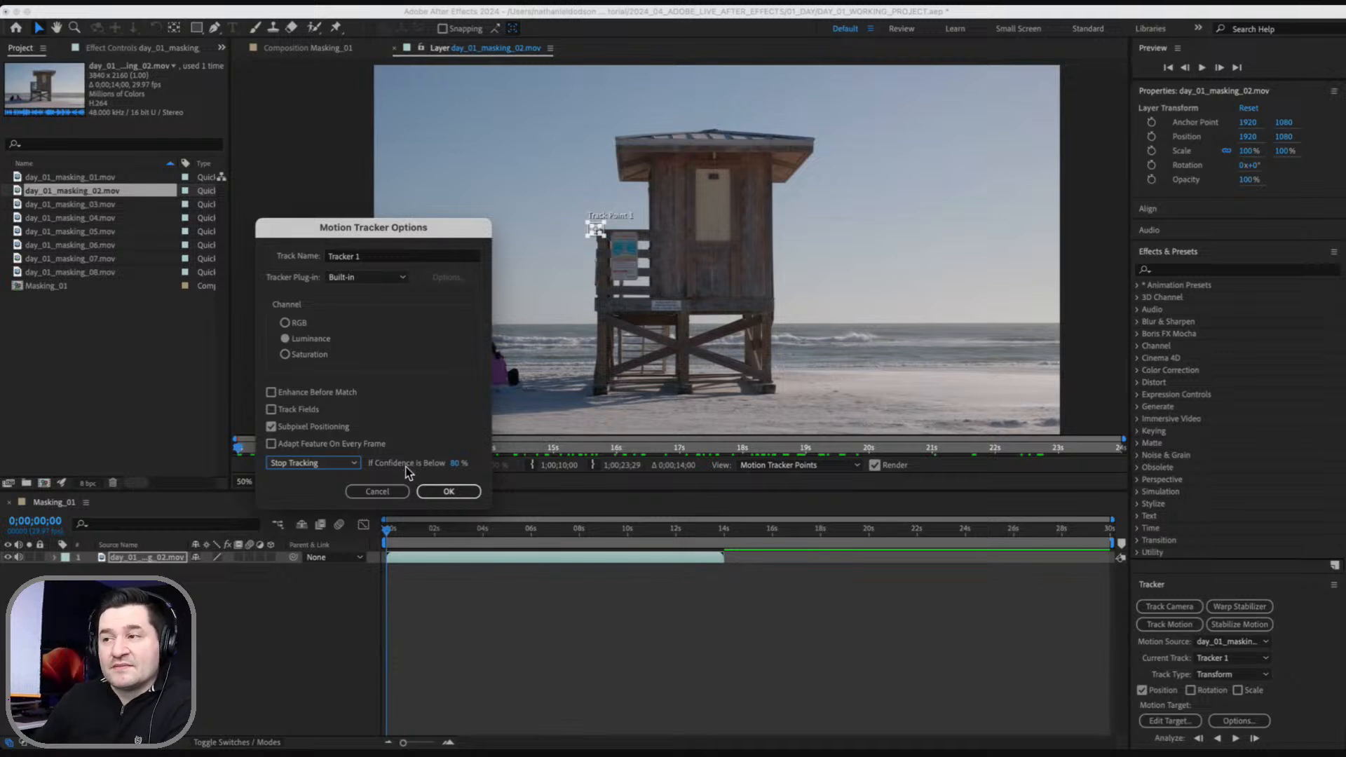
click(457, 491)
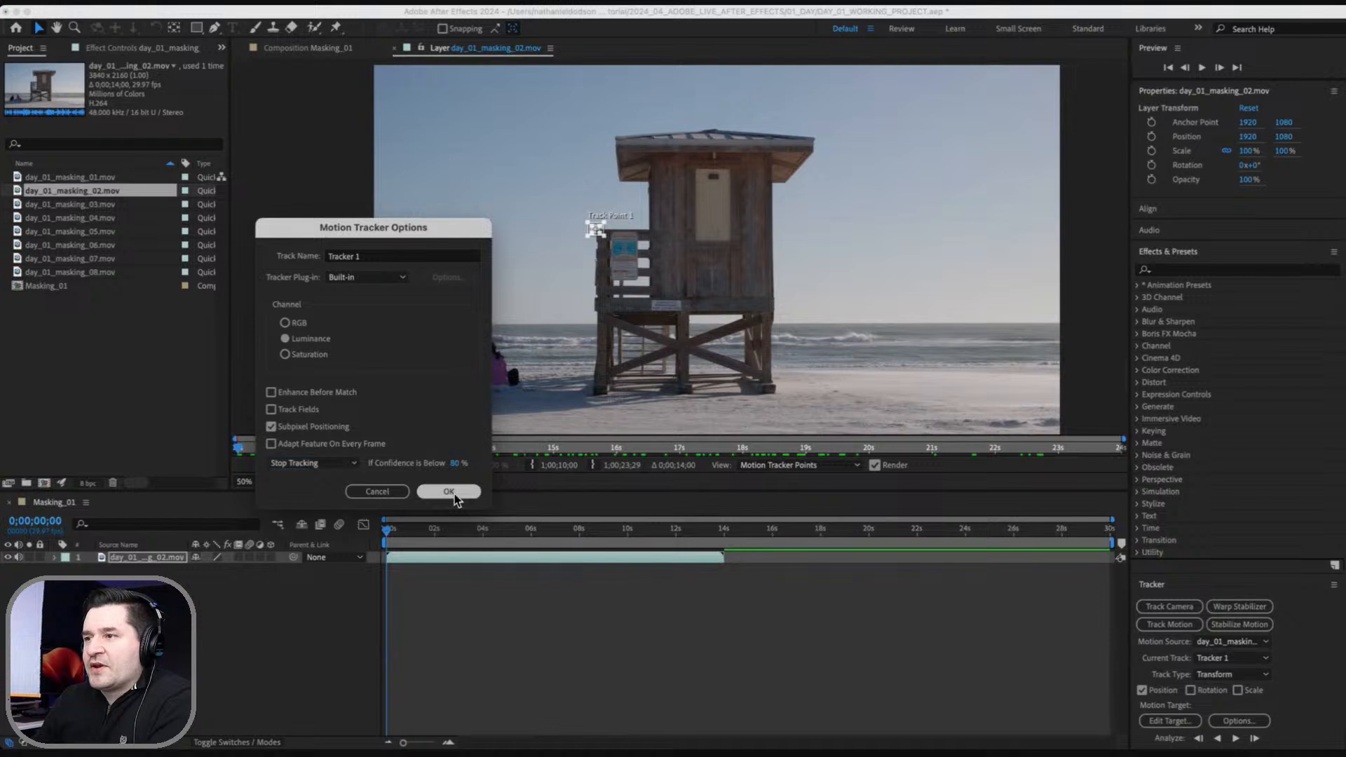
click(455, 491)
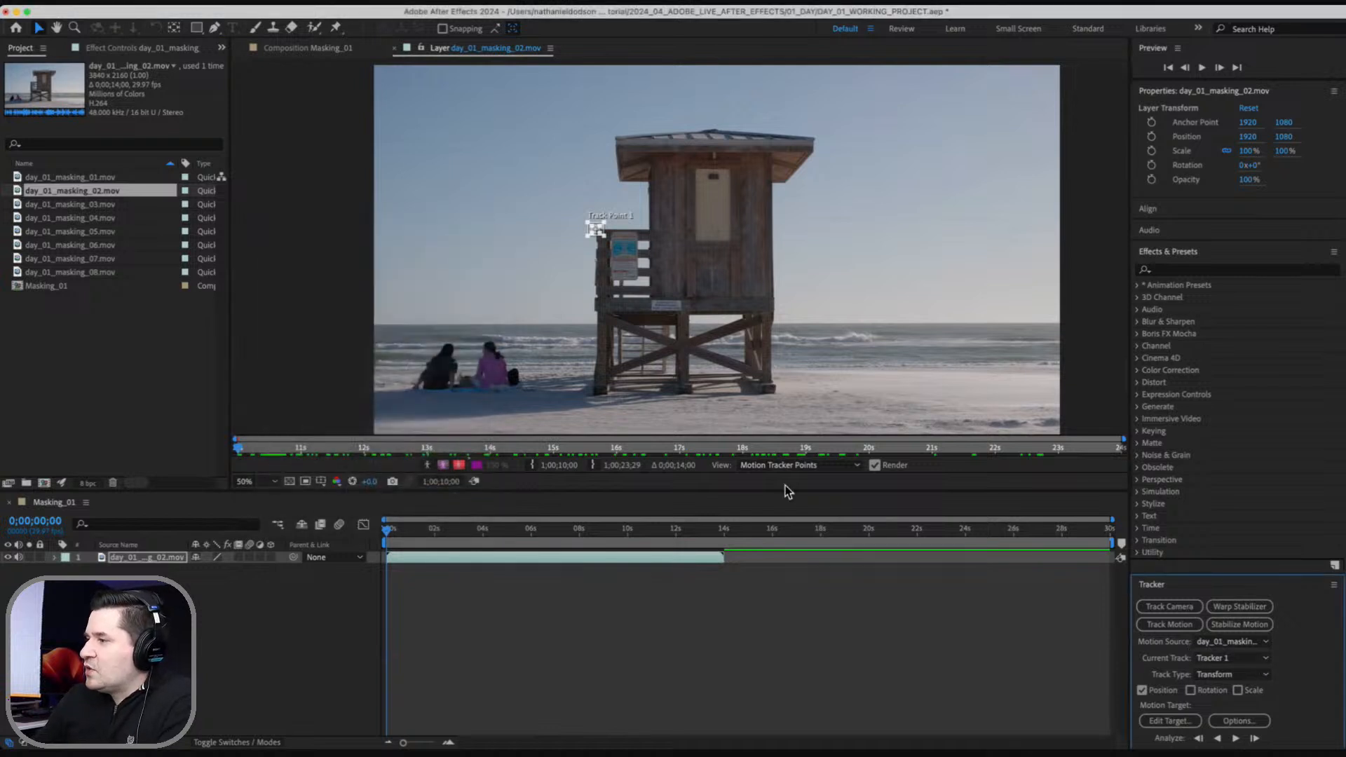
Analyze the track forward from the first frame, and scrub back through the clip to review the tracked path.
click(386, 535)
click(385, 535)
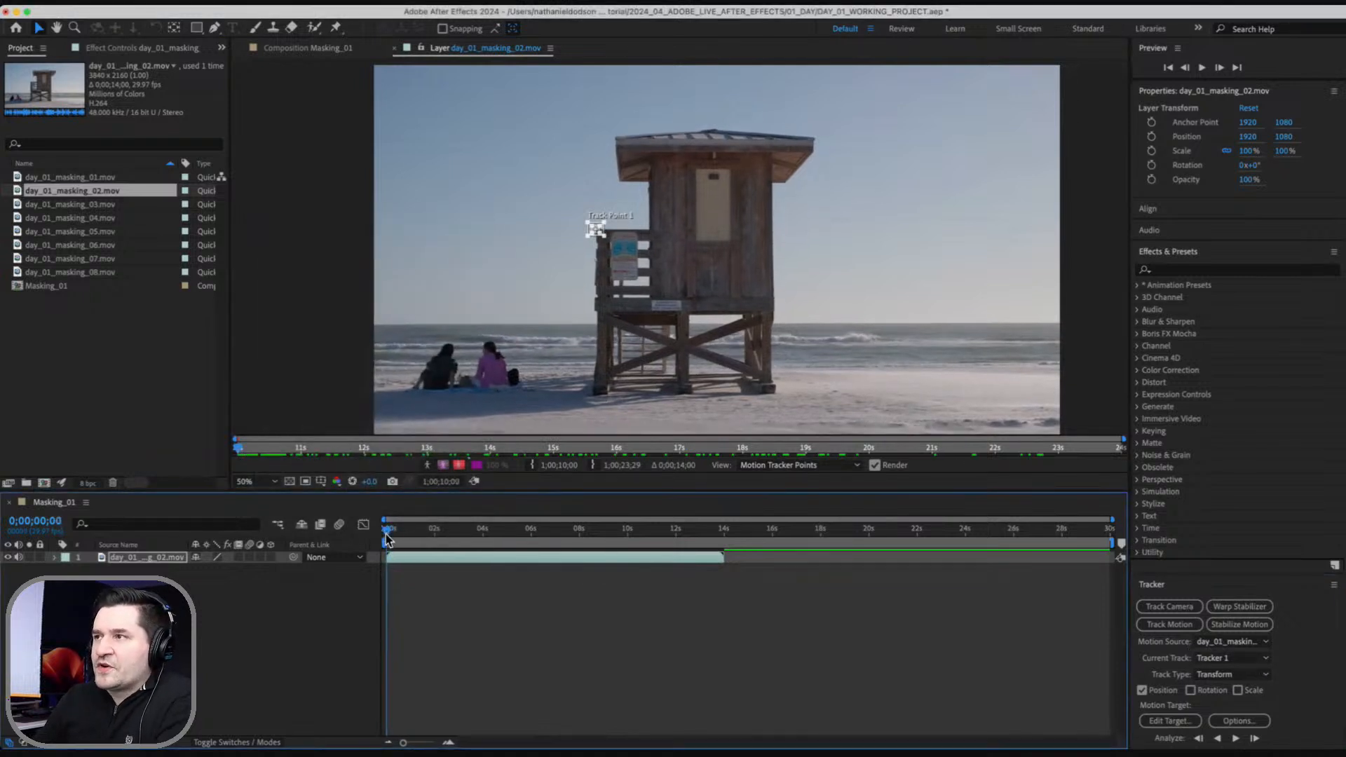
click(1236, 739)
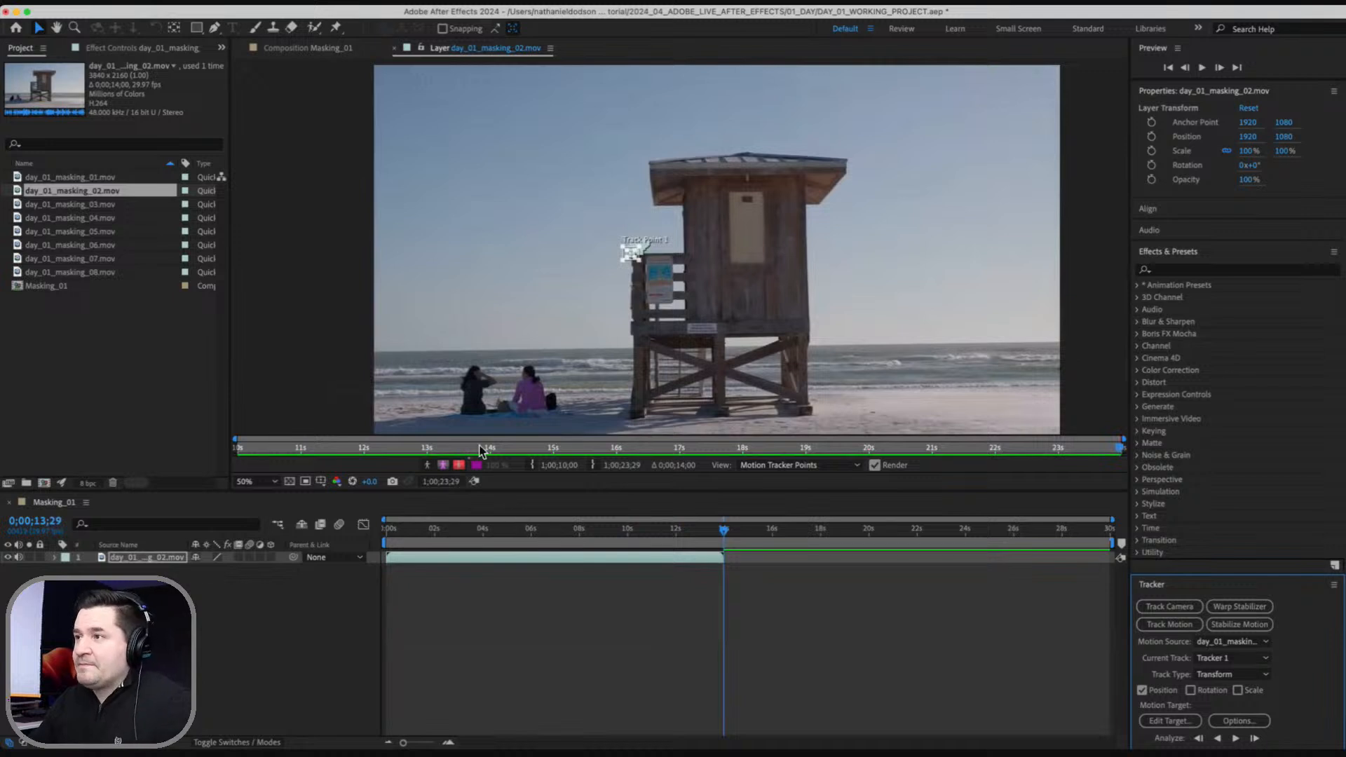
click(681, 530)
drag(682, 529, 546, 557)
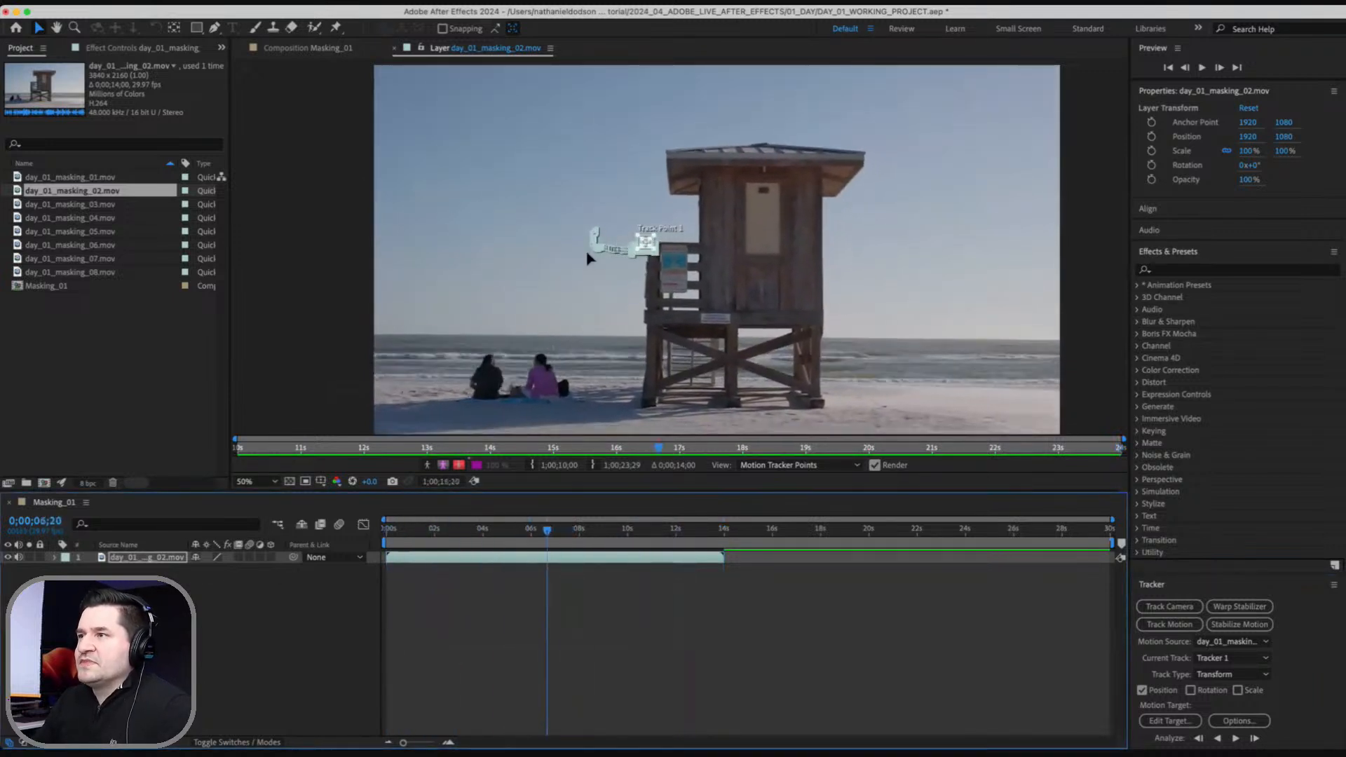
Return to the first frame, reveal Tracker 1 under the layer's Motion Trackers, and inspect its keyframes at frame level.
key(p)
click(58, 559)
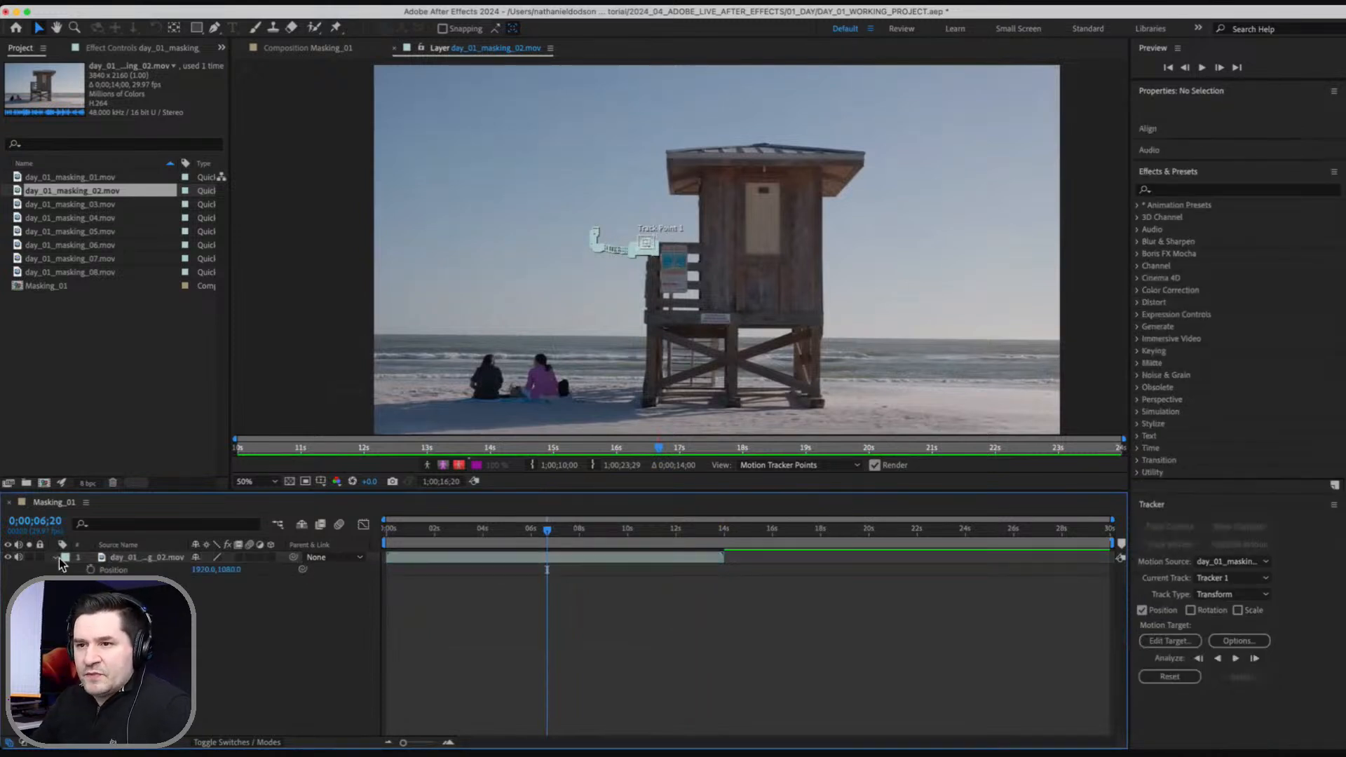
click(56, 558)
click(56, 558)
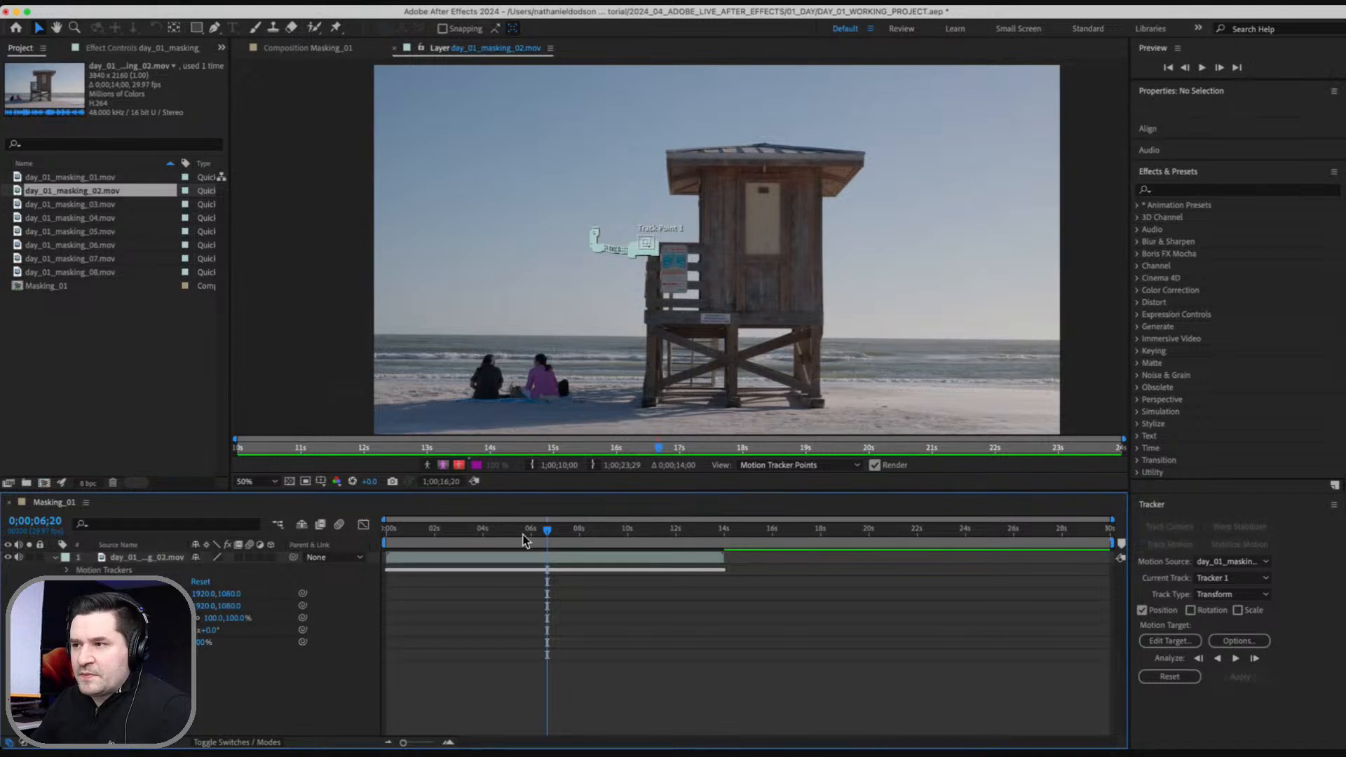
key(Home)
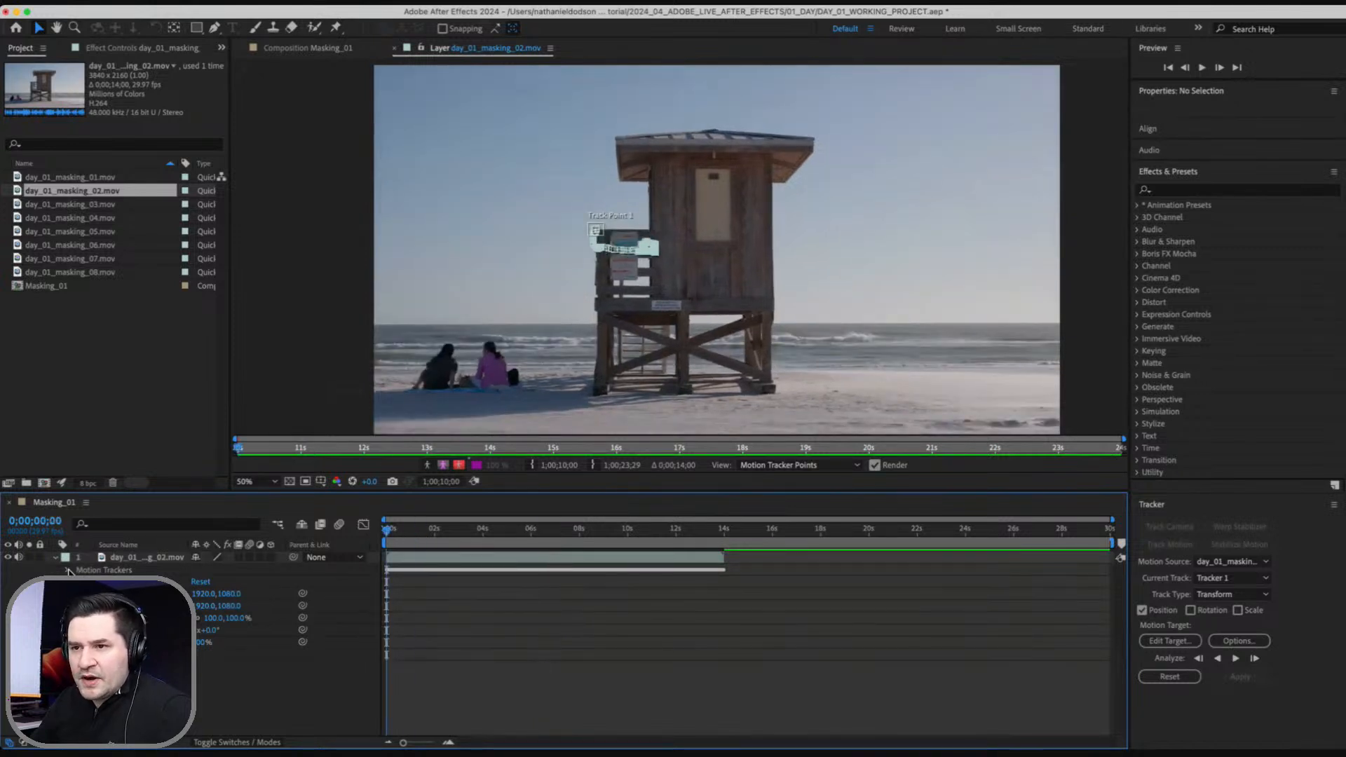
click(67, 581)
click(66, 570)
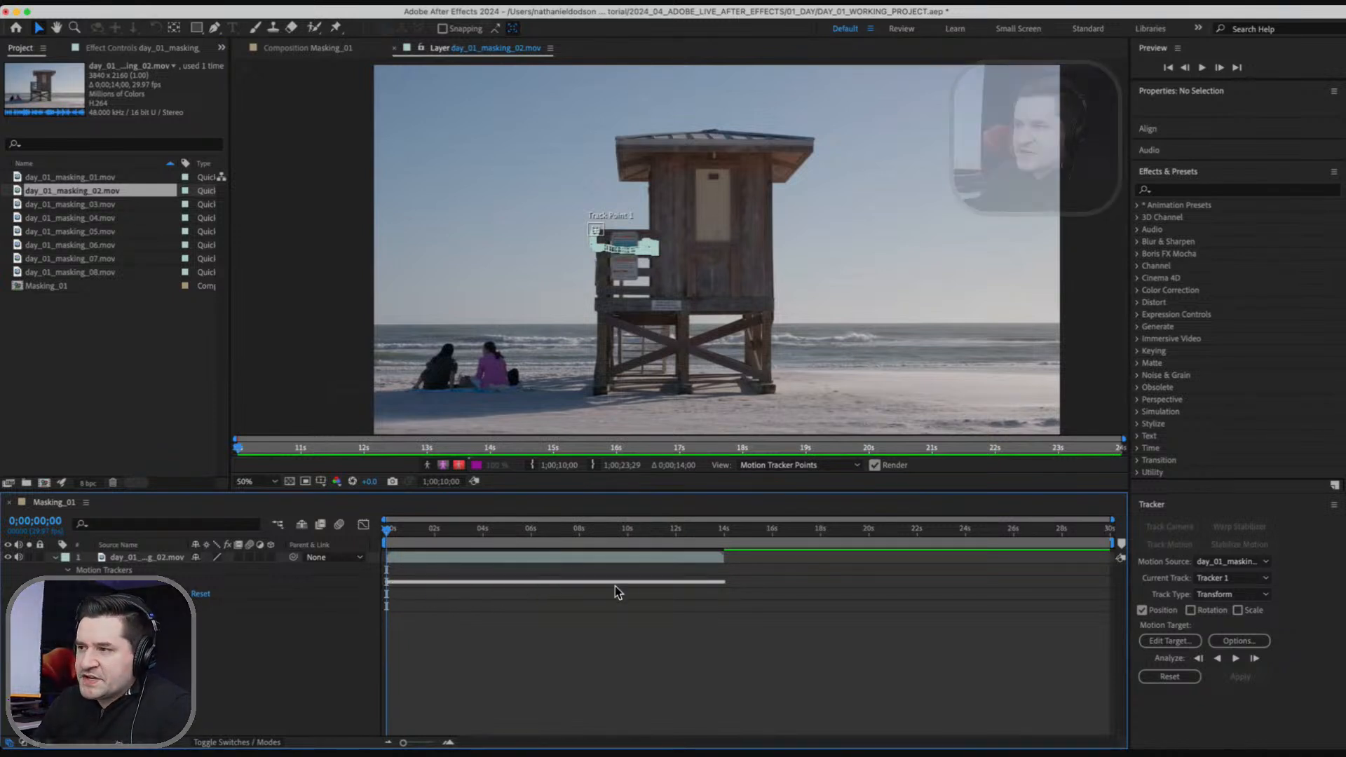
key(;)
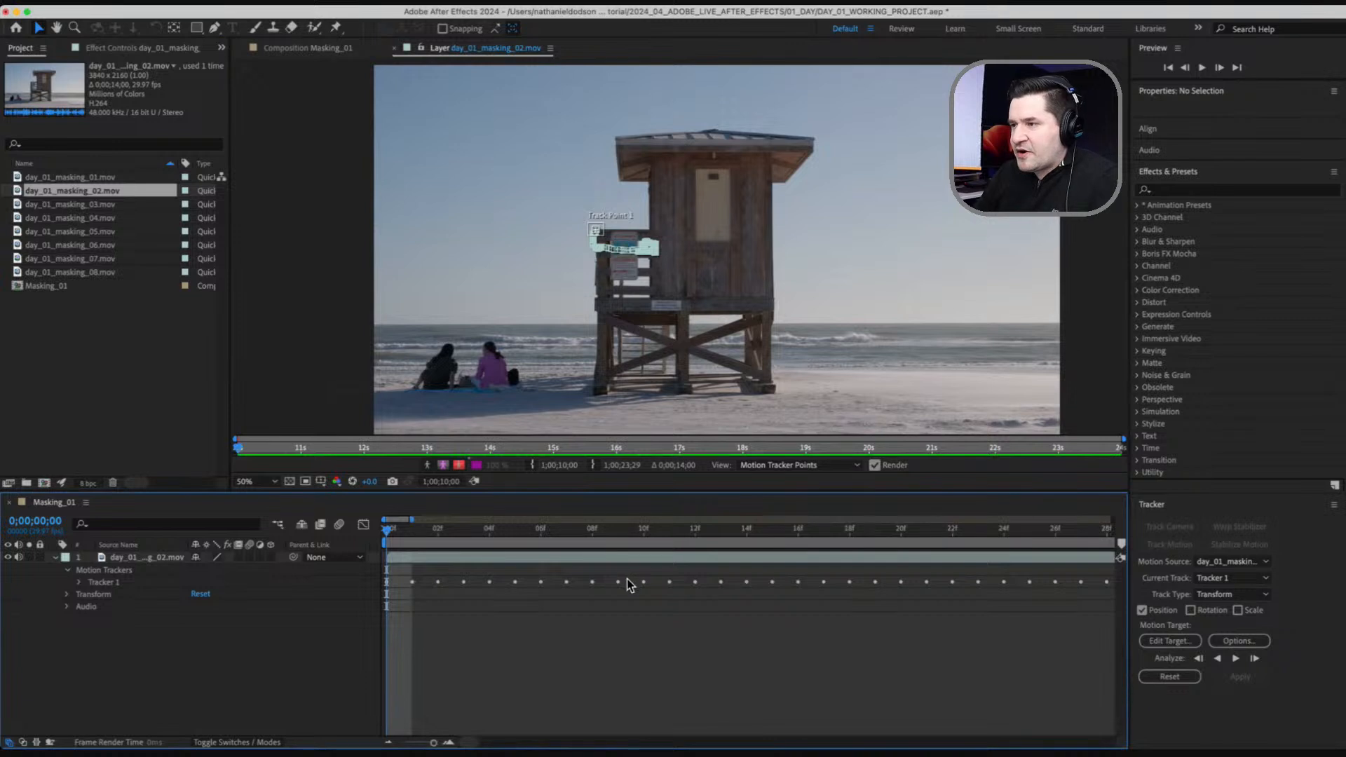
key(;)
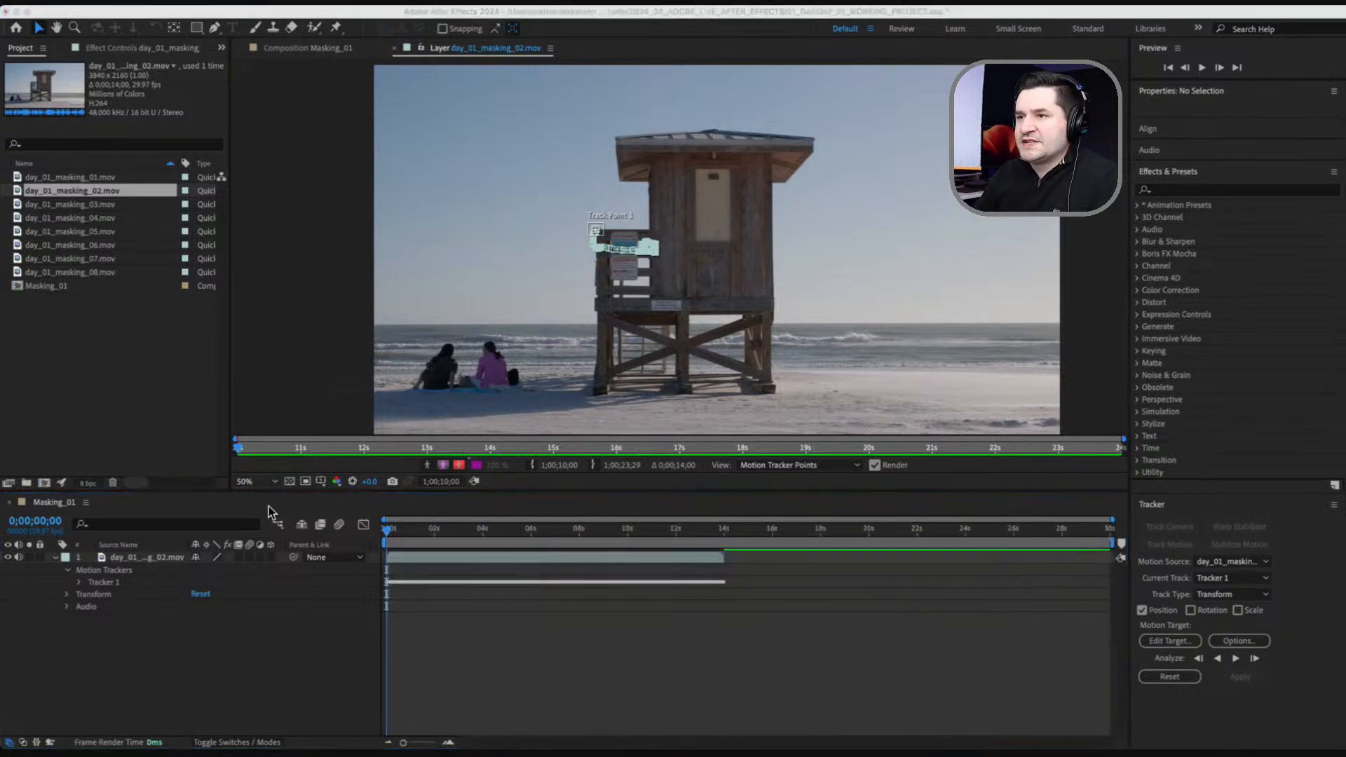
Collapse the clip layer's properties, play part of the tracked clip to review the tower's movement, and return to the first frame.
key(comma)
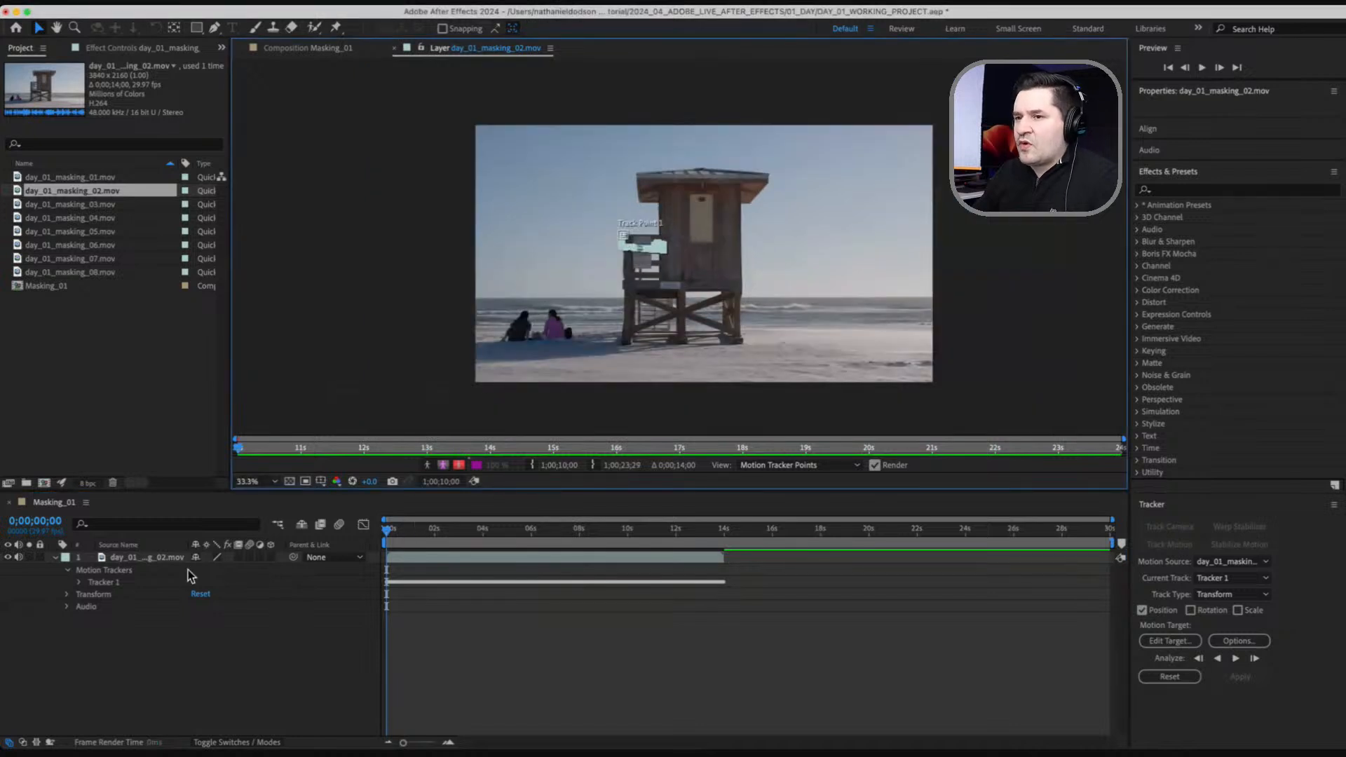
click(55, 559)
drag(408, 532, 328, 537)
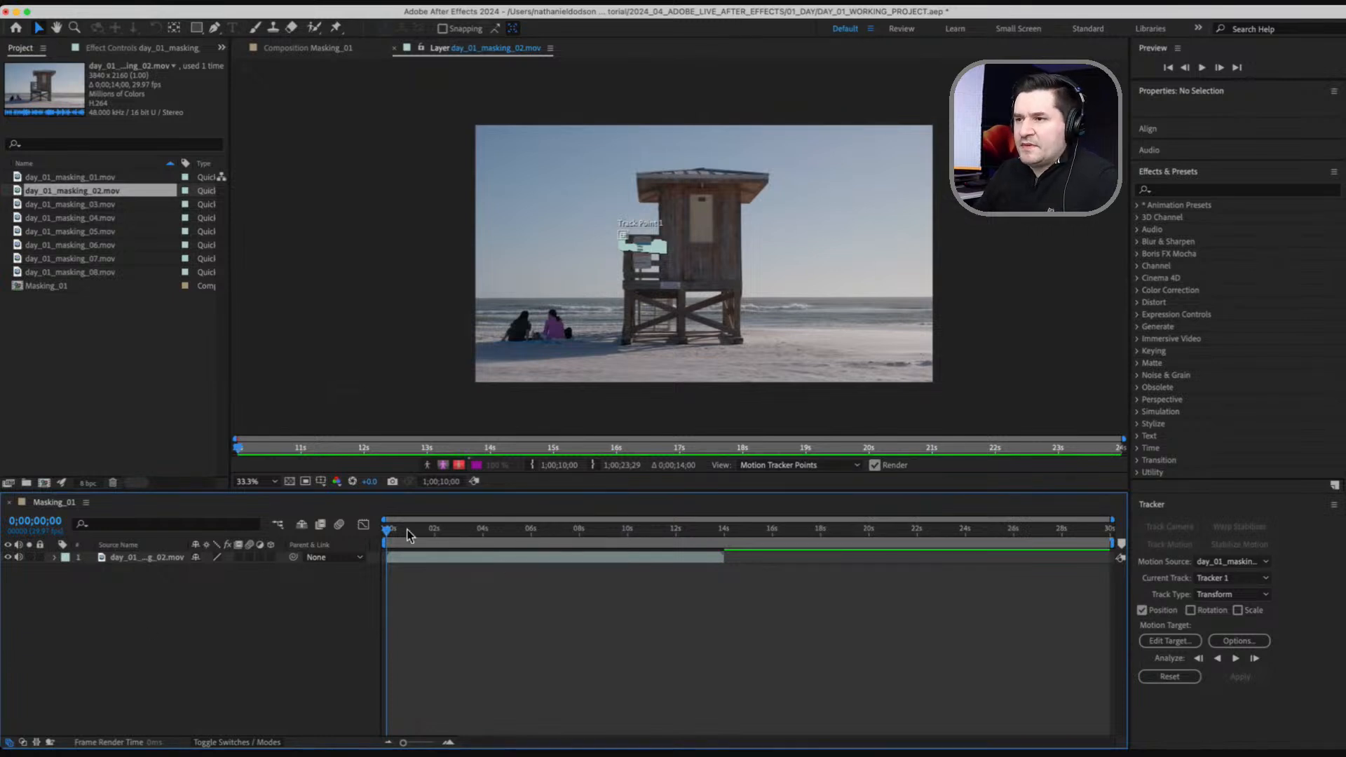
key(space)
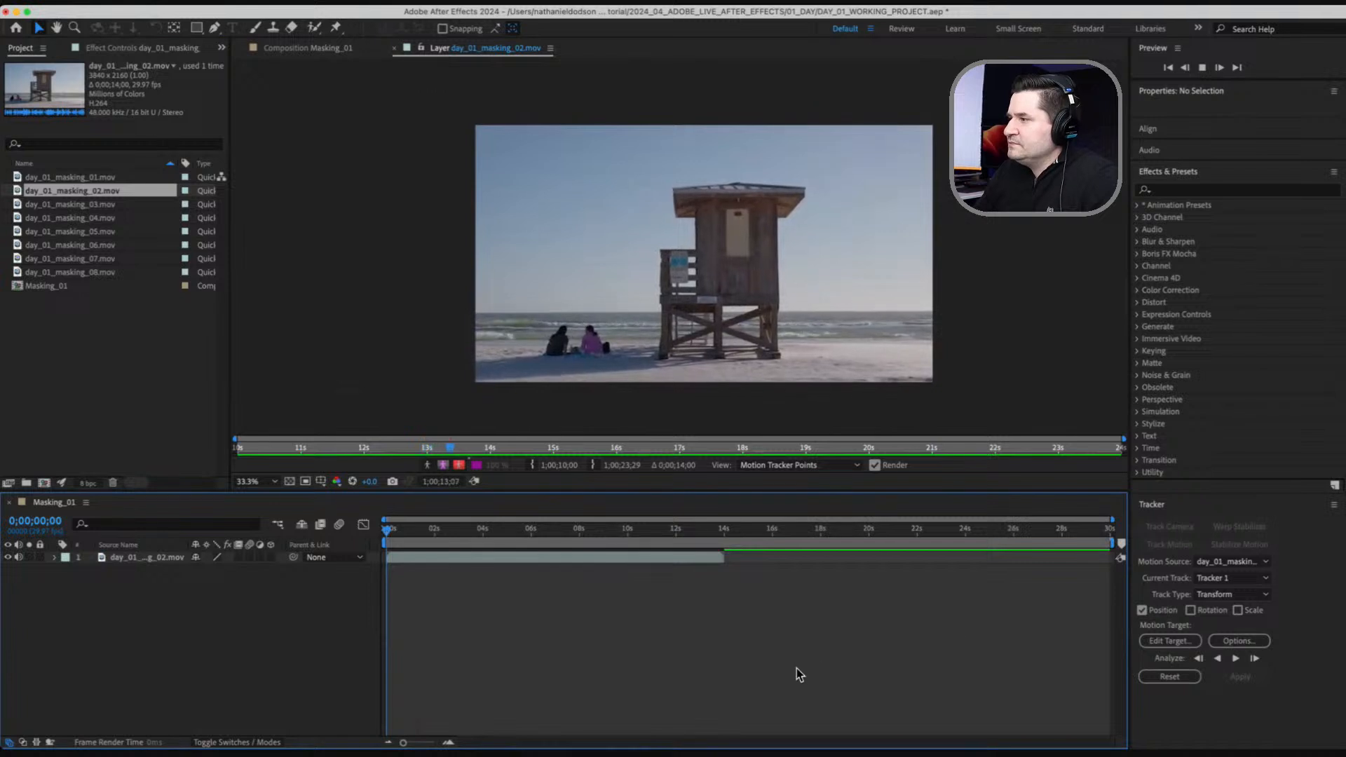
key(space)
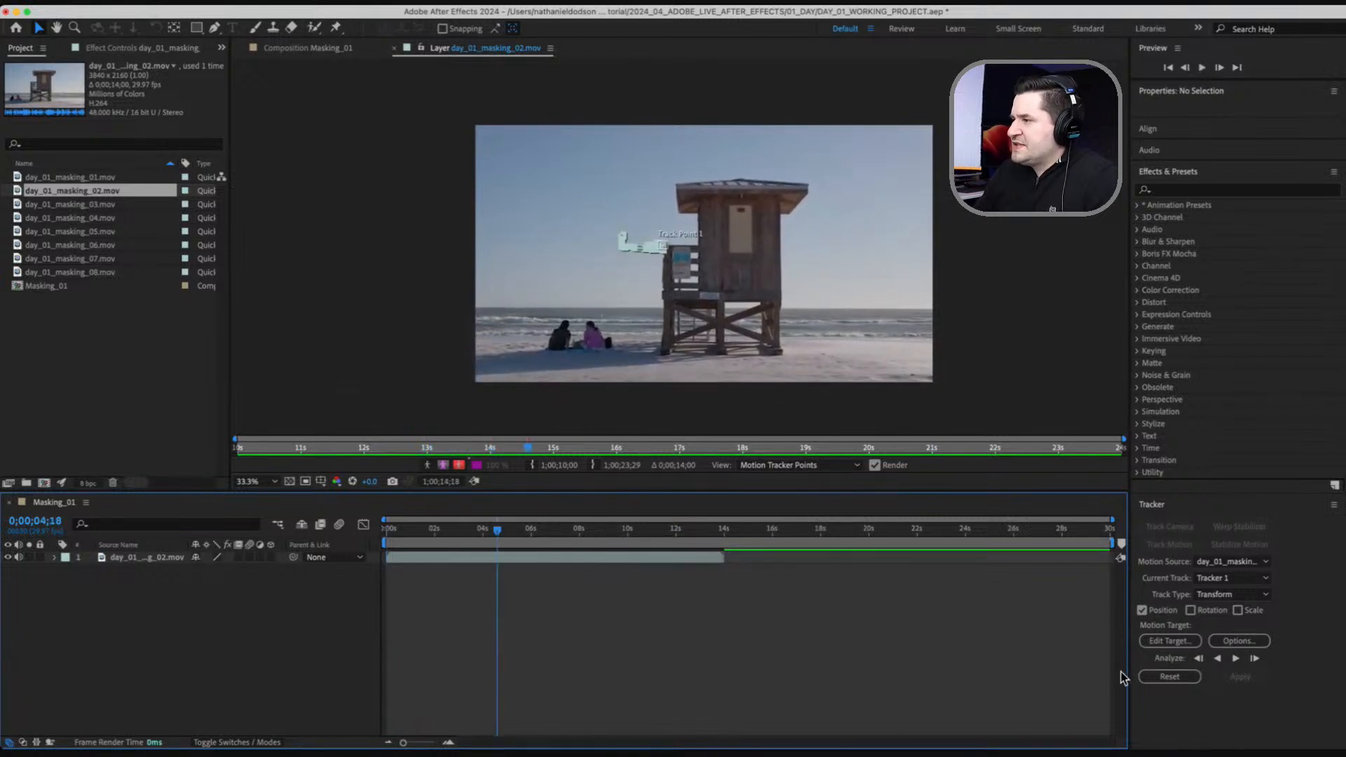
key(Home)
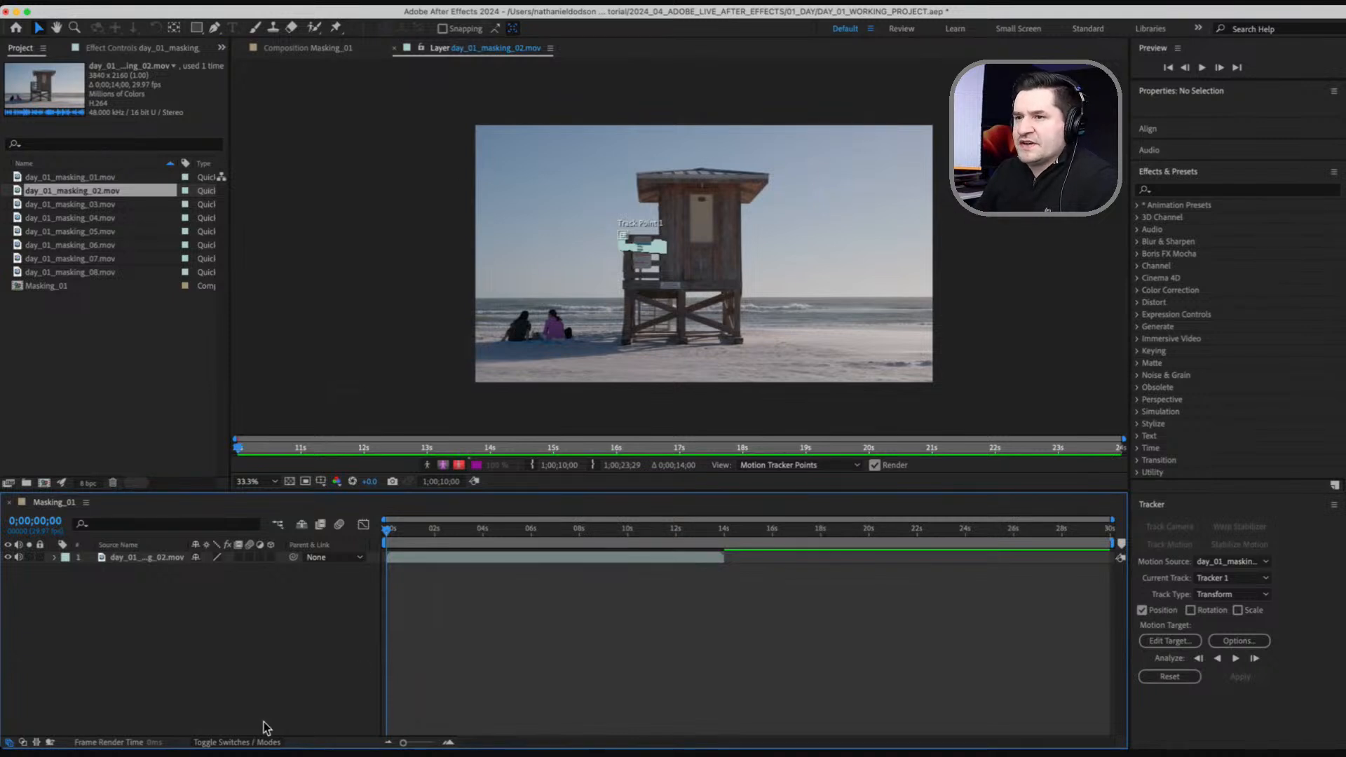
Add a text layer reading "Adobe Live" in the Masking_01 composition at its first frame.
click(319, 51)
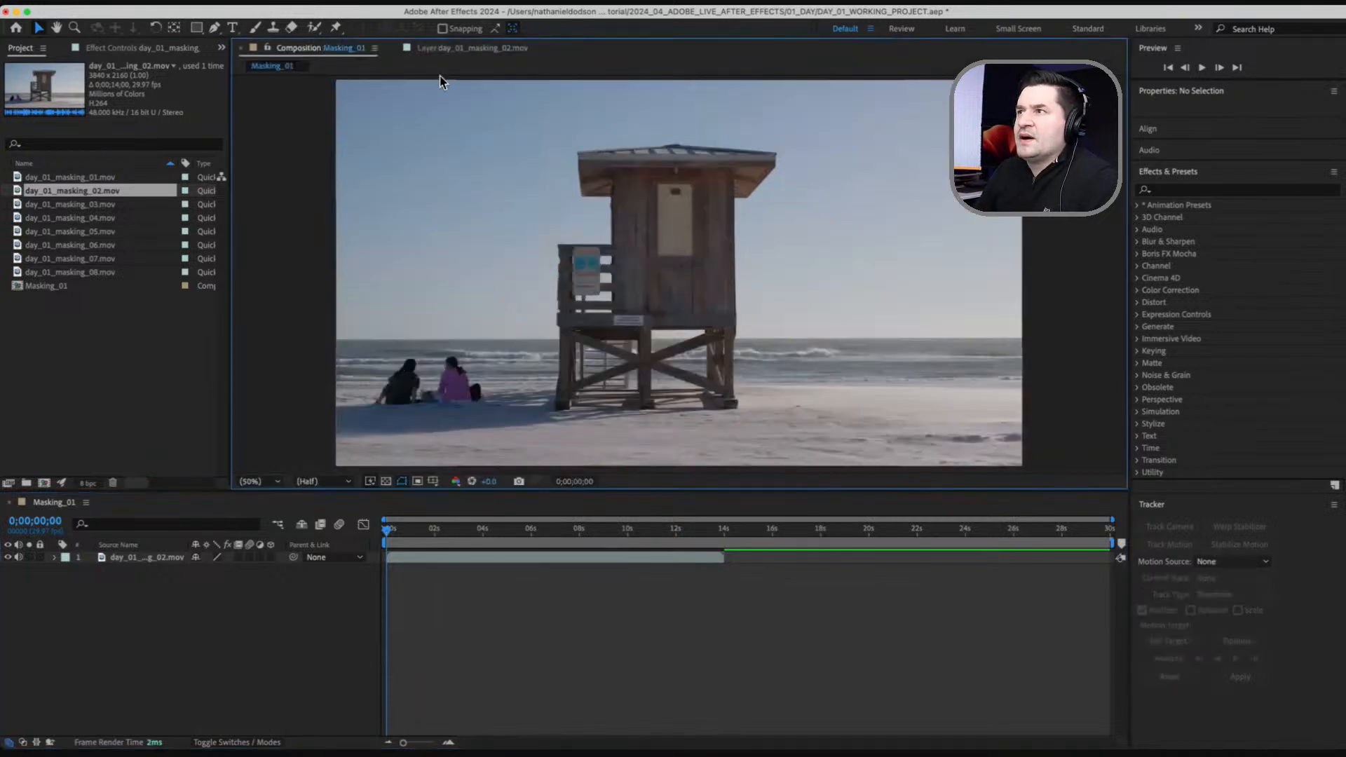
mouse_move(398, 535)
mouse_down()
mouse_move(535, 533)
mouse_move(387, 536)
mouse_up()
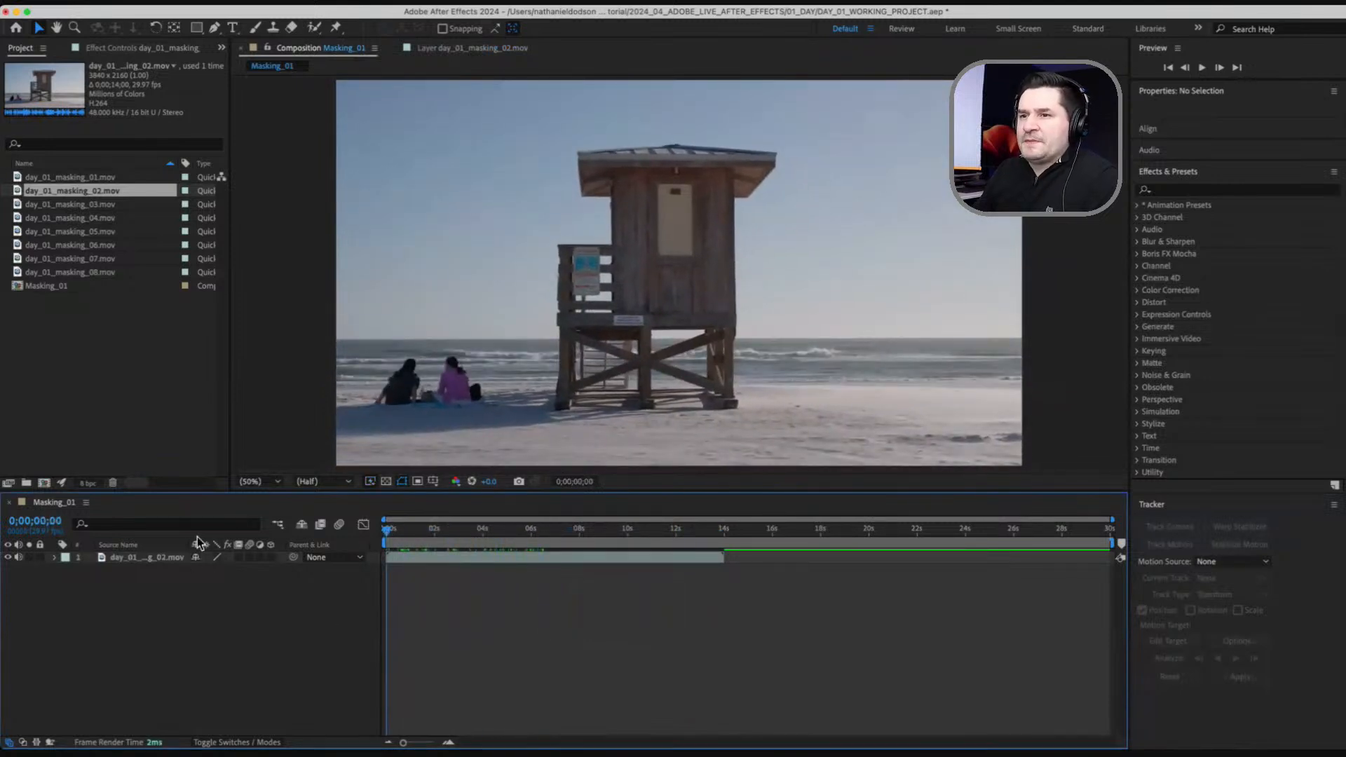
key(ctrl+t)
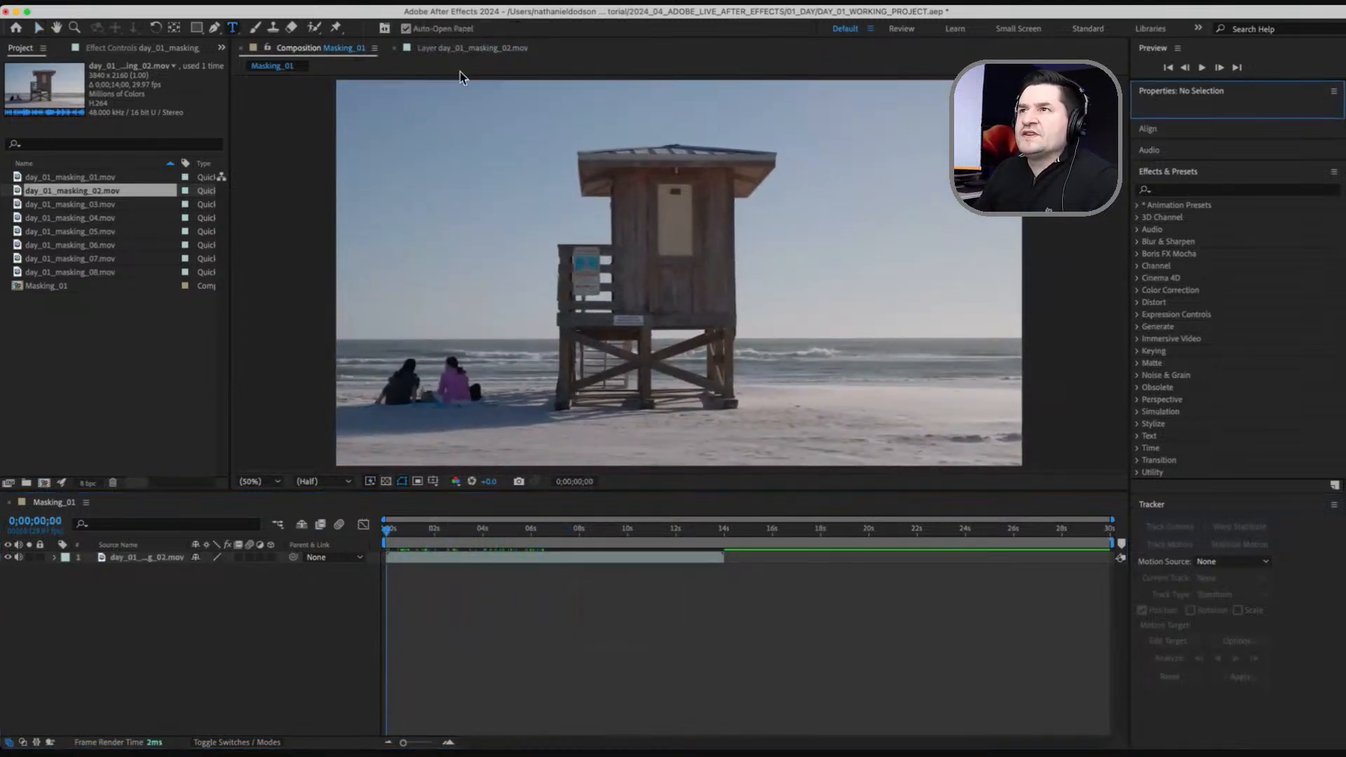
click(499, 209)
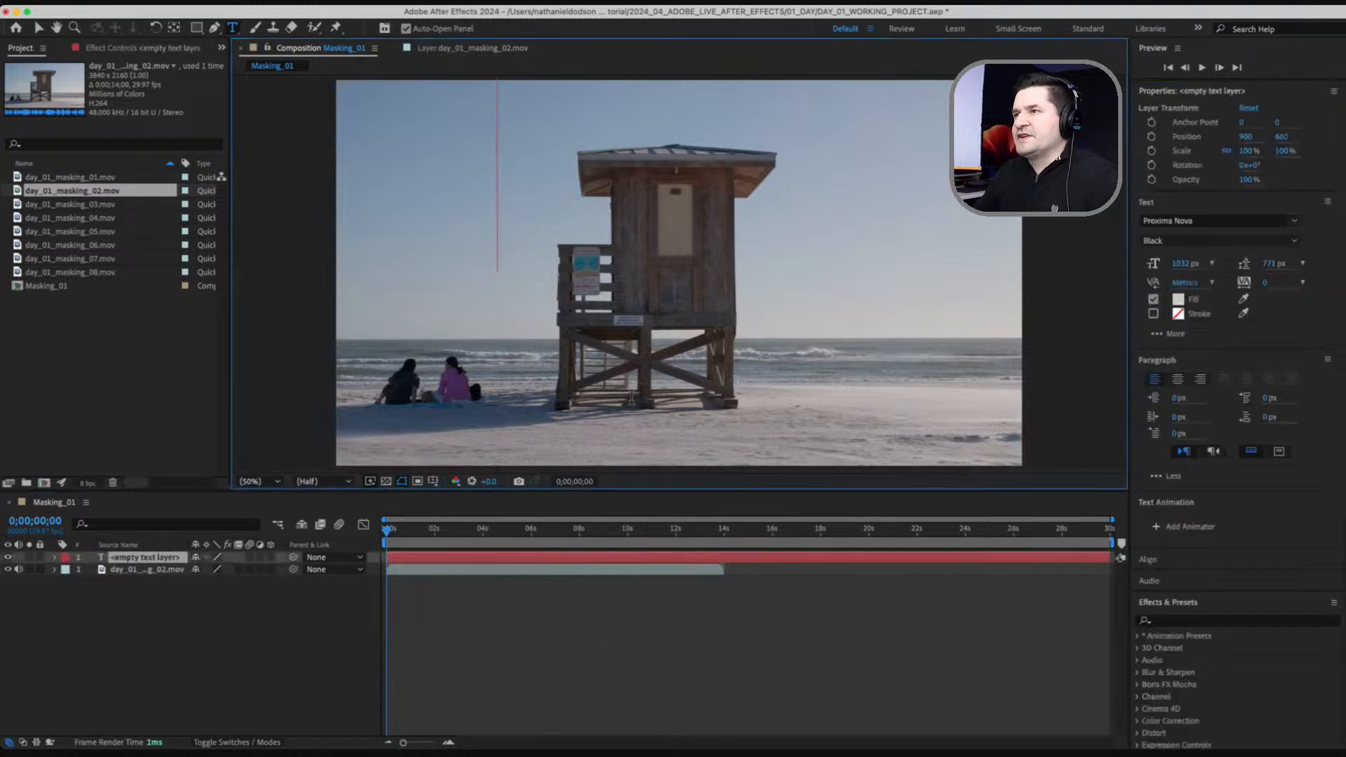
text(Adobe Live)
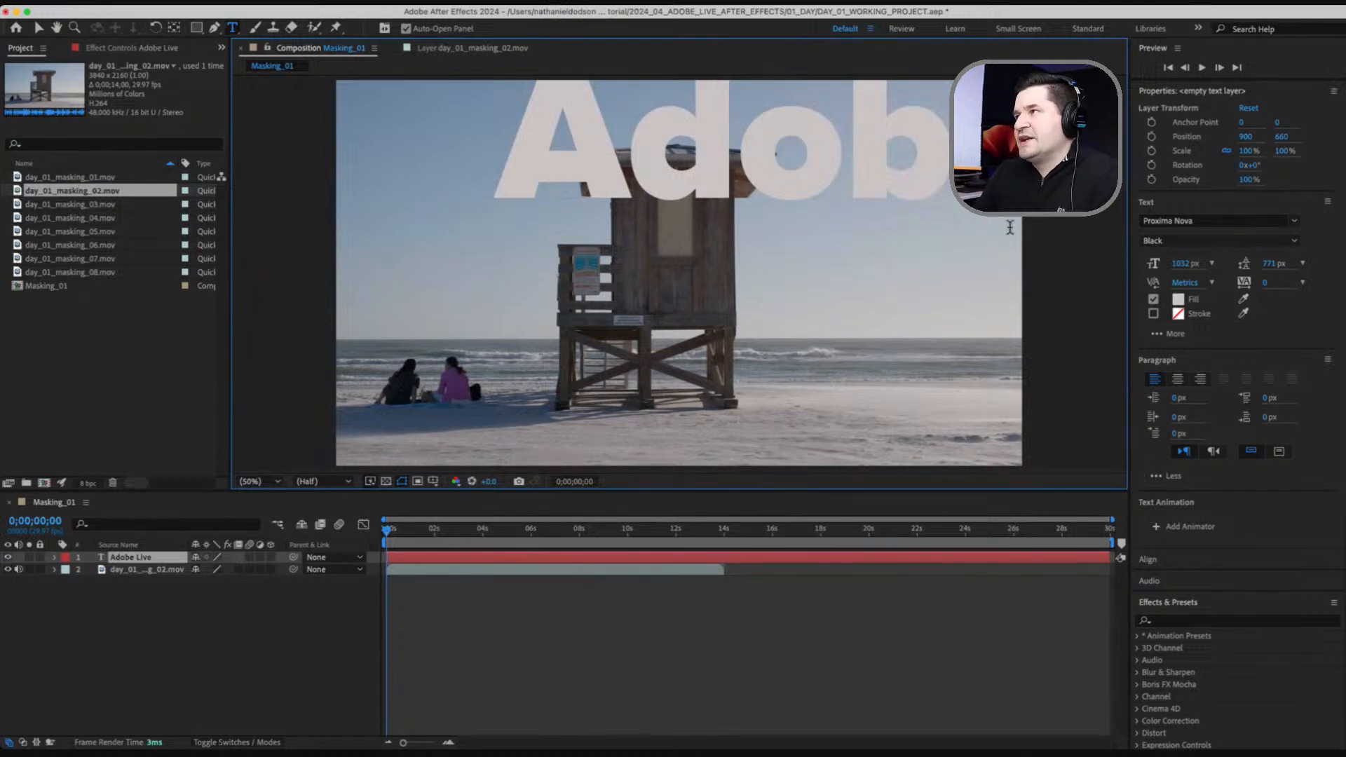
click(38, 28)
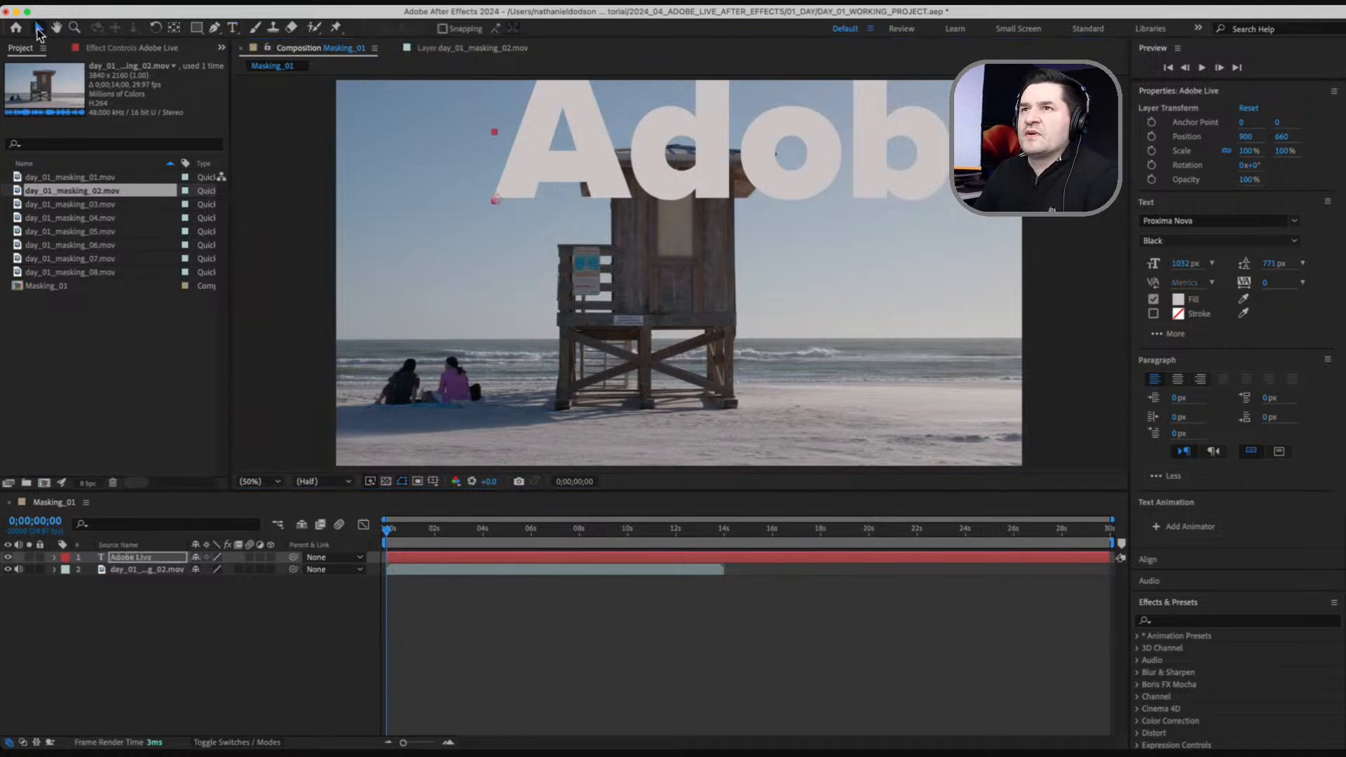
Set the Adobe Live text's font size to 600 px and place it across the tower's upper part at about 388, 916.
key(super+Home)
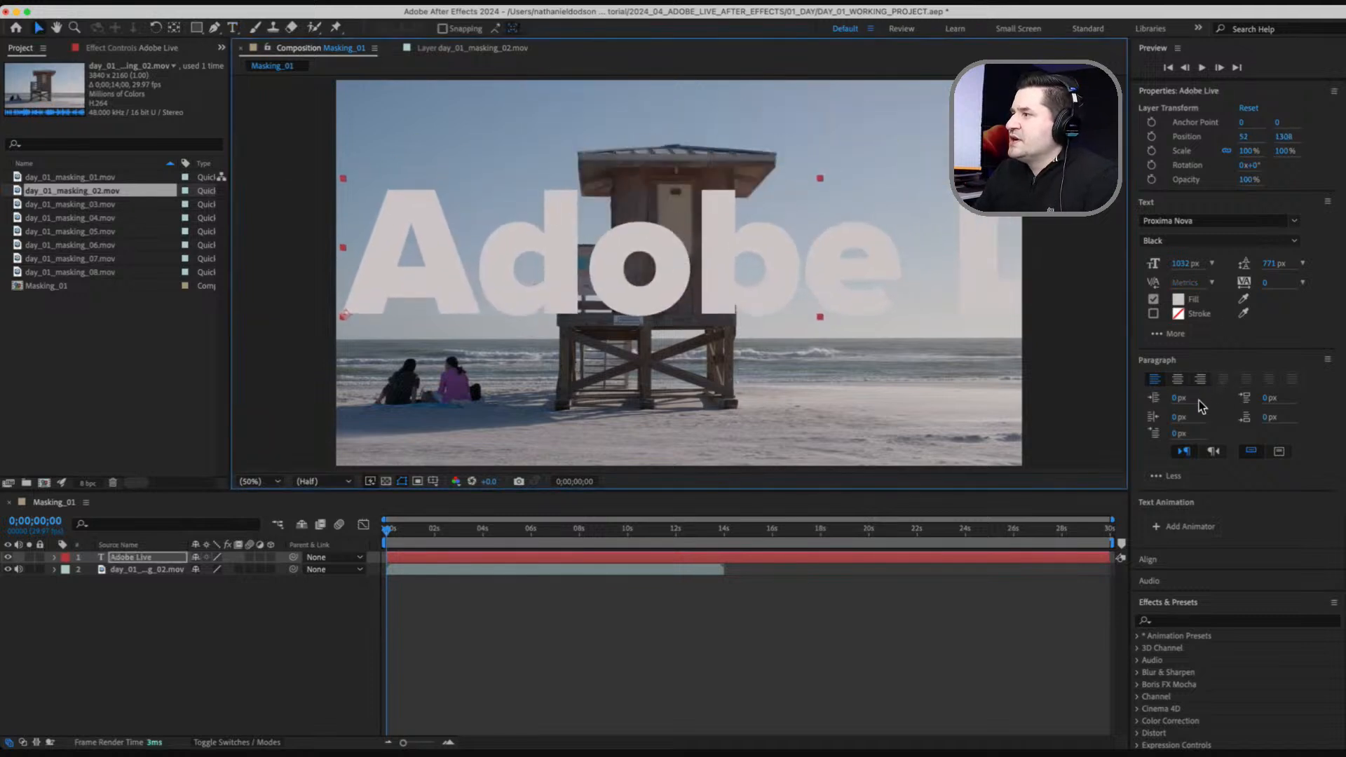
click(1180, 263)
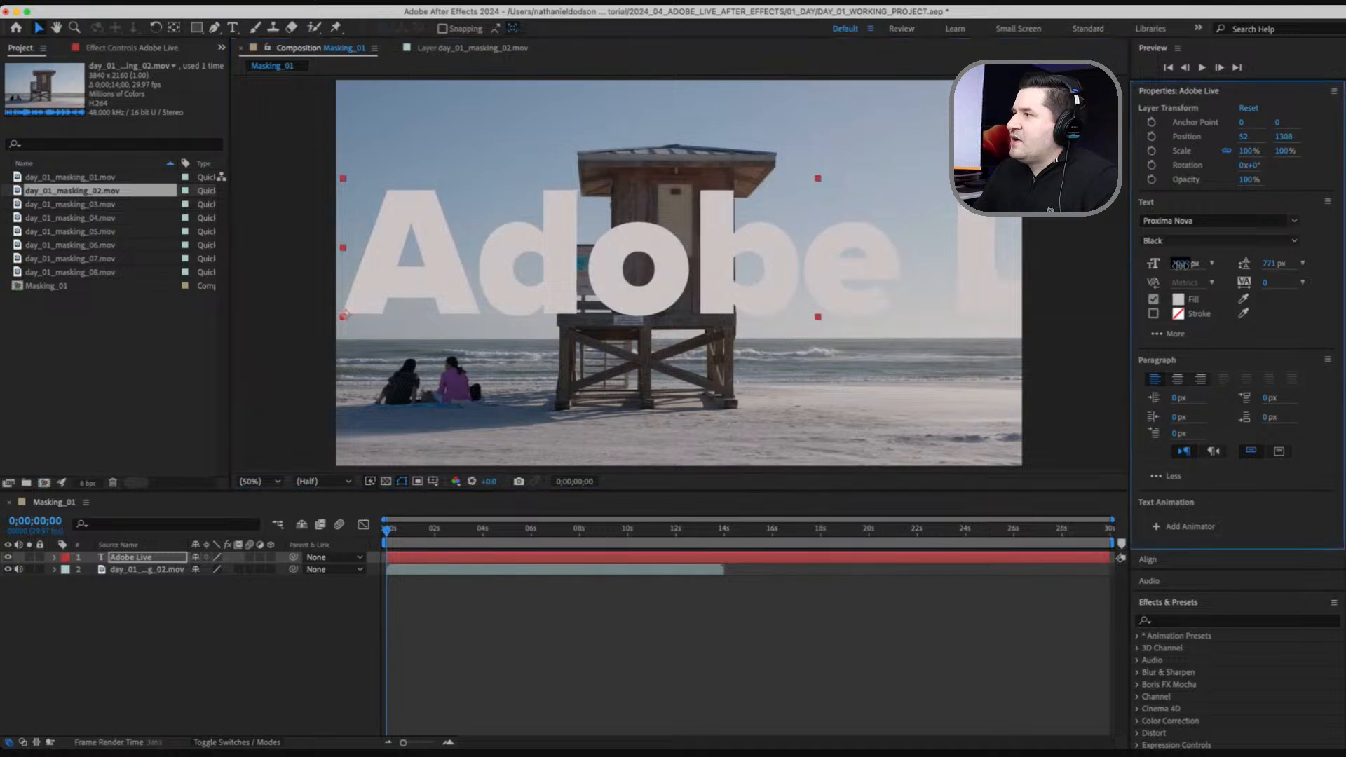
text(1020)
key(Return)
click(1193, 265)
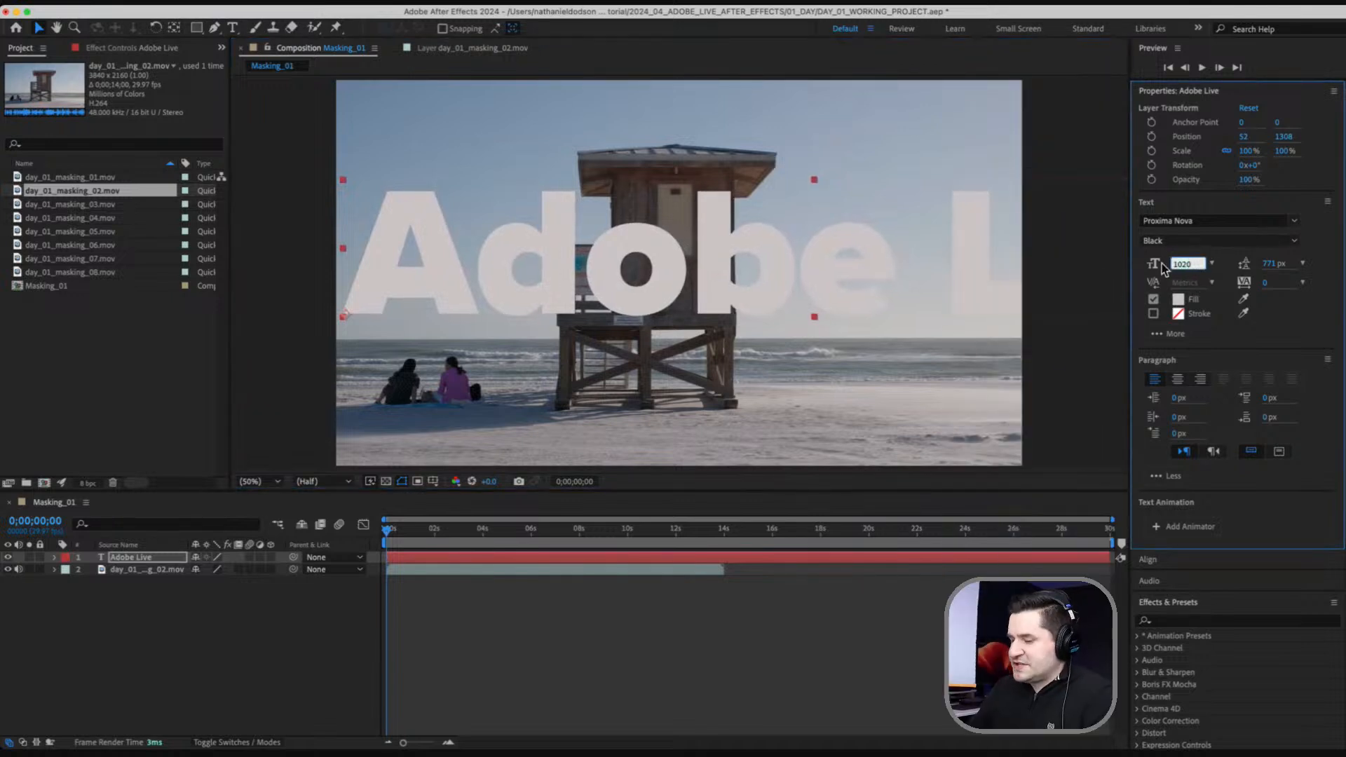
text(700)
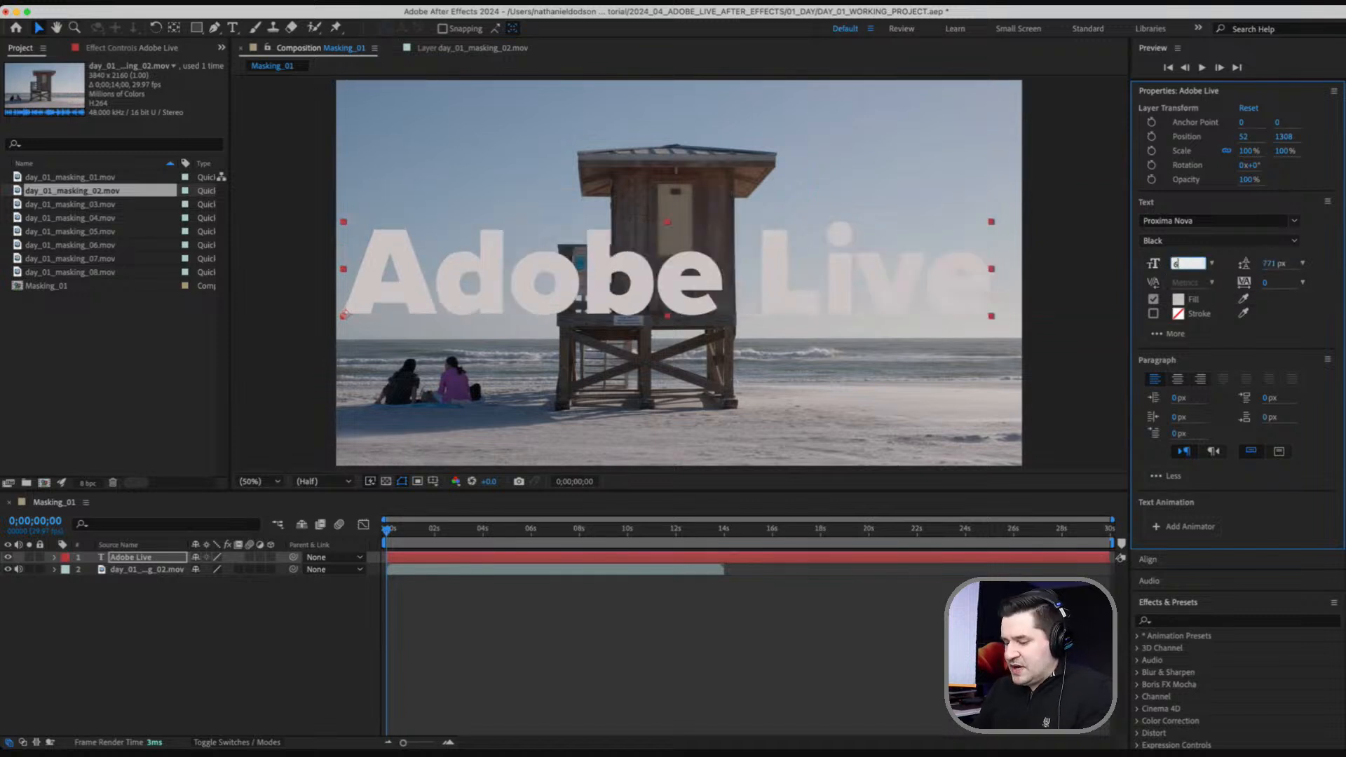
key(Tab)
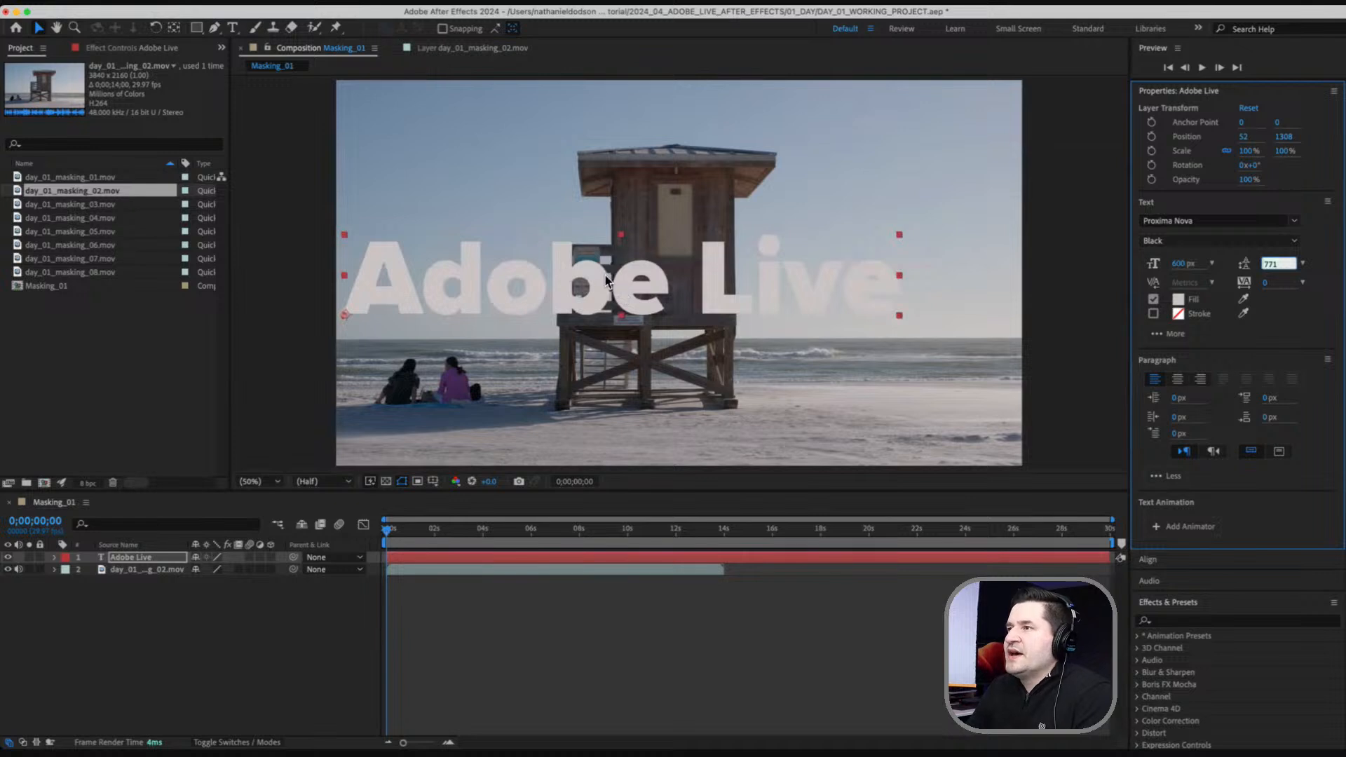
drag(607, 281, 666, 210)
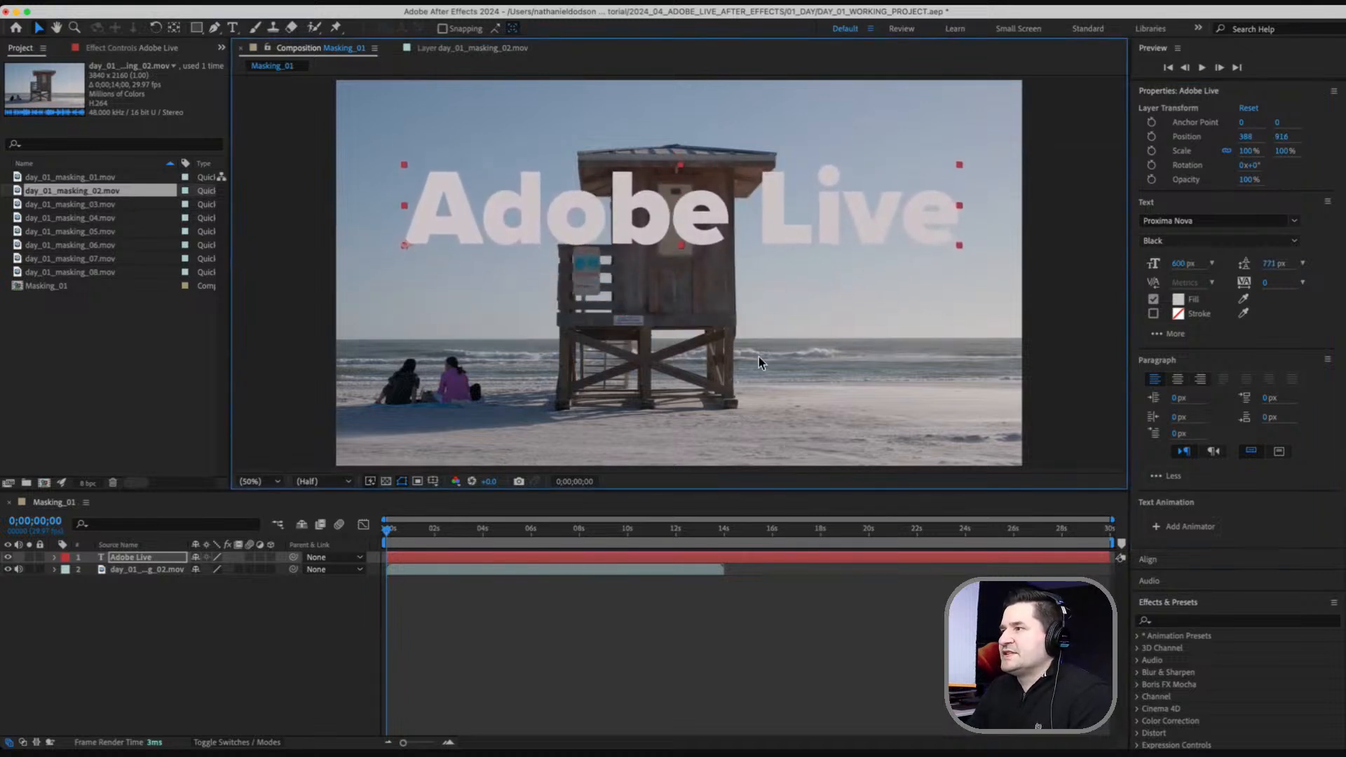
Fill the Adobe Live text with a blue sampled from the sky, and adjust the fill color to 5079A4.
click(1245, 302)
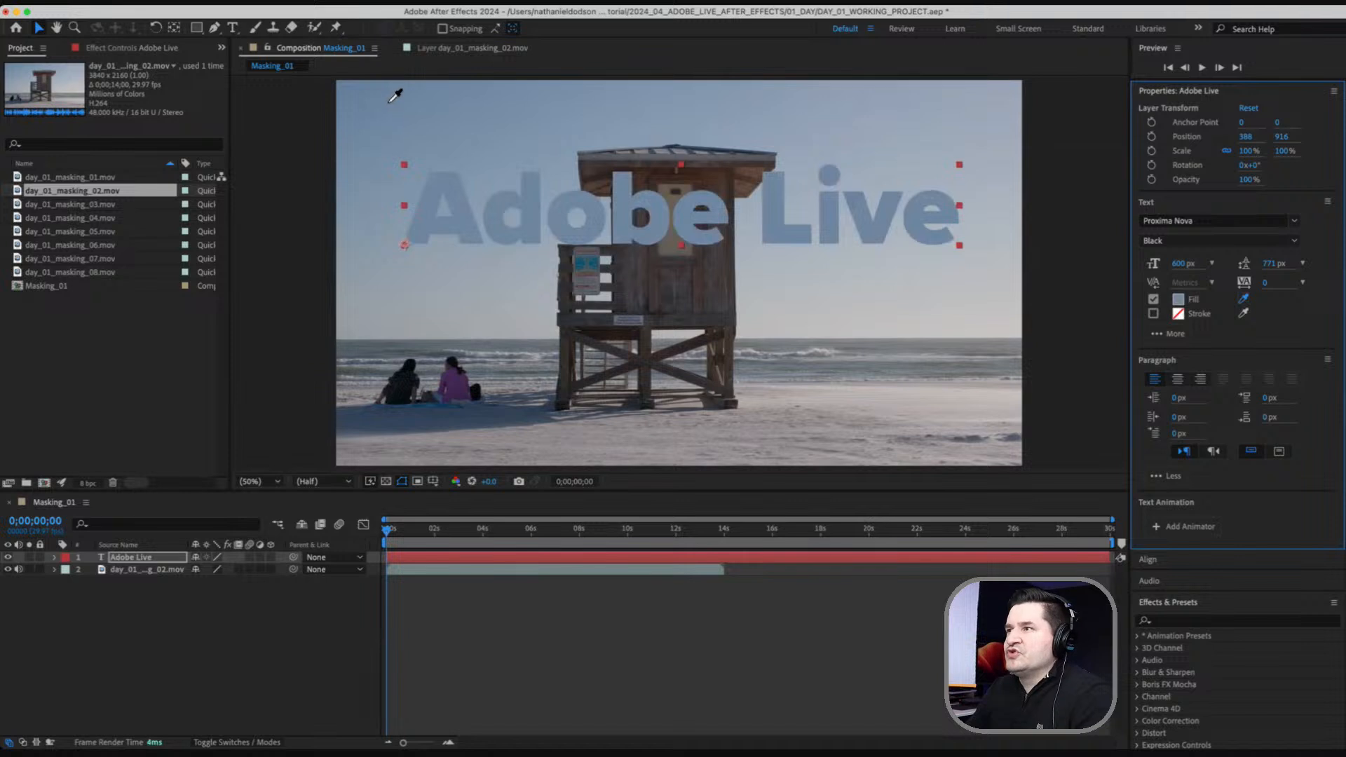
click(359, 98)
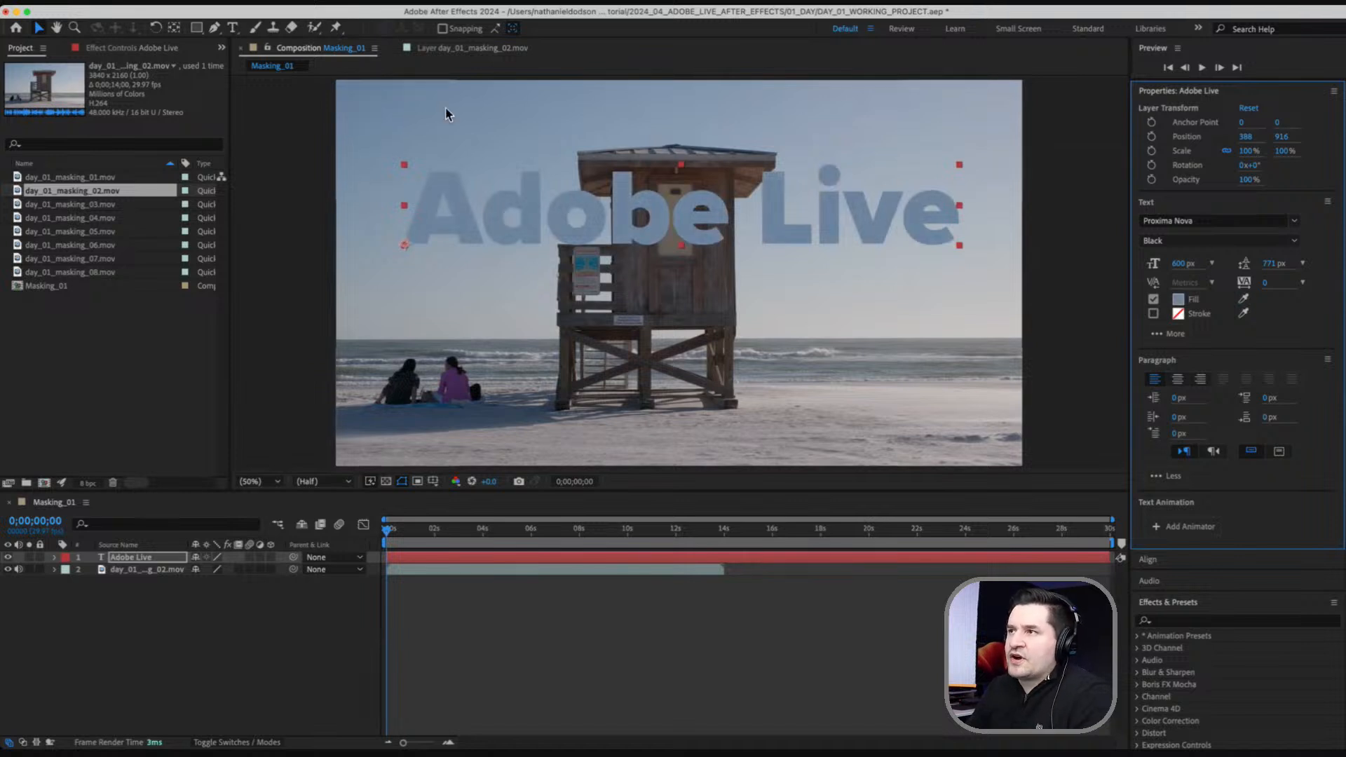
click(911, 319)
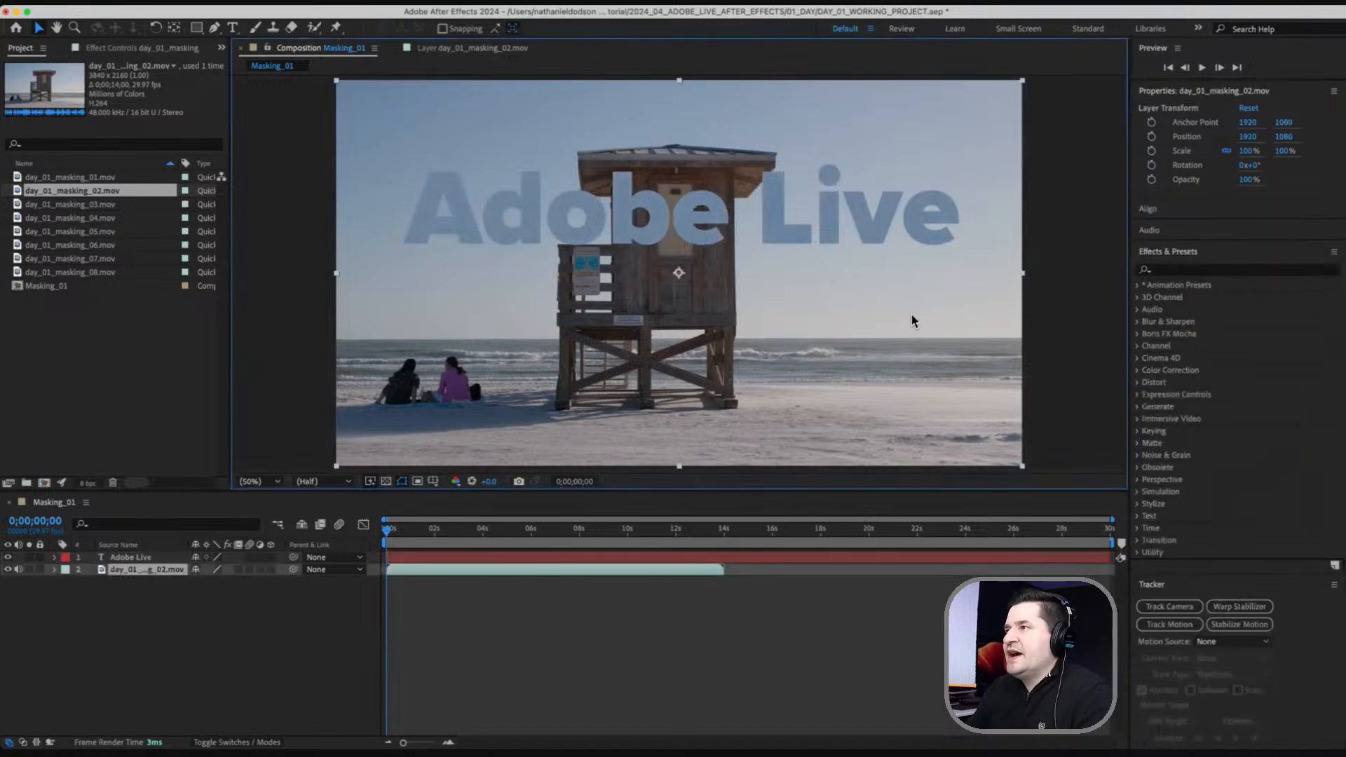
click(1097, 368)
click(630, 226)
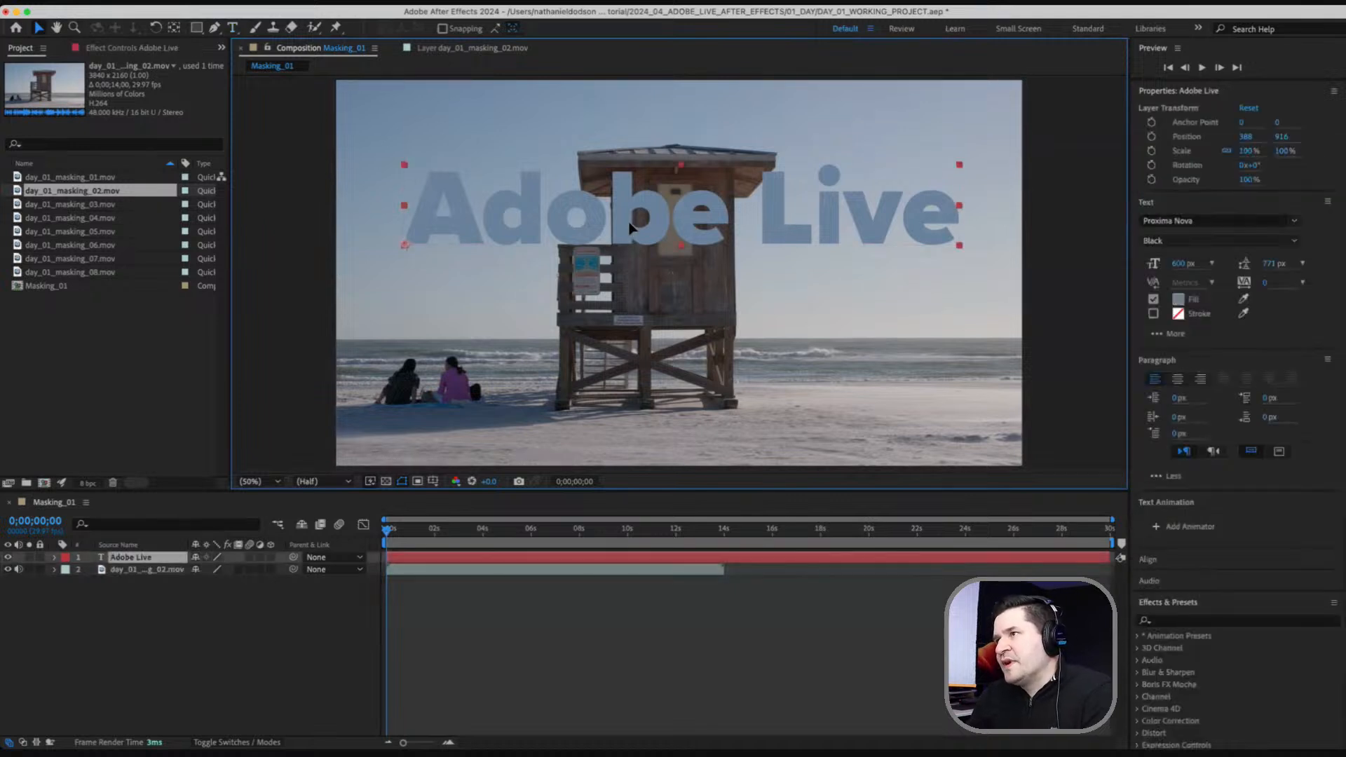
click(1180, 300)
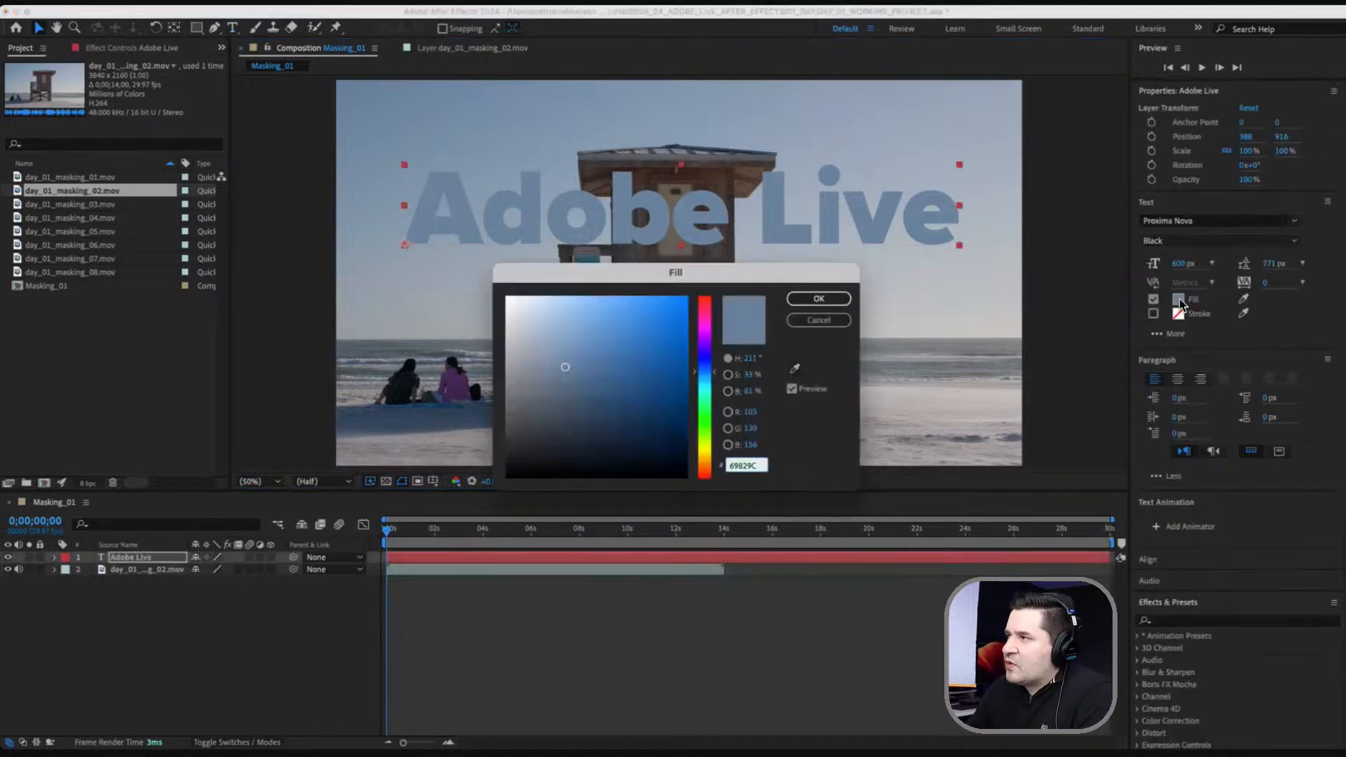
mouse_move(586, 369)
mouse_down()
mouse_move(598, 409)
mouse_move(572, 404)
mouse_move(627, 383)
mouse_move(576, 352)
mouse_move(598, 358)
mouse_up()
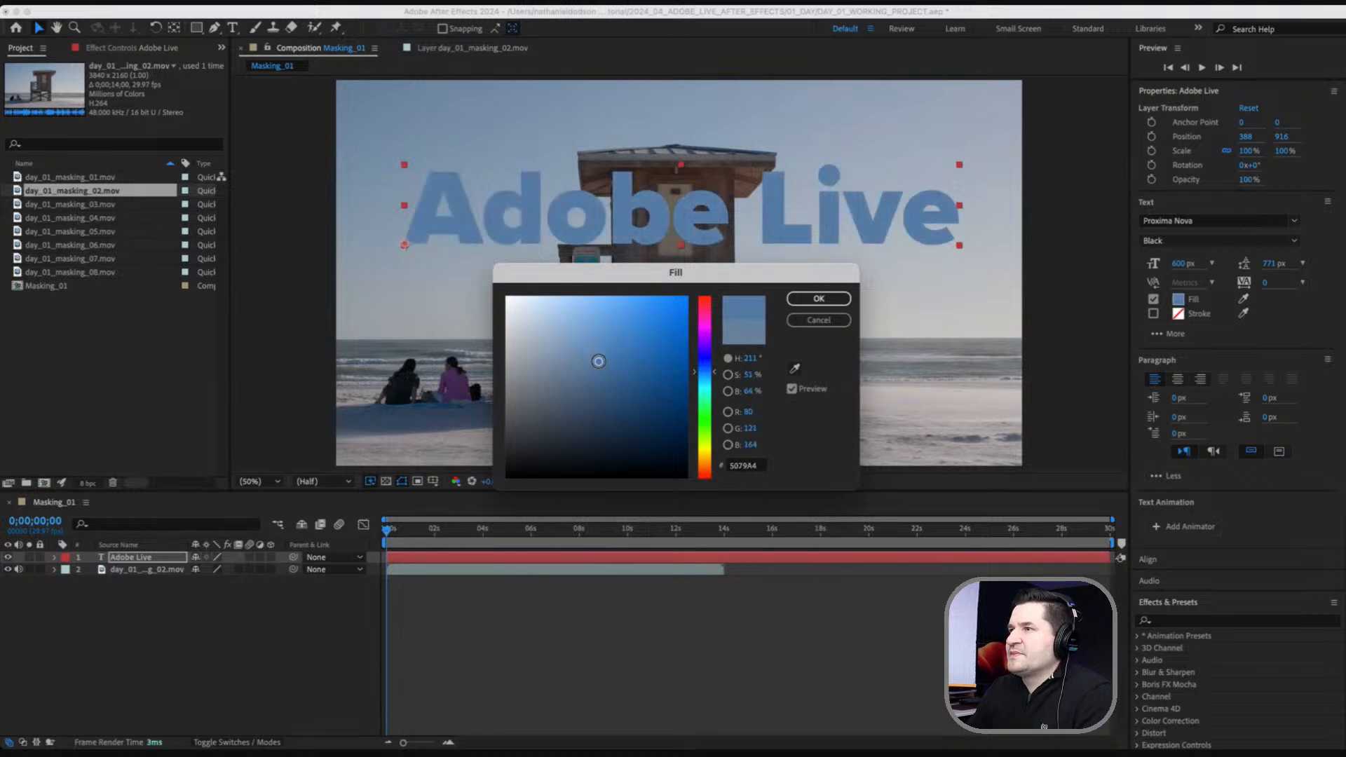
click(820, 299)
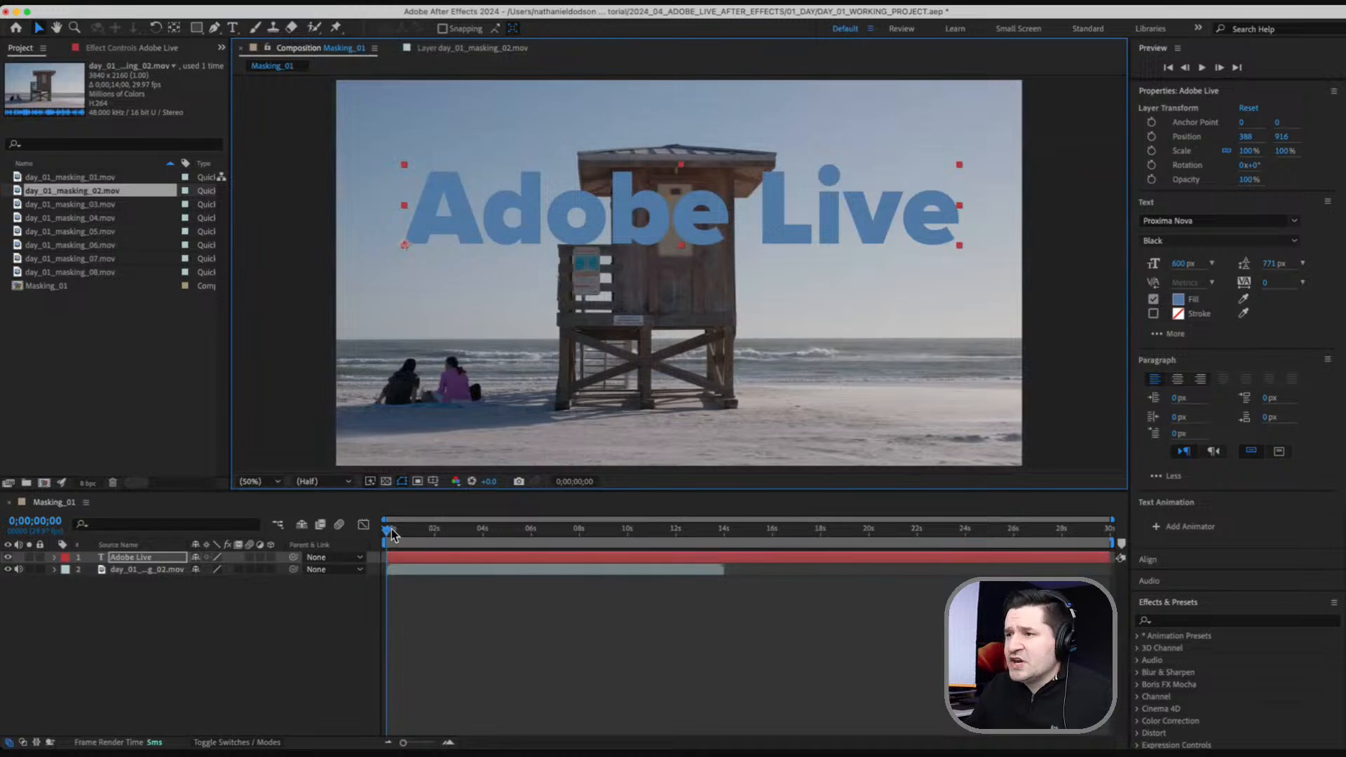
Scrub the composition to check the text against the moving footage, compare the text and clip layers, and leave no layer selected.
drag(391, 530, 351, 565)
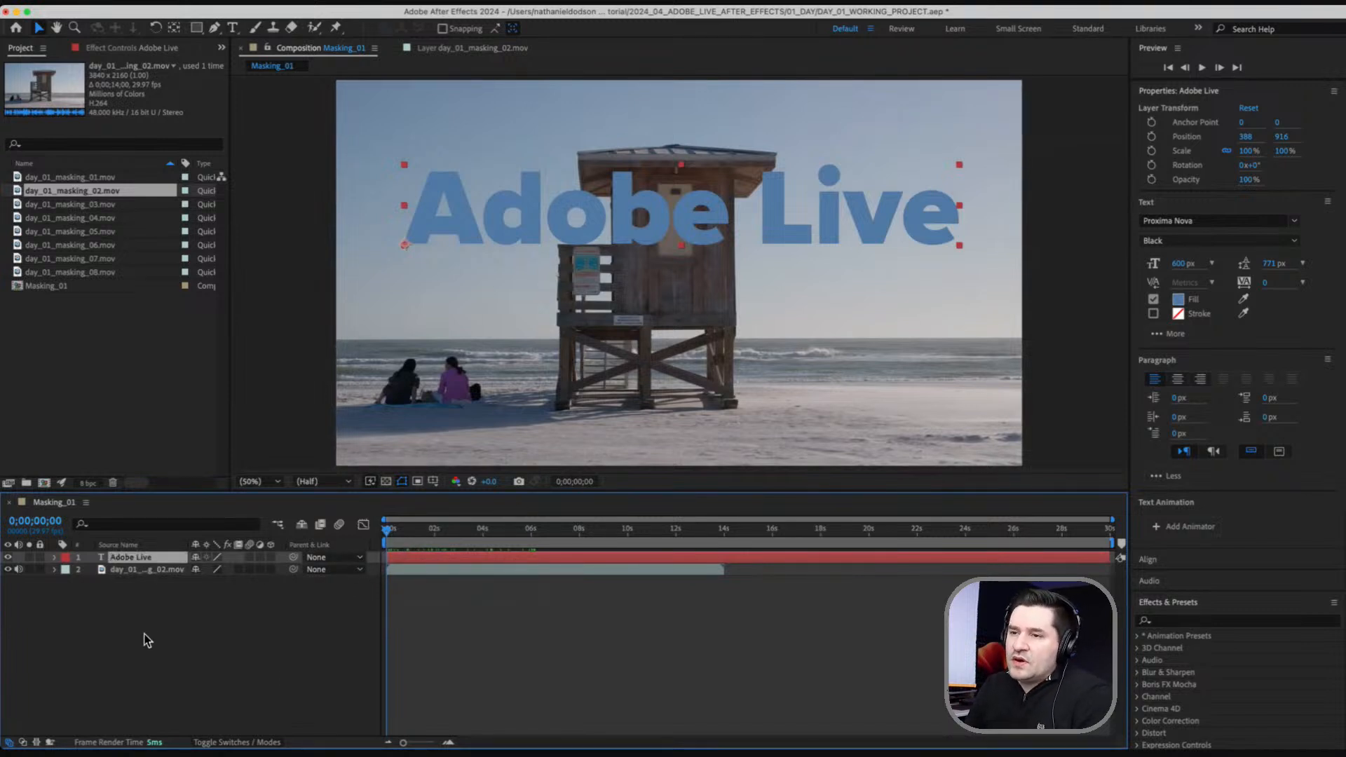
click(159, 647)
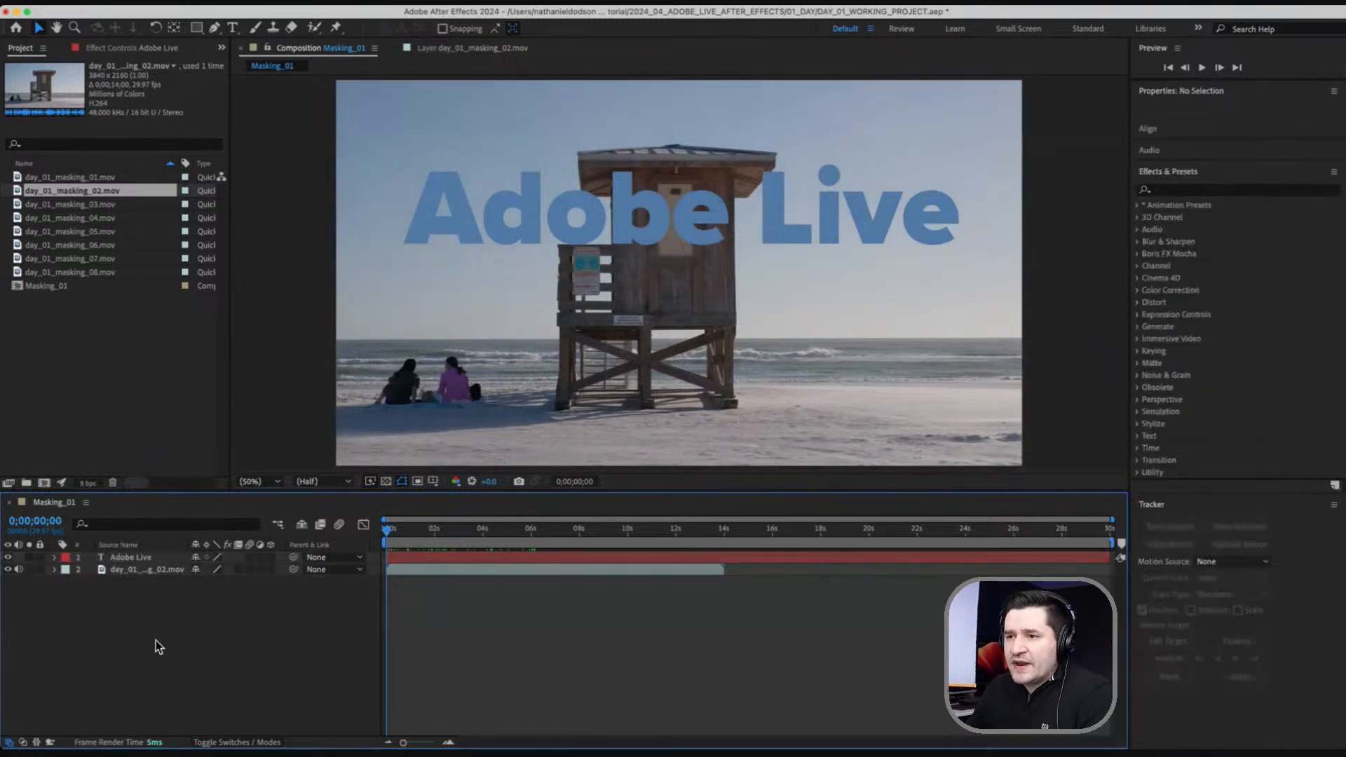
click(119, 557)
click(125, 569)
click(127, 558)
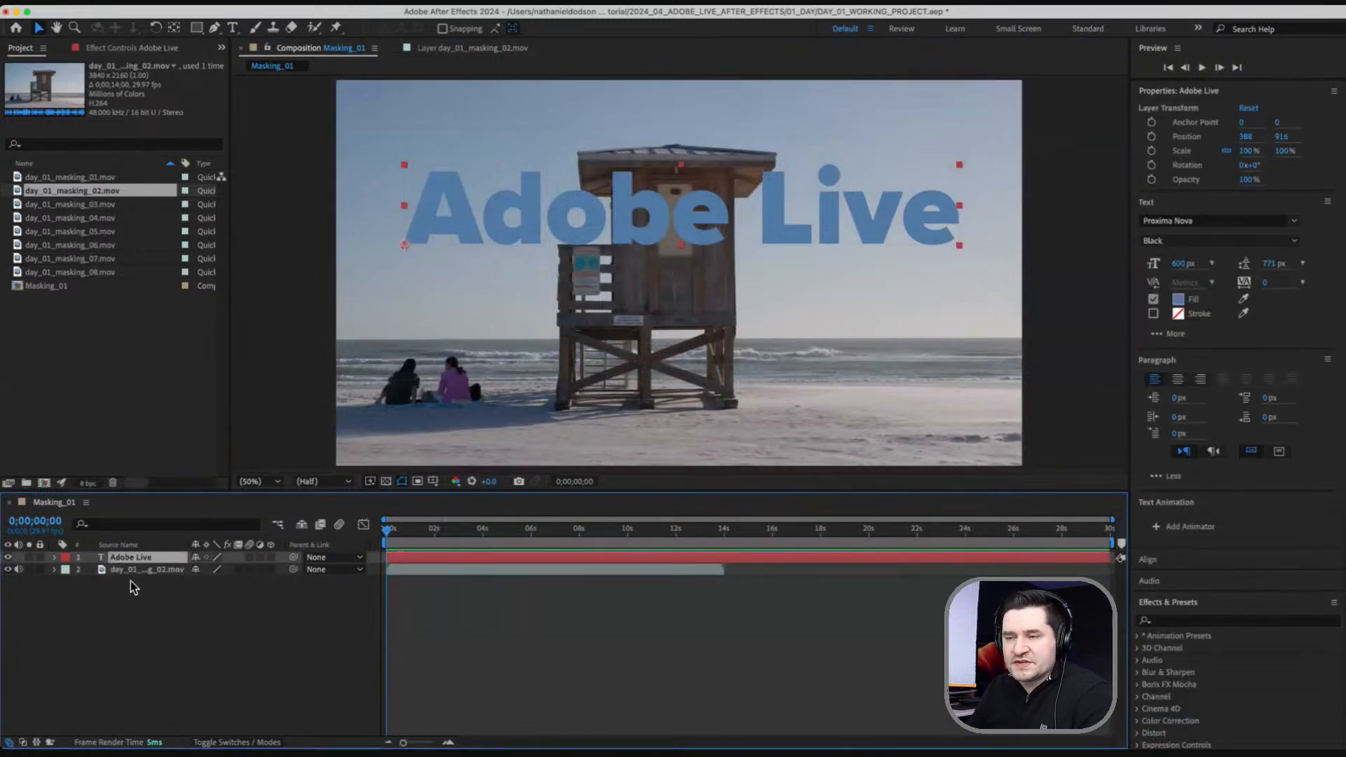
click(131, 572)
click(147, 630)
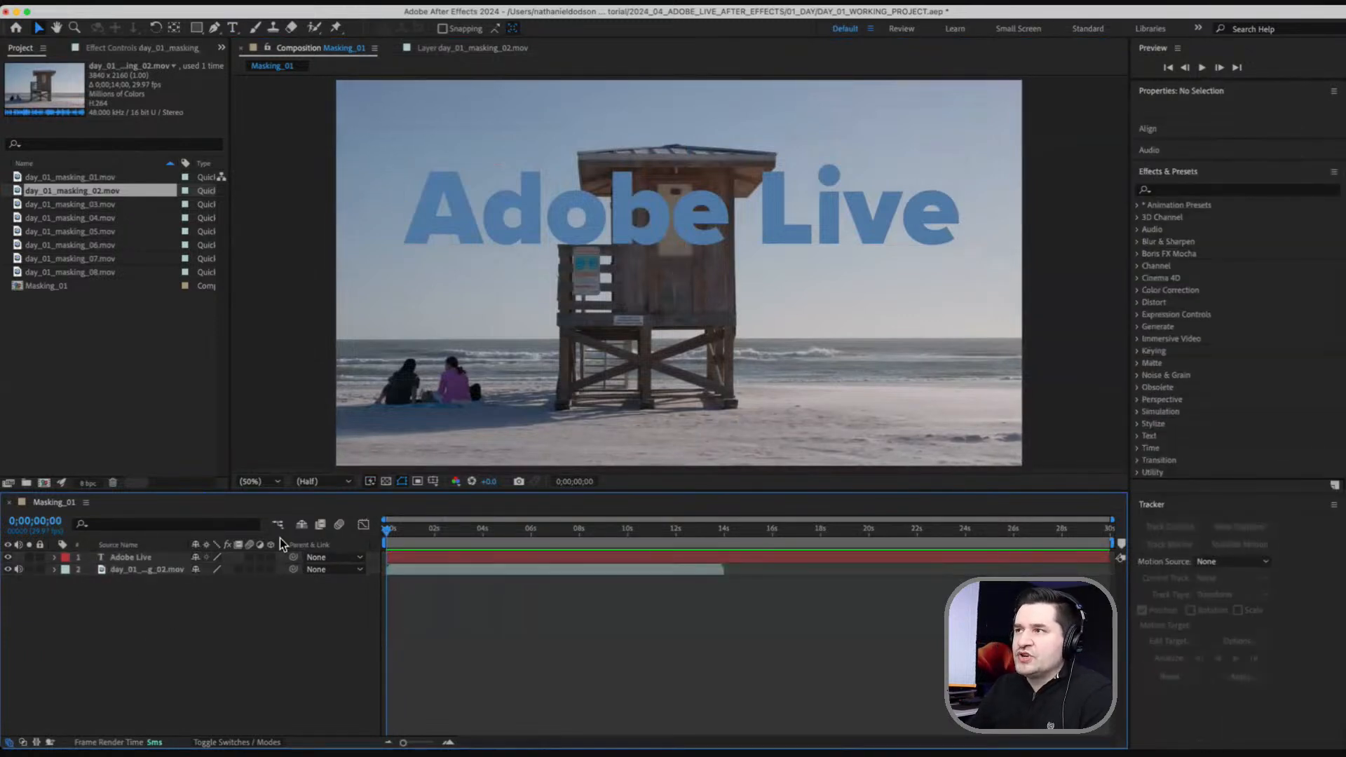
With no layer selected, draw a red rectangle shape about 1957 by 1247 px over the word "Adobe" and delete its layer.
click(196, 28)
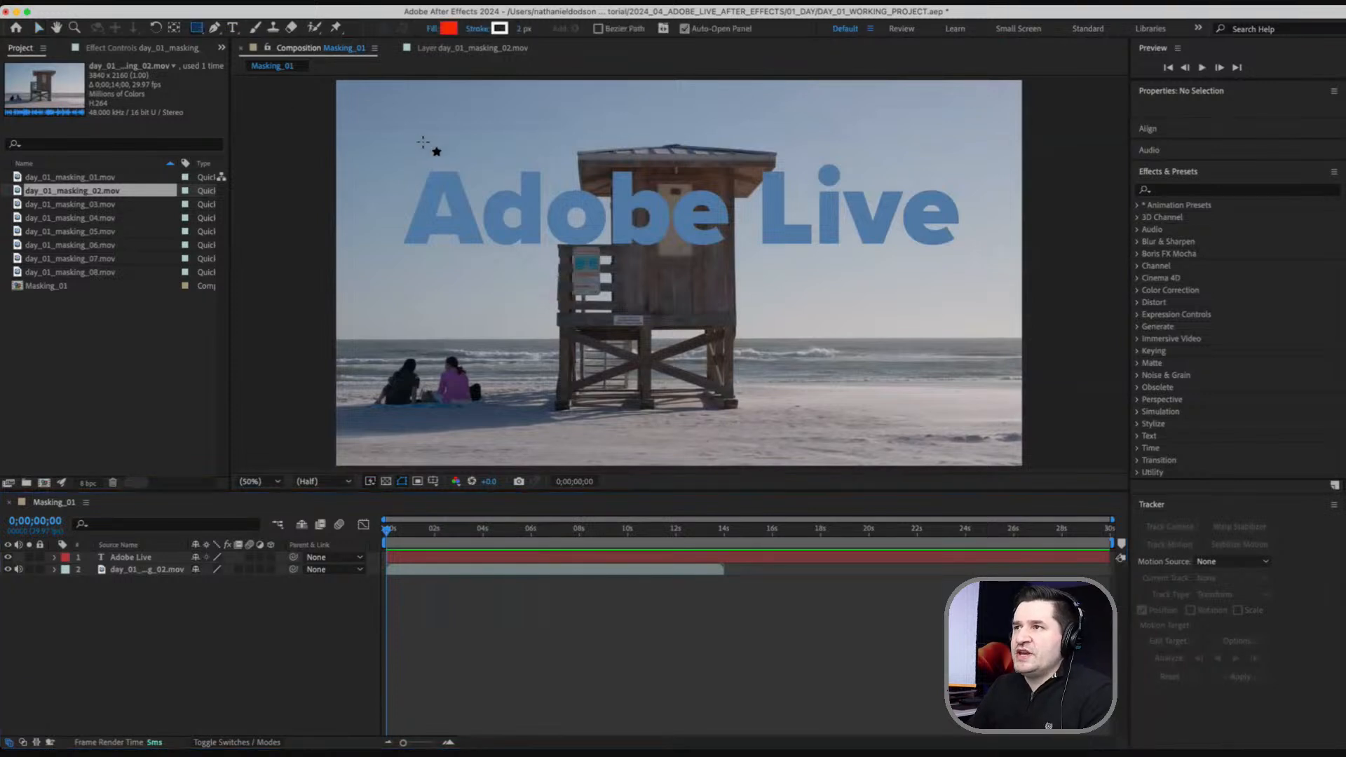
mouse_move(390, 107)
mouse_down()
mouse_move(721, 304)
mouse_move(741, 331)
mouse_up()
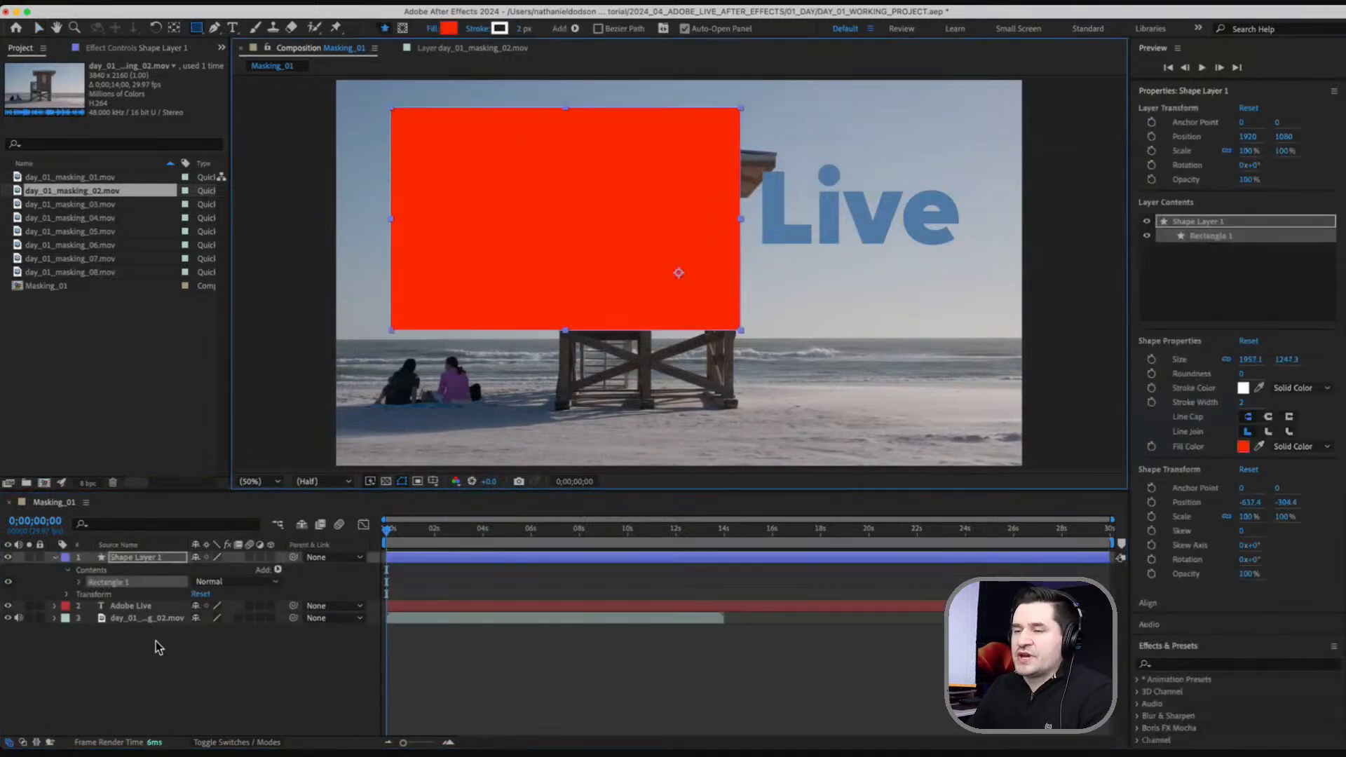
key(Delete)
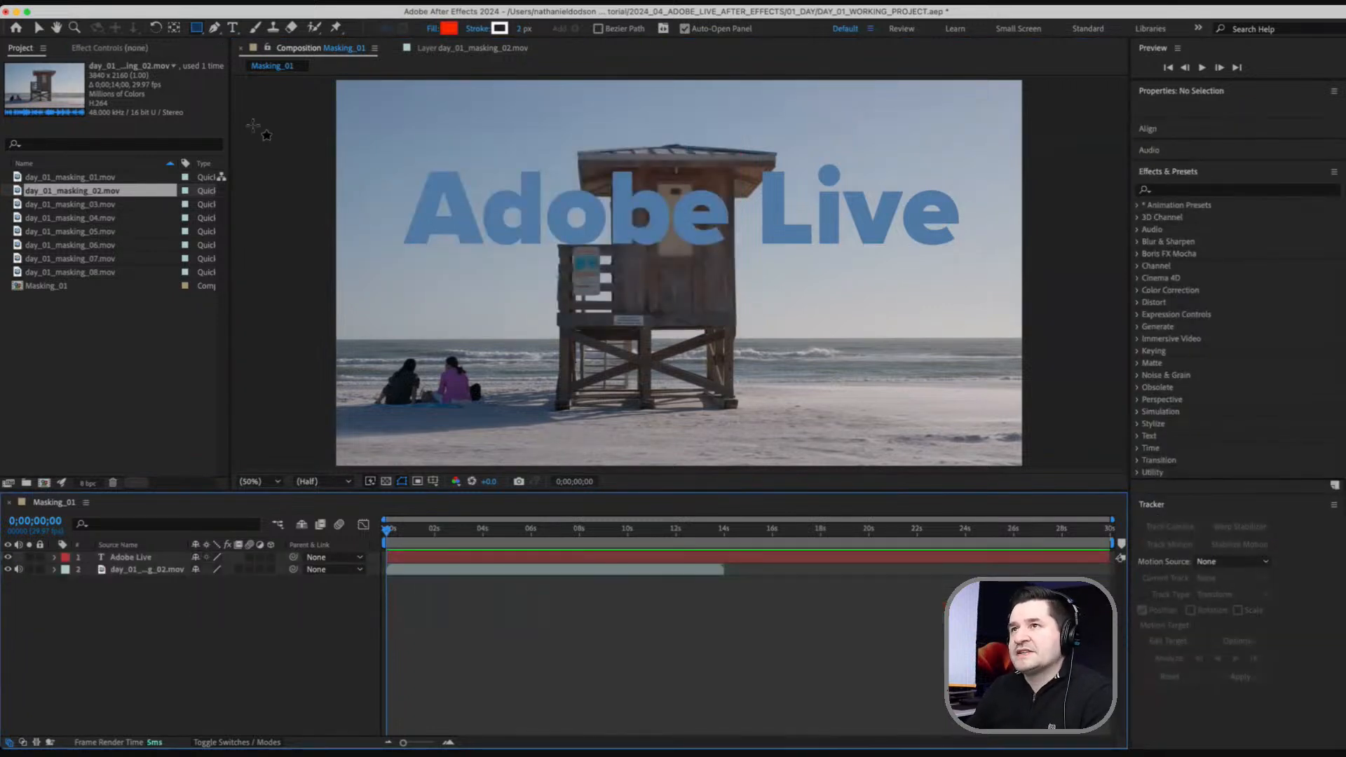
With no layer selected, draw a freeform five-point red shape over "Adobe" with the Pen tool, undo its last change, and delete the shape layer.
click(215, 29)
click(453, 109)
click(380, 192)
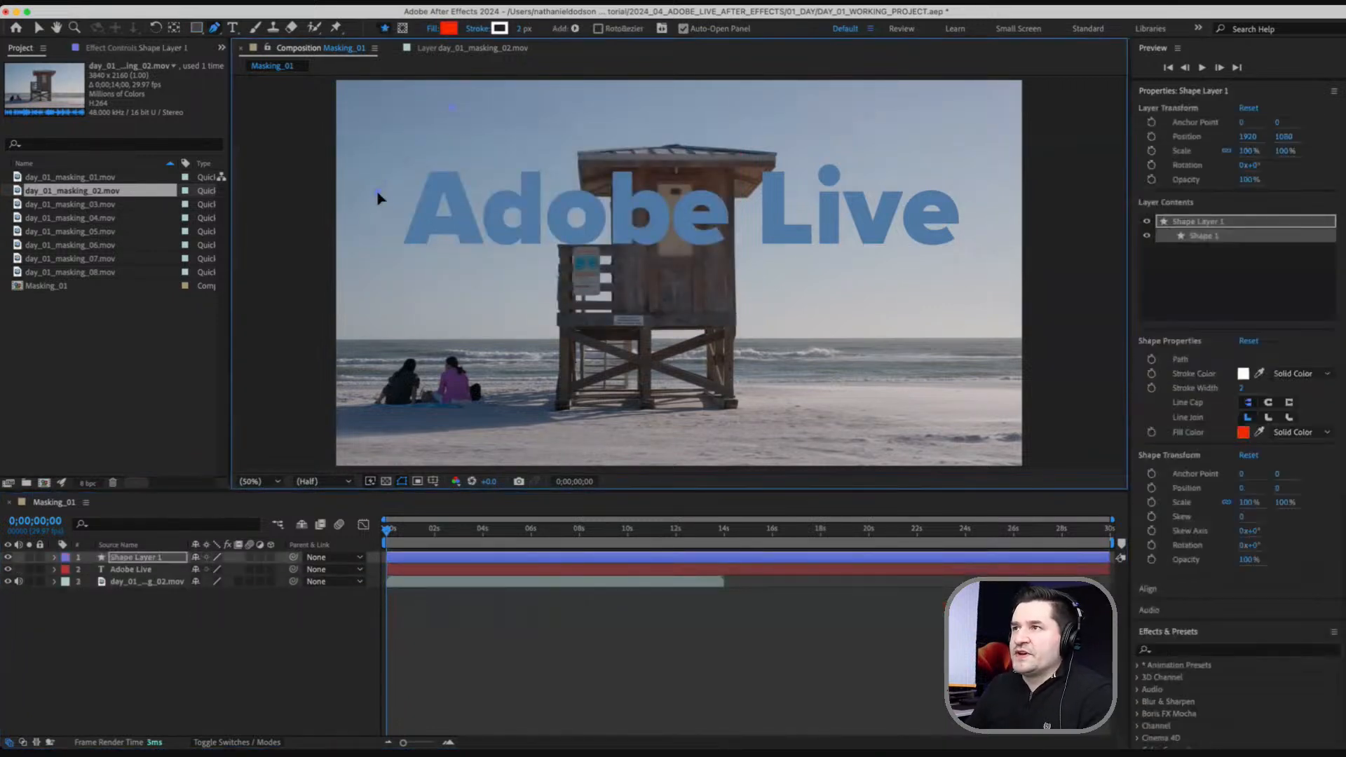
click(475, 290)
click(692, 203)
click(638, 110)
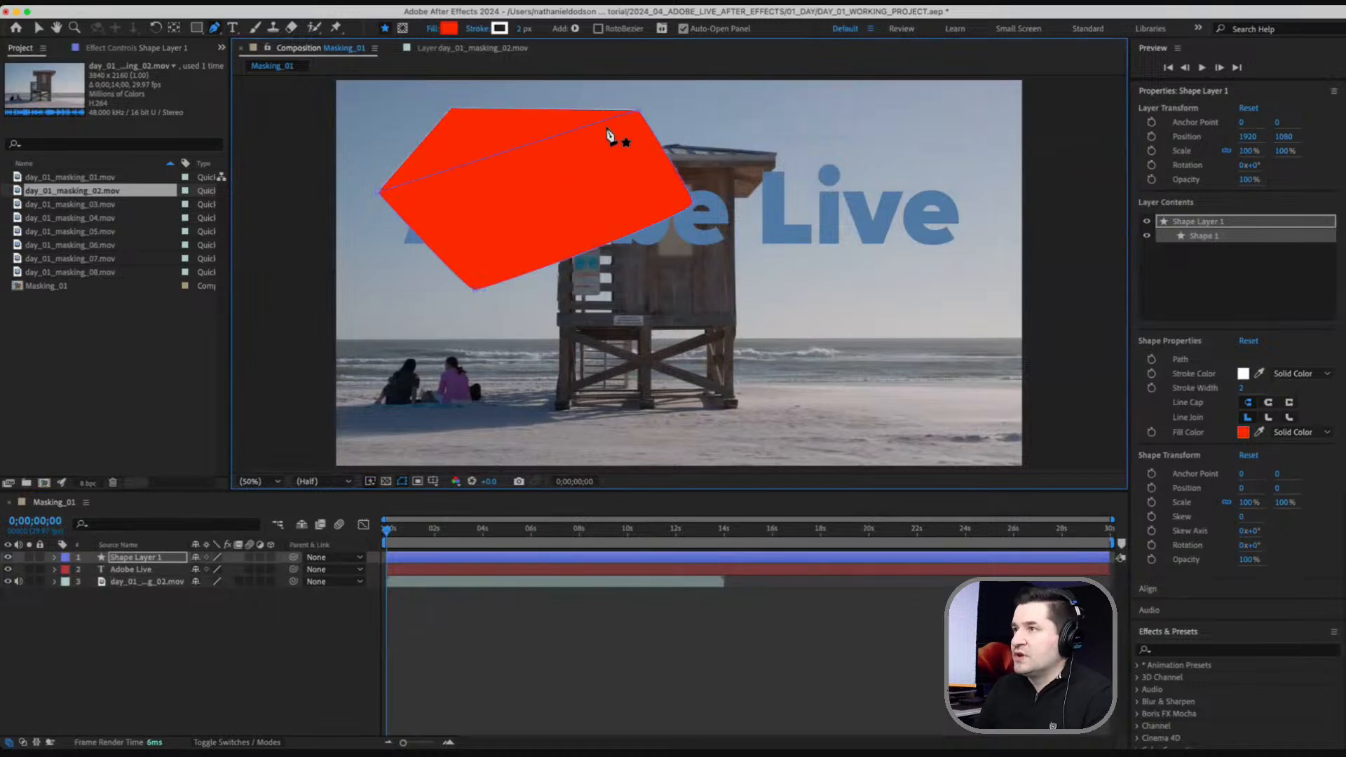
key(super+z)
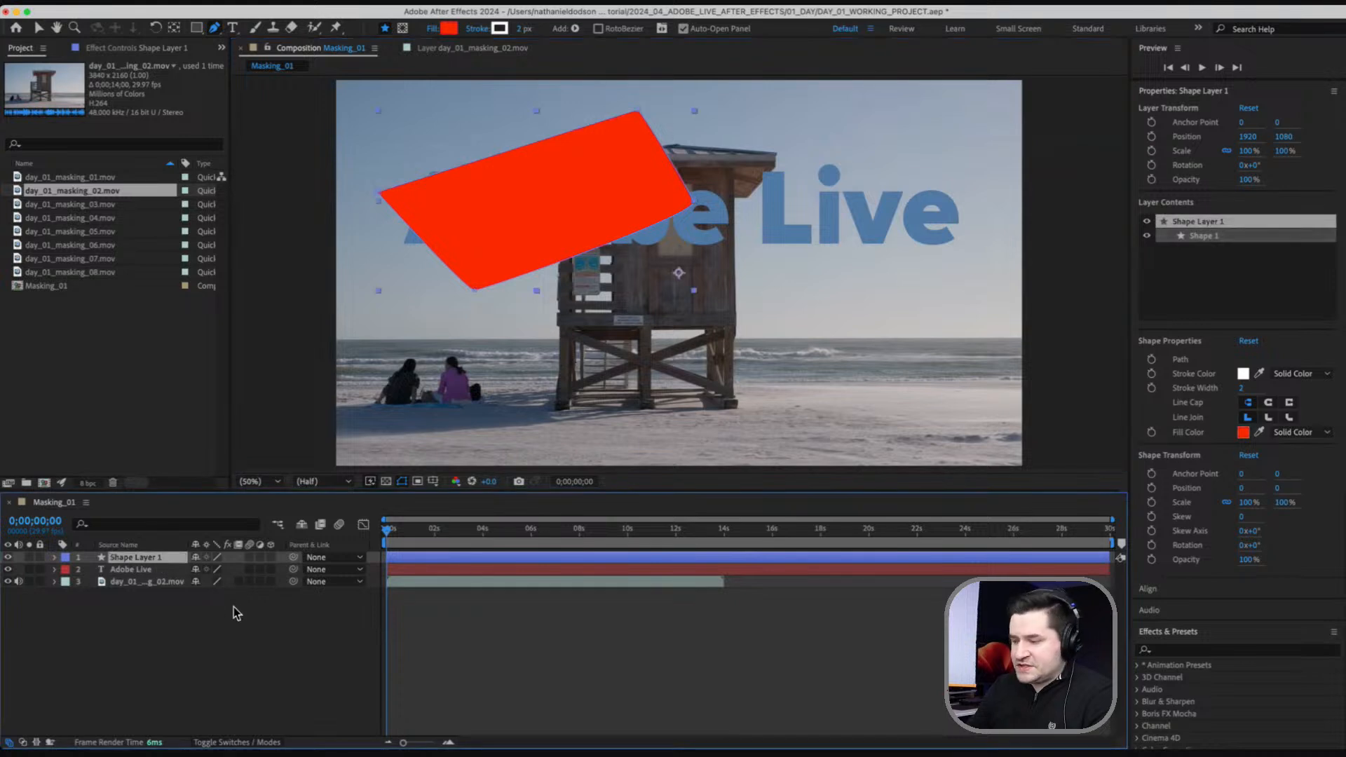
key(Delete)
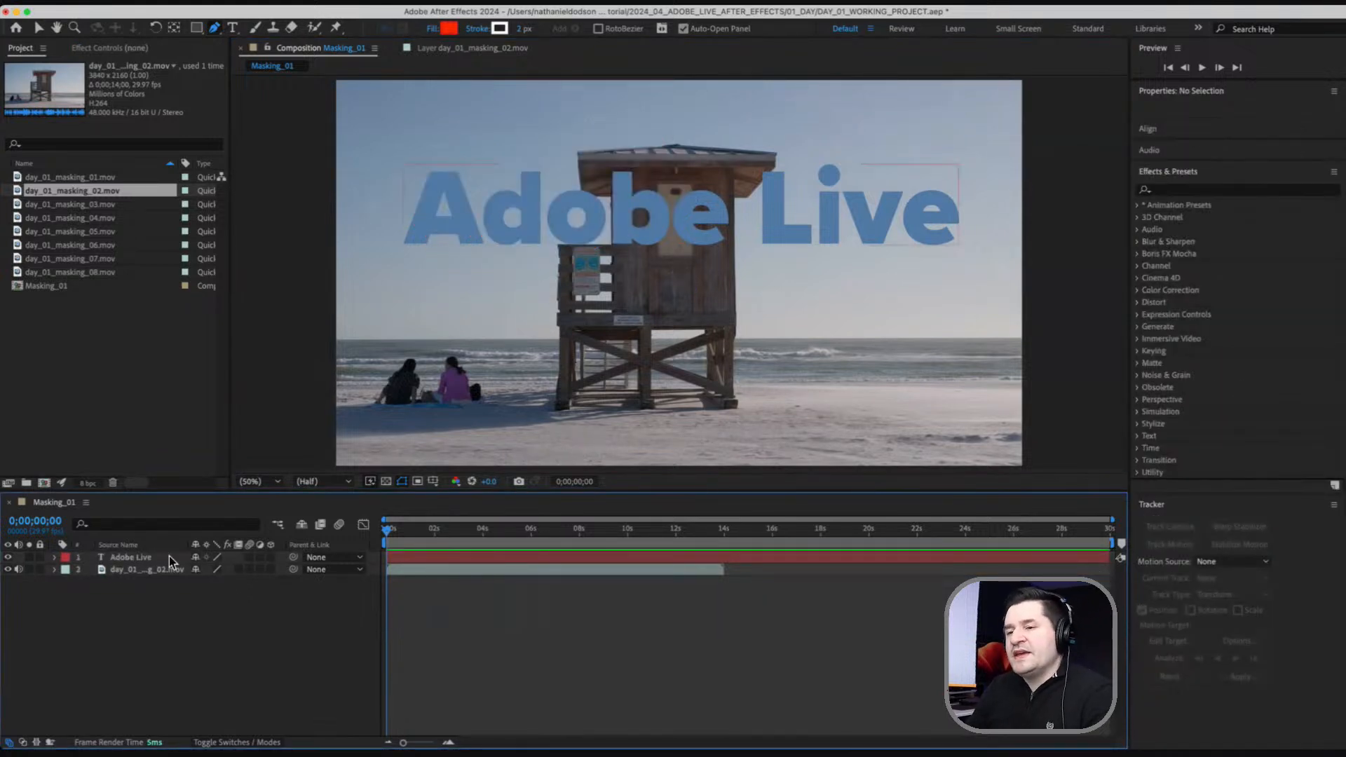
On the Adobe Live text layer, draw a rectangular mask around the letters "obe" and delete that mask.
click(111, 558)
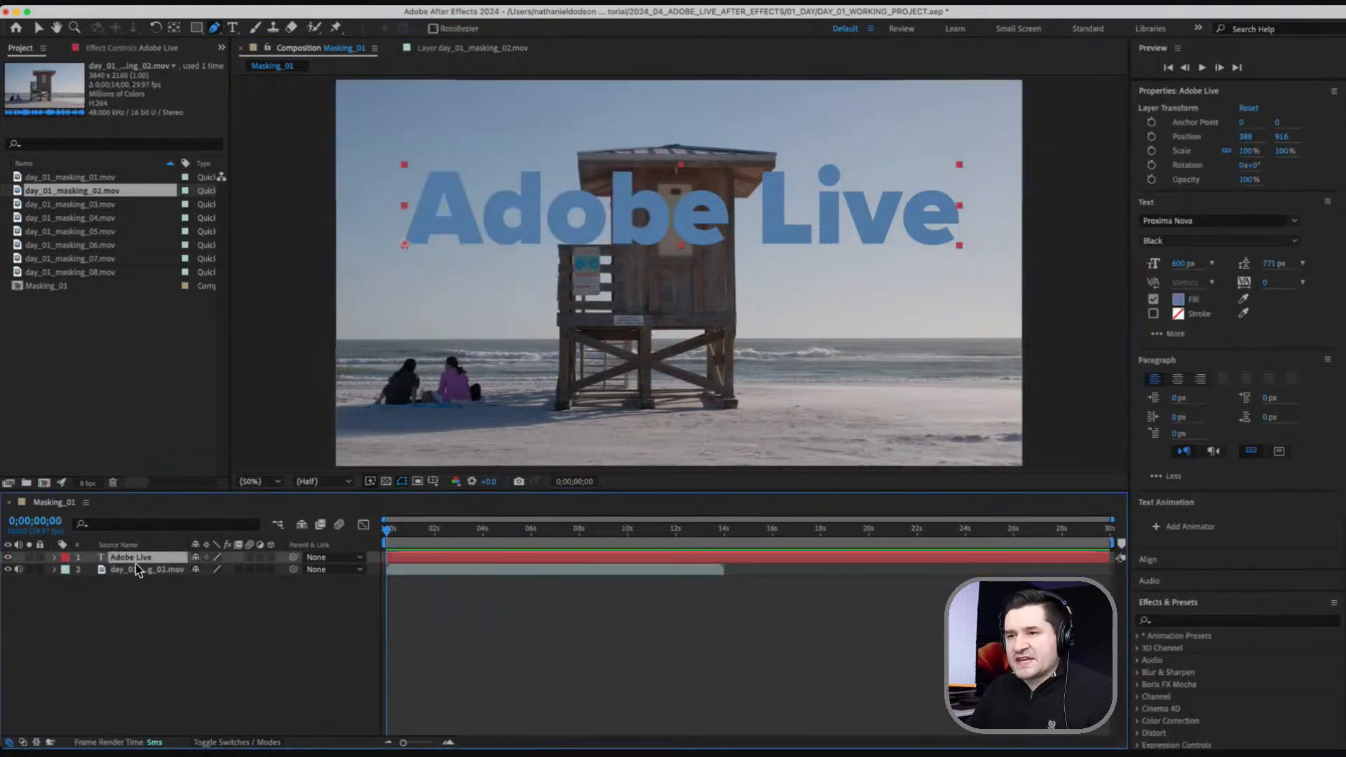
click(197, 29)
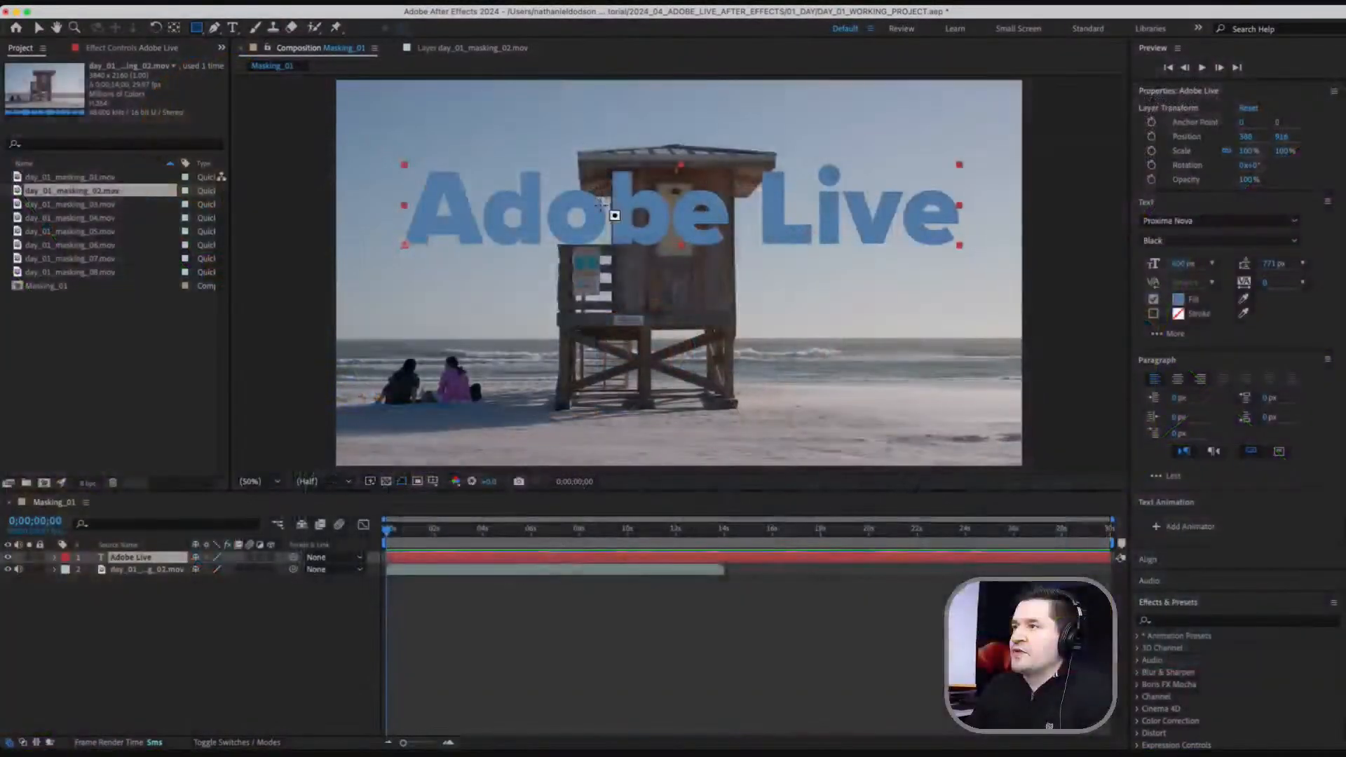
drag(546, 145, 734, 274)
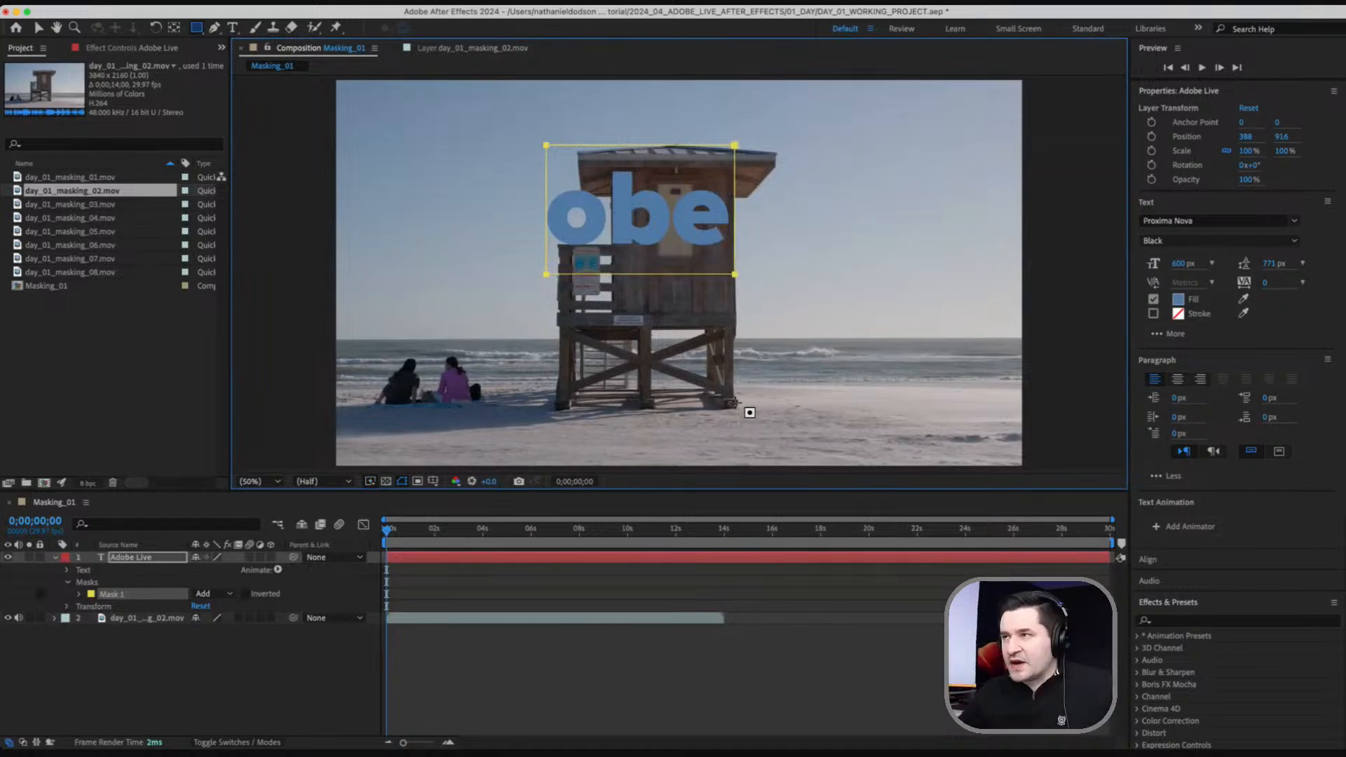
key(Delete)
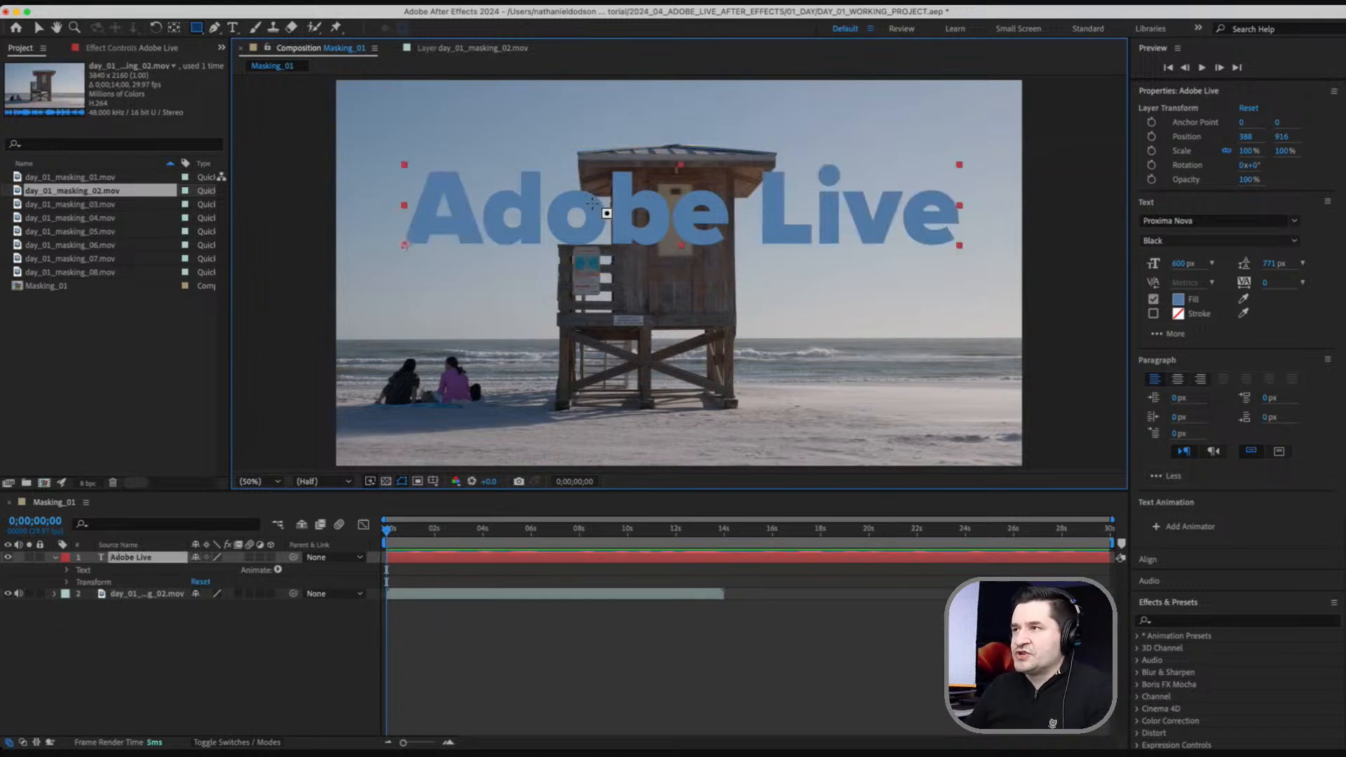
Draw a rectangular mask around the whole Adobe Live title, then shift it up and back so it covers all the letters.
mouse_move(351, 141)
mouse_down()
mouse_move(392, 172)
mouse_move(976, 286)
mouse_move(1001, 265)
mouse_up()
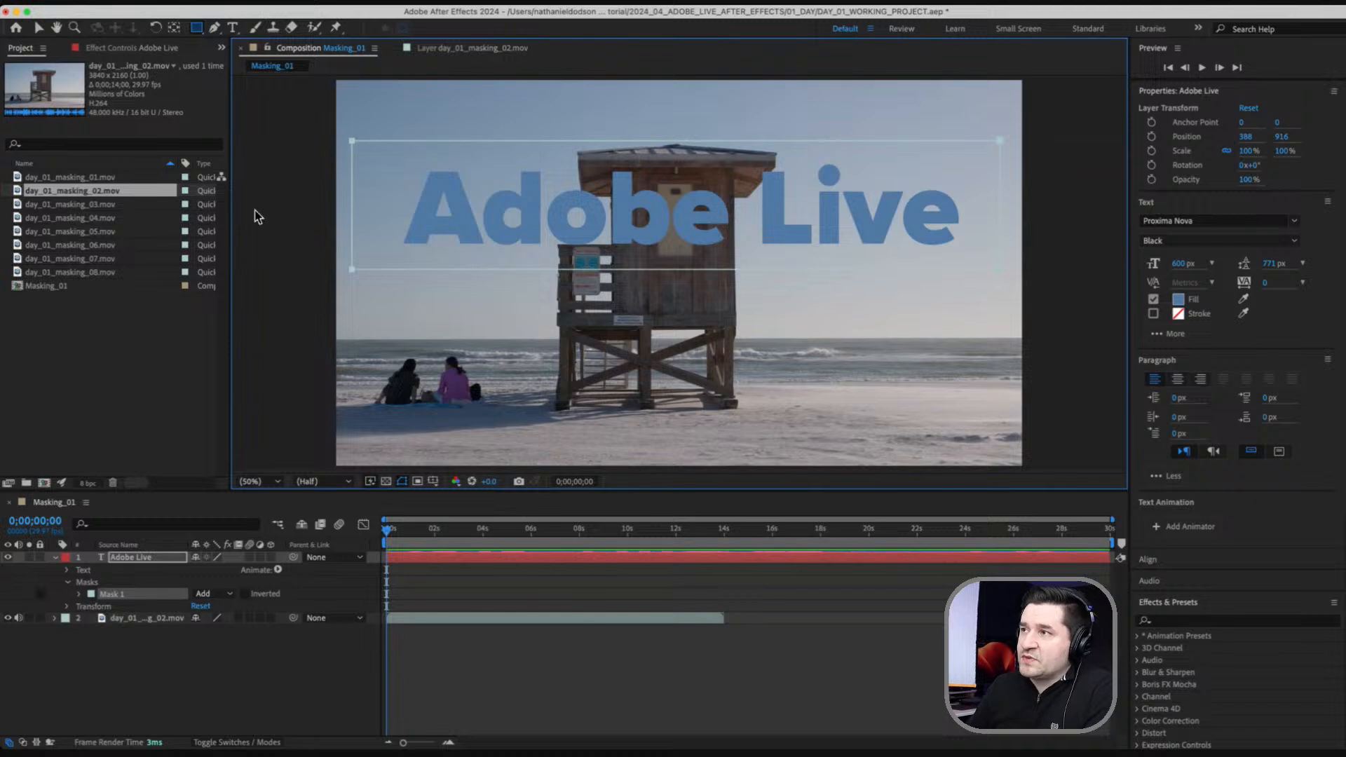
click(38, 29)
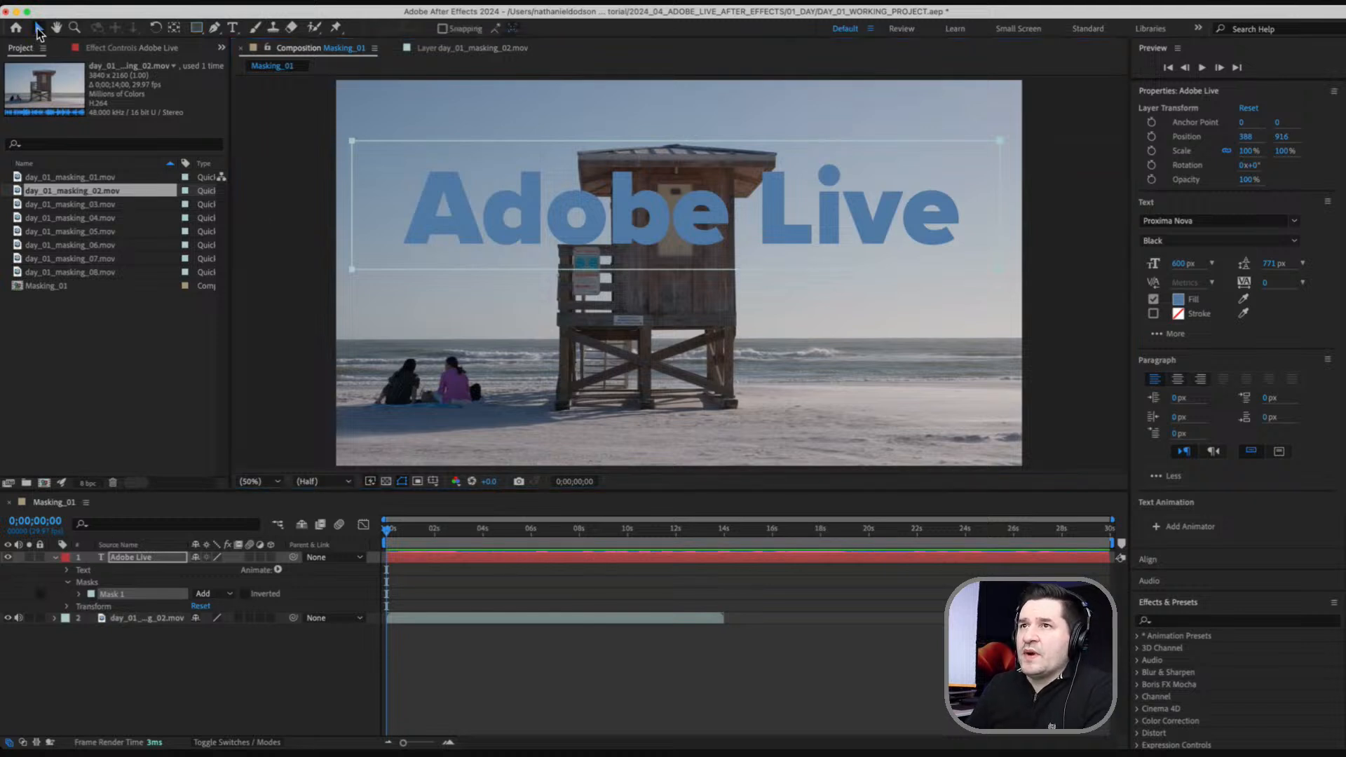
drag(514, 141, 520, 90)
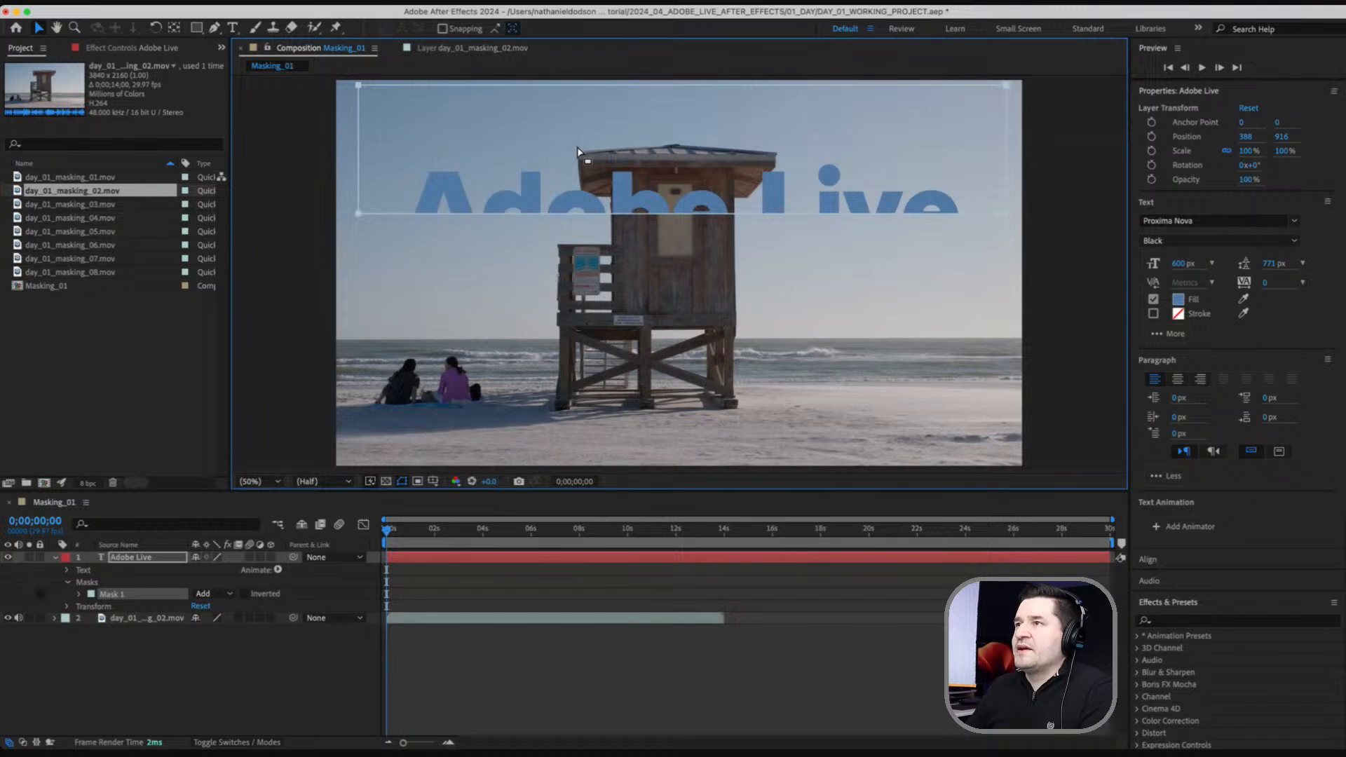
drag(577, 91, 574, 149)
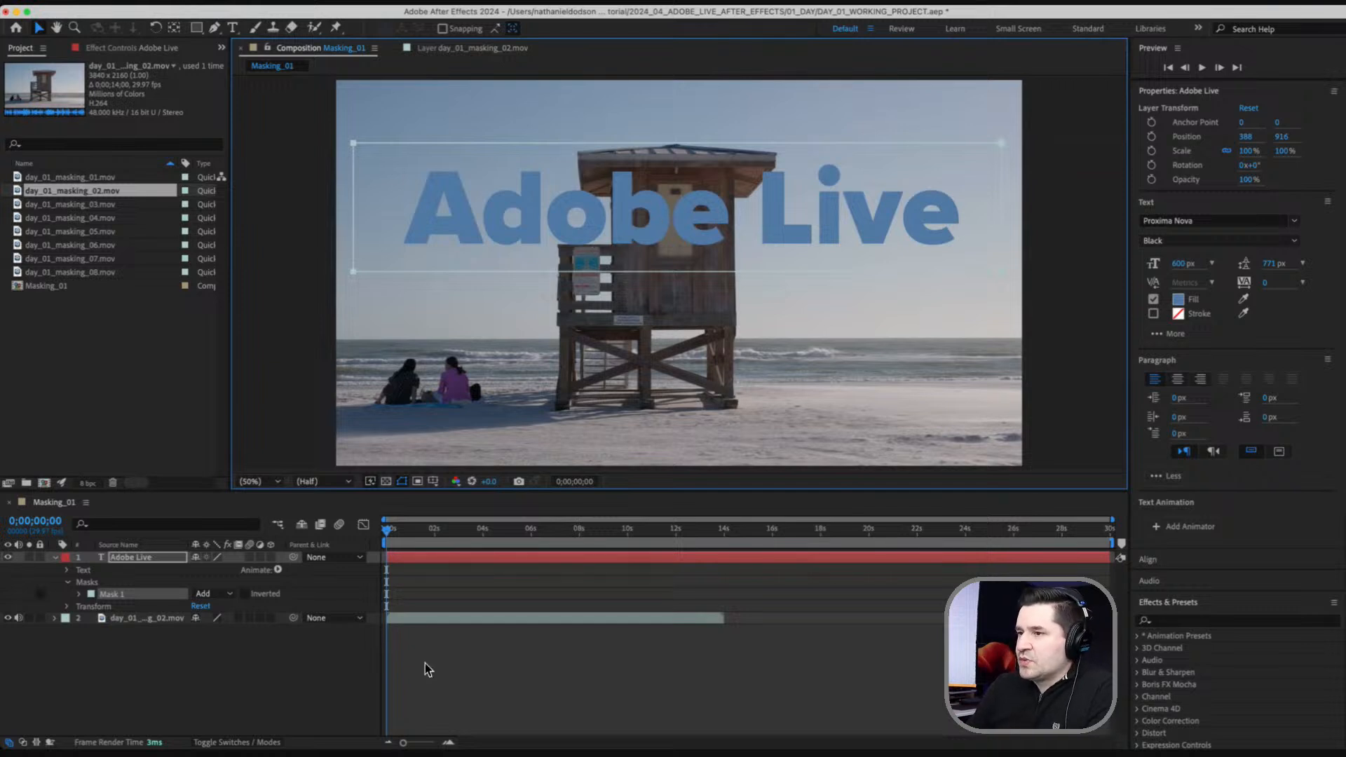
Move the current time to 0;00;01;00 and reveal all Mask 1 properties of the Adobe Live layer.
click(390, 537)
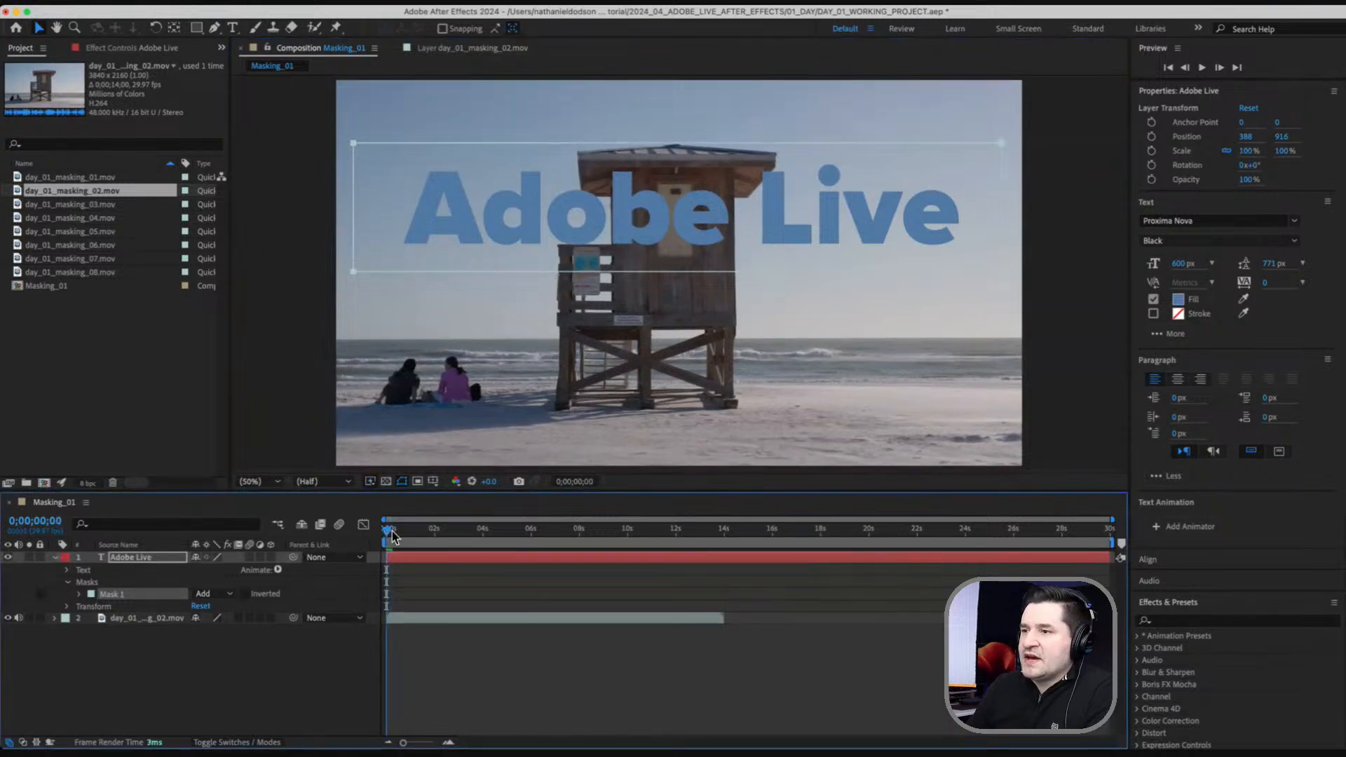
mouse_move(389, 537)
mouse_down()
mouse_move(440, 537)
mouse_move(412, 538)
mouse_up()
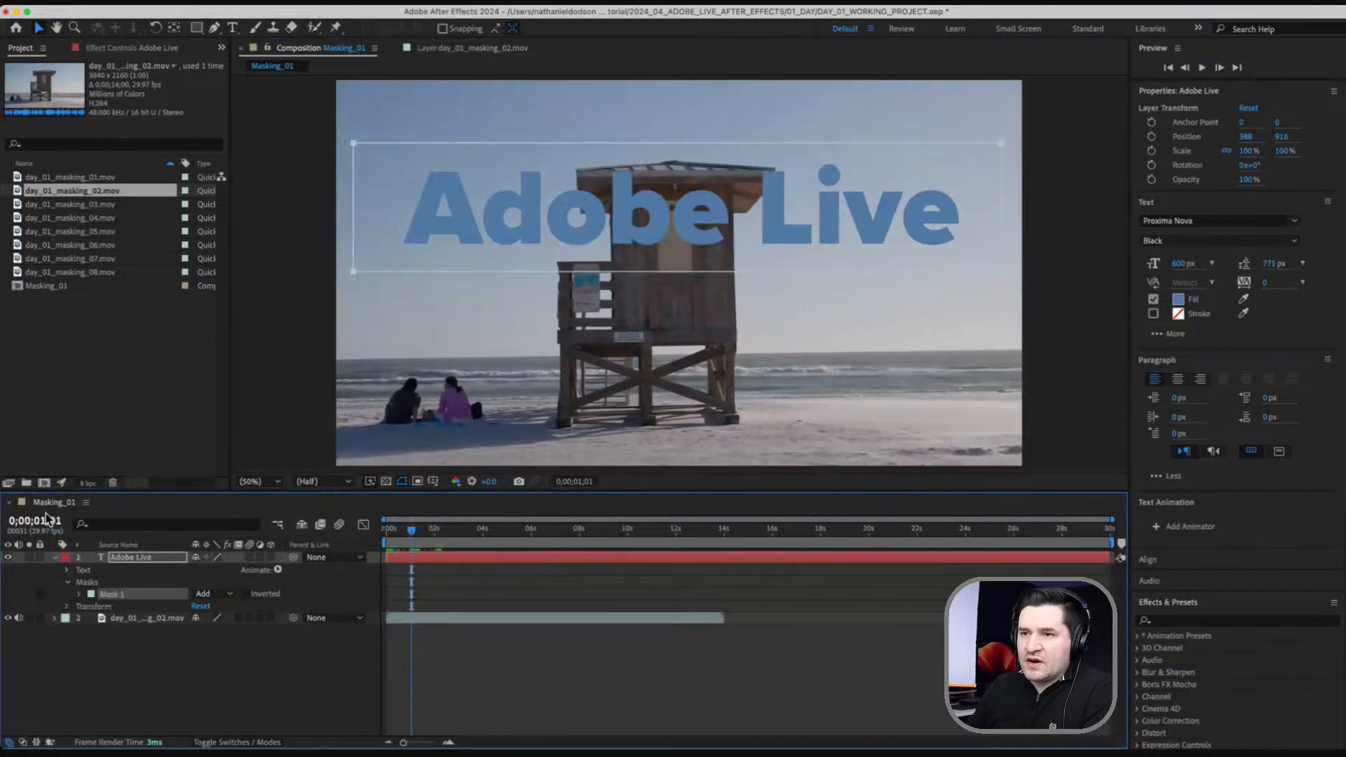
click(411, 535)
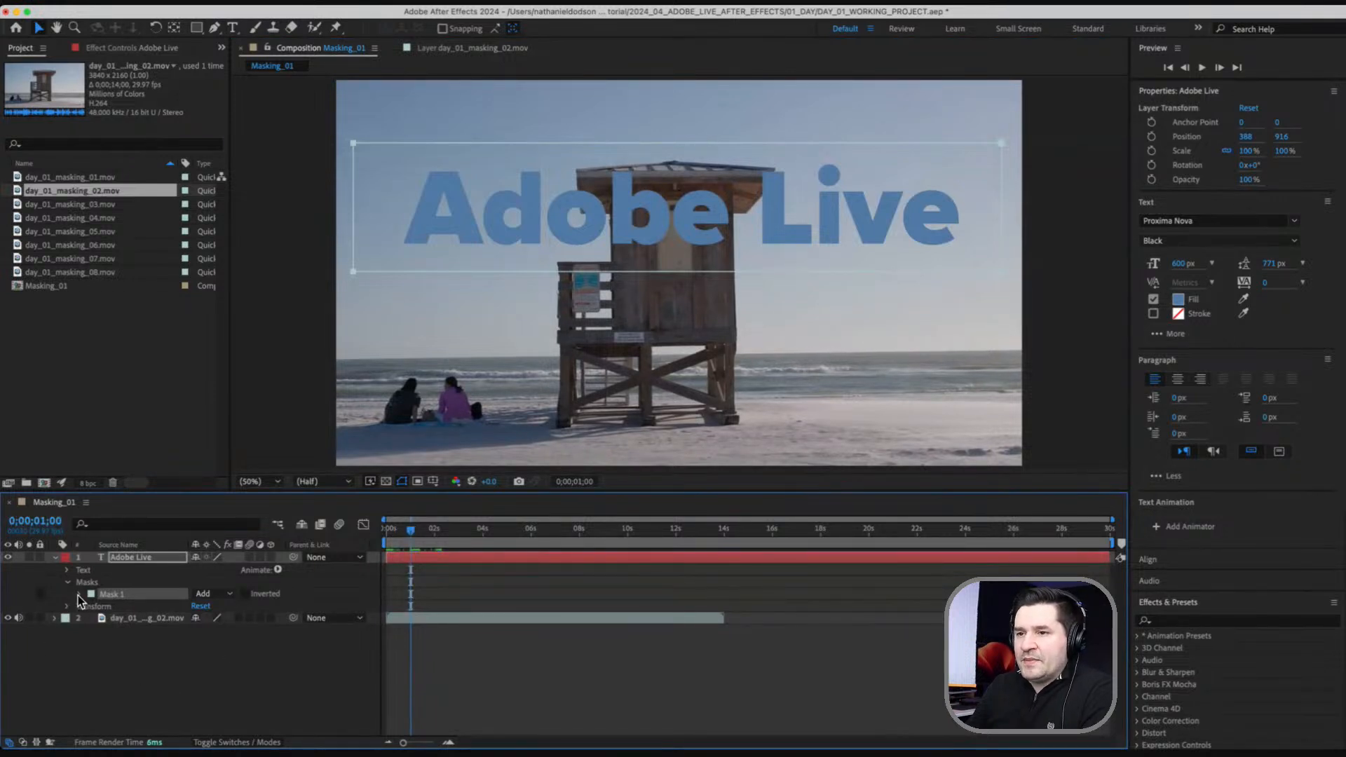
click(136, 558)
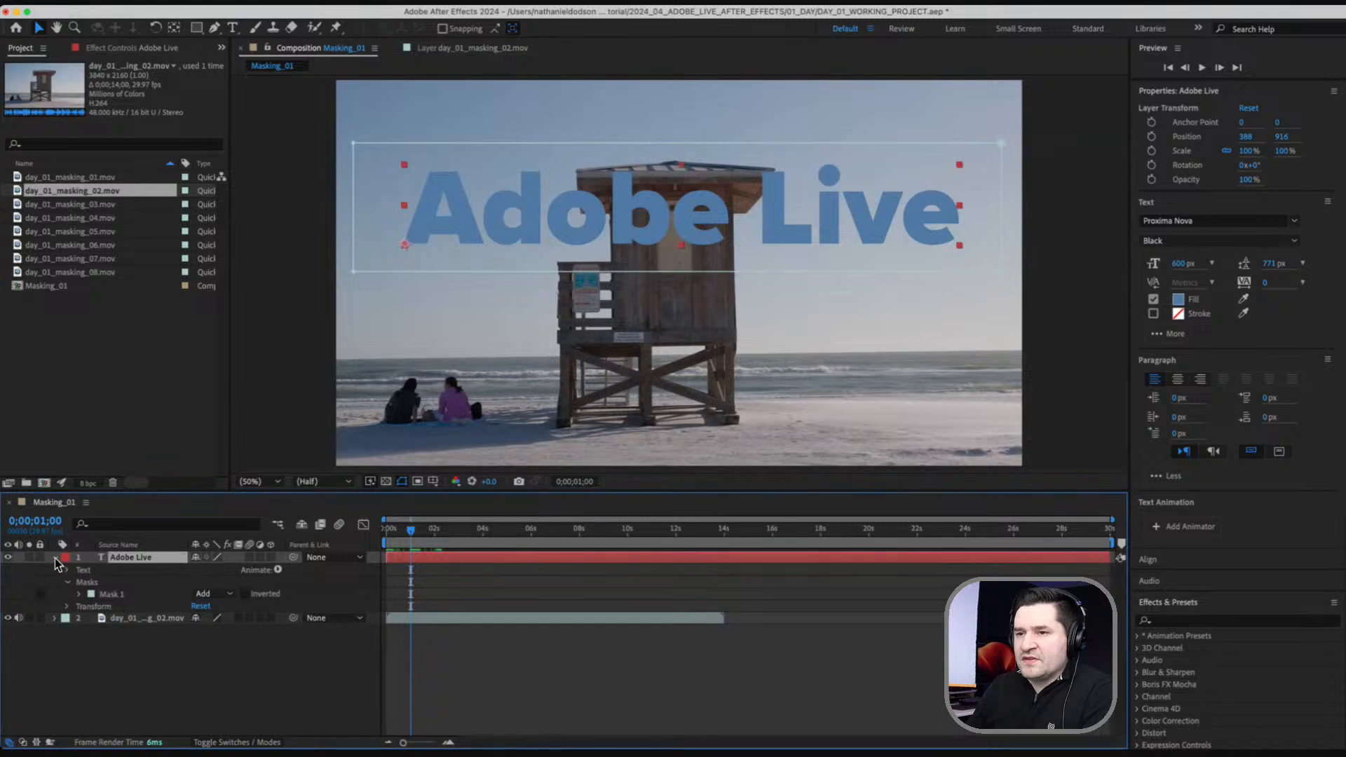
click(55, 557)
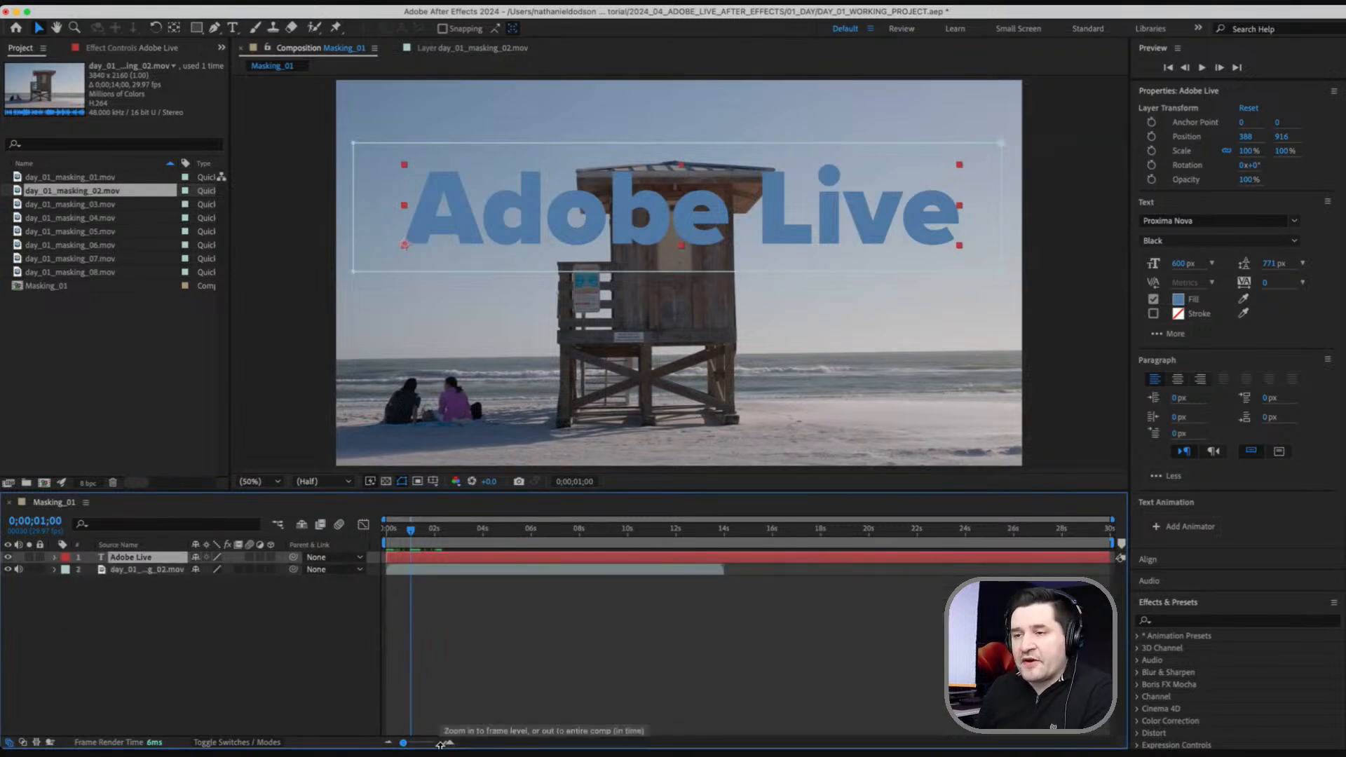
key(m)
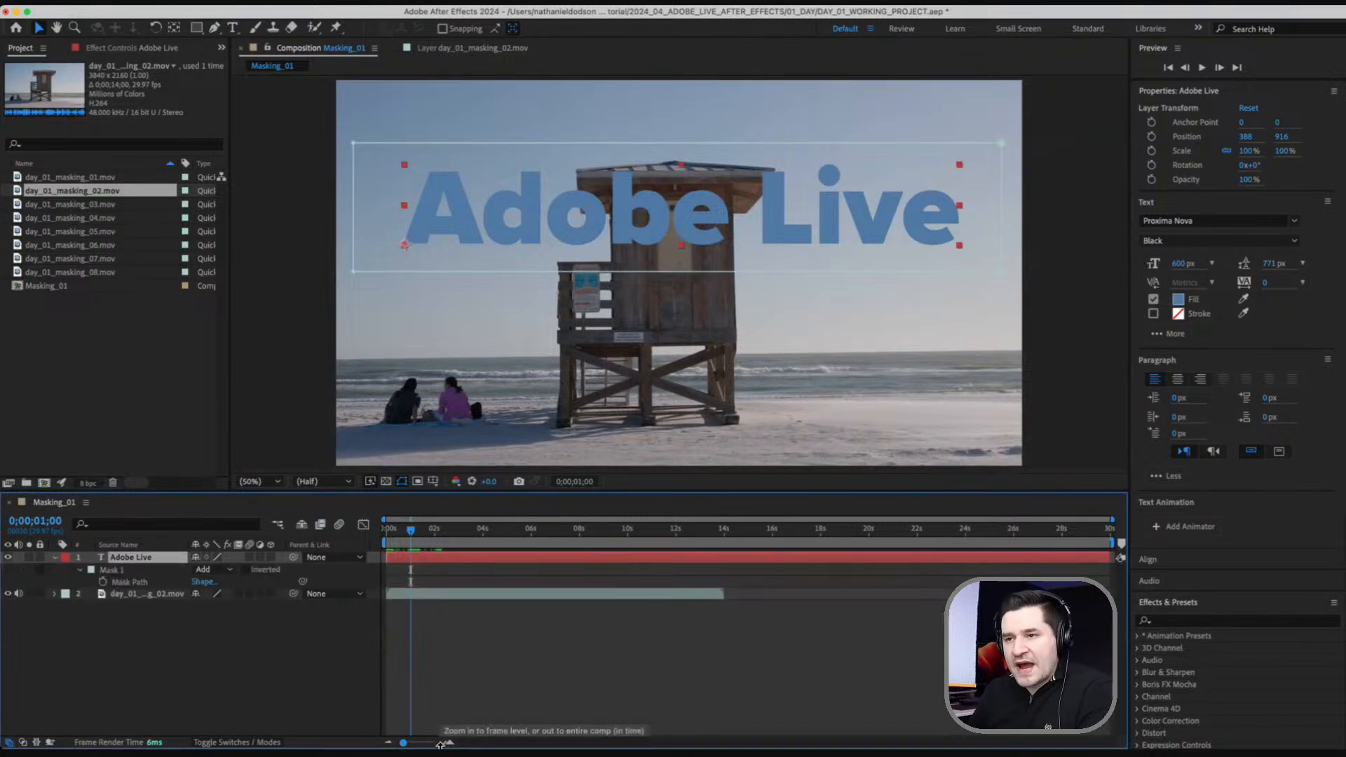
key(m)
key(m)
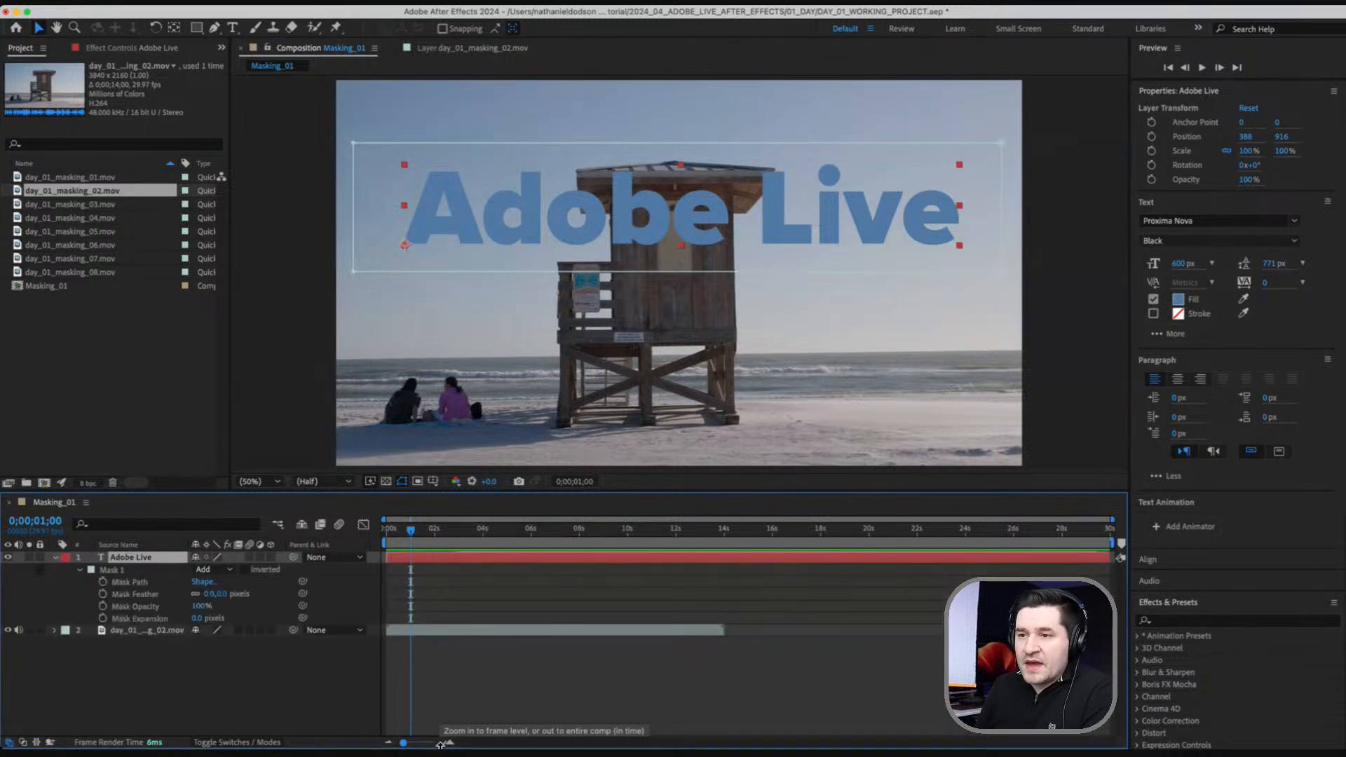
Turn on Mask Path animation for Mask 1, setting its first keyframe at 0;00;01;00.
click(136, 586)
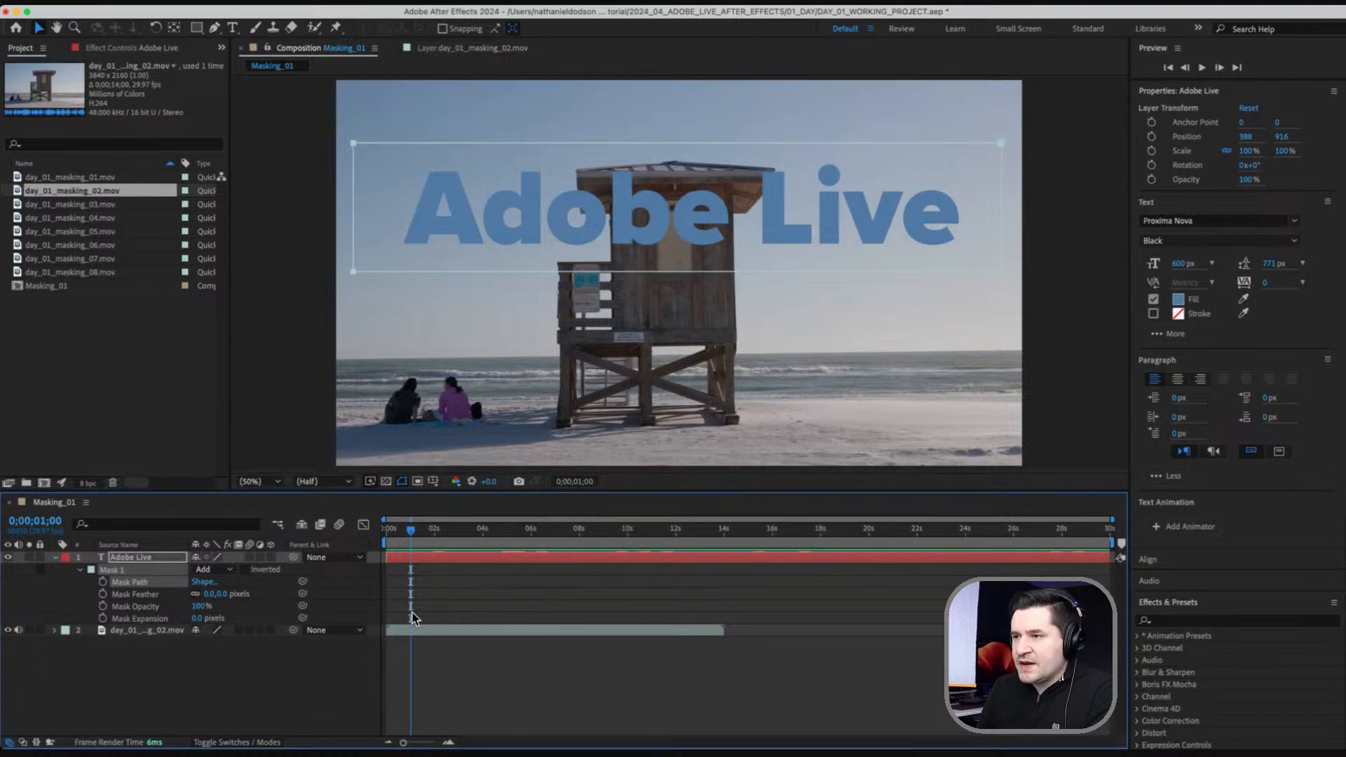
key(equal)
key(equal)
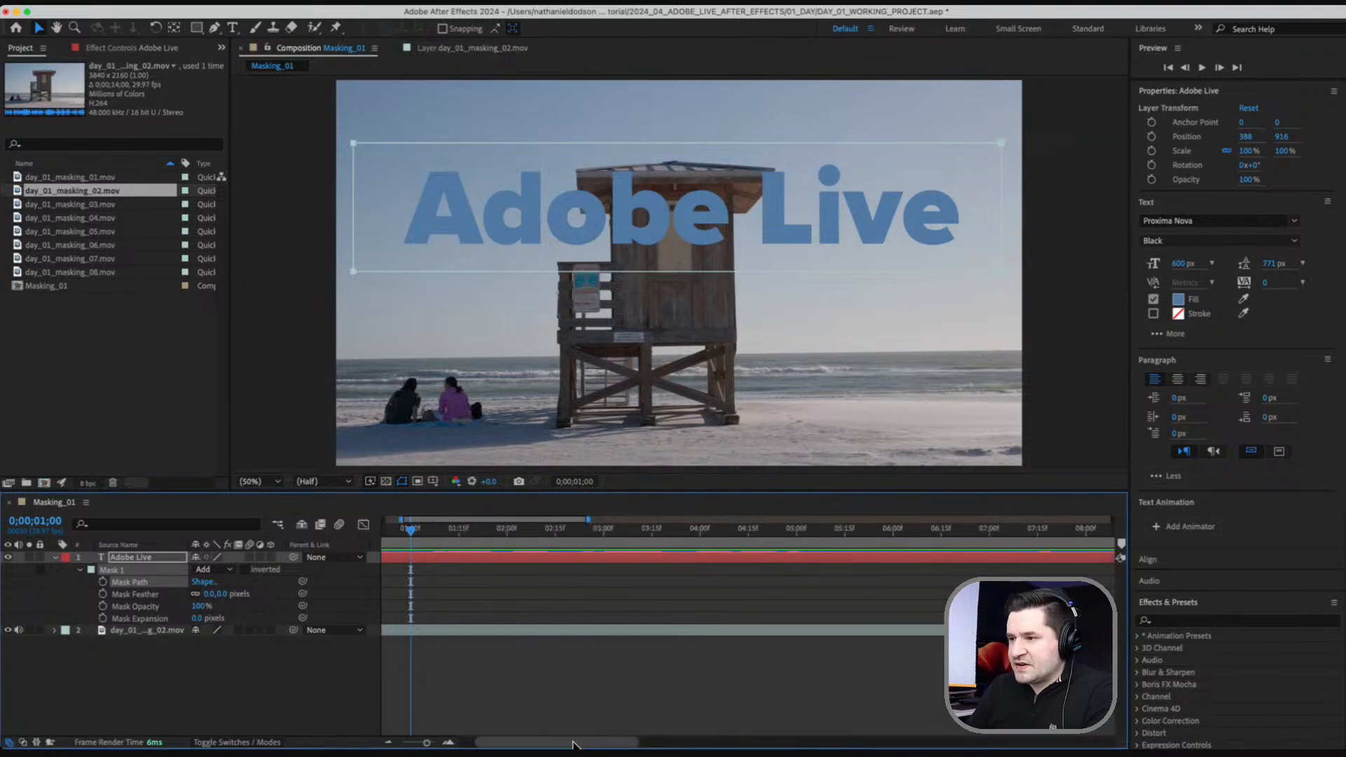
drag(574, 742, 490, 733)
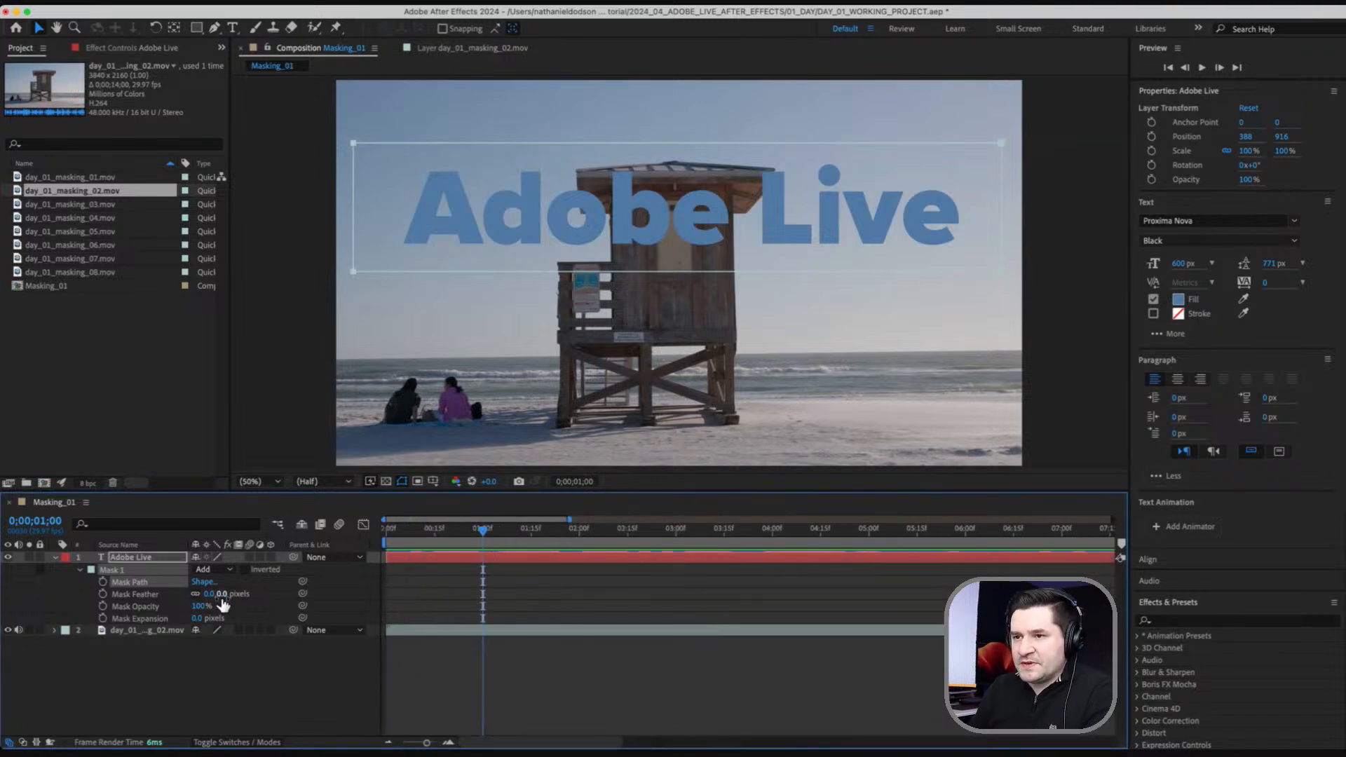
click(103, 582)
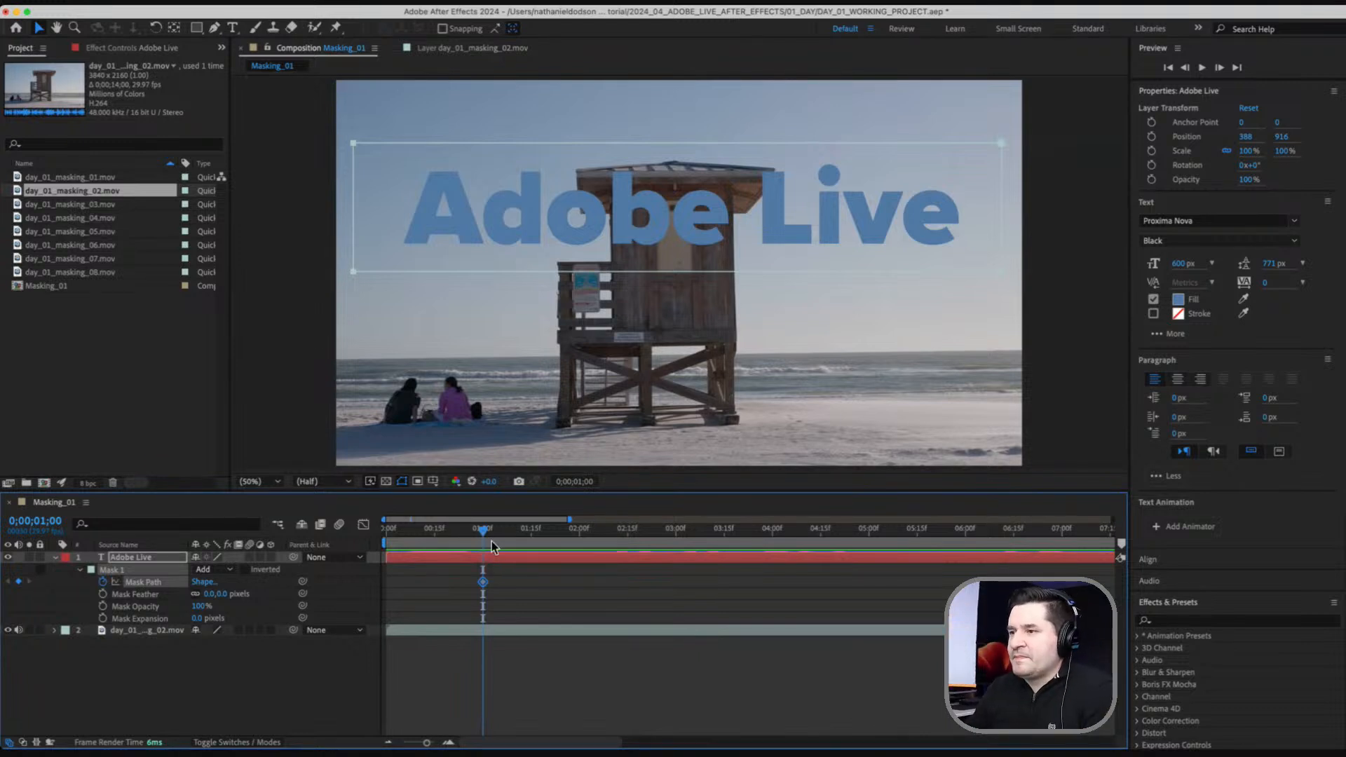
At 0;00;00;00, move the whole mask off the composition's left side to keyframe the title fully hidden.
drag(482, 535, 386, 538)
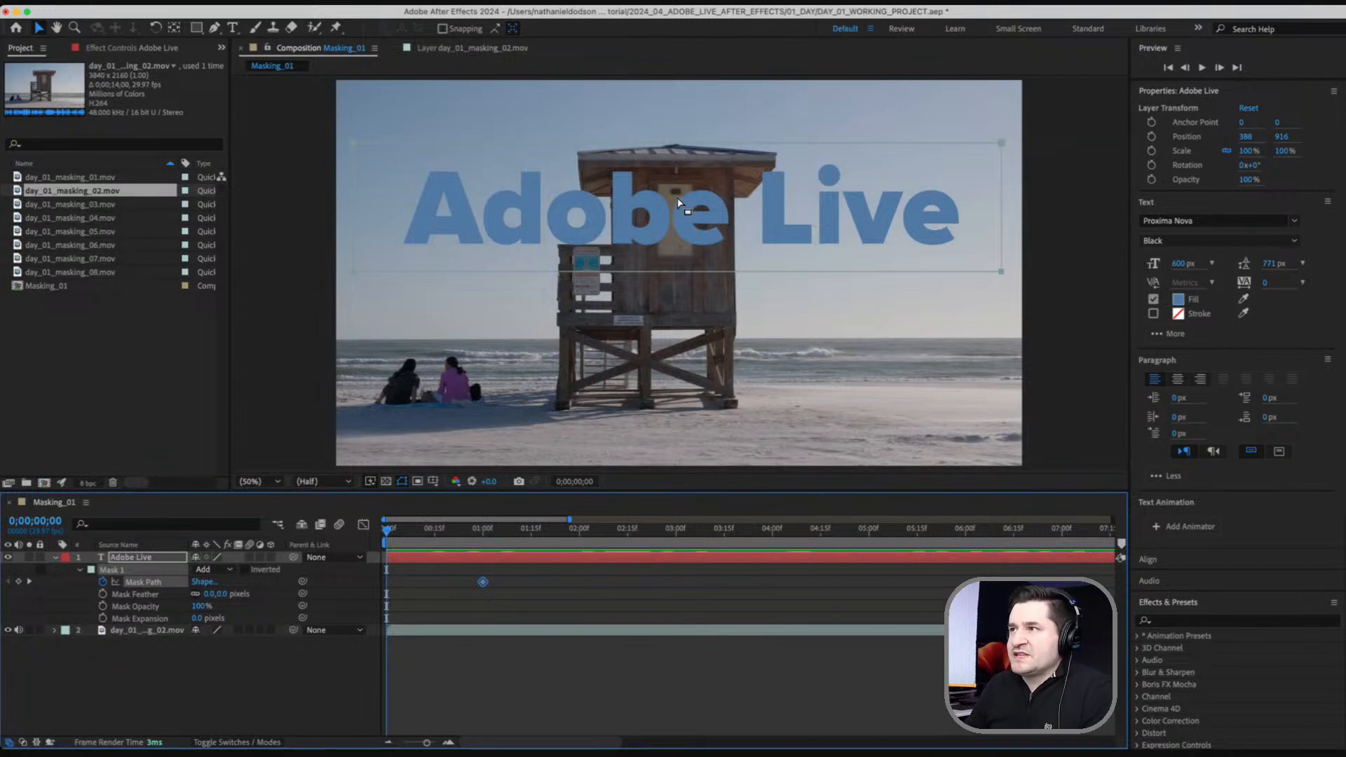
drag(708, 143, 17, 142)
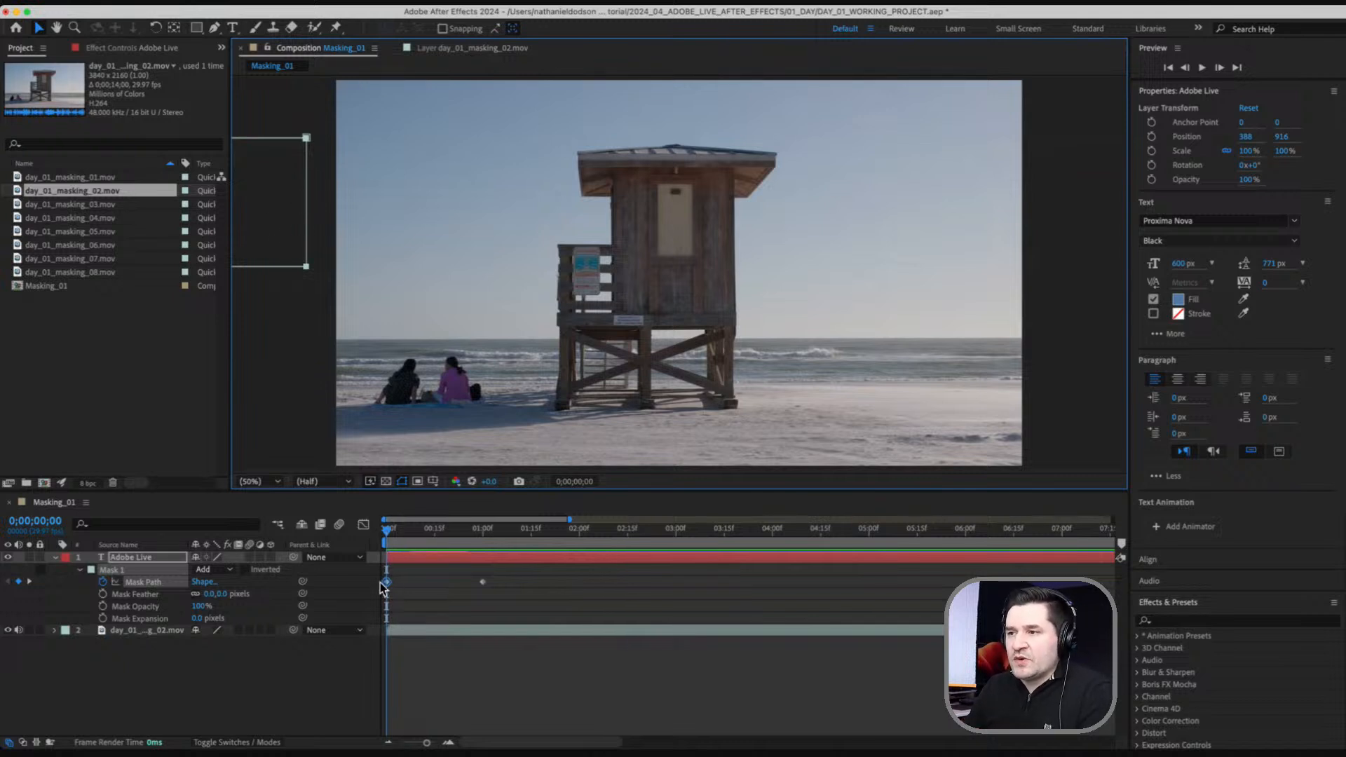
mouse_move(390, 535)
mouse_down()
mouse_move(502, 536)
mouse_move(367, 541)
mouse_up()
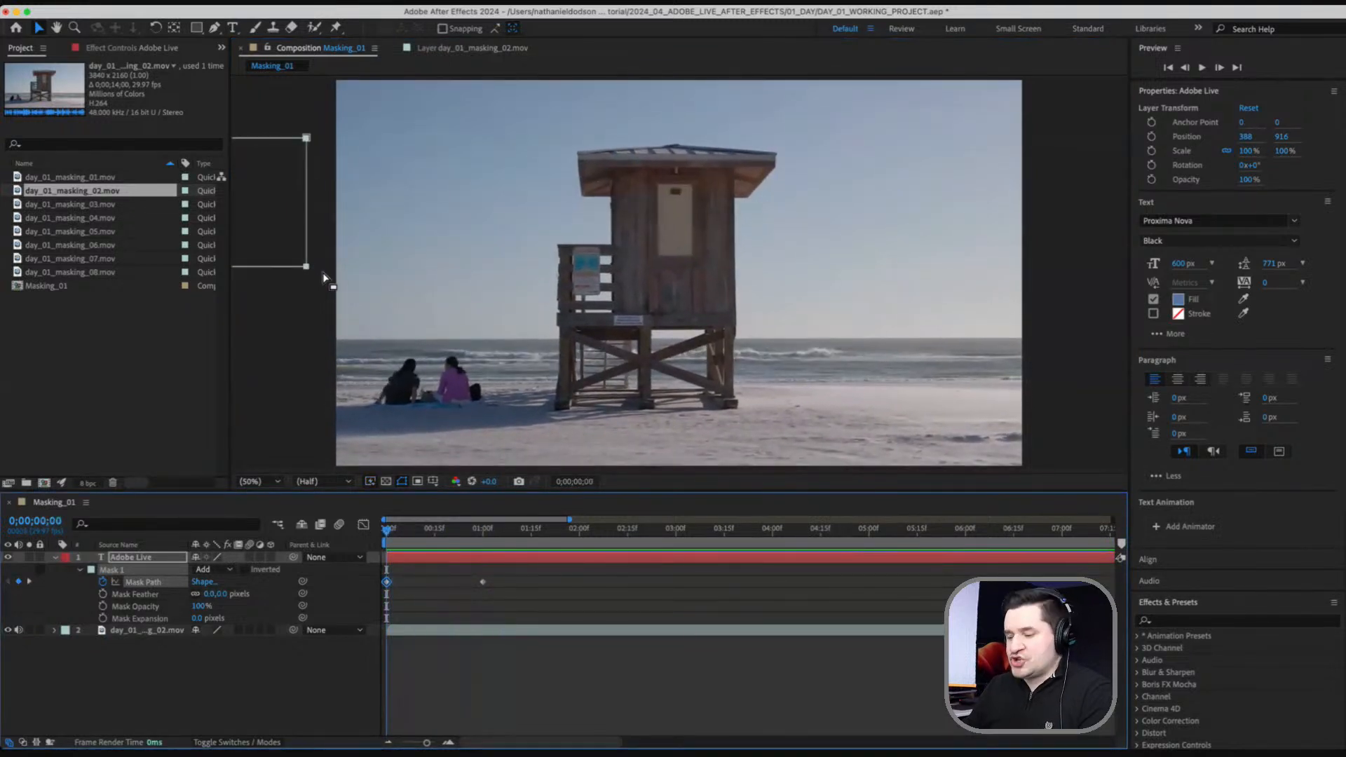
Check the mask's travel from outside the frame to the title, and preview the text reveal from the start.
key(comma)
key(comma)
key(comma)
key(comma)
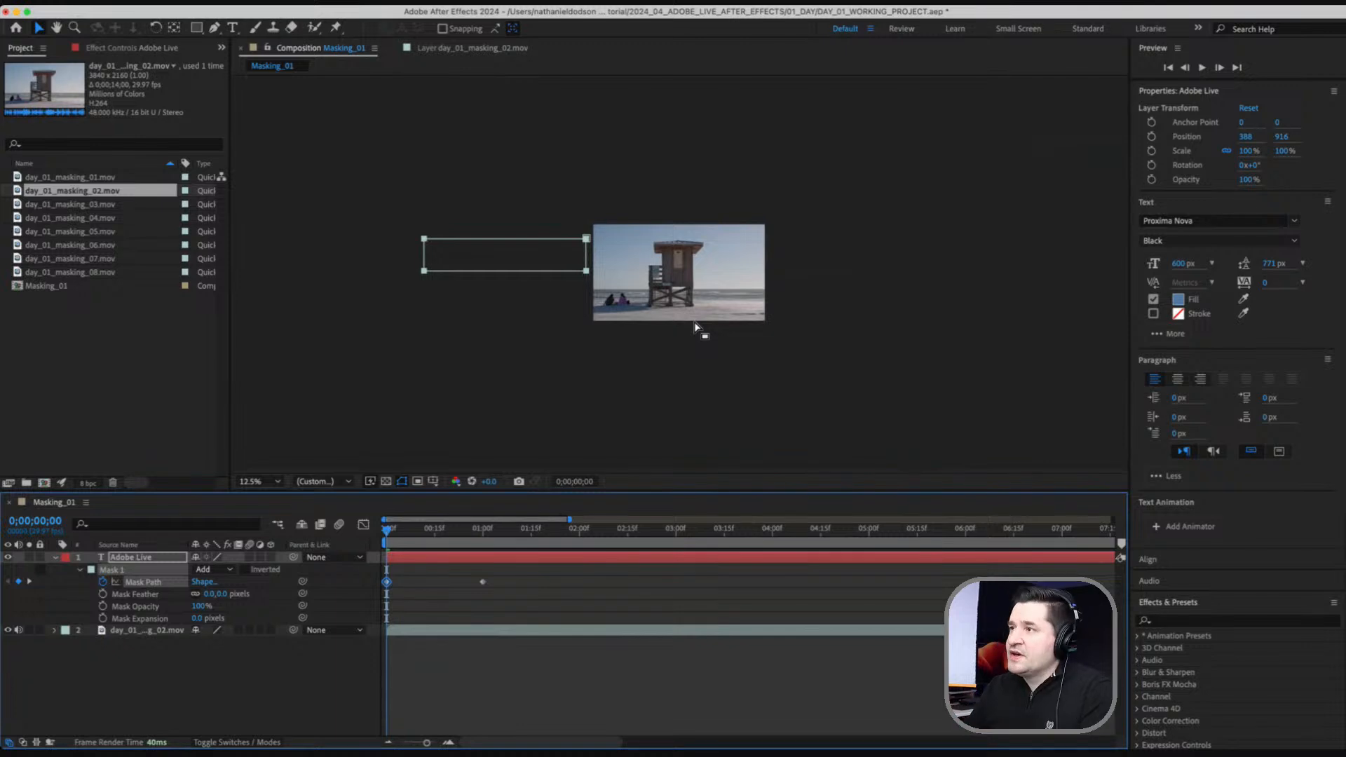
drag(388, 531, 484, 534)
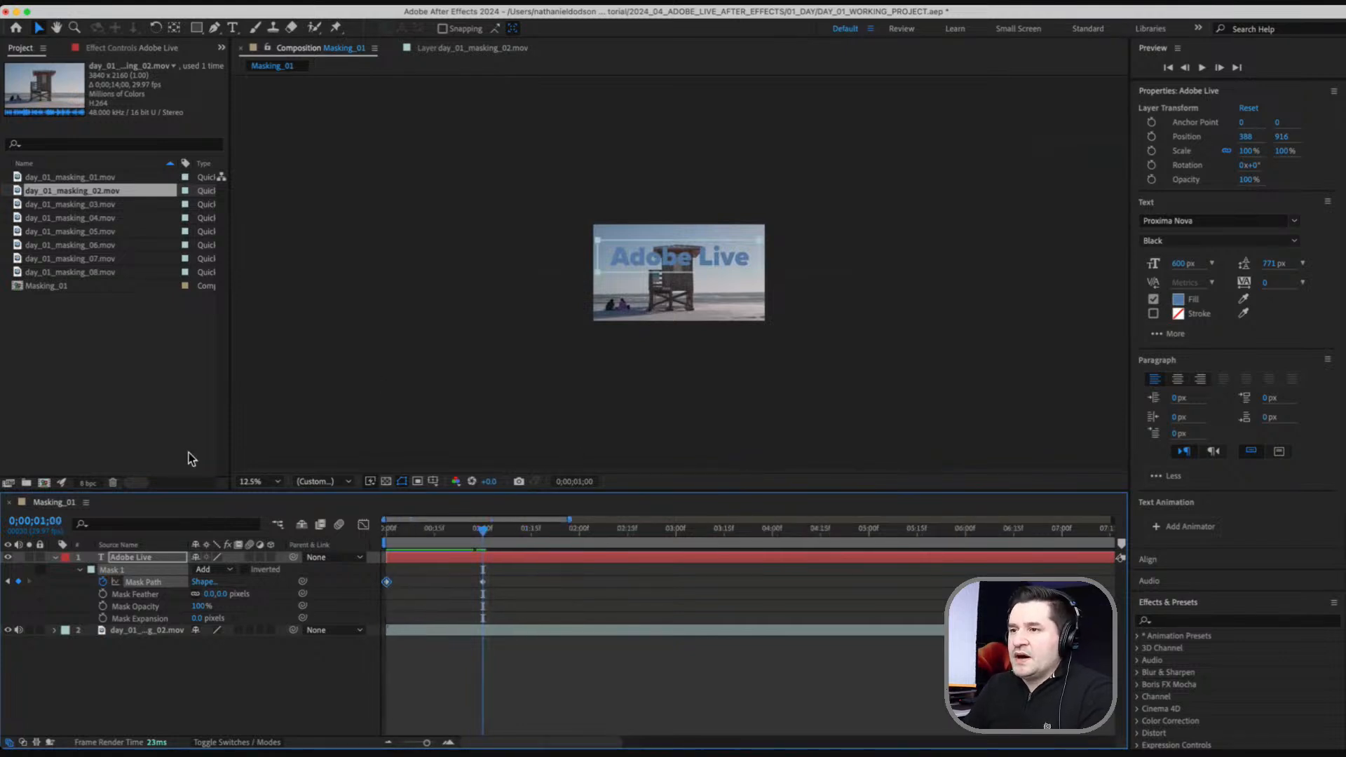
click(269, 495)
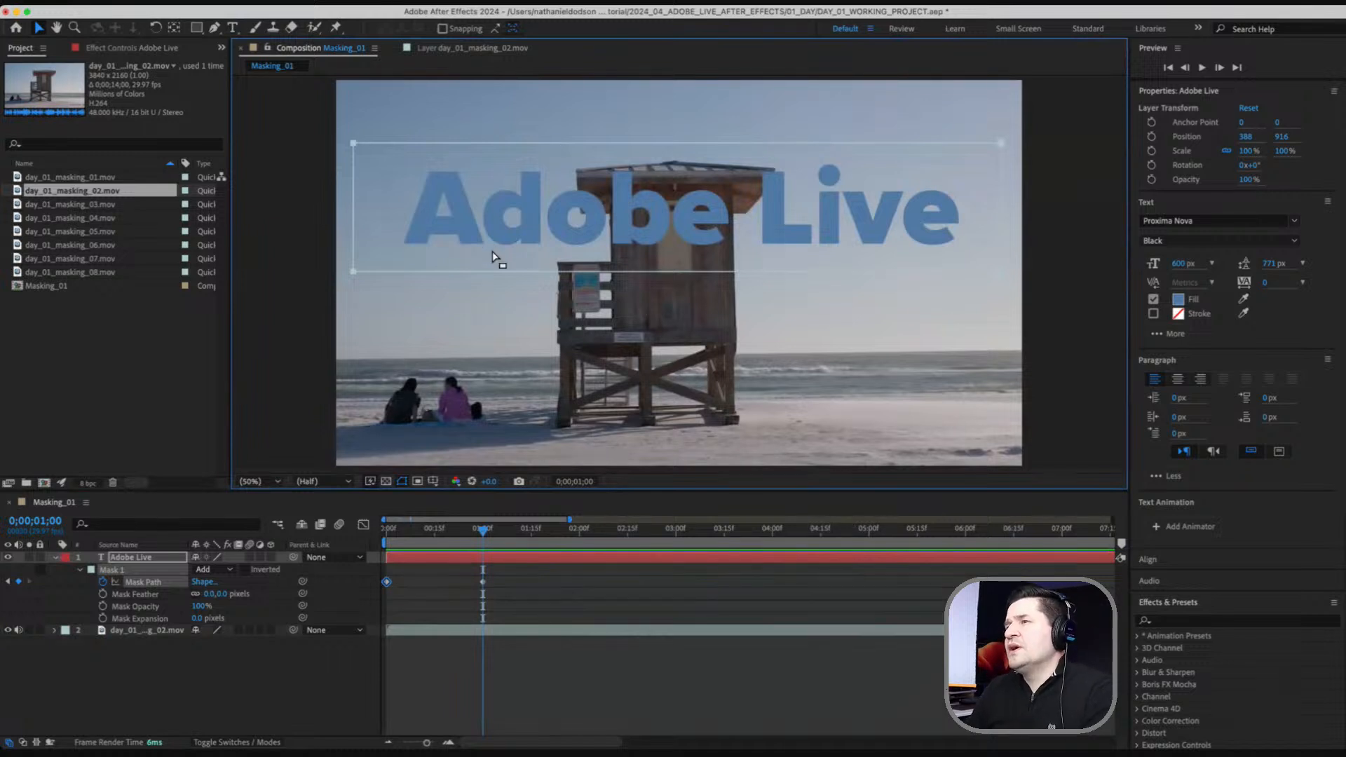
key(Home)
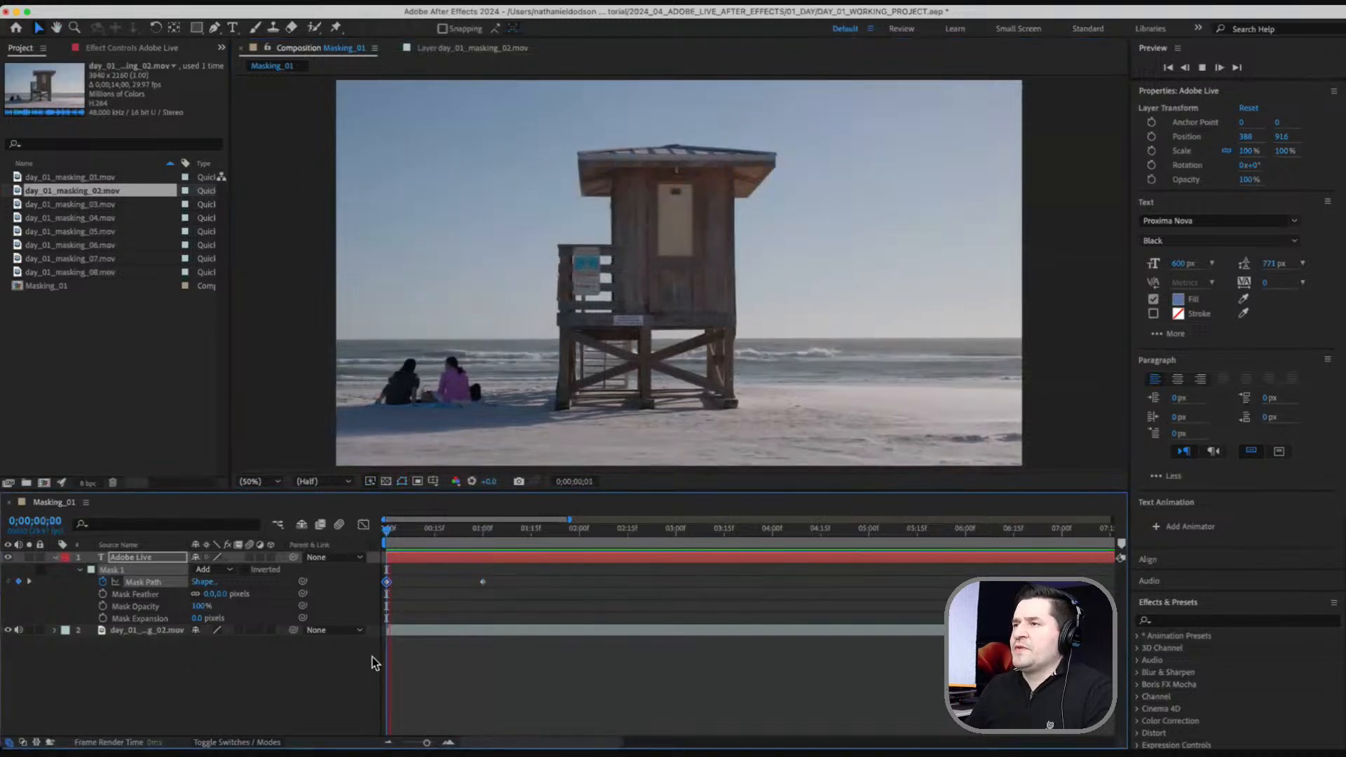
key(space)
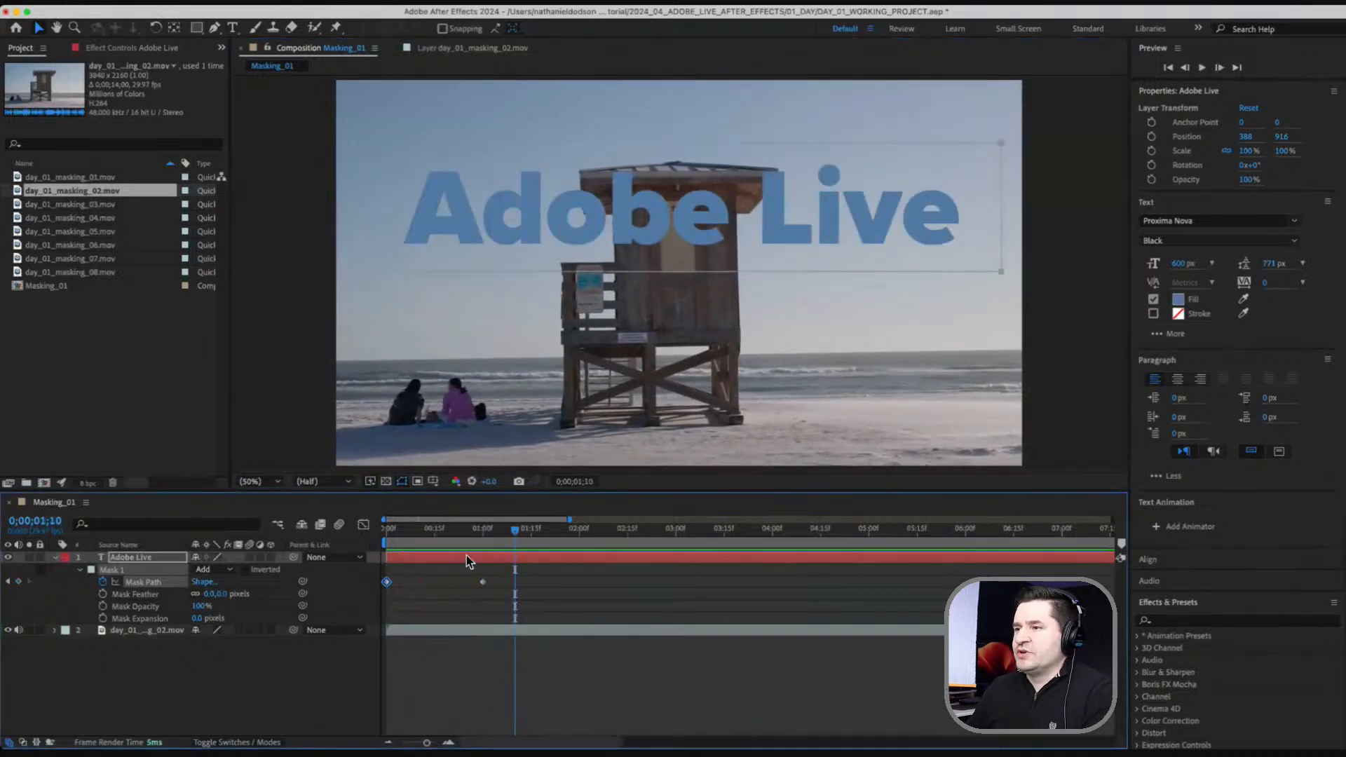
At 0;00;00;12, set the Mask Feather of Mask 1 to 100 pixels.
drag(465, 531, 425, 536)
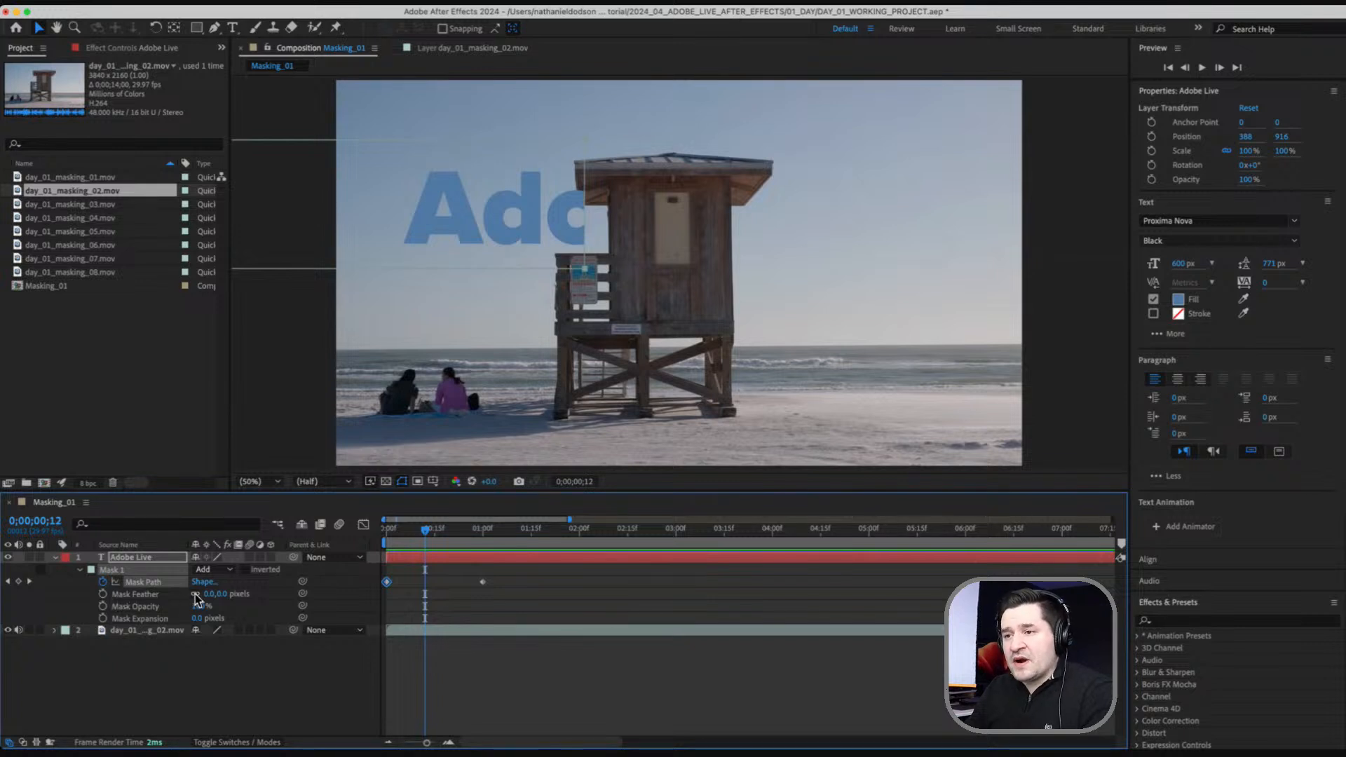
mouse_move(209, 594)
mouse_down()
mouse_move(285, 595)
mouse_move(223, 594)
mouse_up()
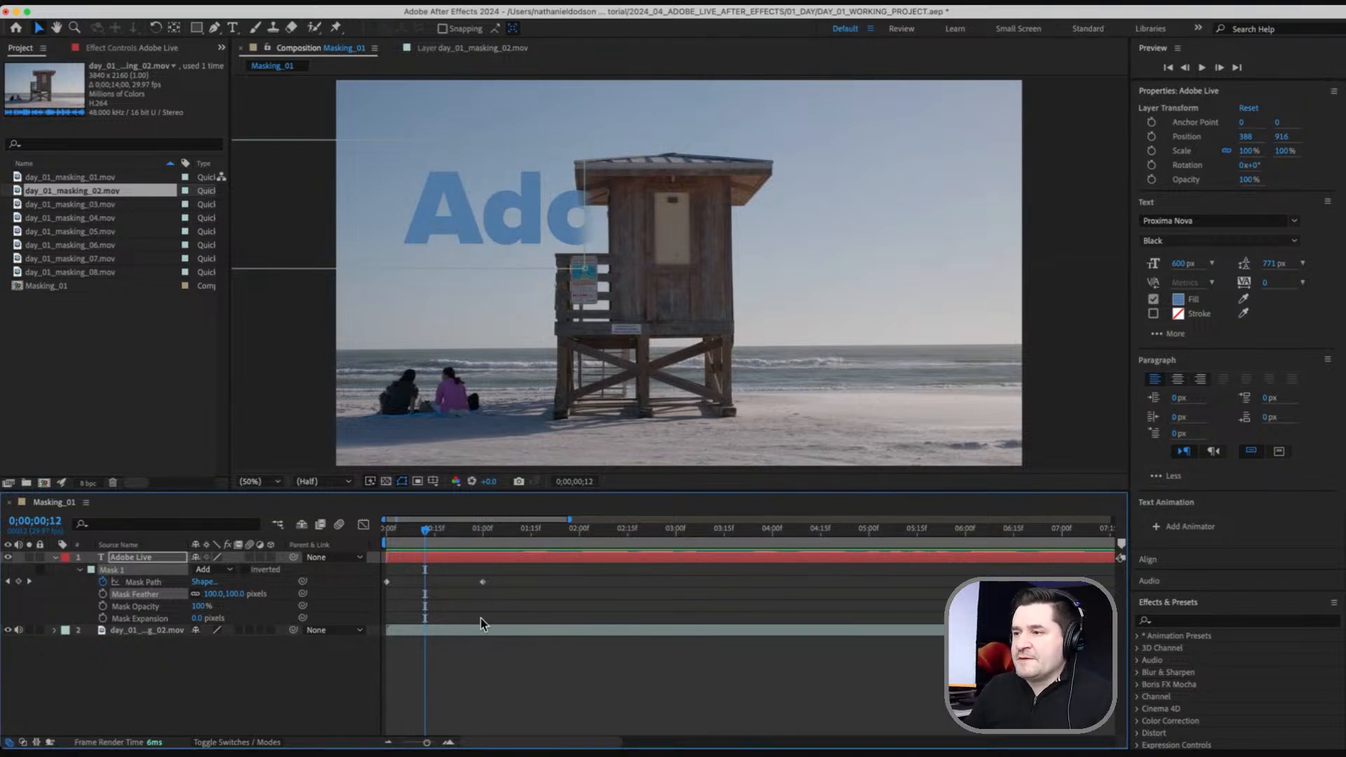
With no layer selected, play the feathered title reveal from the start twice and scrub through its first second.
drag(431, 544, 309, 538)
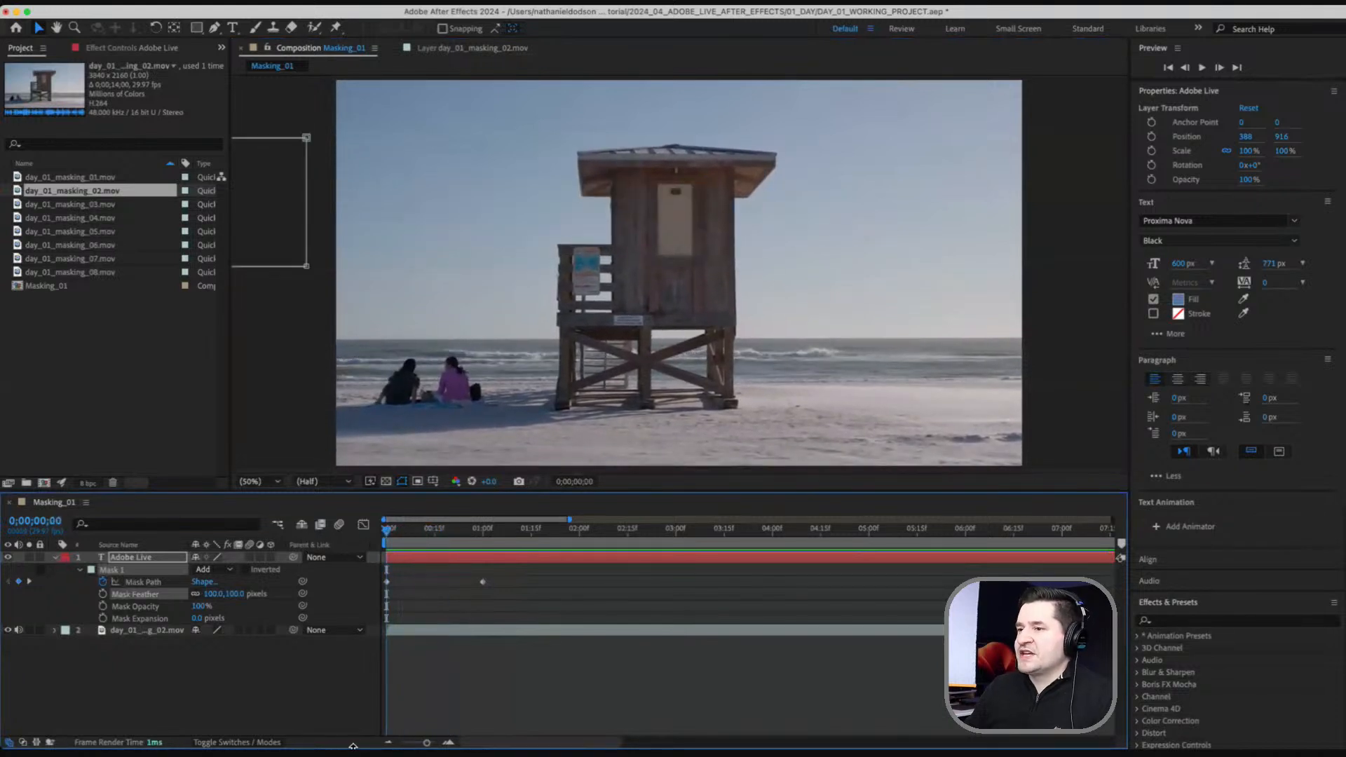
click(261, 697)
key(space)
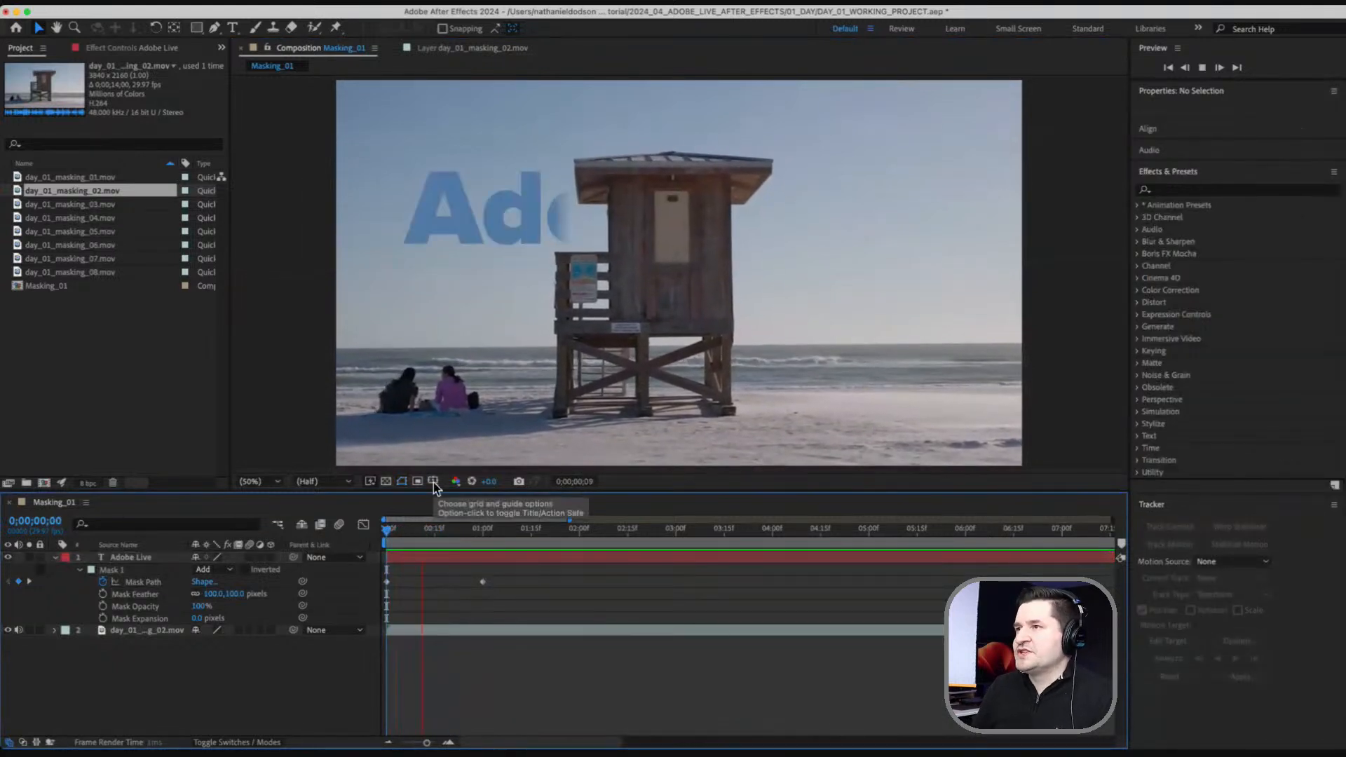
key(space)
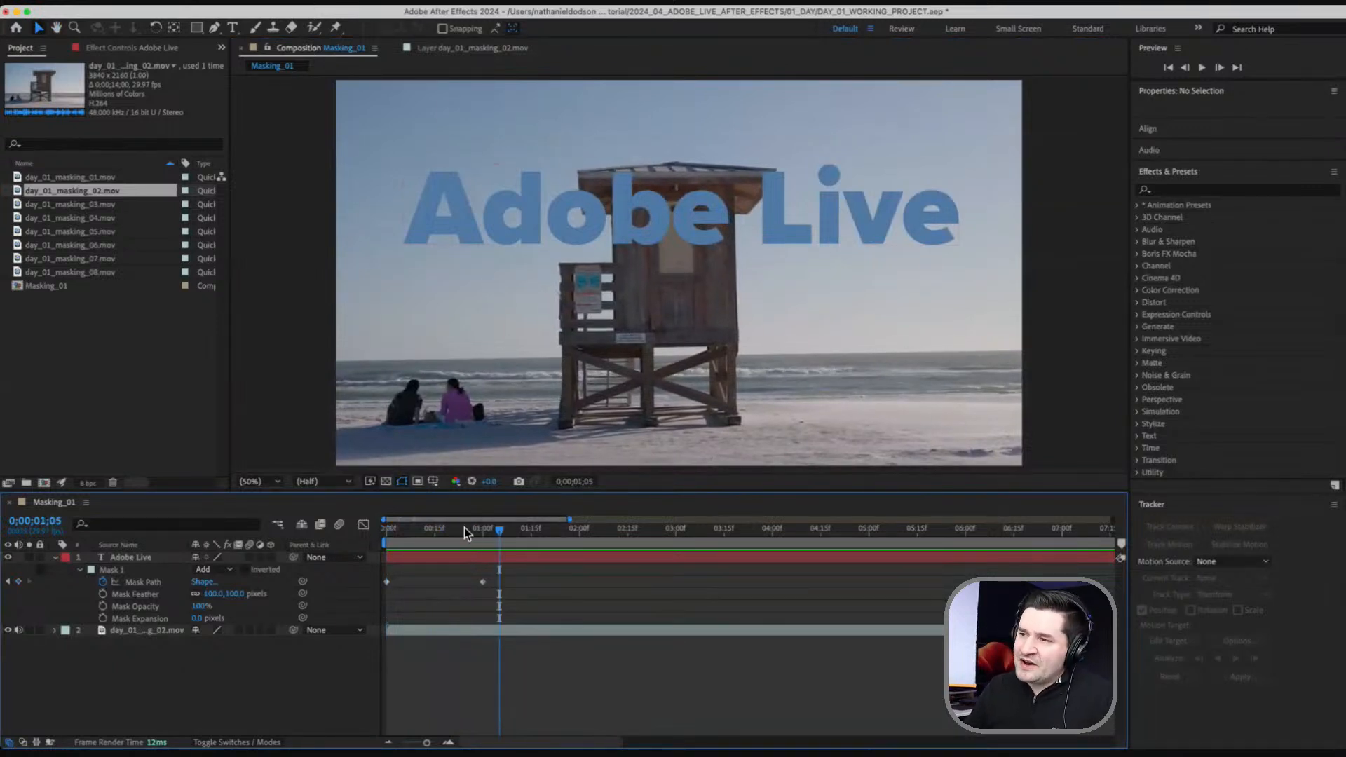
drag(464, 528, 371, 538)
key(space)
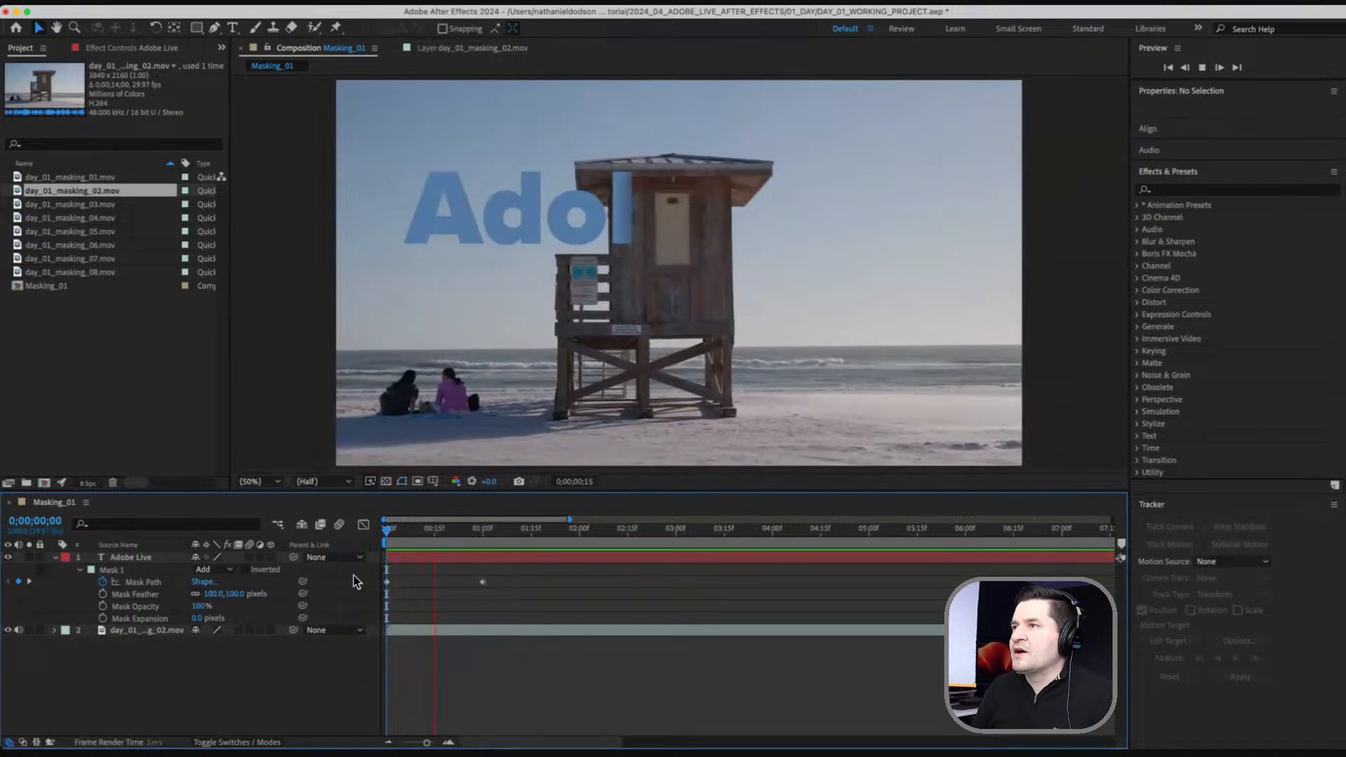
key(space)
click(417, 530)
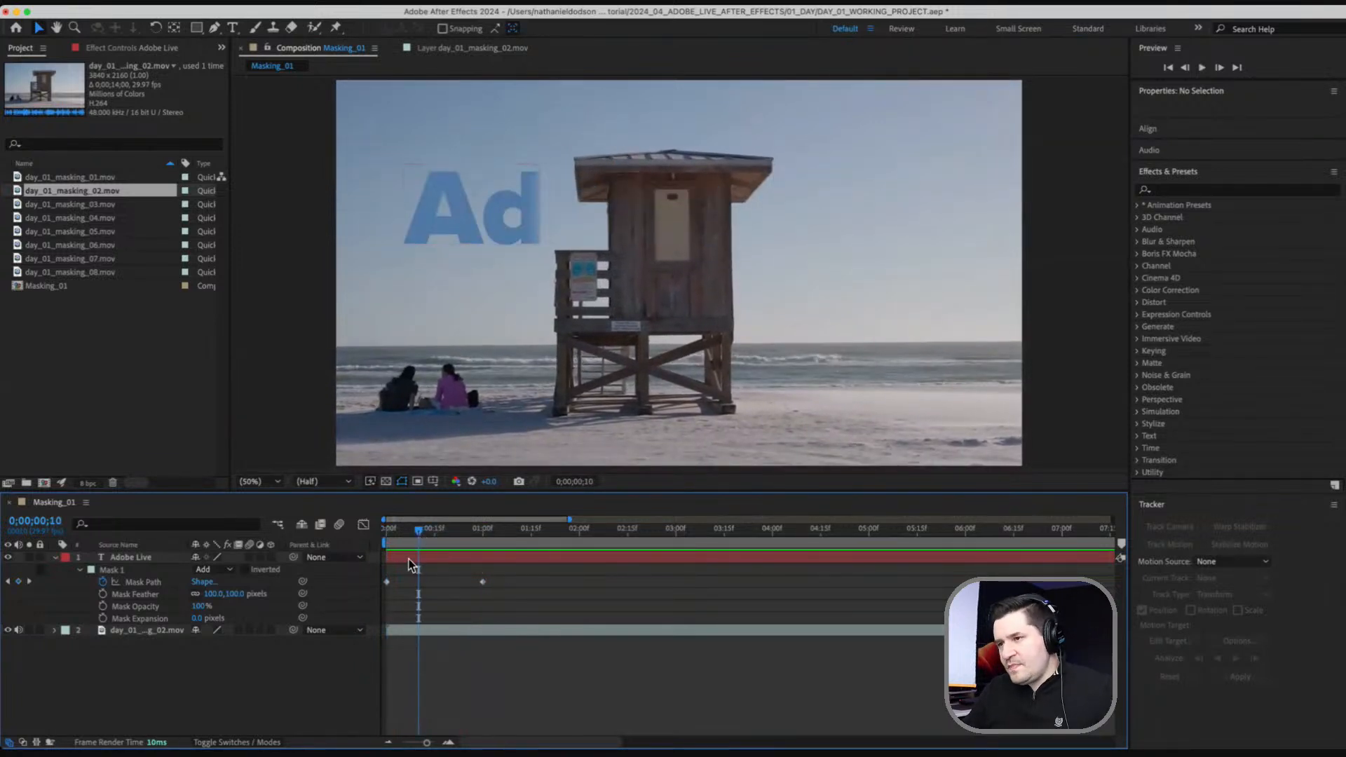
drag(414, 535, 441, 527)
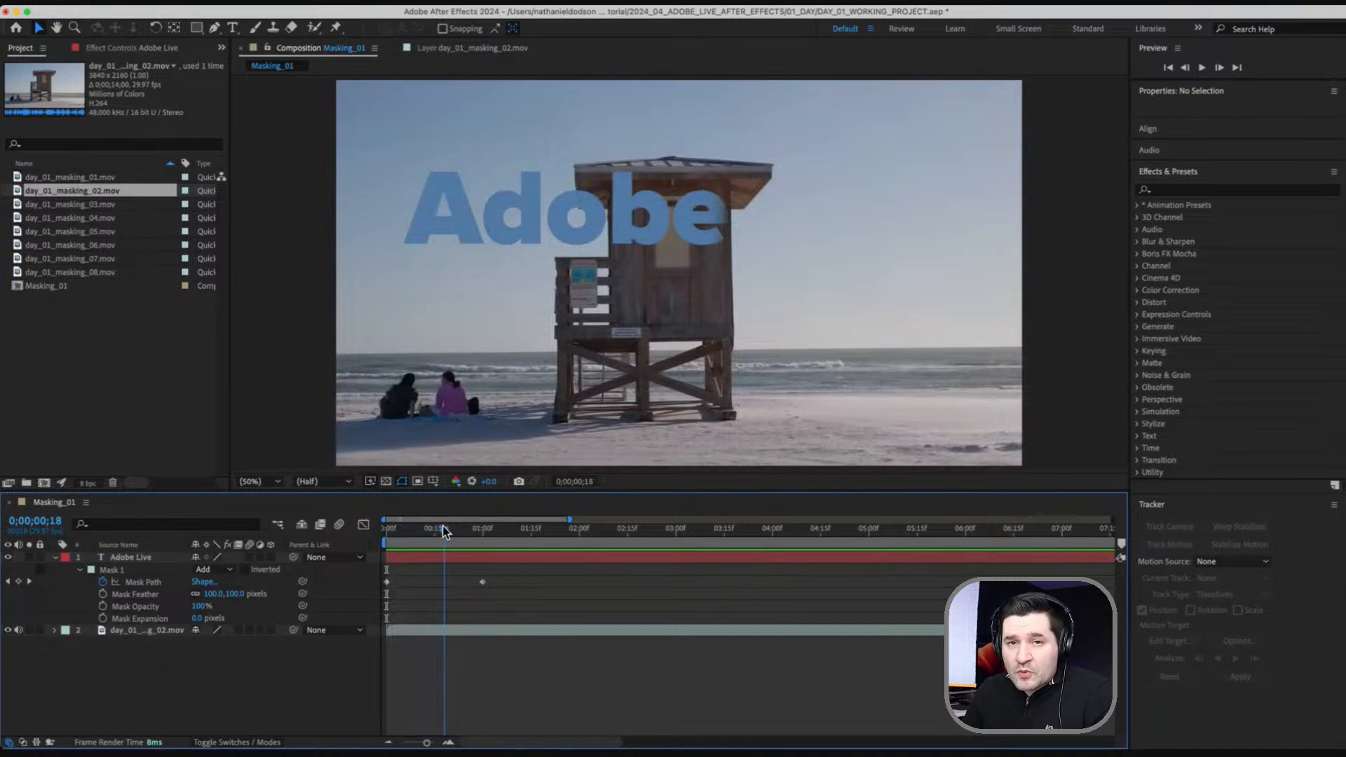
Apply Easy Ease to both Mask Path keyframes of the Adobe Live layer, at 0;00;00;00 and 0;00;01;00.
drag(443, 531, 483, 532)
drag(509, 578, 385, 602)
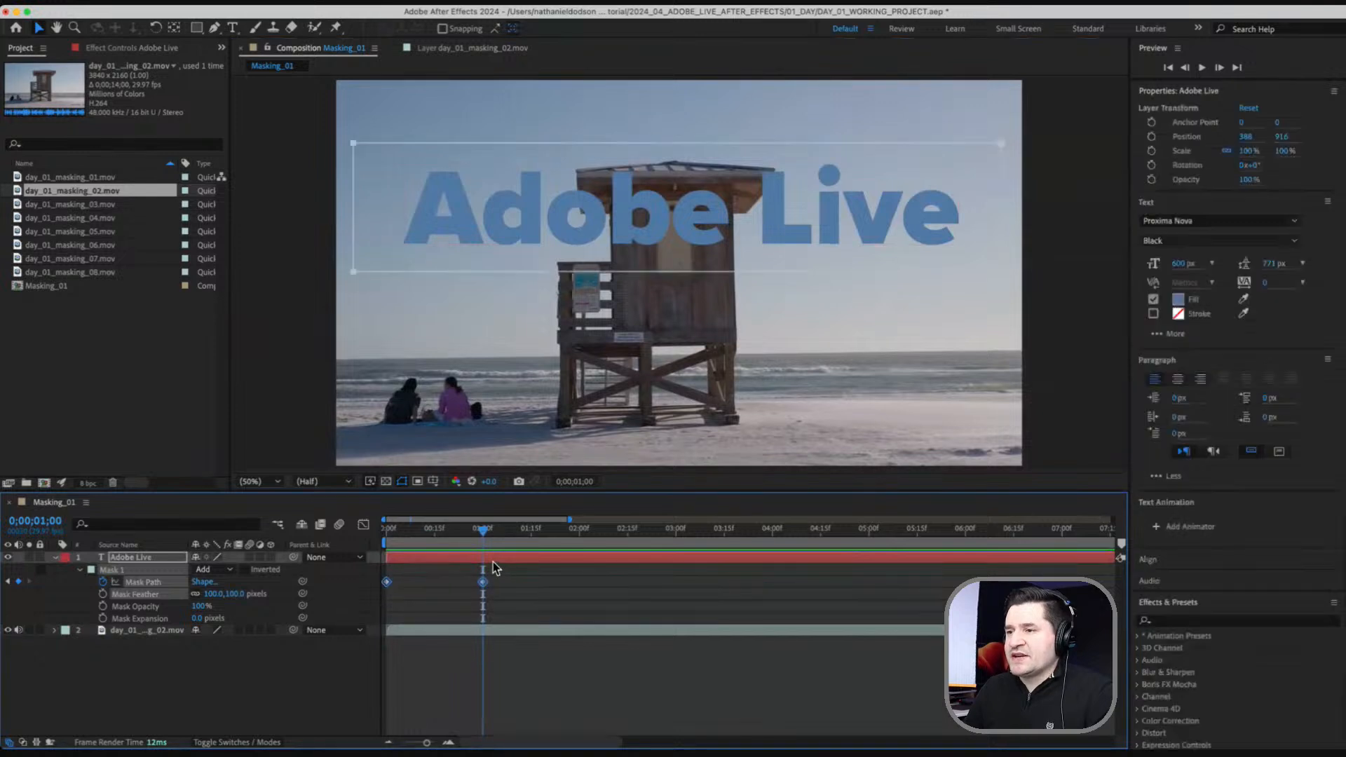
right_click(387, 583)
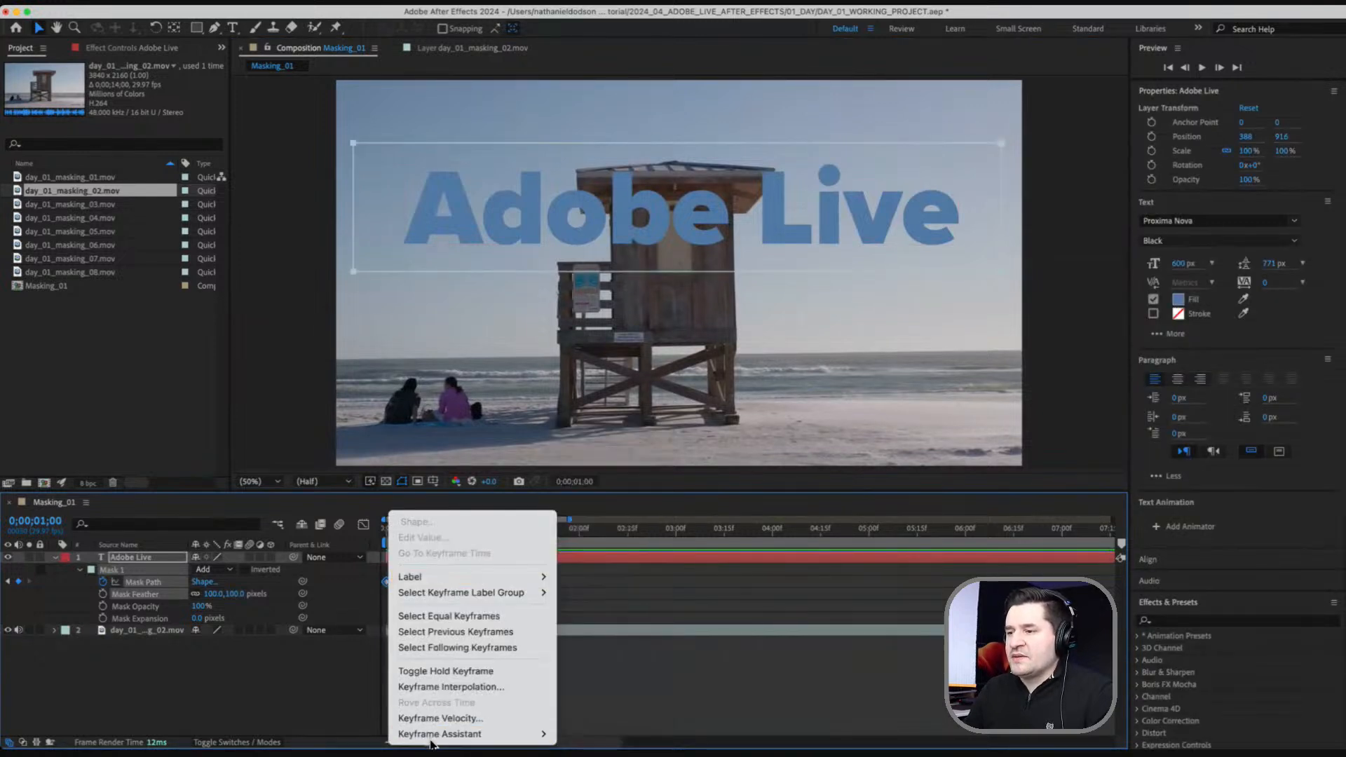
mouse_move(429, 736)
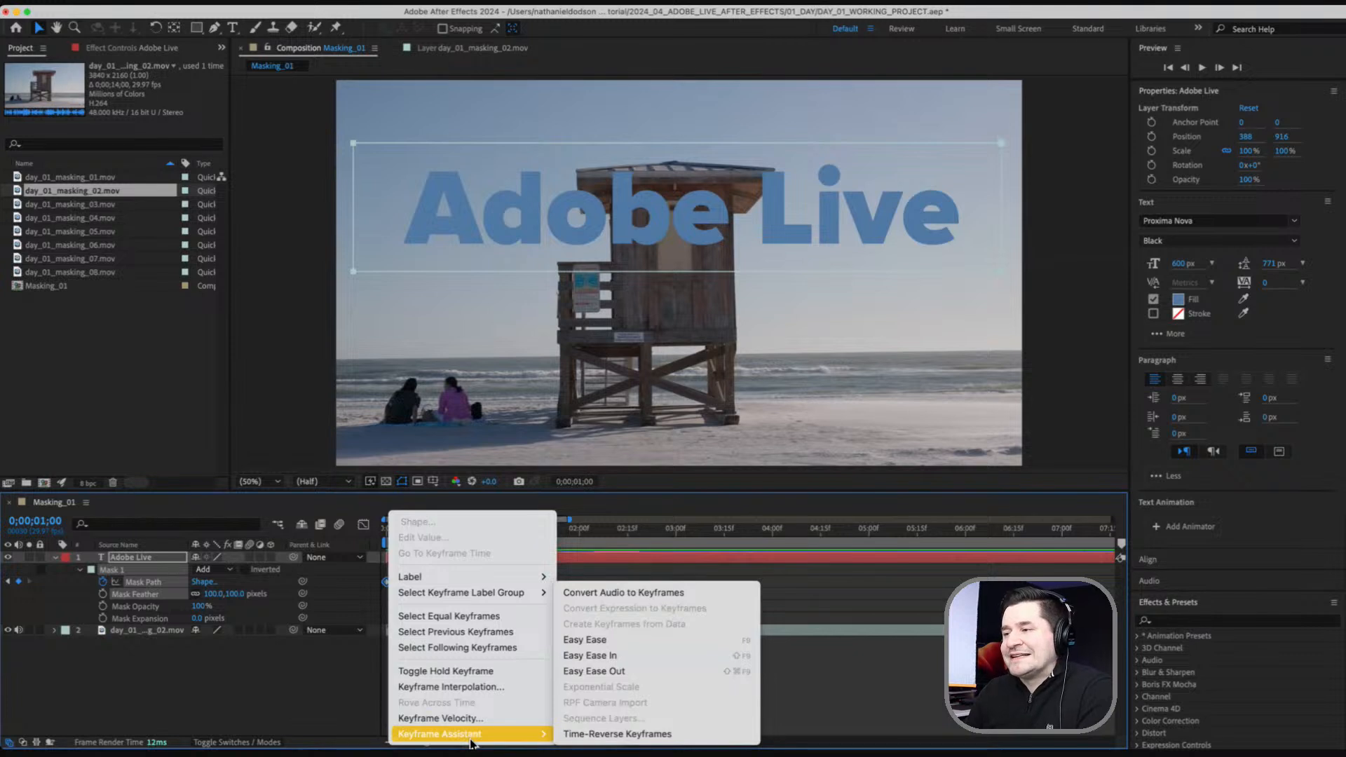
click(608, 640)
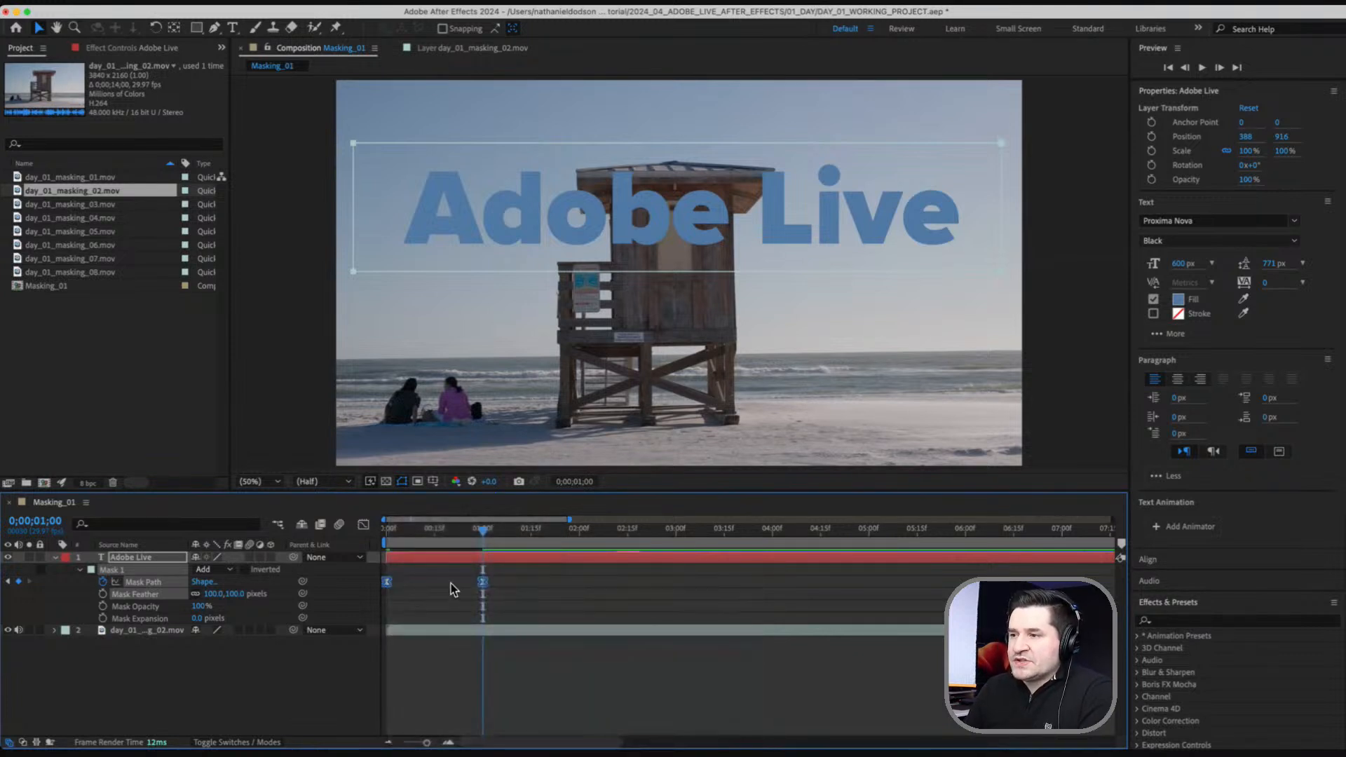
With nothing selected, play the eased title reveal from the start.
click(396, 590)
drag(400, 534, 372, 525)
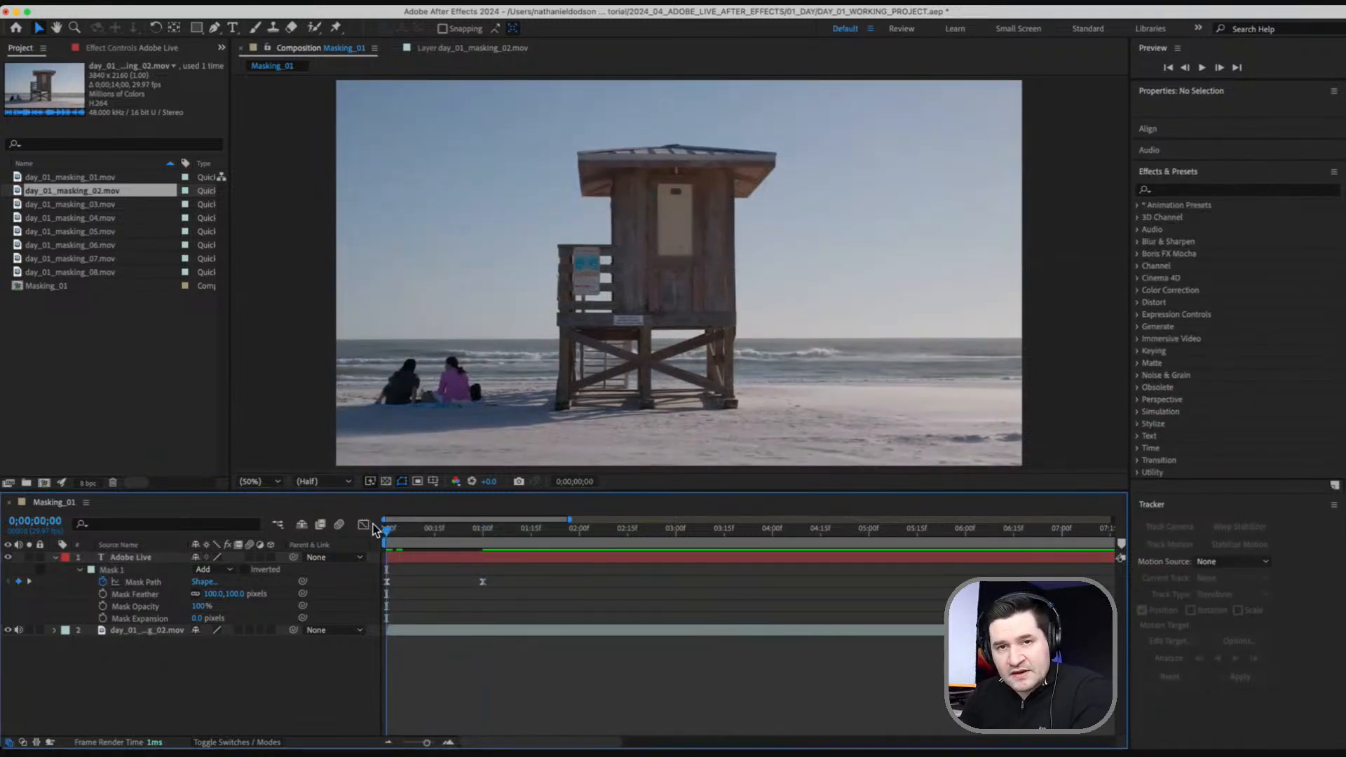
key(space)
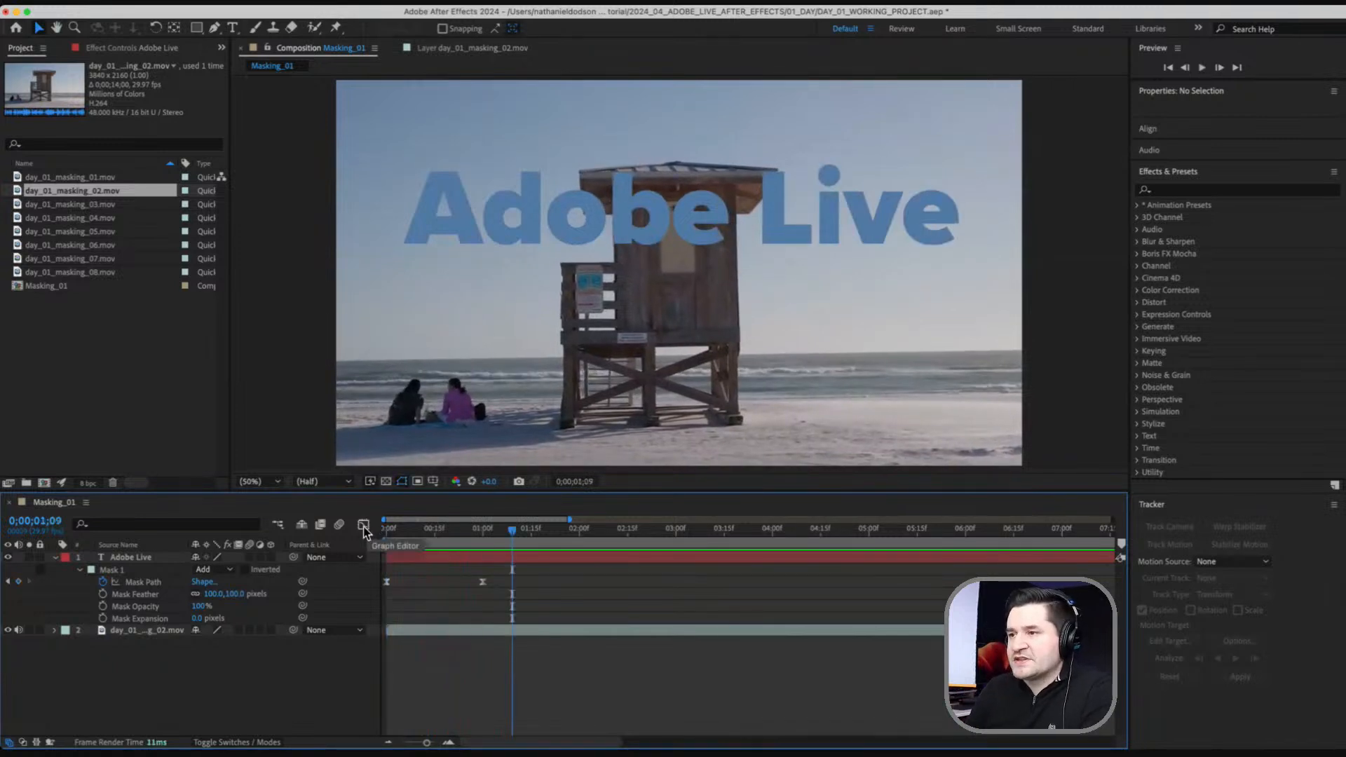
Show both Mask Path keyframes in the Graph Editor, with the speed curve's first second filling the view.
drag(497, 570, 354, 591)
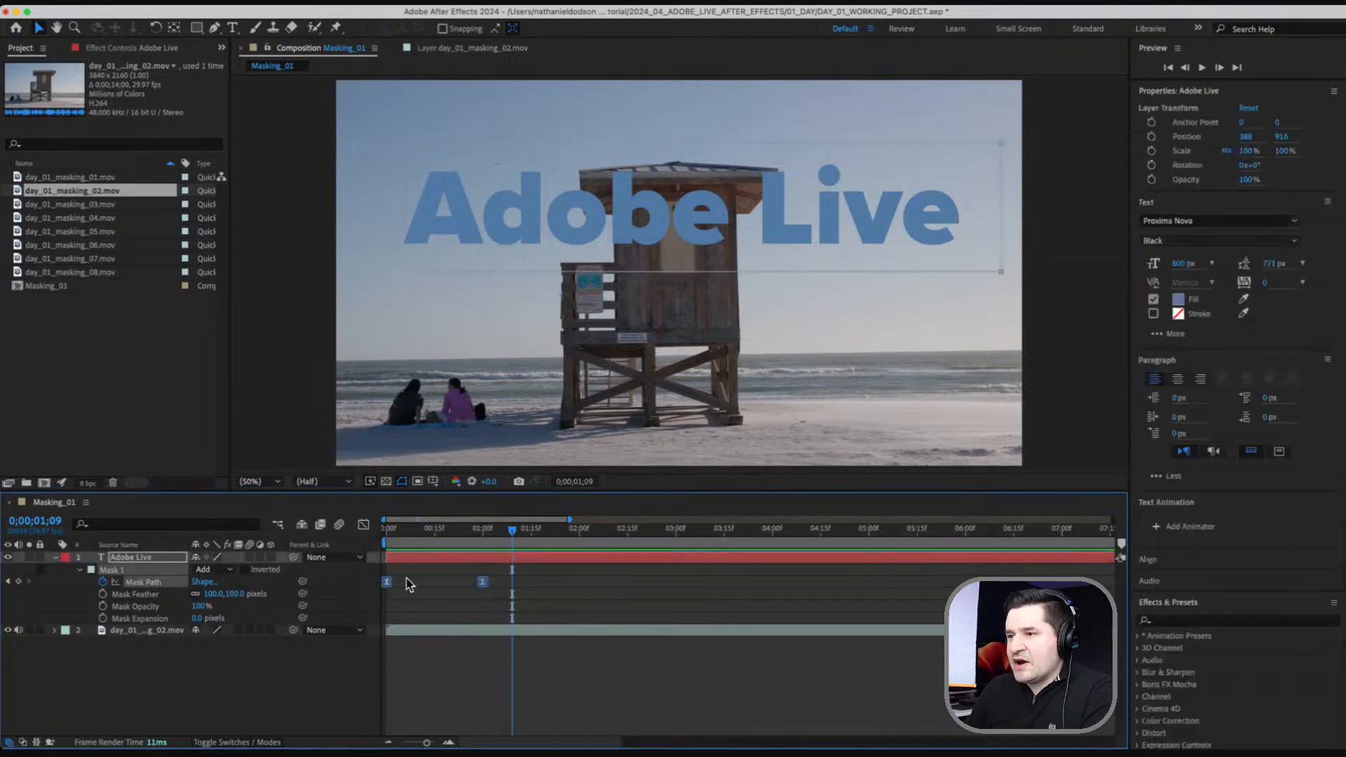
drag(501, 569, 385, 591)
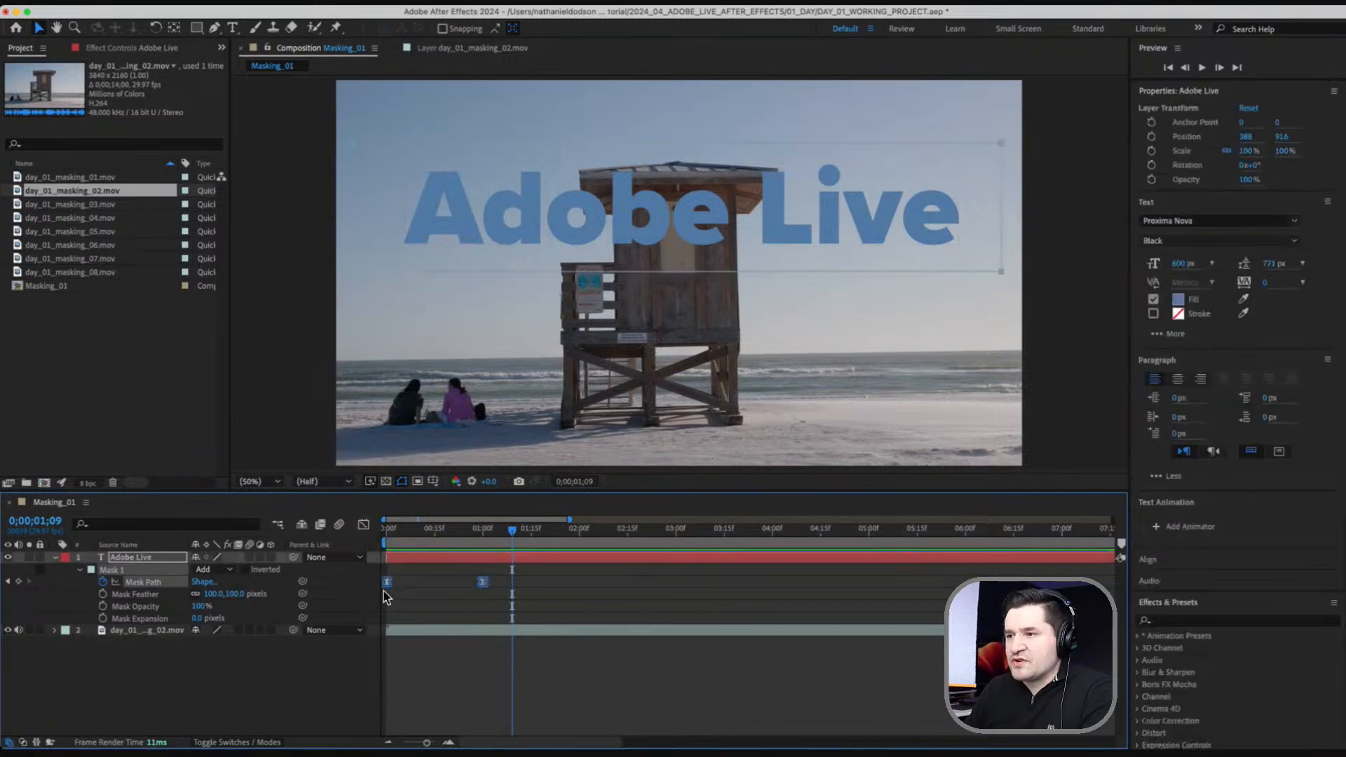
click(363, 524)
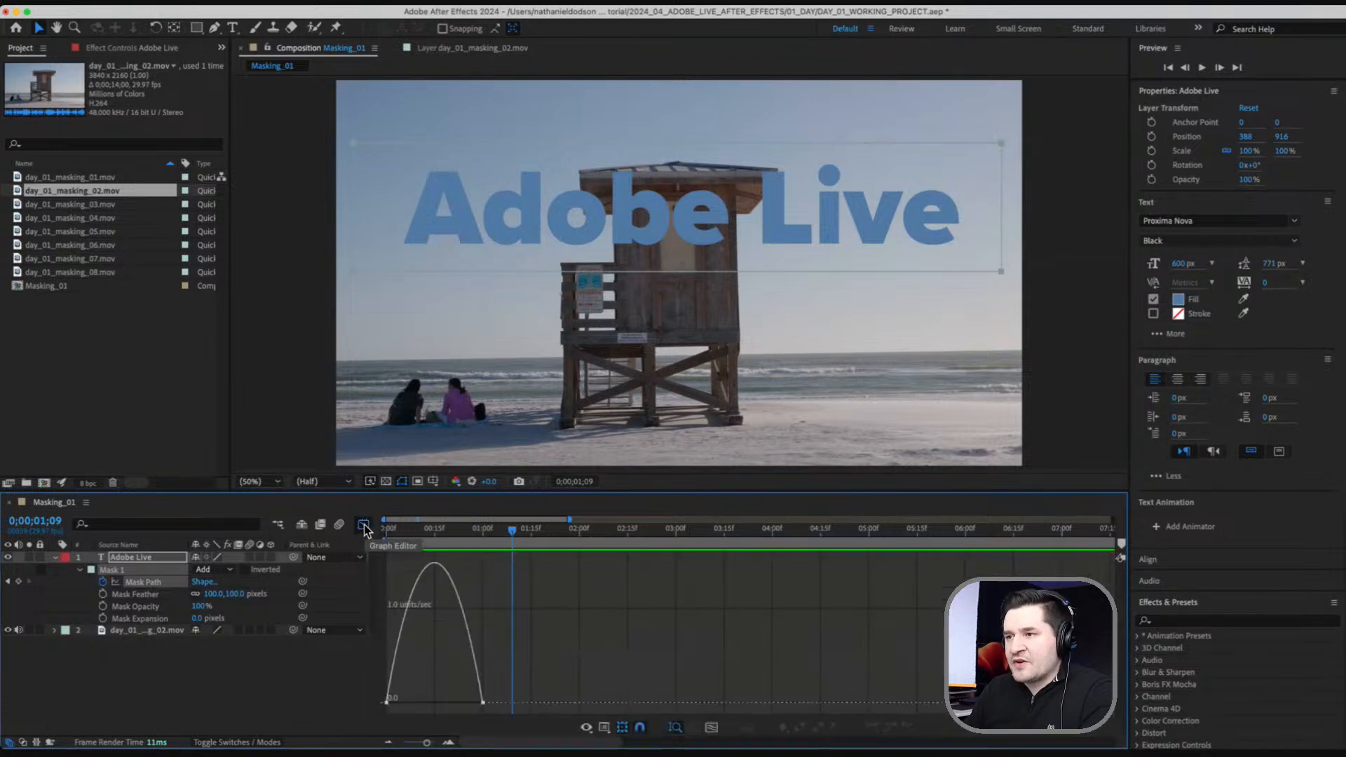
key(minus)
key(minus)
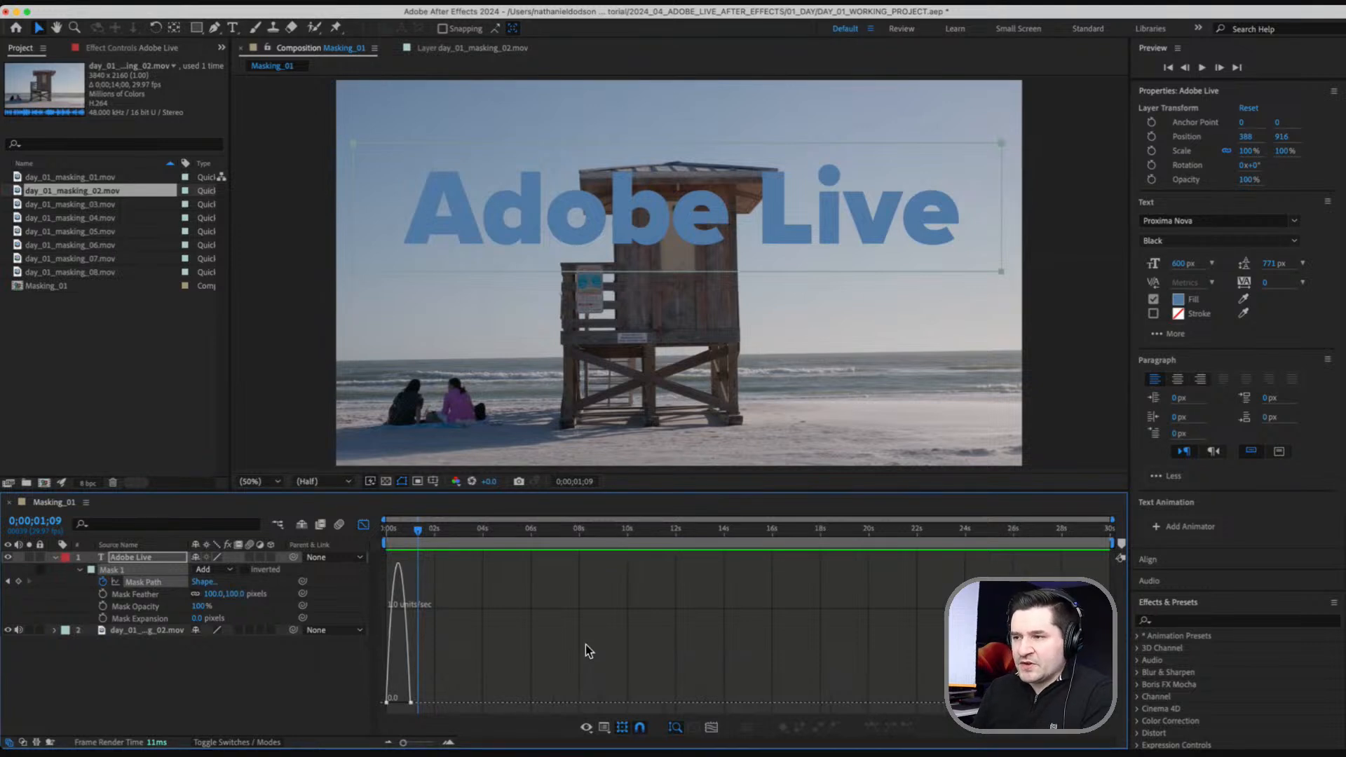
key(equal)
key(equal)
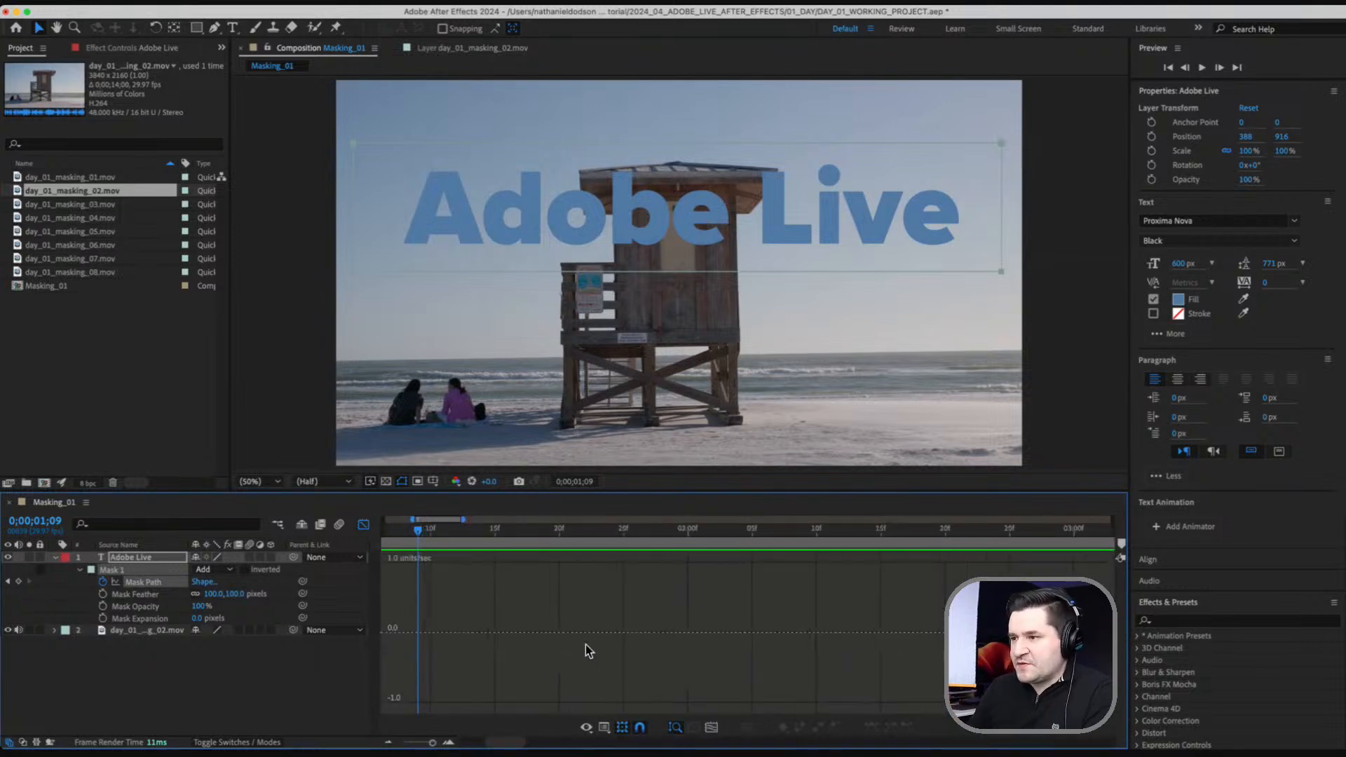
drag(508, 742, 480, 743)
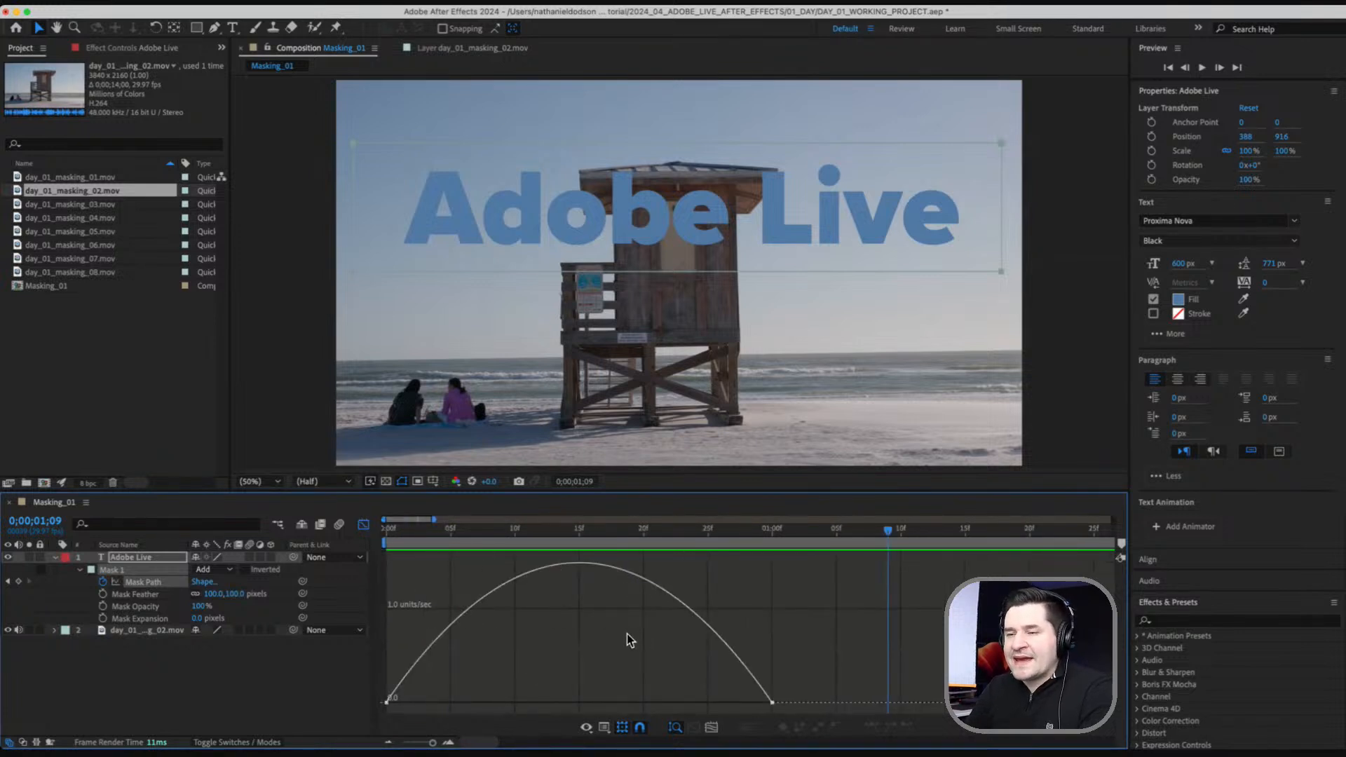
Make the Mask Path speed peak early: extend the end keyframe's handle back to 15f and shorten the start keyframe's handle to about frame 4.
mouse_move(388, 703)
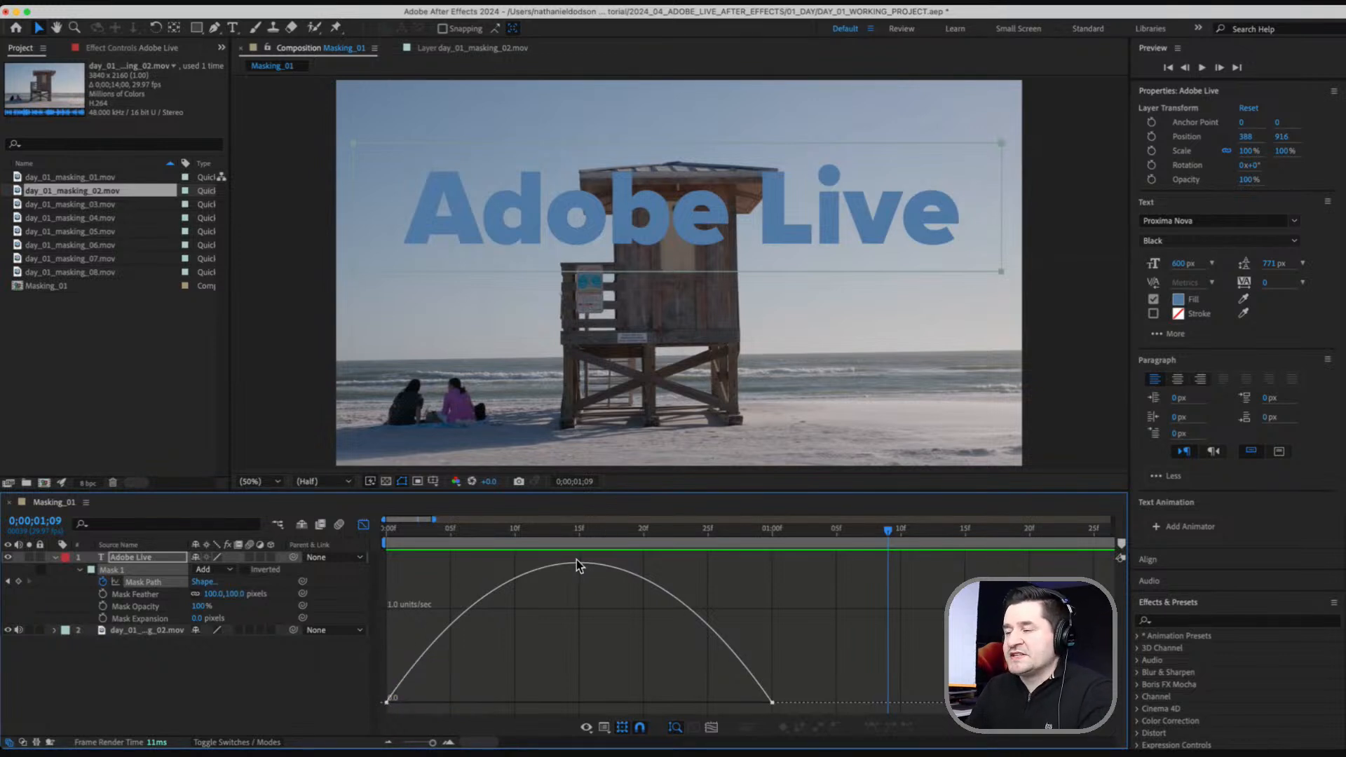
mouse_move(579, 564)
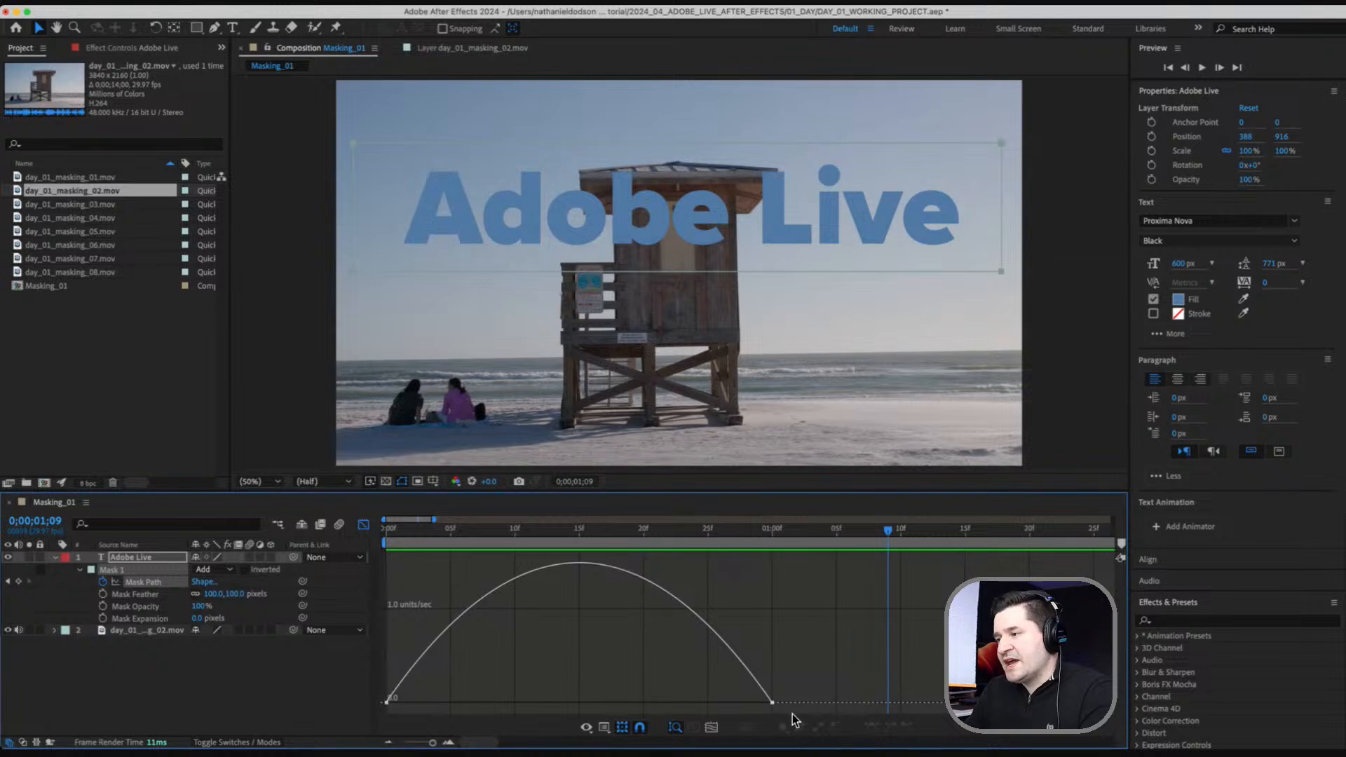
mouse_move(784, 703)
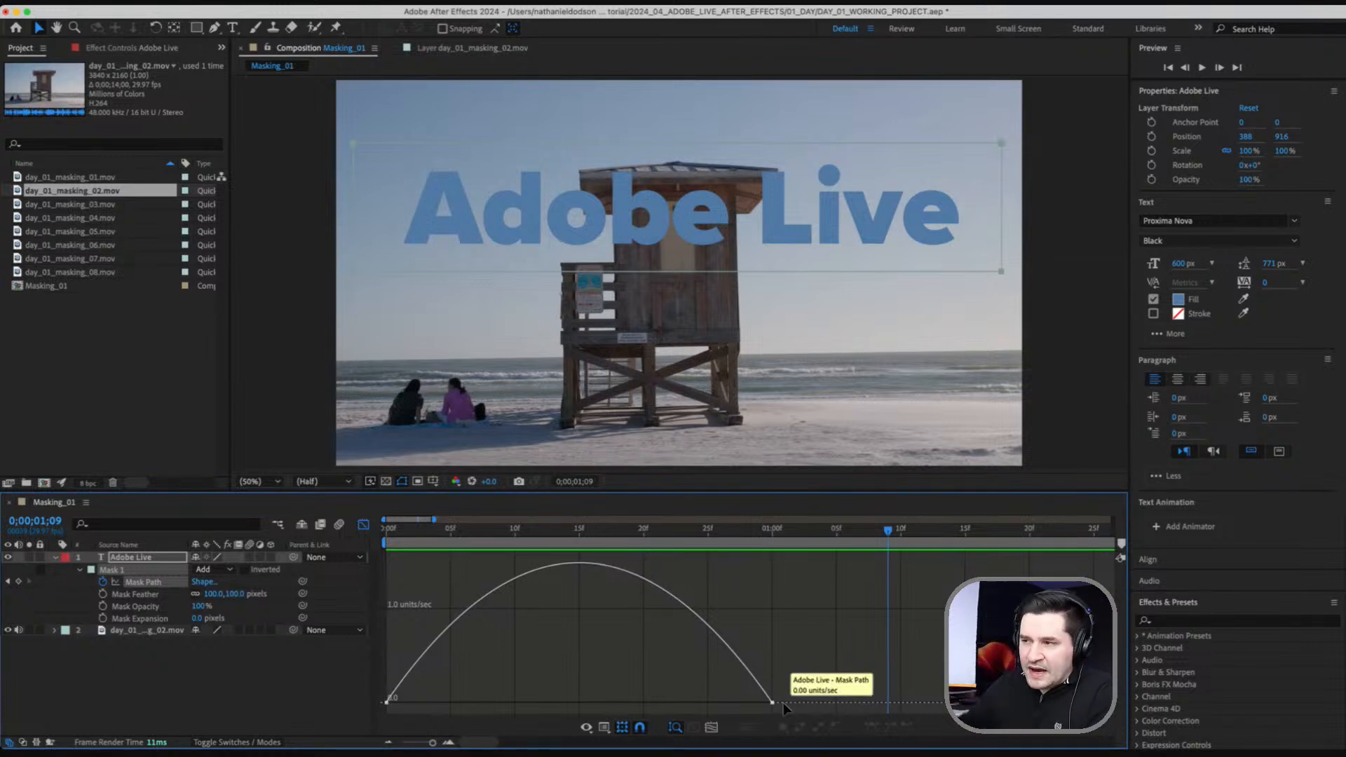
click(392, 699)
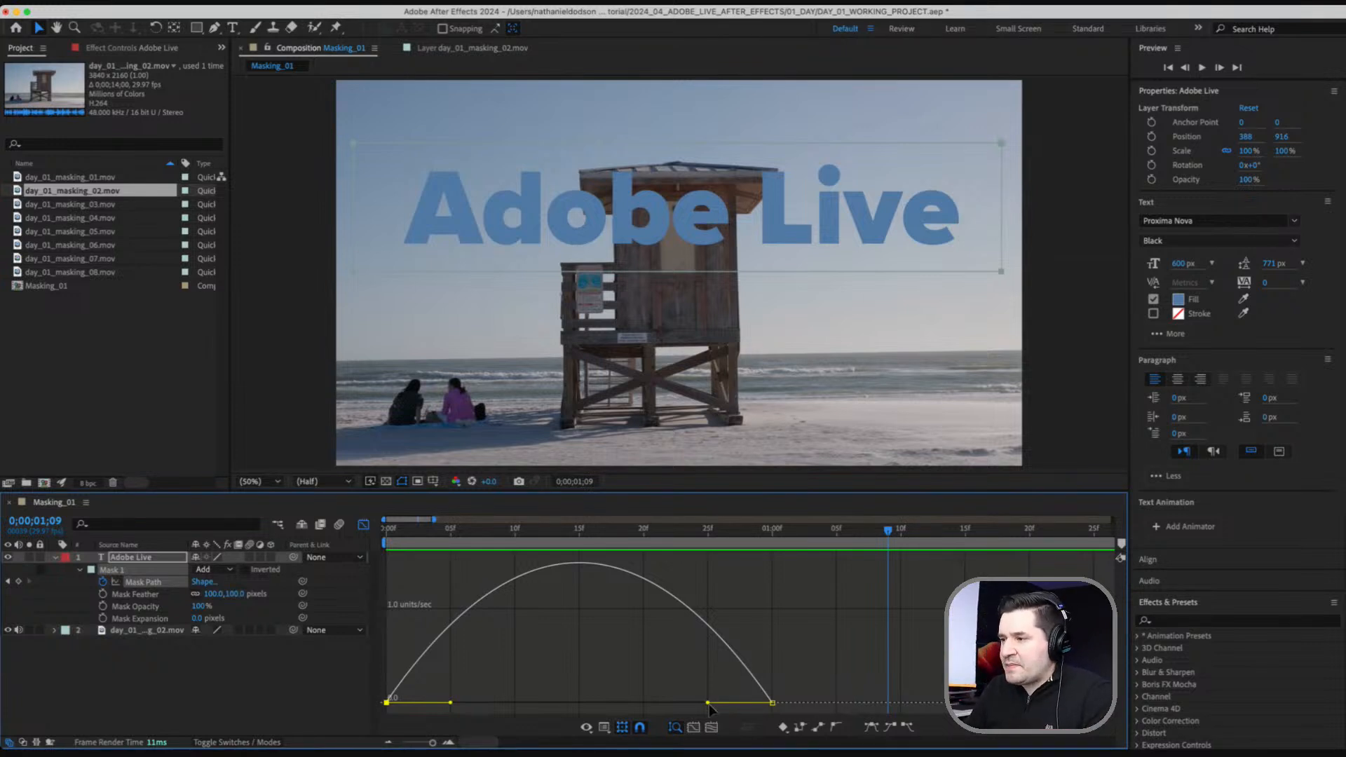
drag(707, 702, 579, 702)
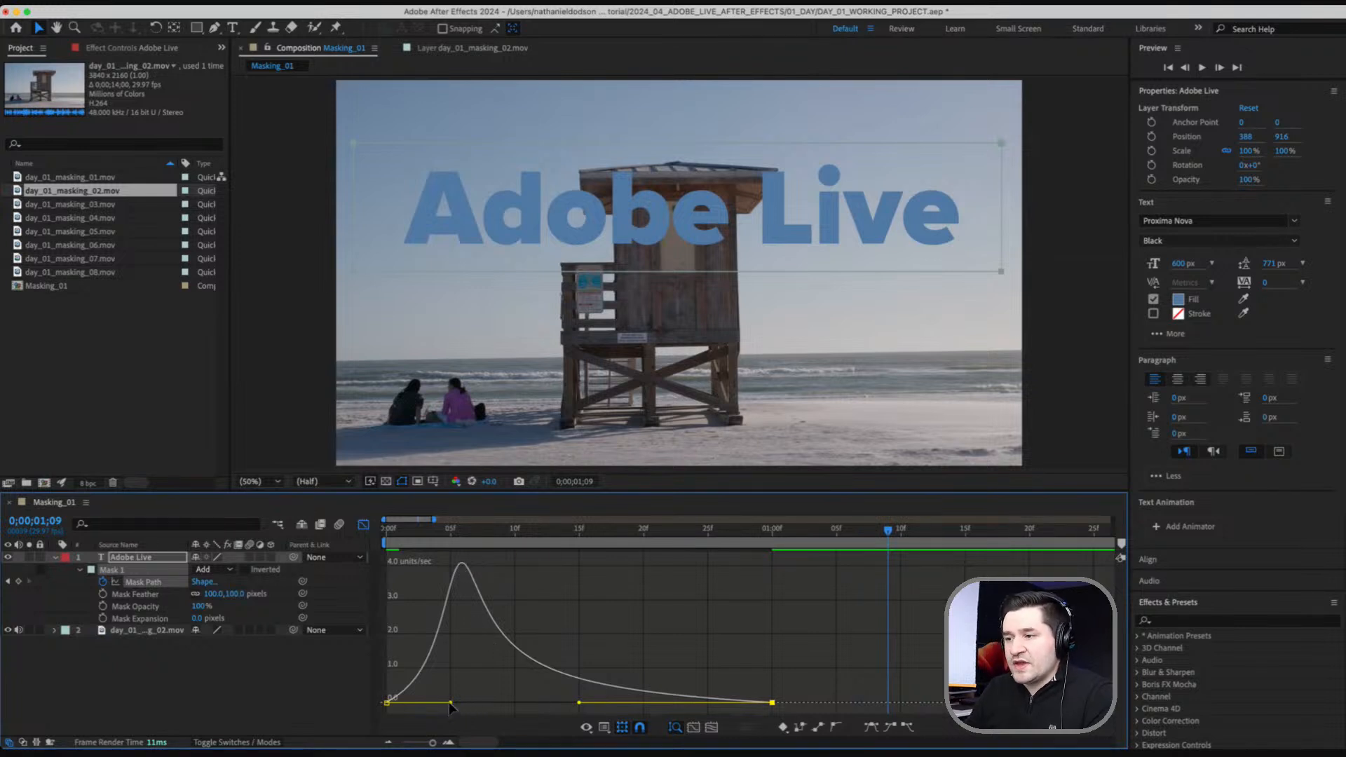
drag(450, 702, 436, 703)
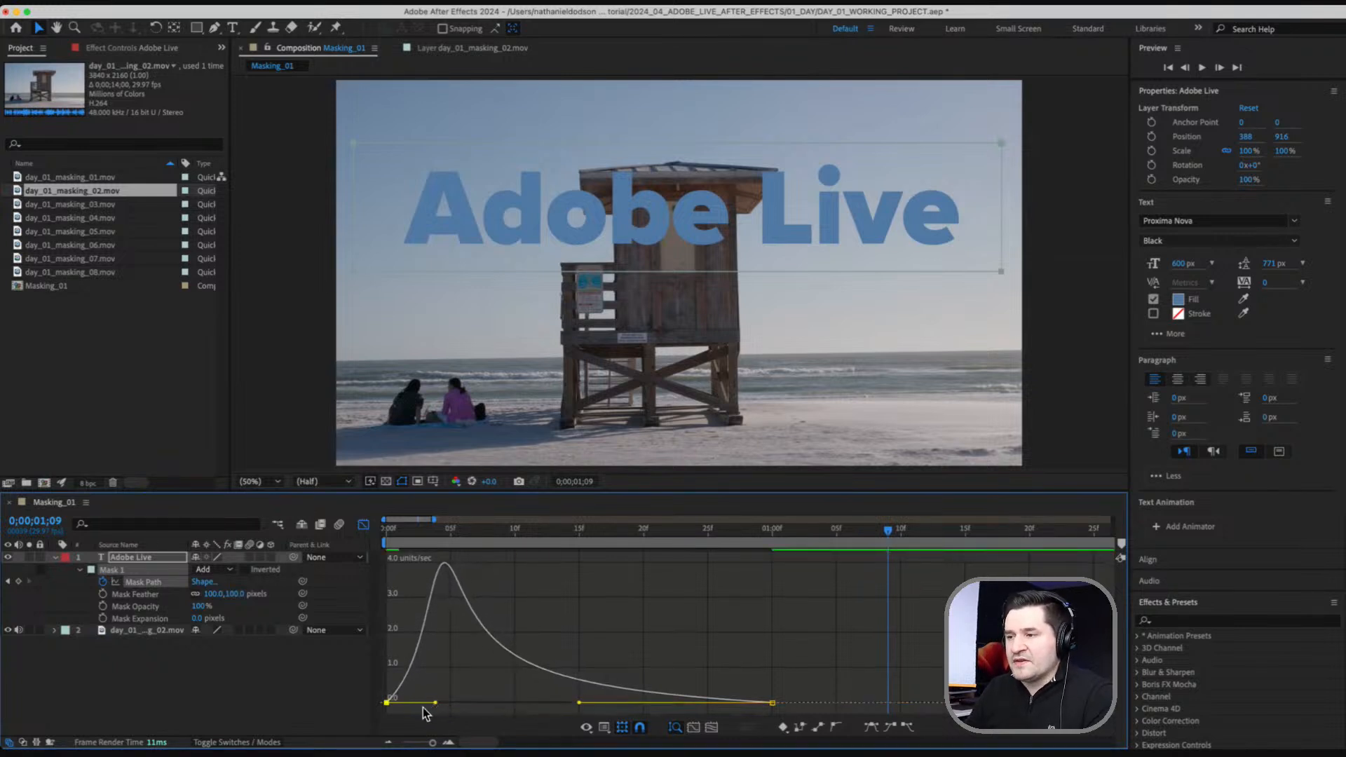
Scrub the first frames, deselect the layer, and play the fast-starting title reveal from the start twice.
click(449, 534)
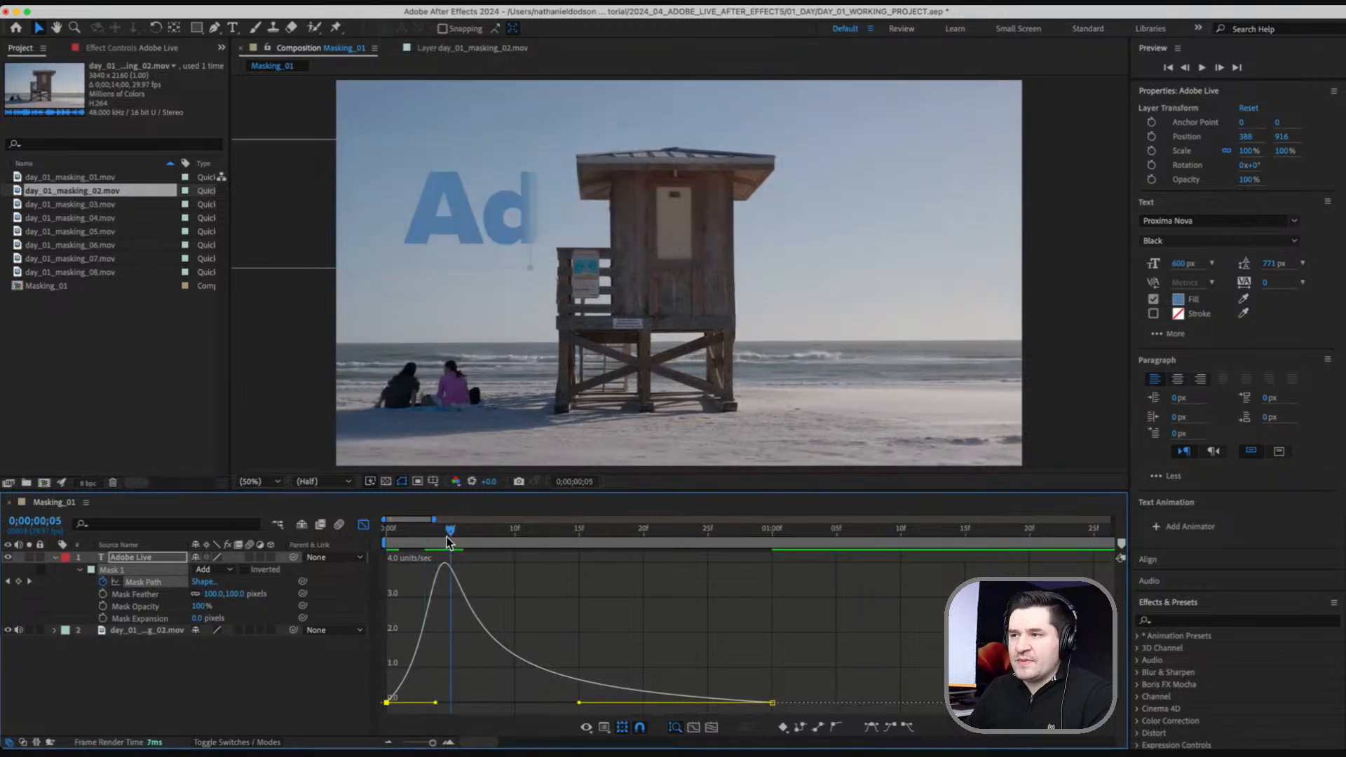
drag(449, 541, 344, 572)
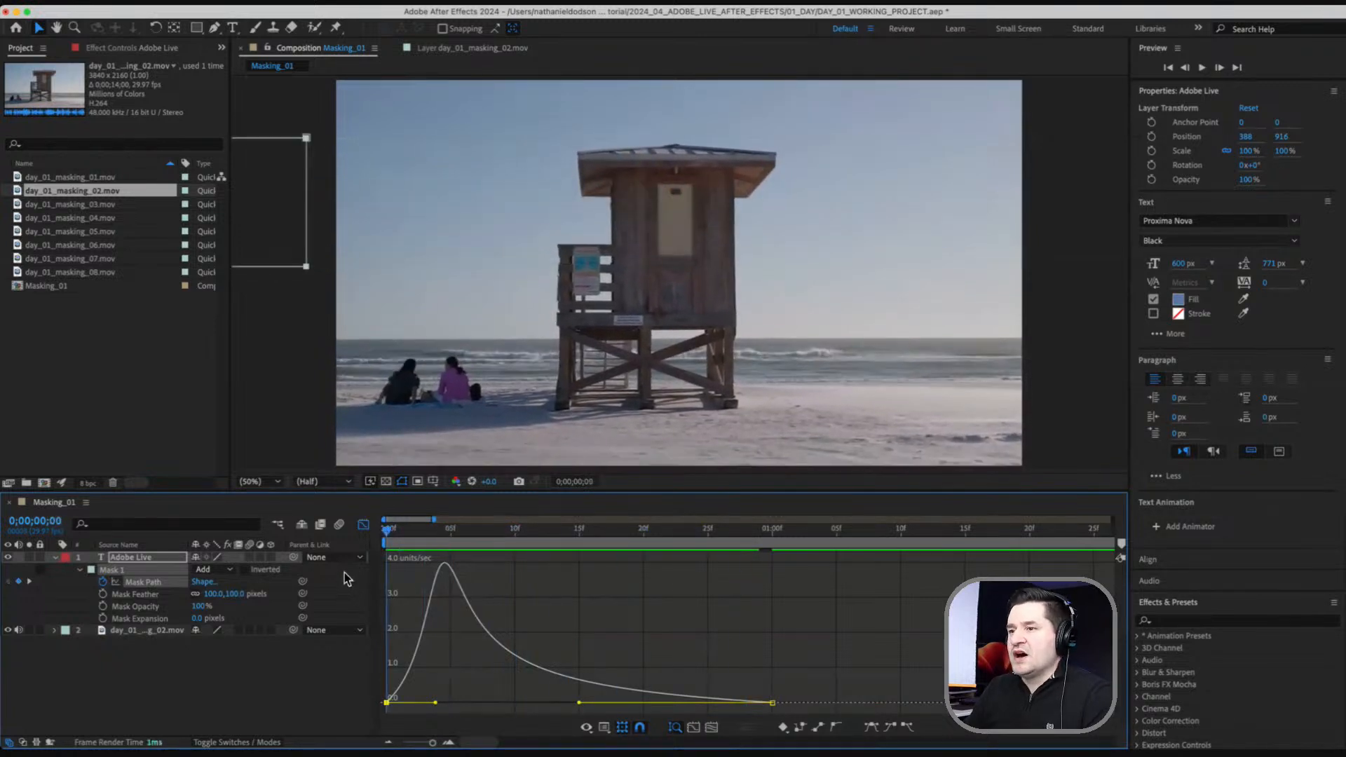
click(275, 668)
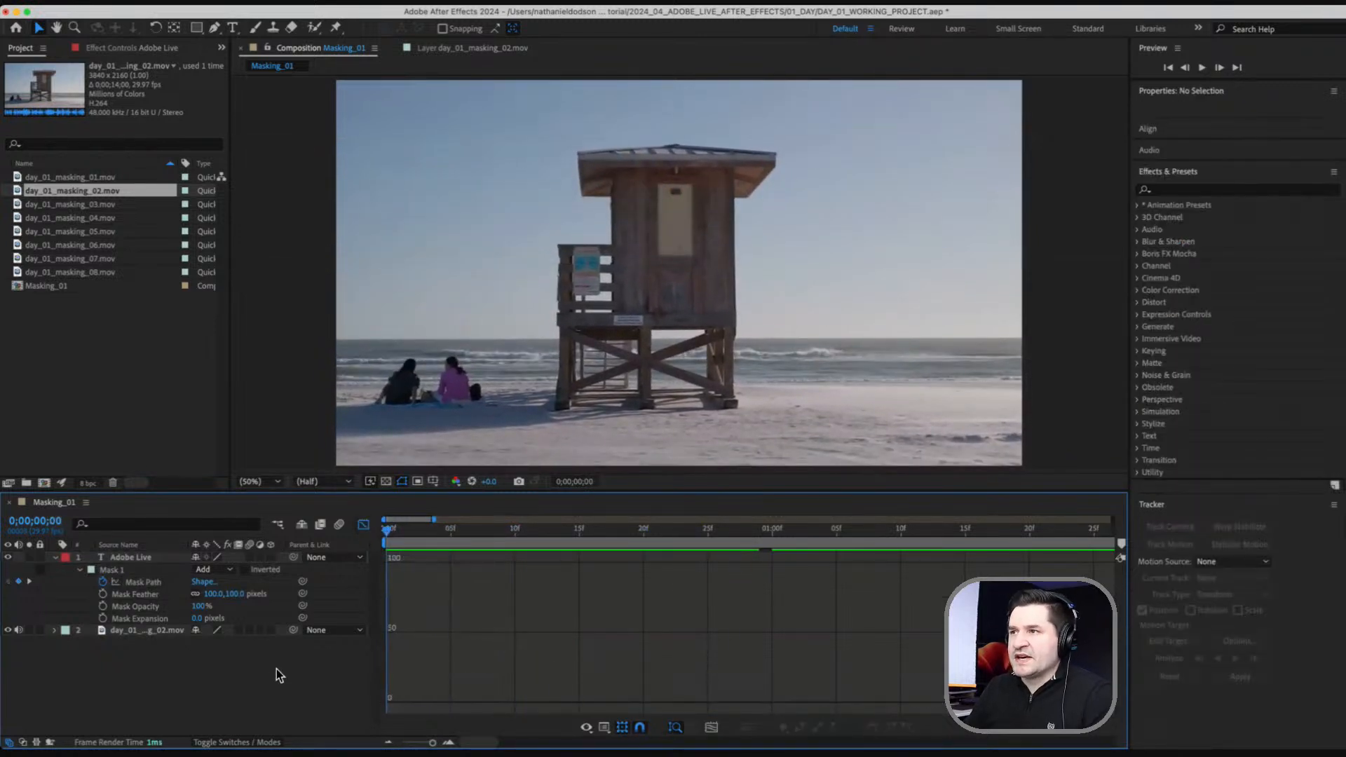
key(space)
key(space)
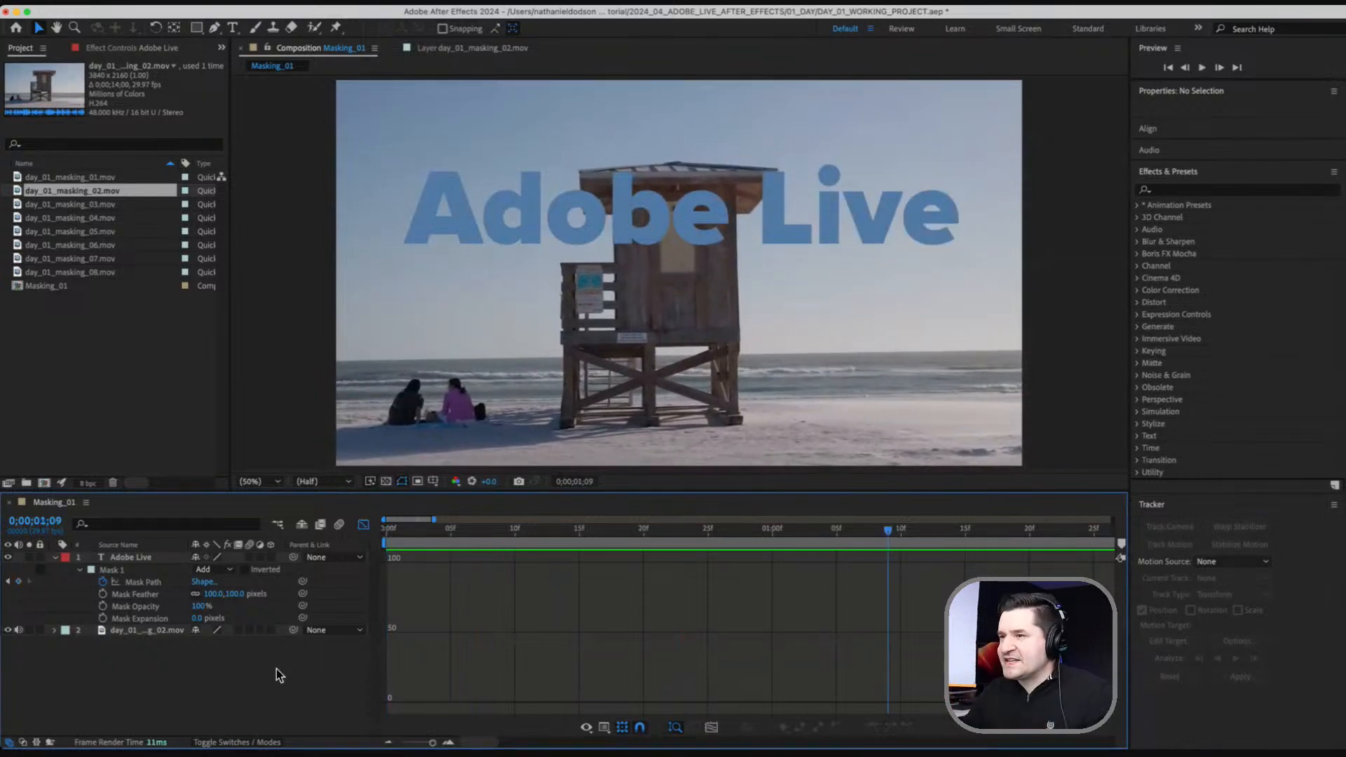
key(Home)
key(space)
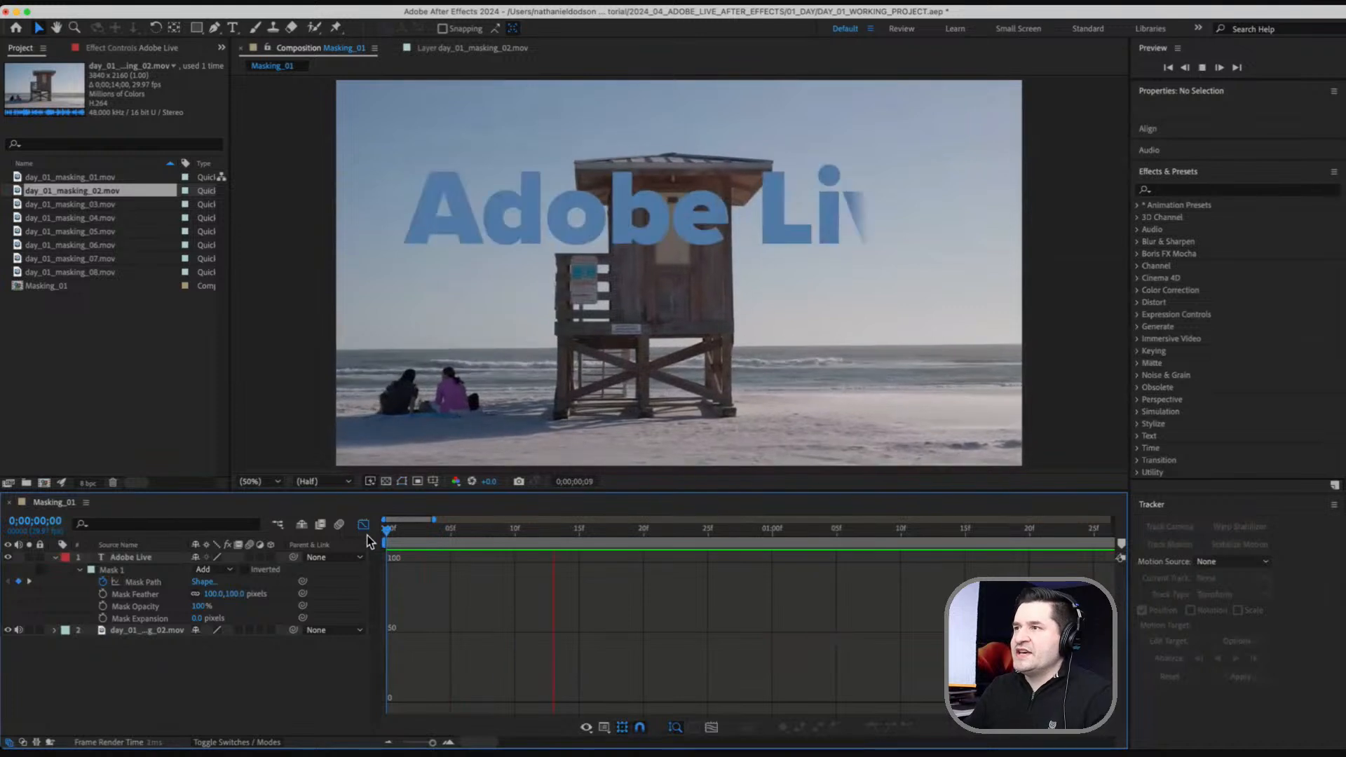
key(space)
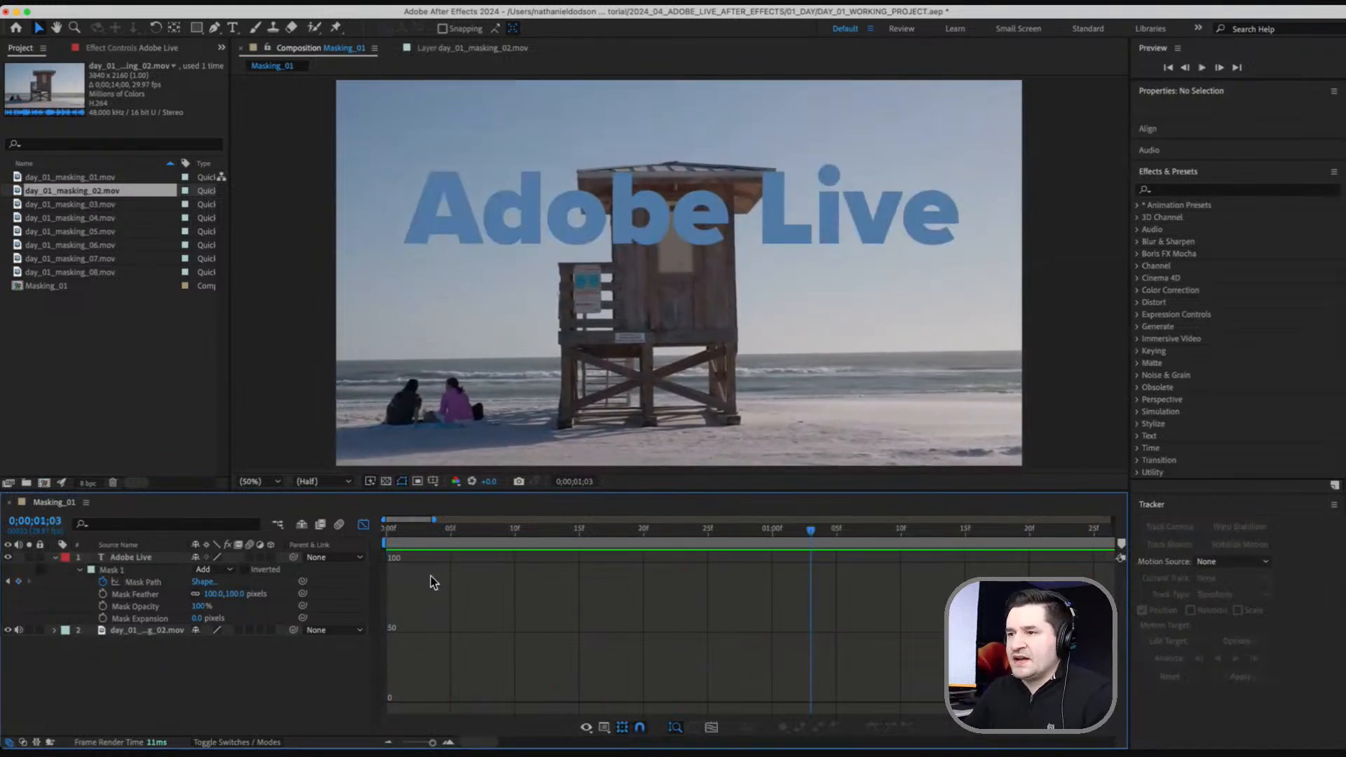
Close the Graph Editor and, at 0;00;00;23, add a Pen tool point midway on Mask 1's left edge and pull it inward.
click(362, 525)
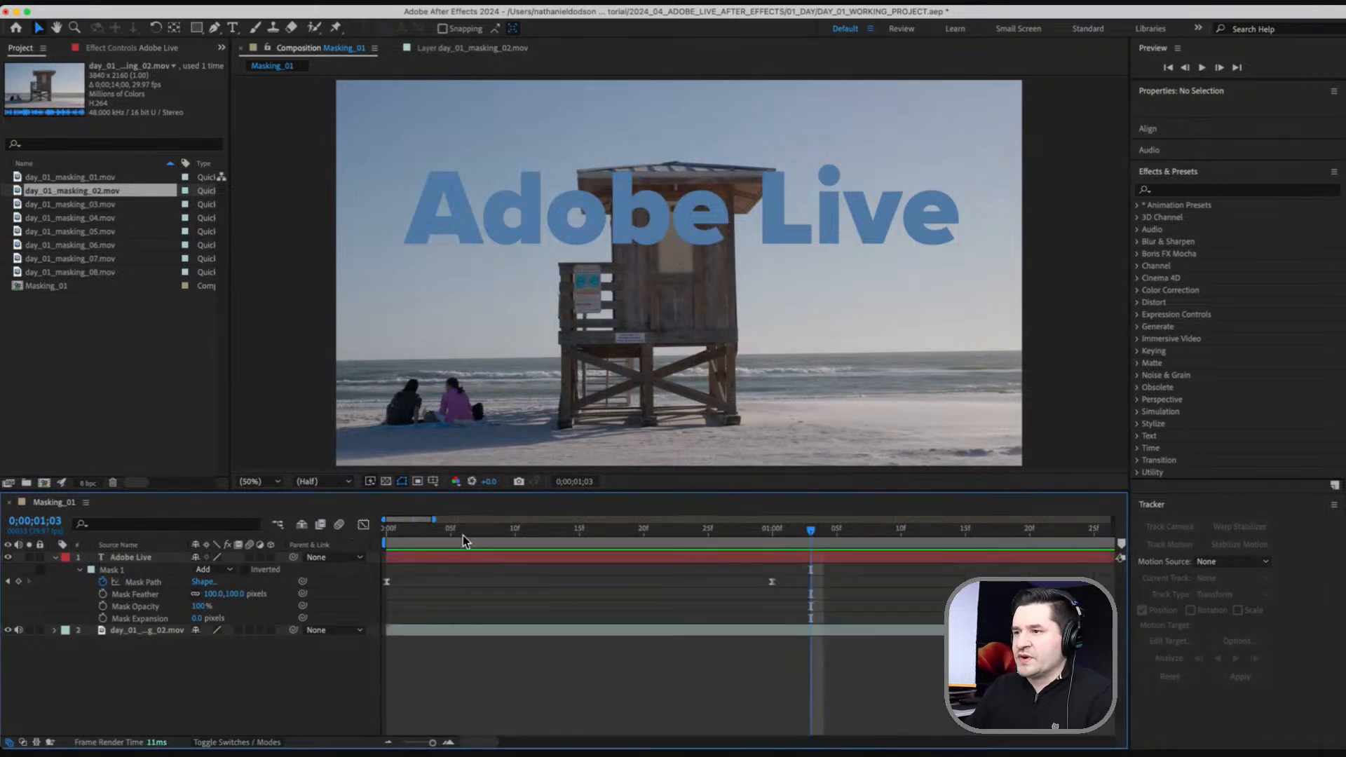
drag(463, 536, 681, 539)
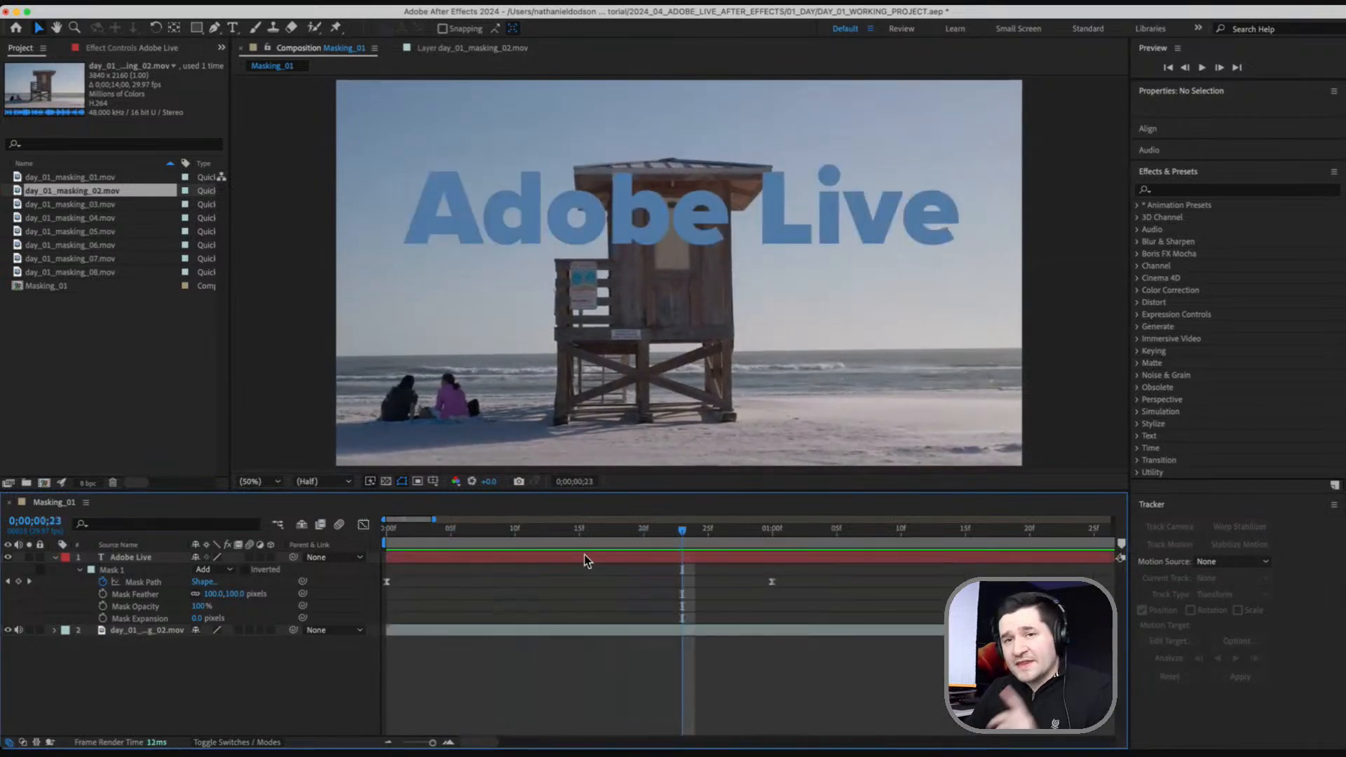
click(104, 572)
click(152, 583)
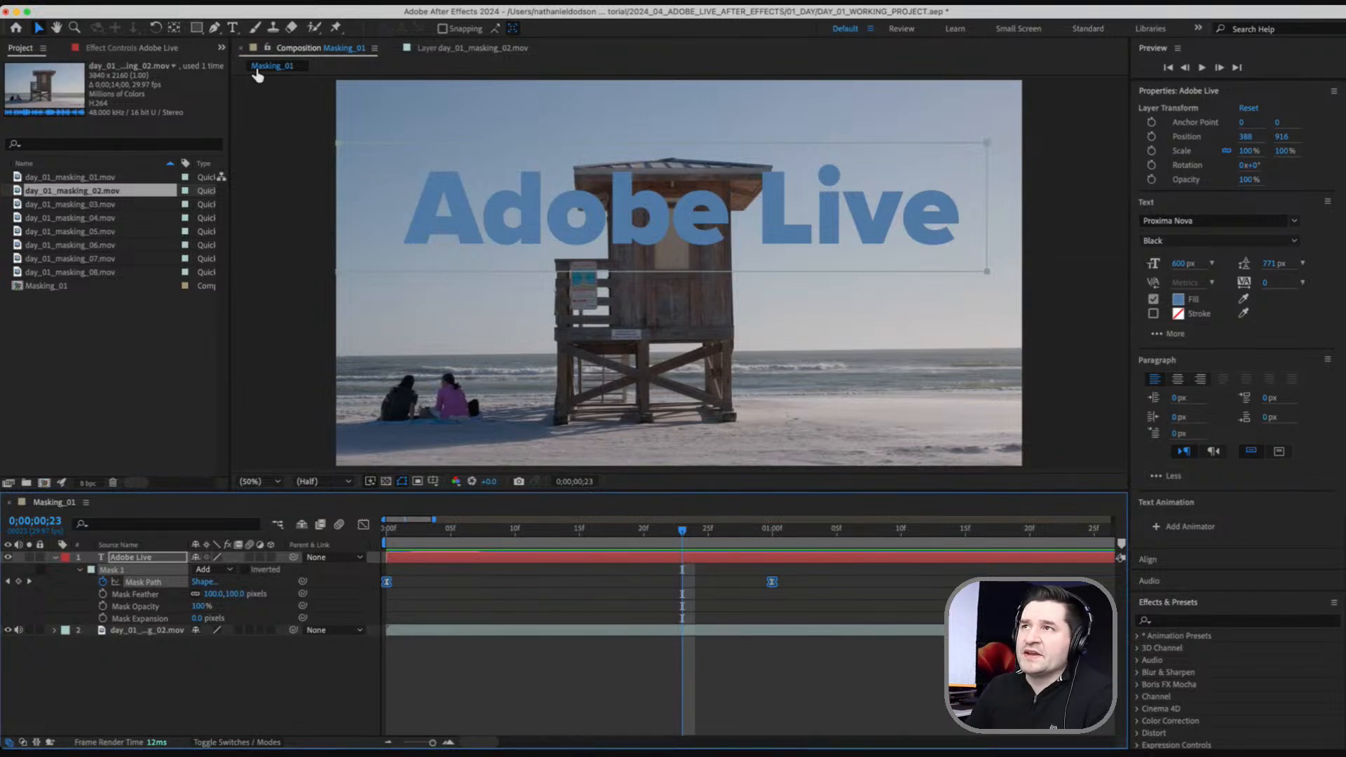
click(215, 27)
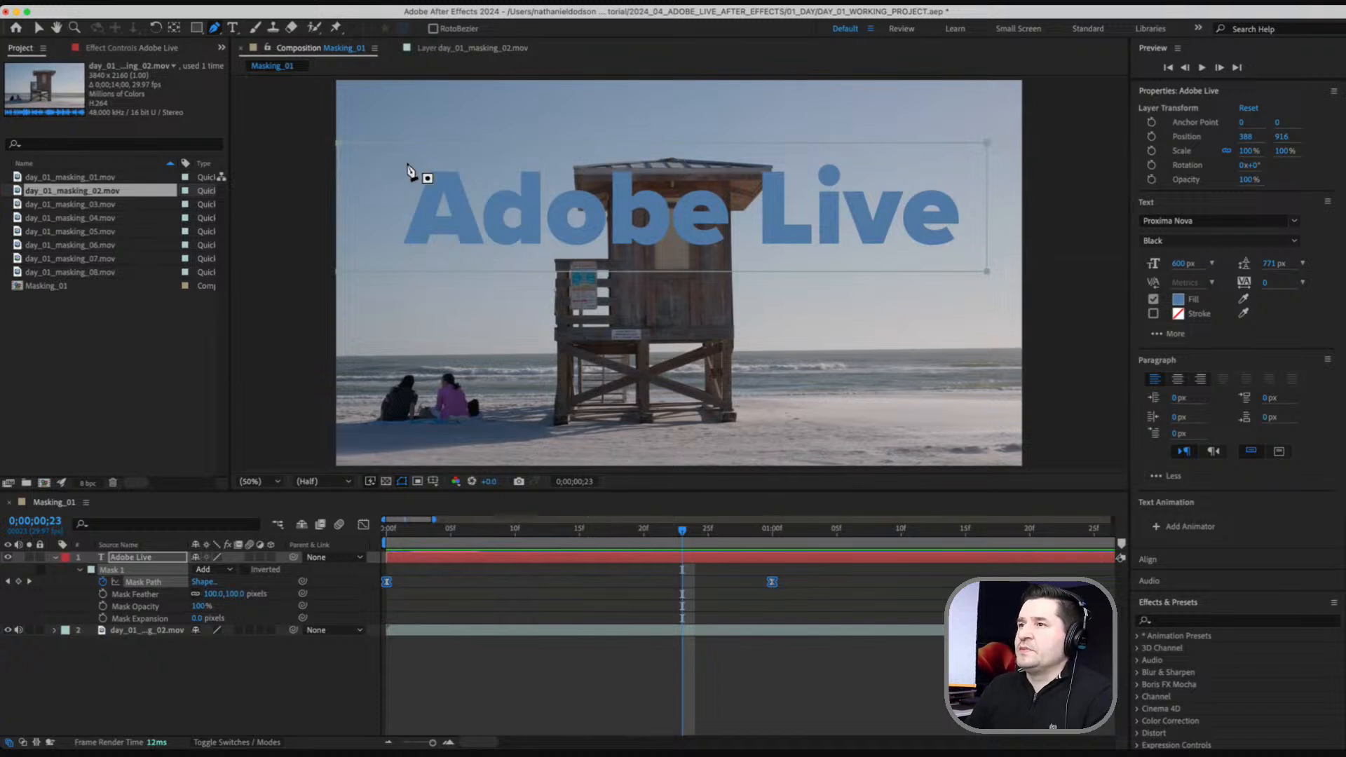
click(338, 209)
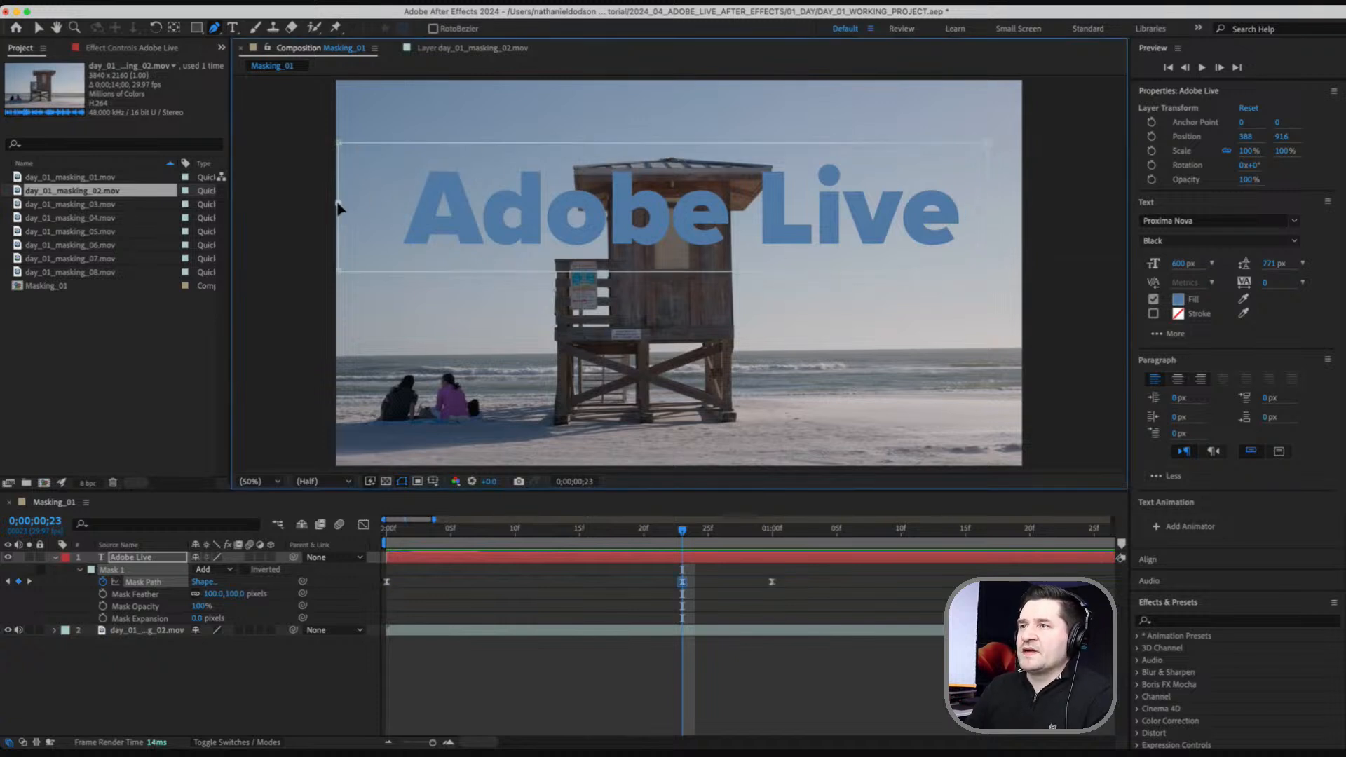
drag(338, 207, 374, 204)
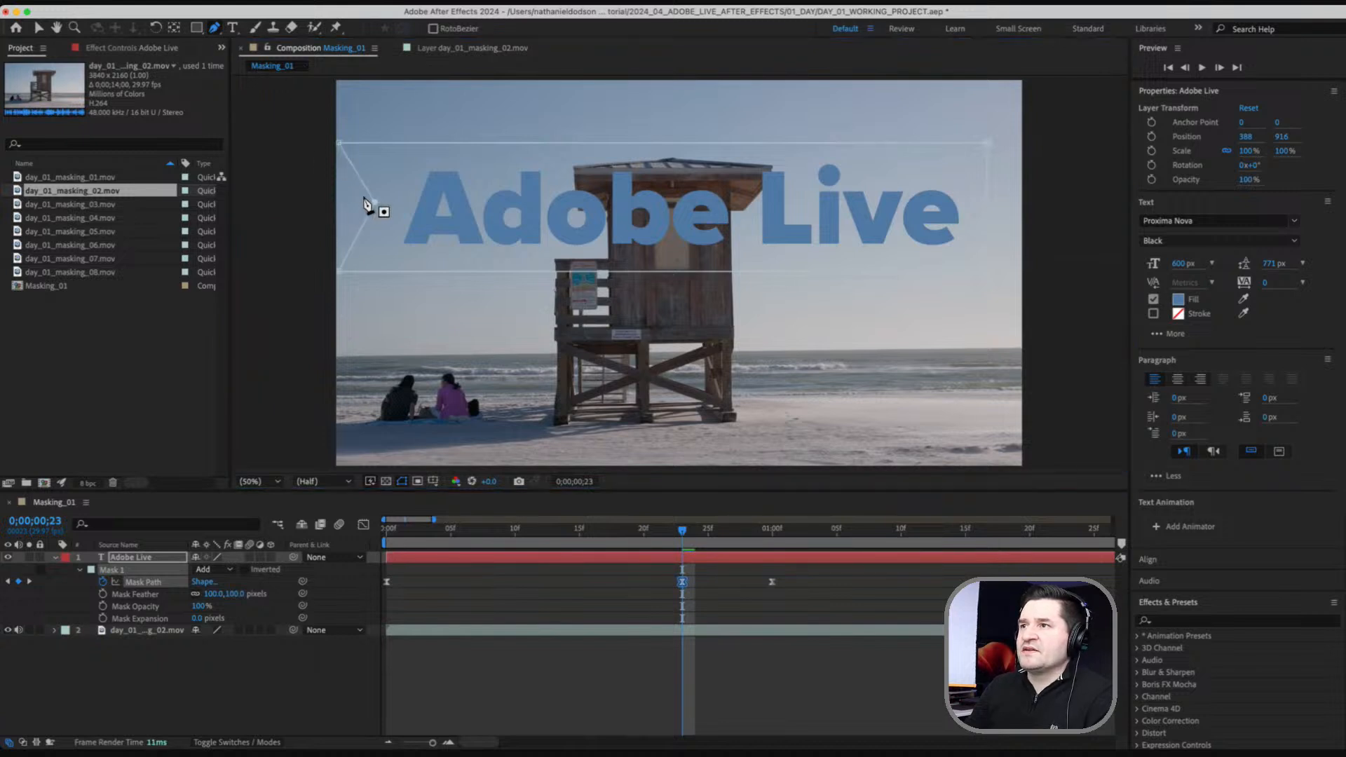
Distort Mask 1 further: move its left-edge point above the "A", add two bottom-edge points at new positions, and curve its right edge.
click(374, 206)
drag(370, 218, 478, 149)
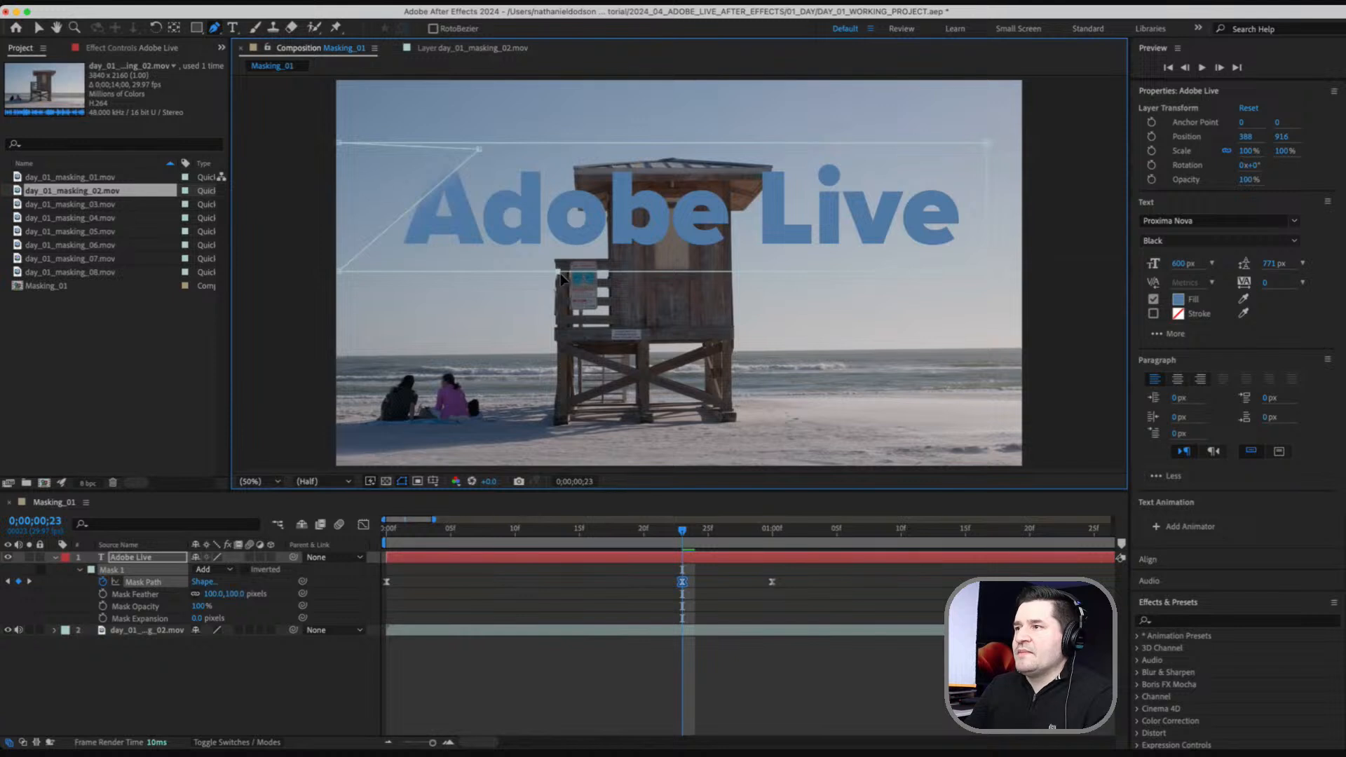
drag(561, 272, 553, 232)
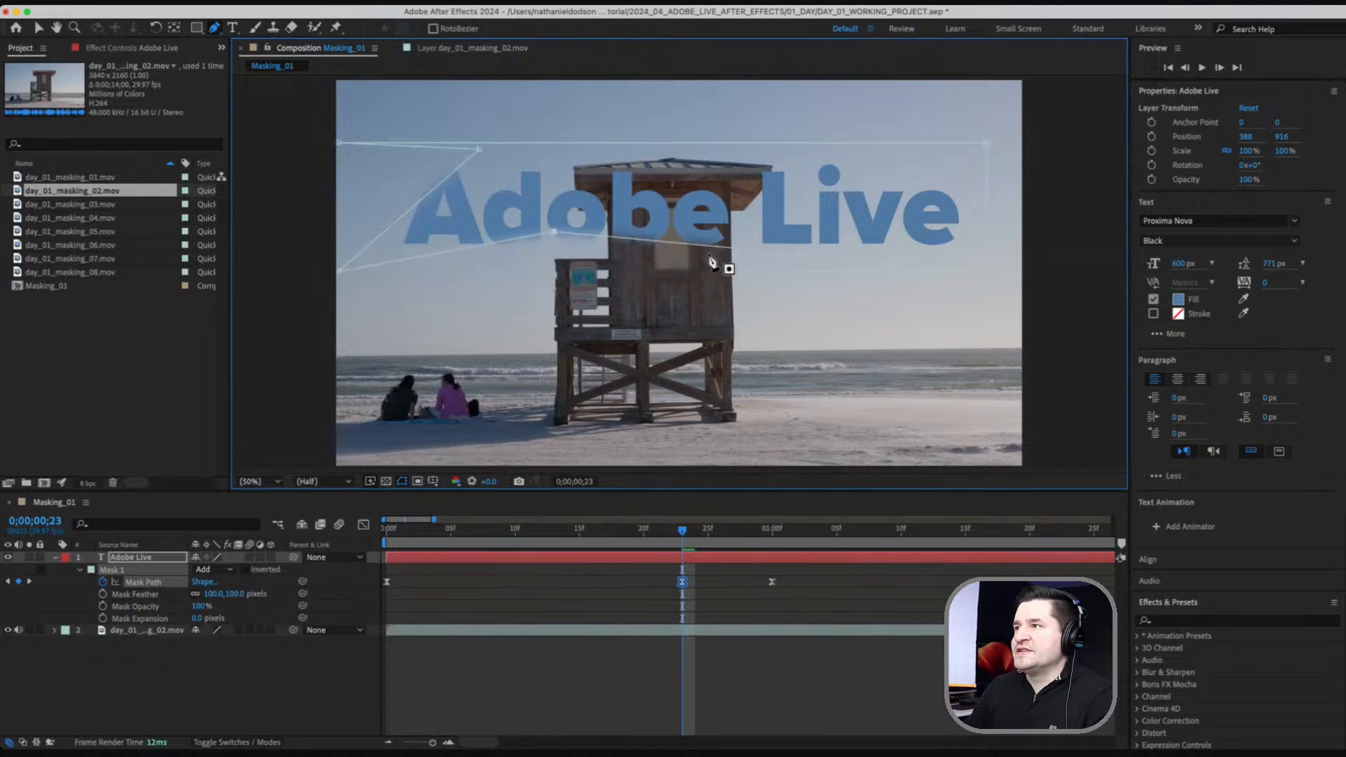
mouse_move(712, 246)
mouse_down()
mouse_move(722, 266)
mouse_move(697, 260)
mouse_up()
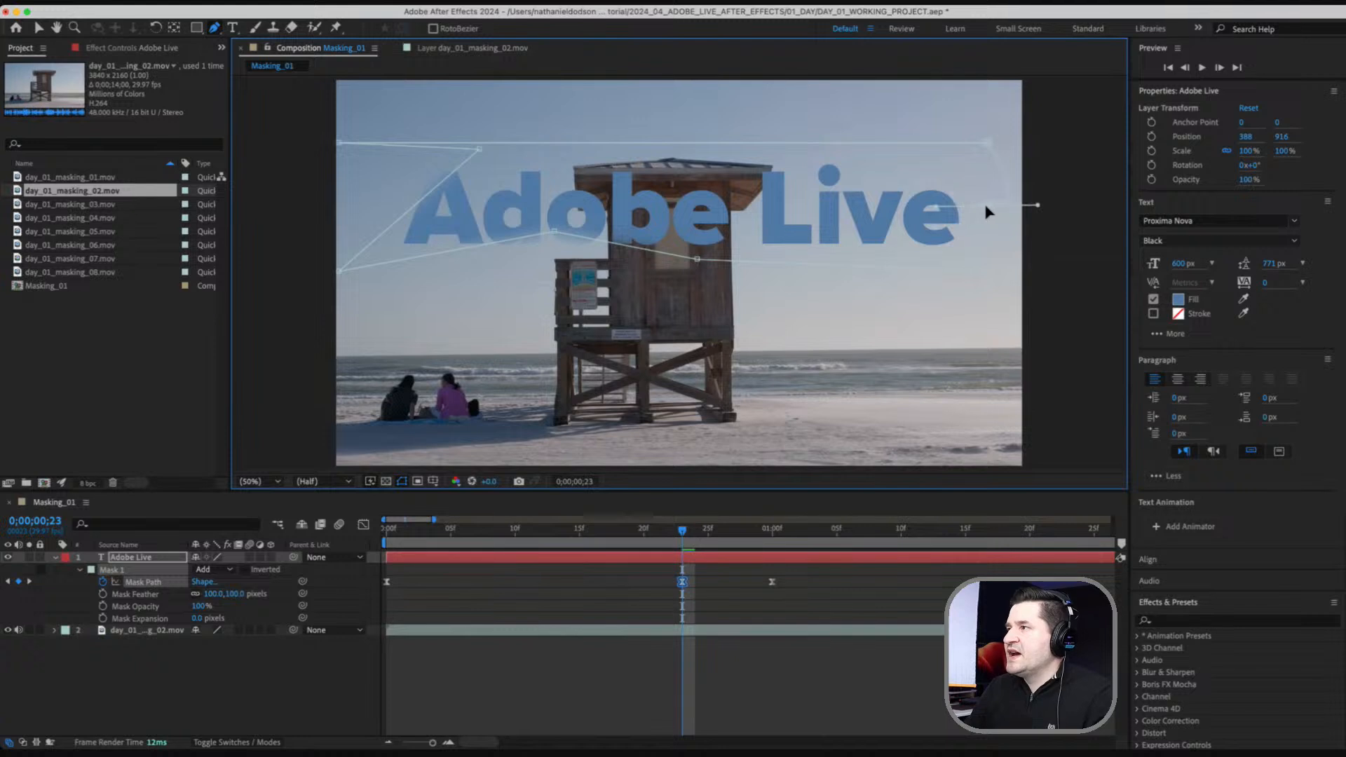
drag(987, 212, 1050, 227)
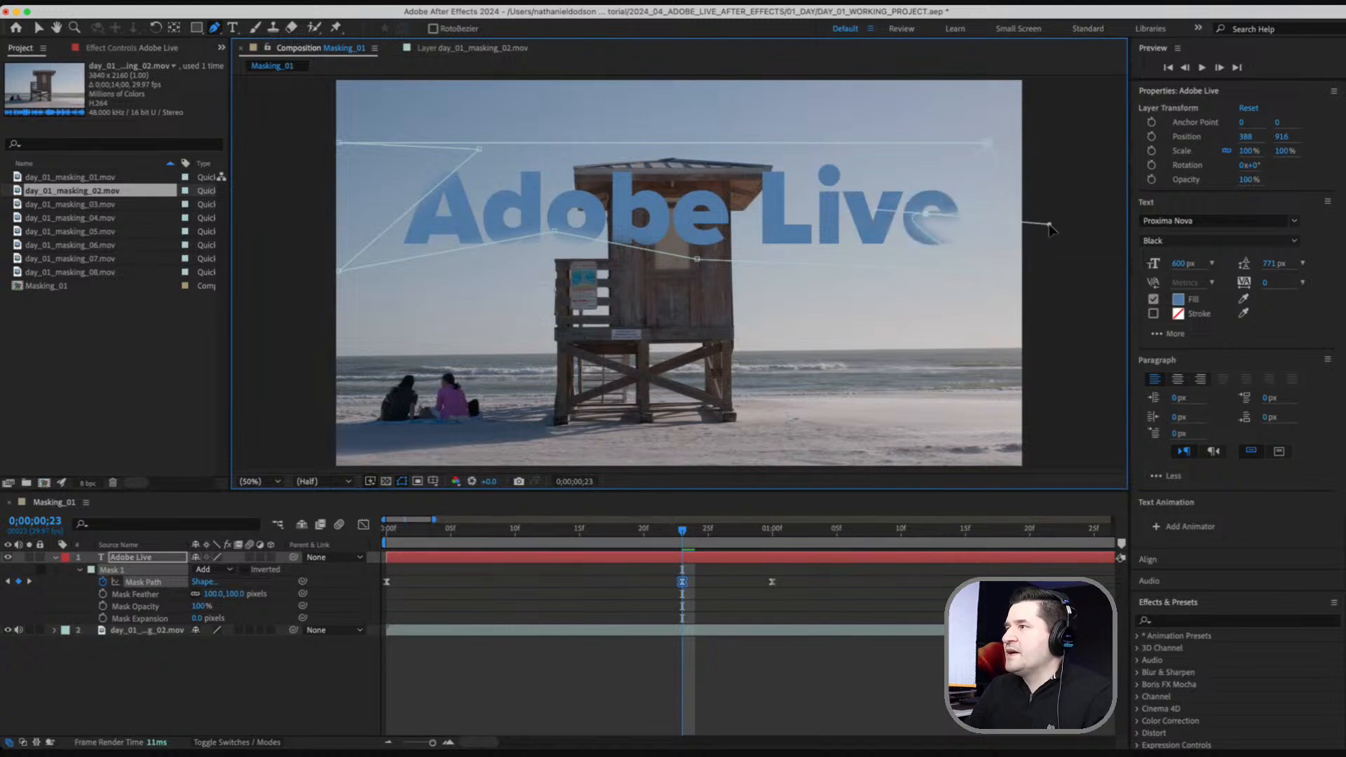
drag(848, 204, 870, 216)
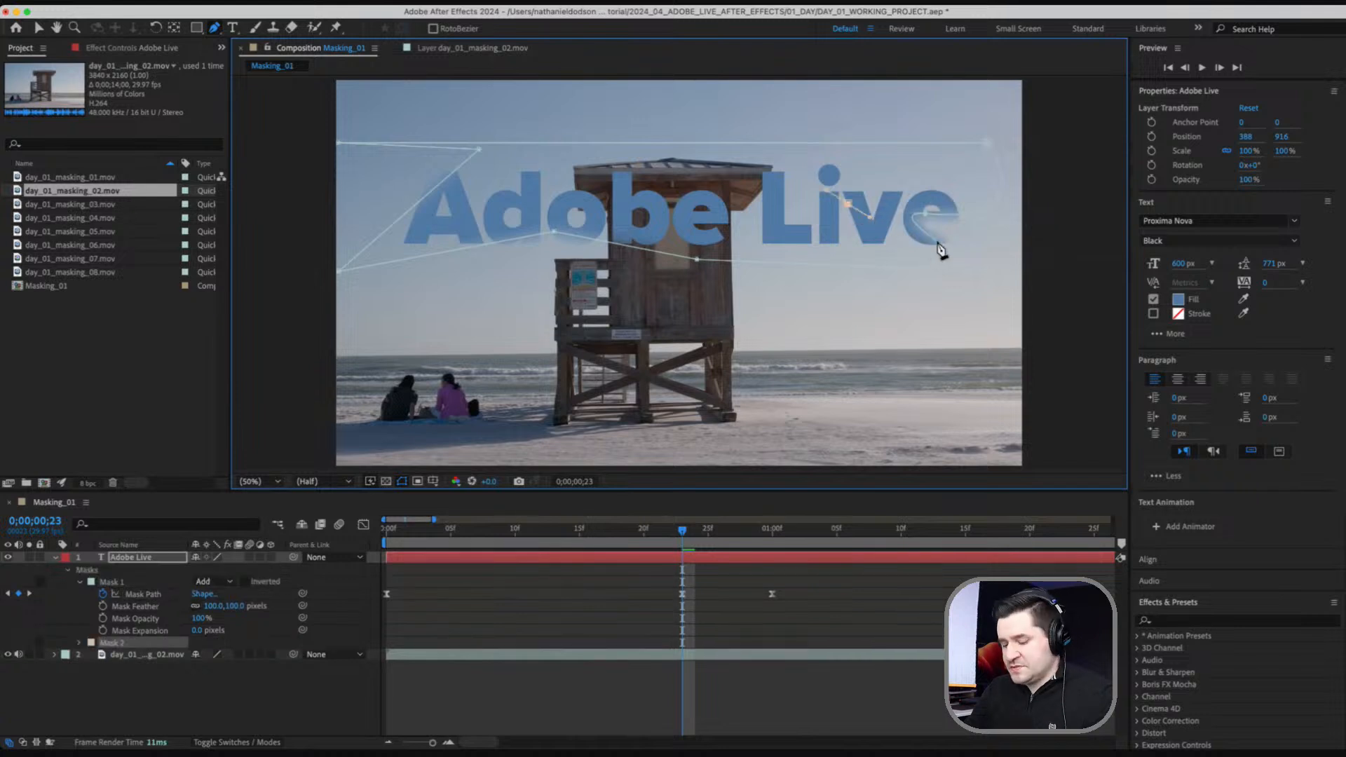
Undo the stray second mask and move Mask 1's curved right-edge point over to the end of the "e" in "Live".
key(super+z)
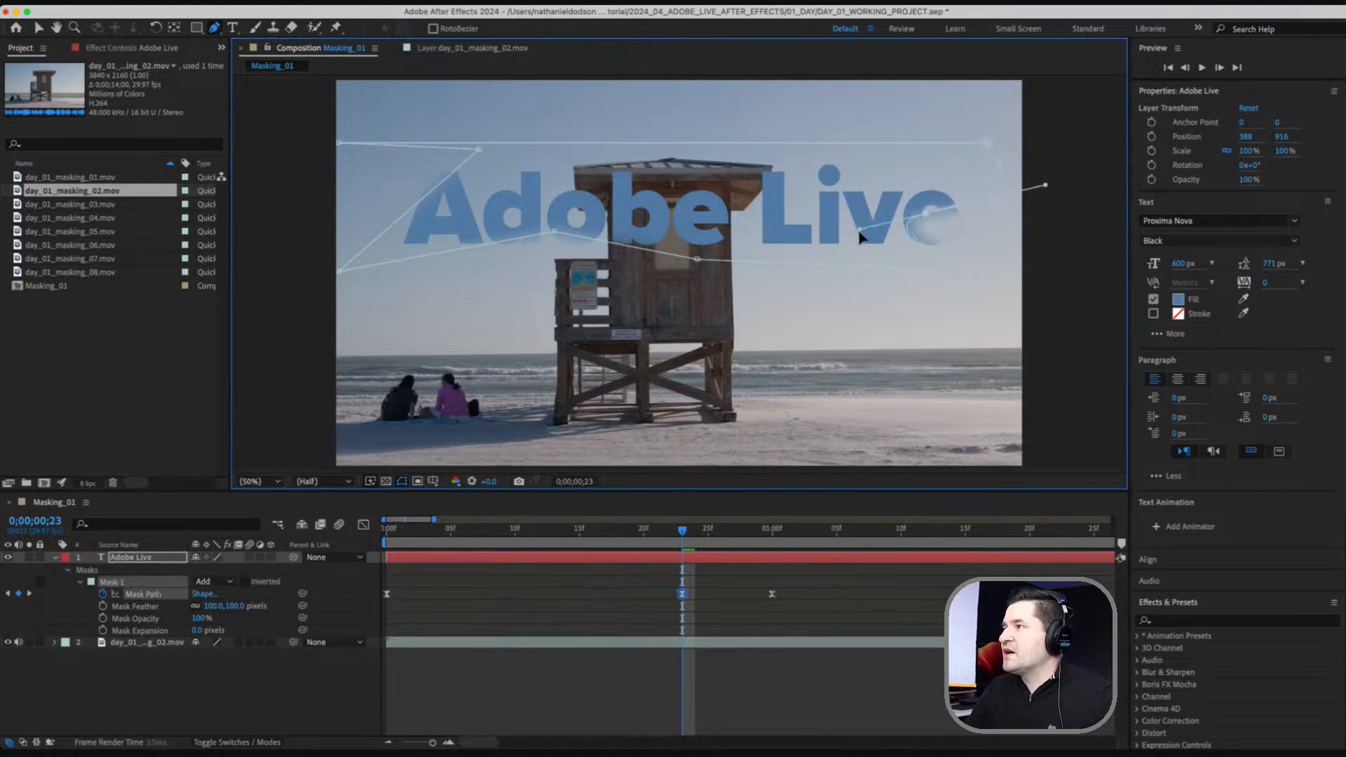
drag(861, 237, 962, 218)
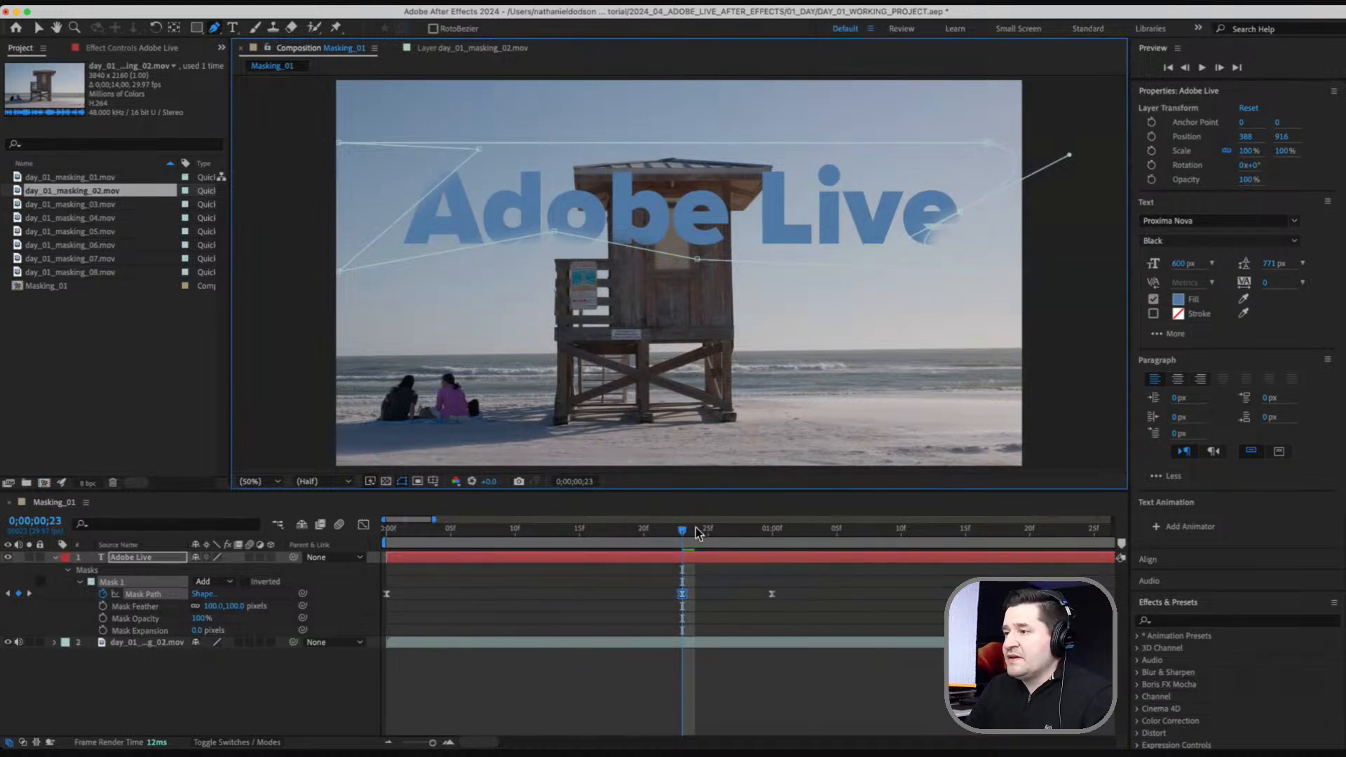
Delete the Mask Path keyframe at 0;00;01;00 and move the distorted-shape keyframe from 0;00;00;23 into its place.
drag(697, 535, 774, 545)
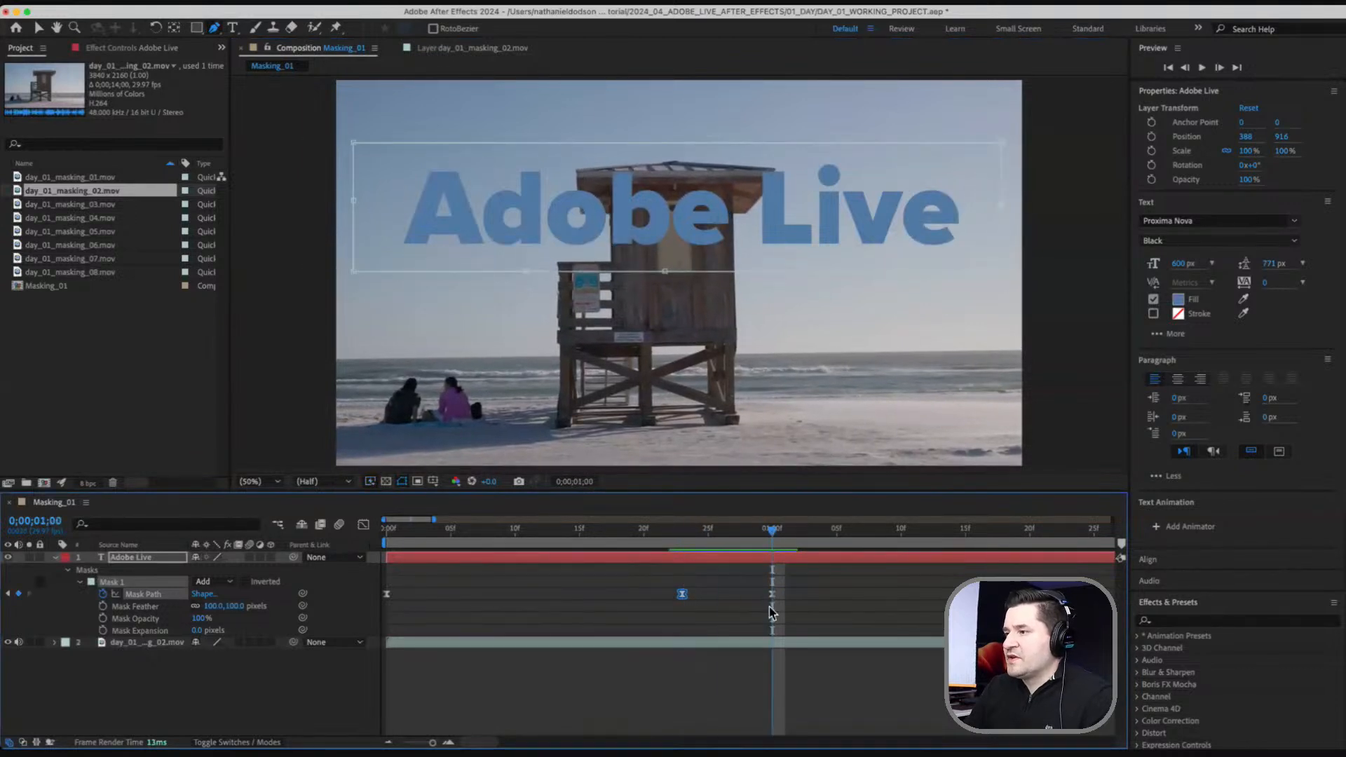
click(770, 607)
click(771, 595)
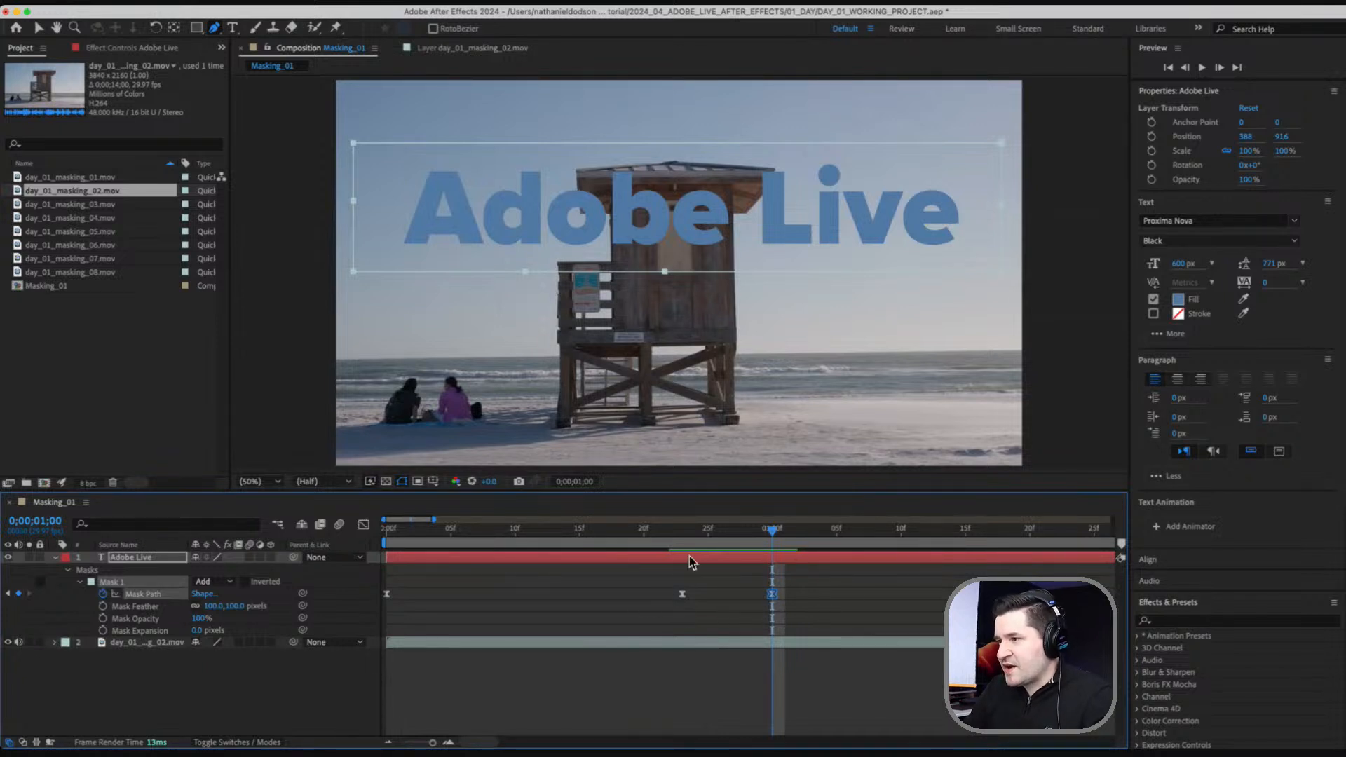
click(684, 530)
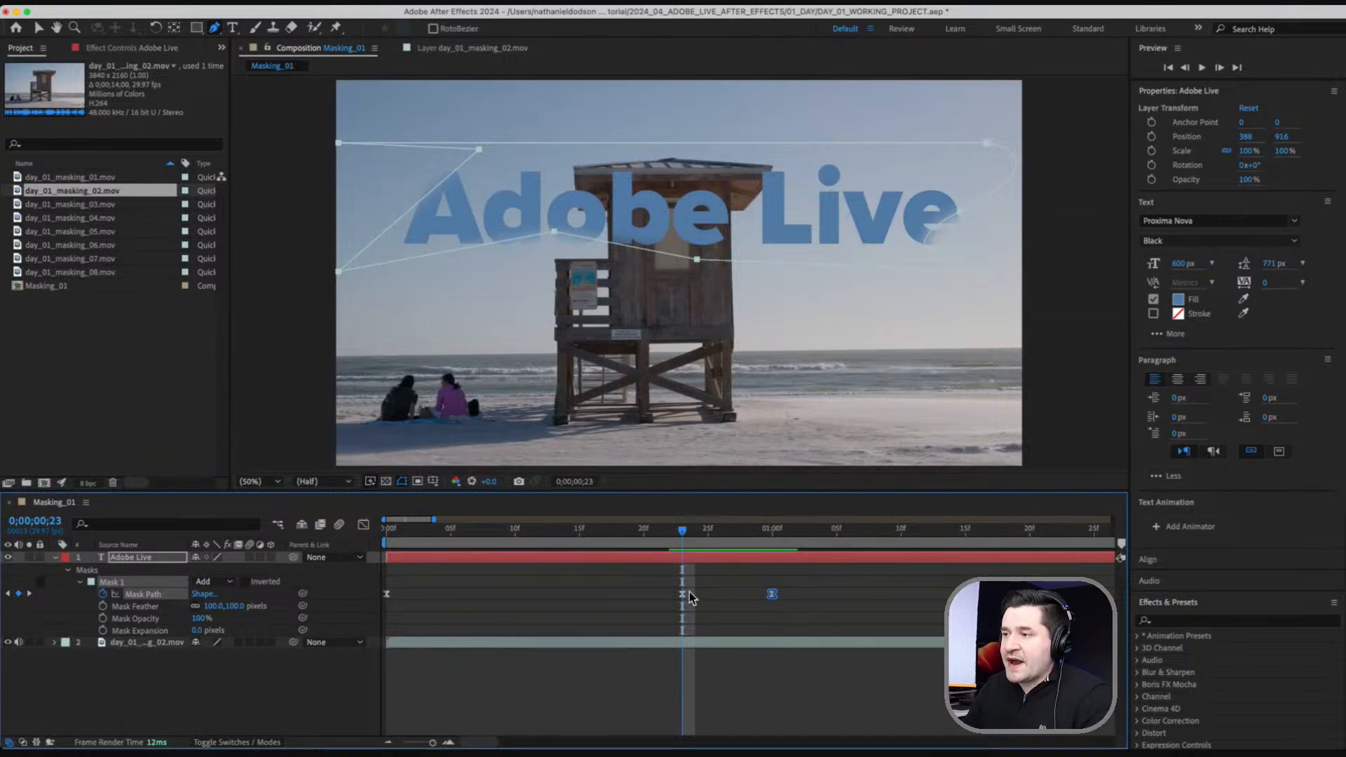
mouse_move(684, 534)
mouse_down()
mouse_move(771, 540)
mouse_move(686, 541)
mouse_up()
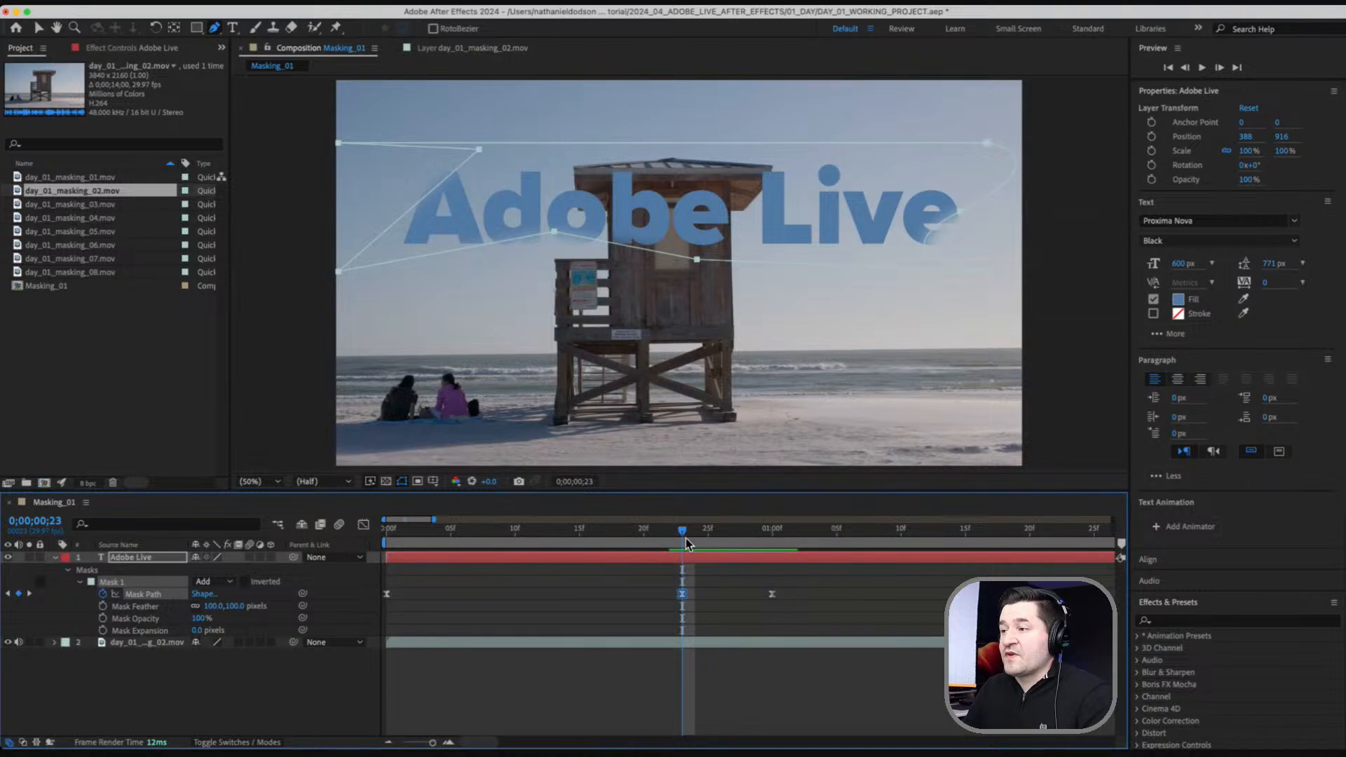
drag(682, 537, 773, 531)
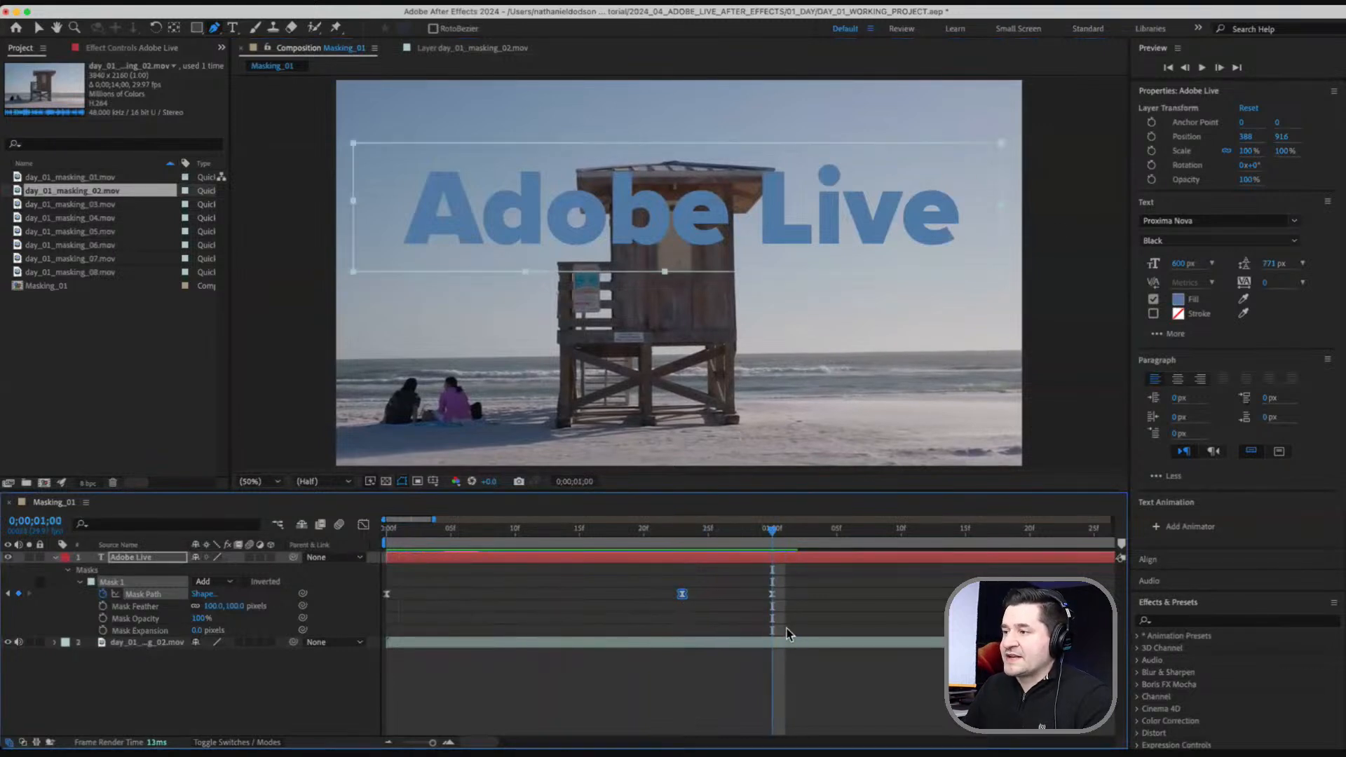
click(772, 596)
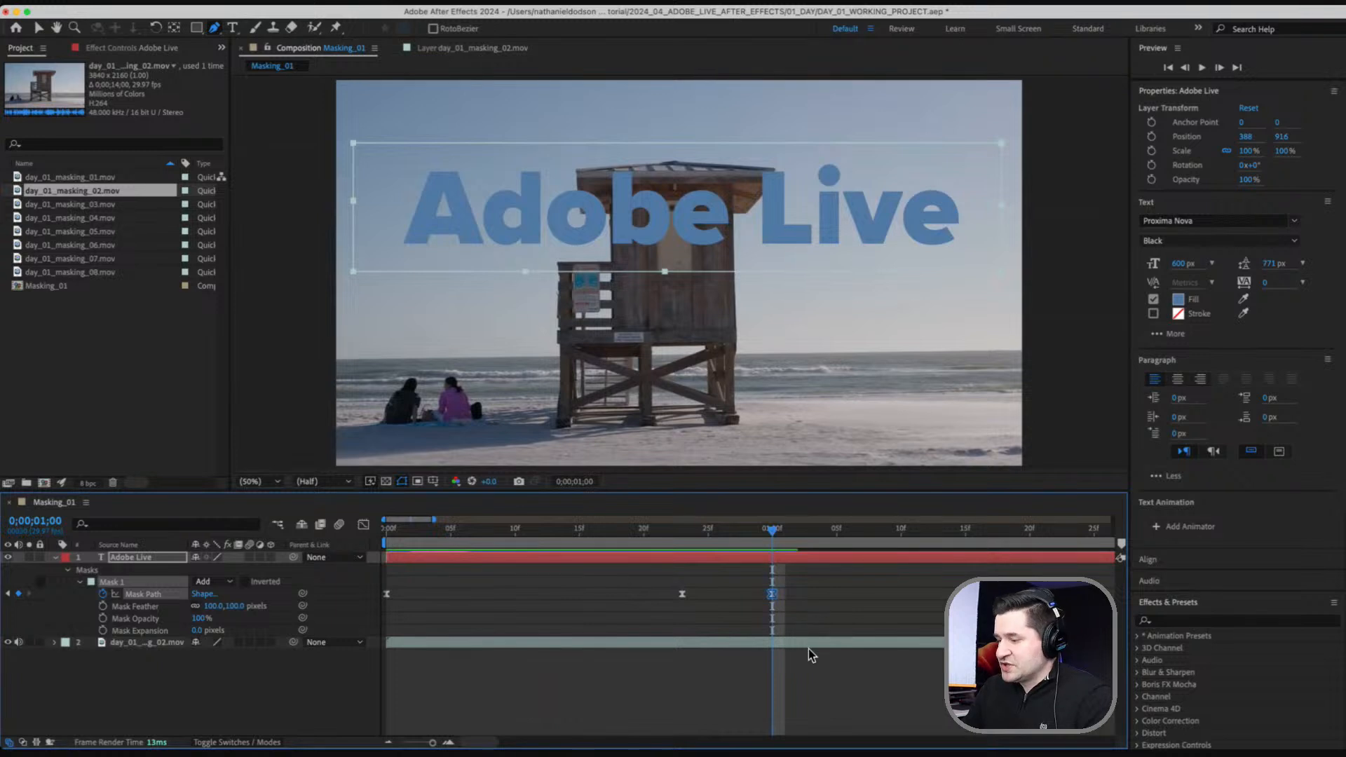
key(Delete)
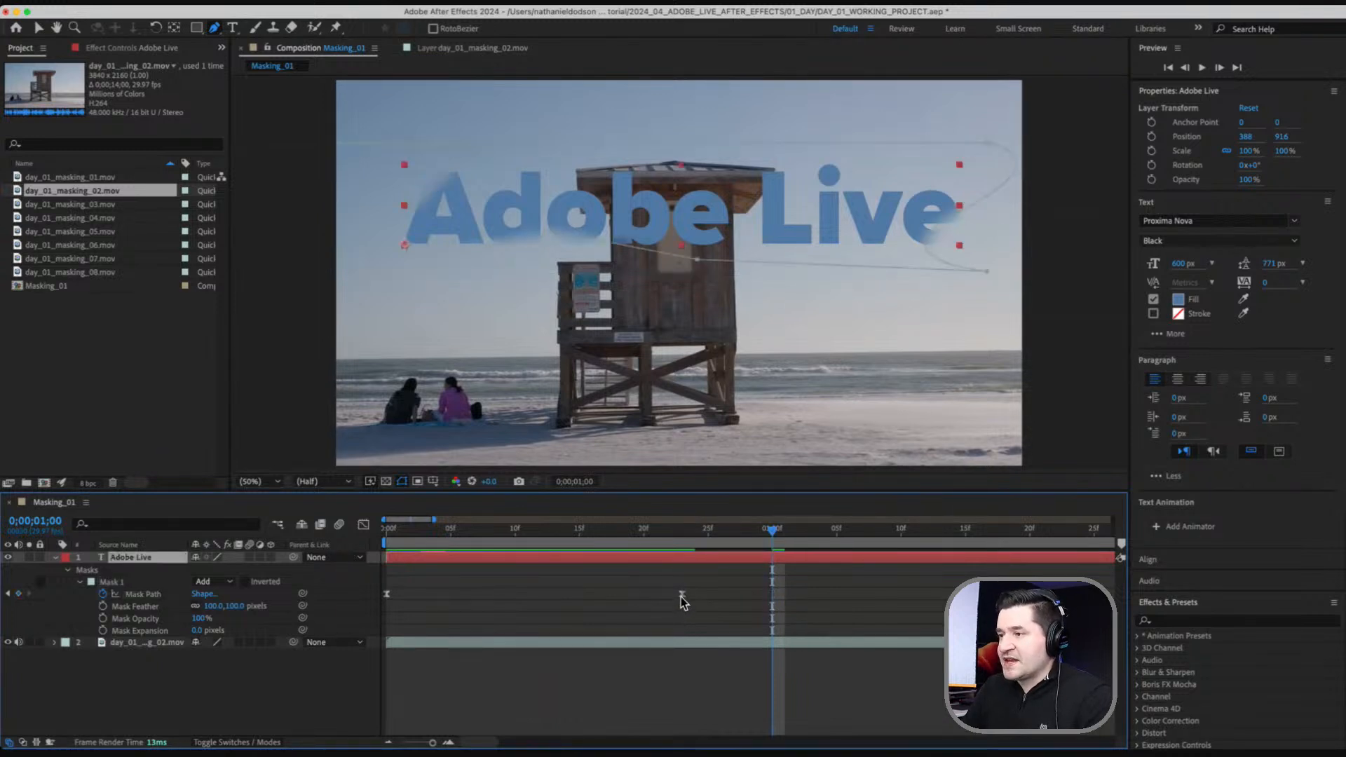
drag(684, 598, 772, 599)
Scrub back from 0;00;01;00 and play the title reveal with the distorted mask from the start.
drag(772, 530, 657, 554)
key(Home)
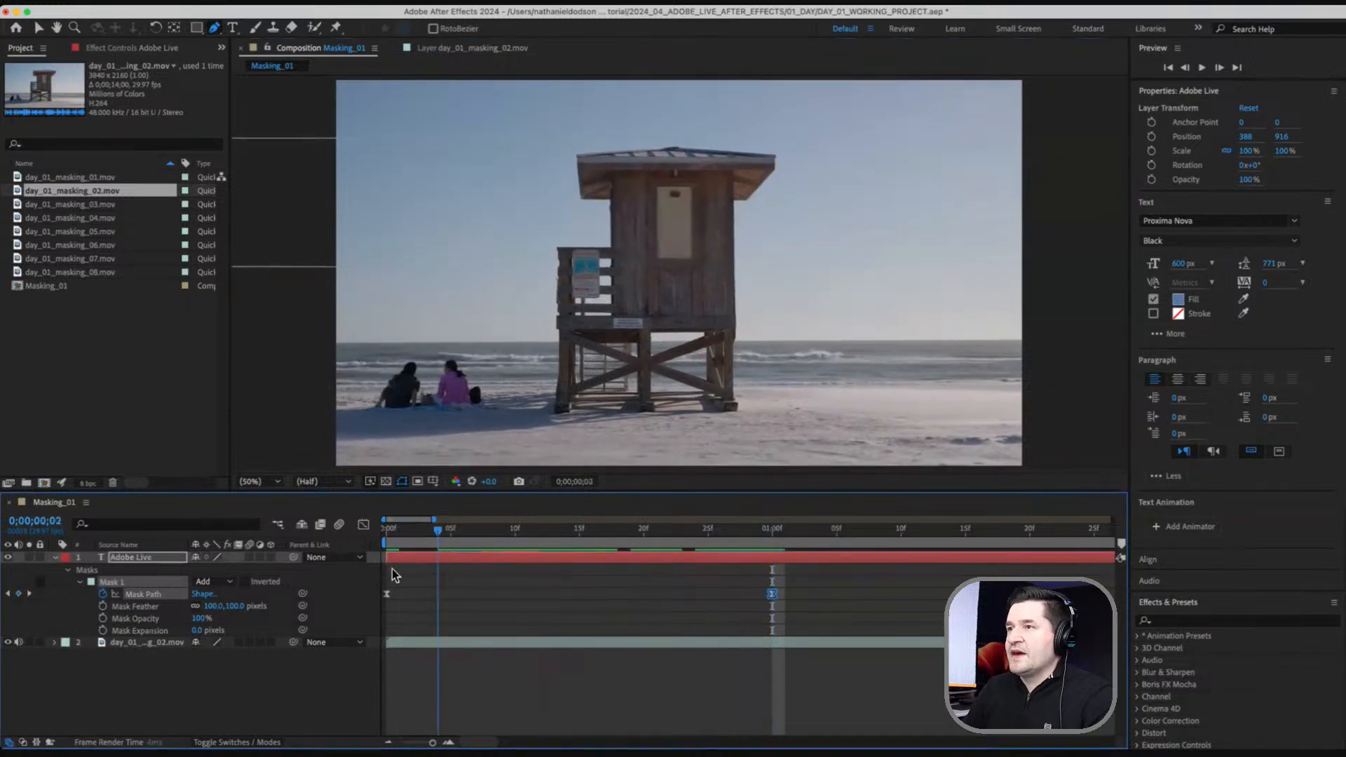
key(space)
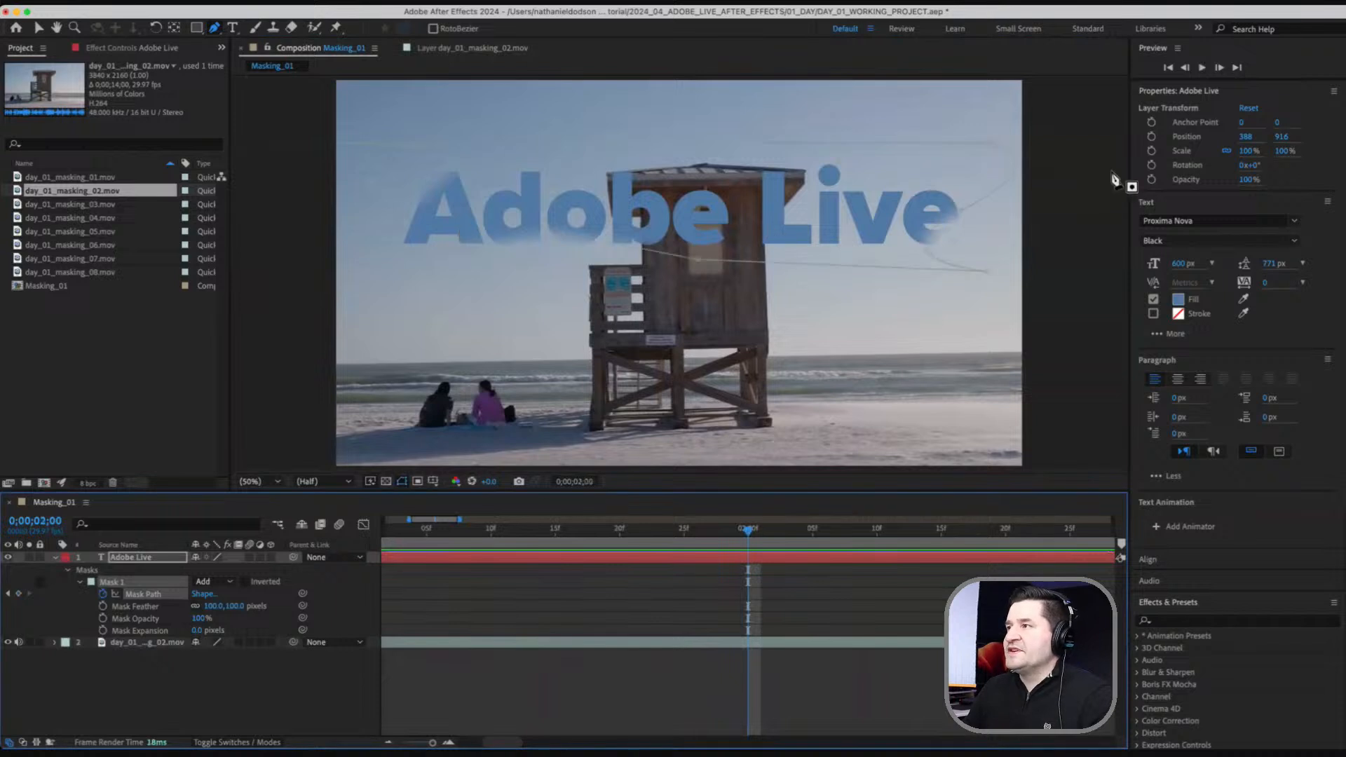
key(space)
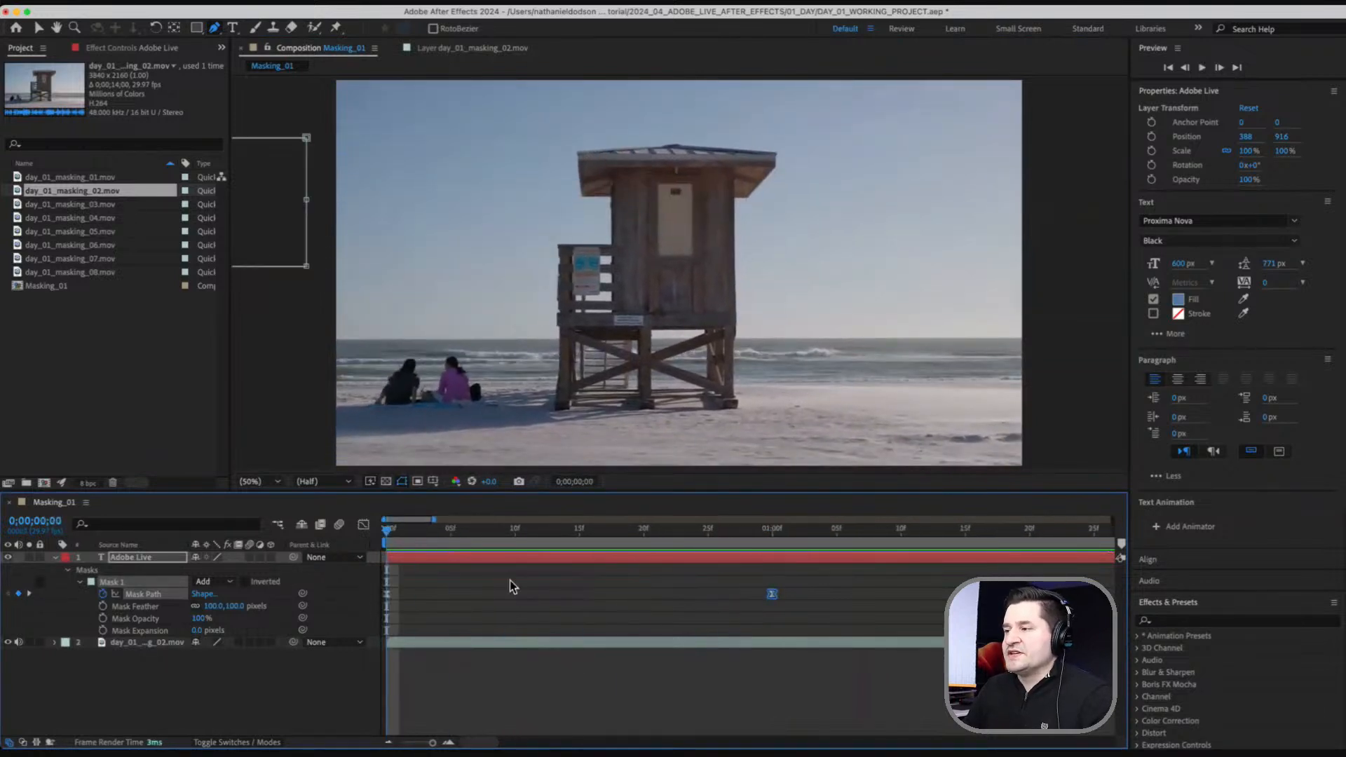
Apply Easy Ease Out to both Mask Path keyframes and check their curve in the Graph Editor before closing it.
click(364, 525)
click(364, 525)
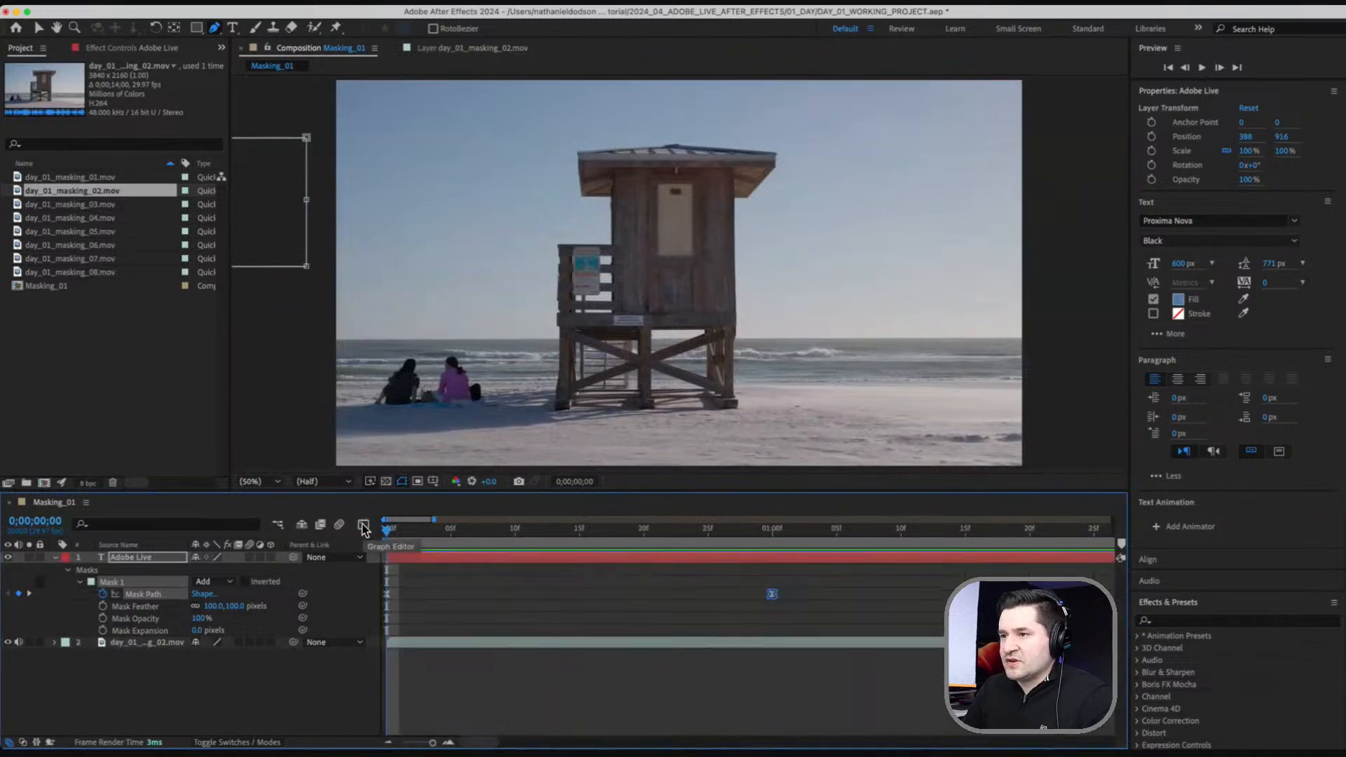
drag(787, 580, 385, 624)
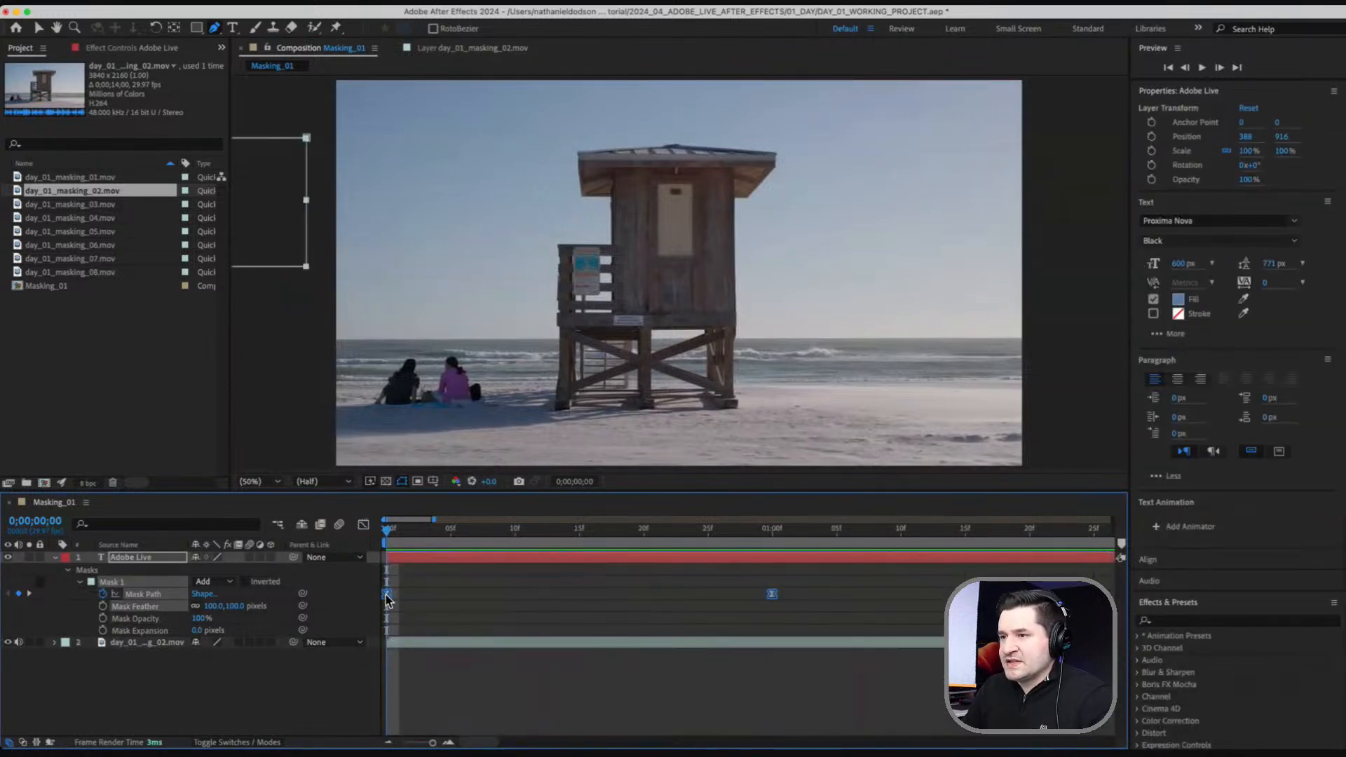
right_click(387, 595)
mouse_move(453, 742)
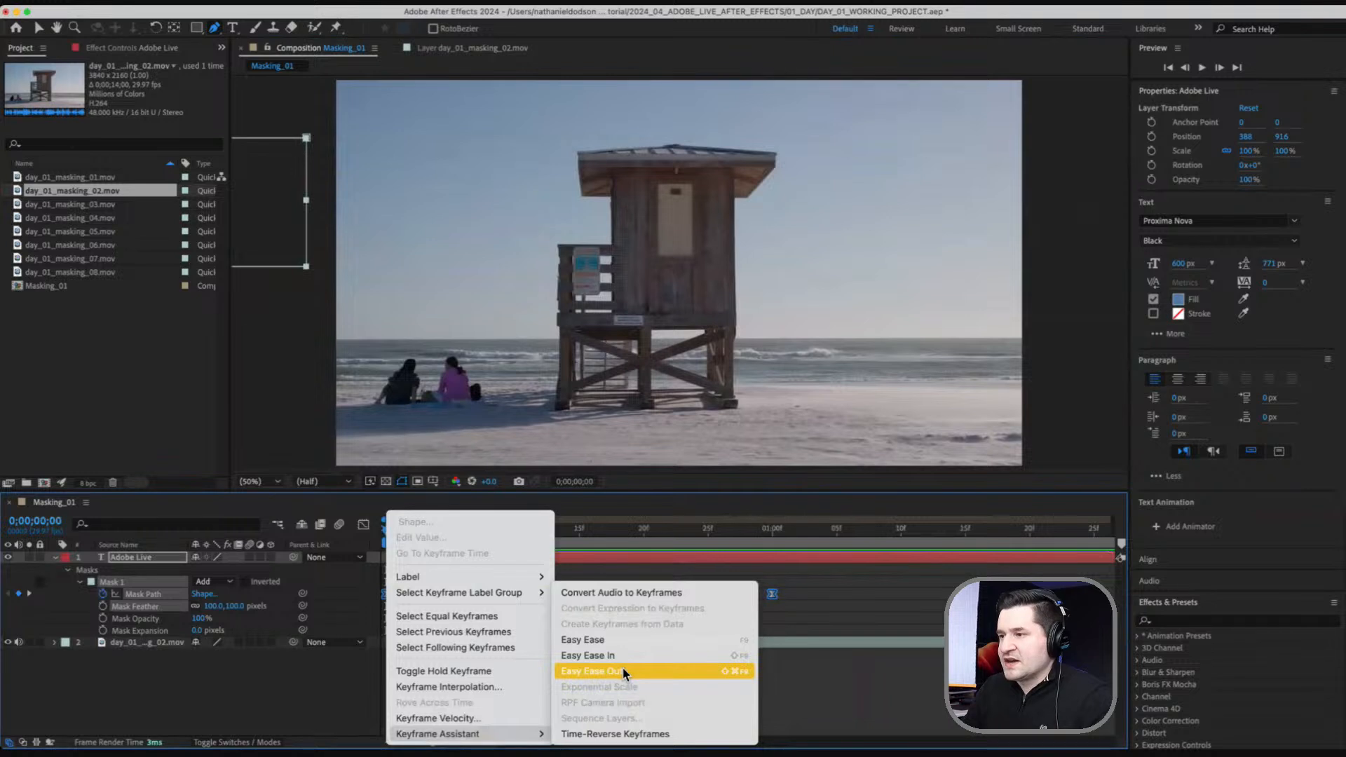
click(621, 670)
click(363, 525)
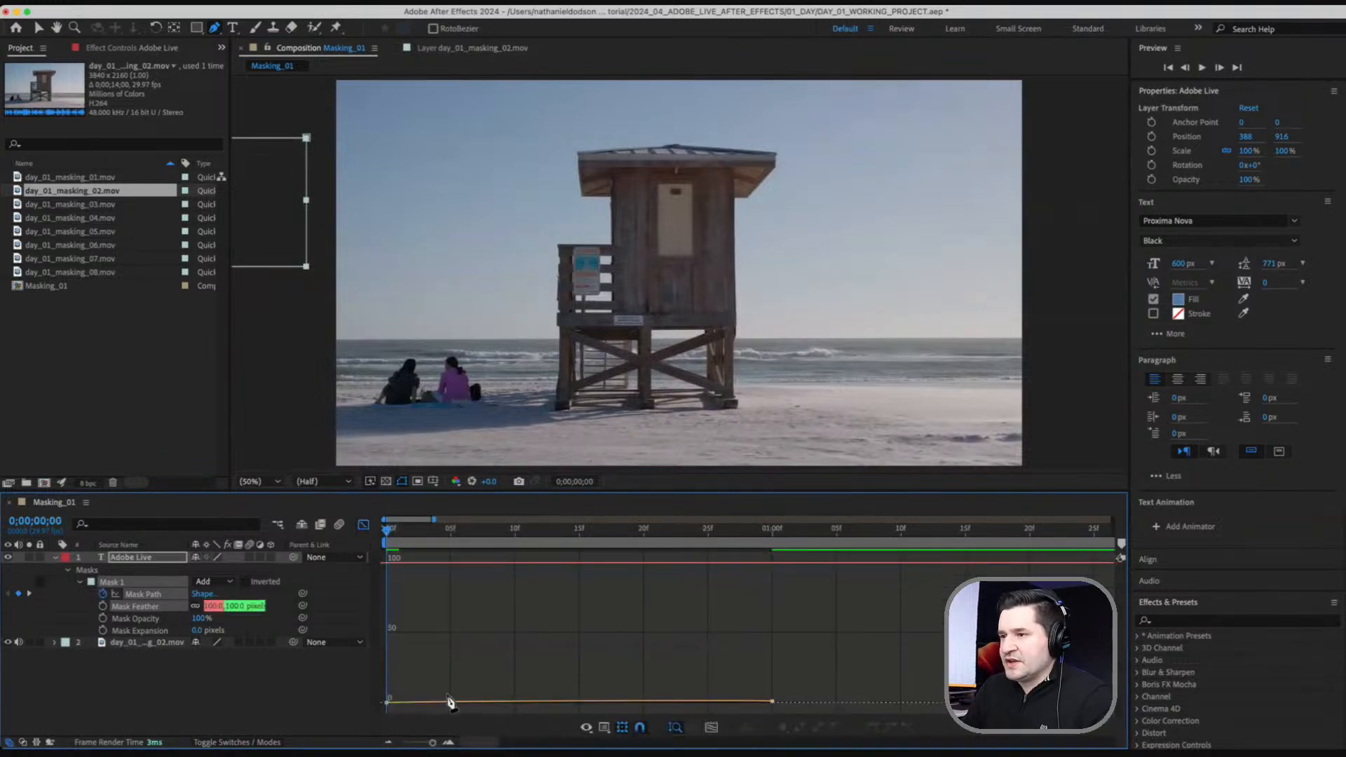
click(364, 525)
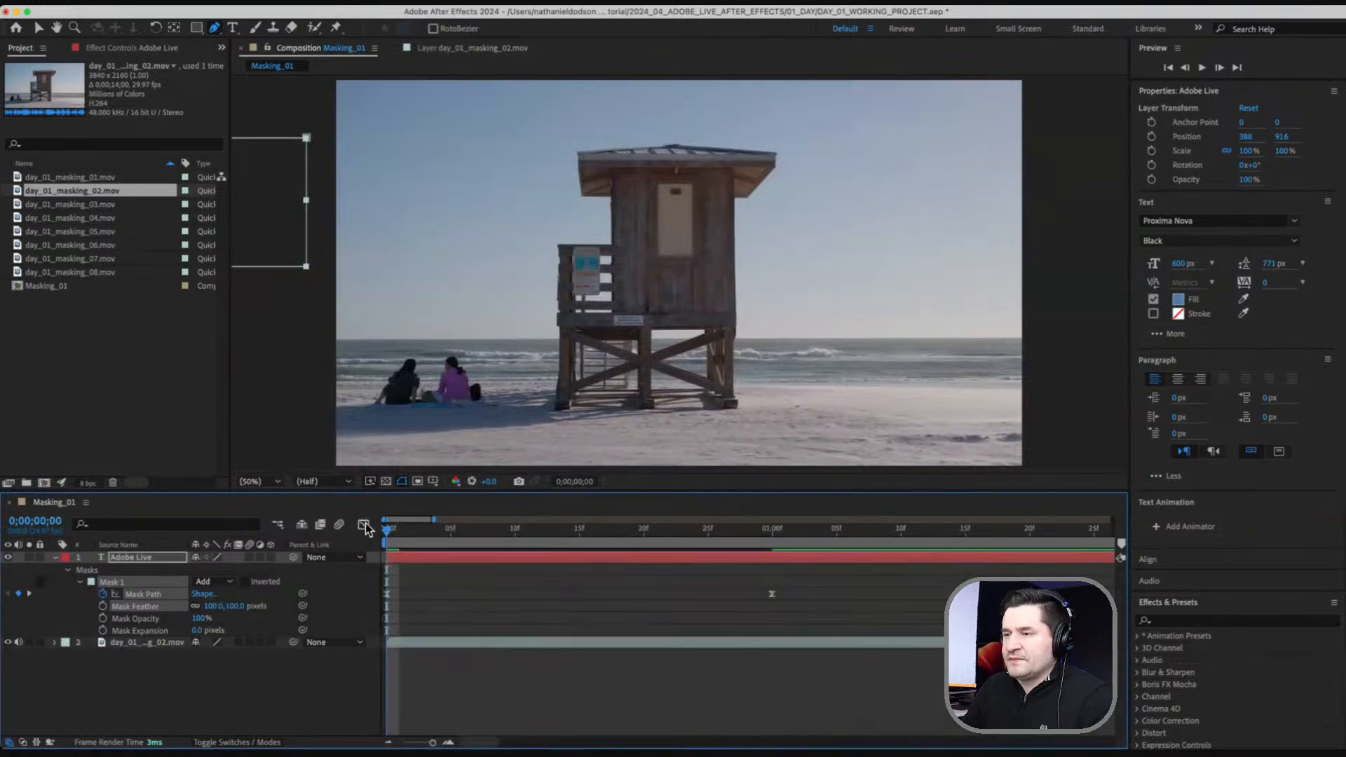
Play the eased title reveal, stop after the mask has finished moving, and collapse and deselect the Adobe Live layer.
click(476, 531)
key(space)
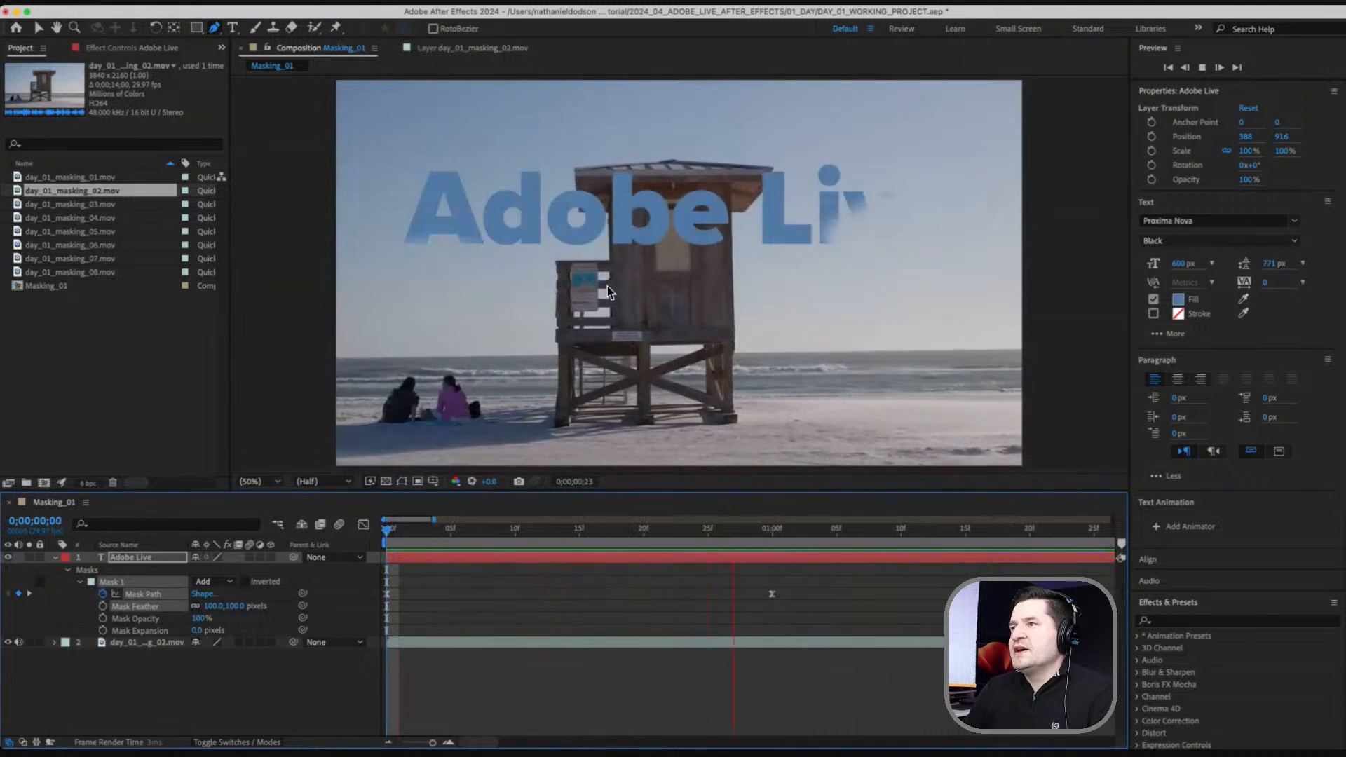
key(space)
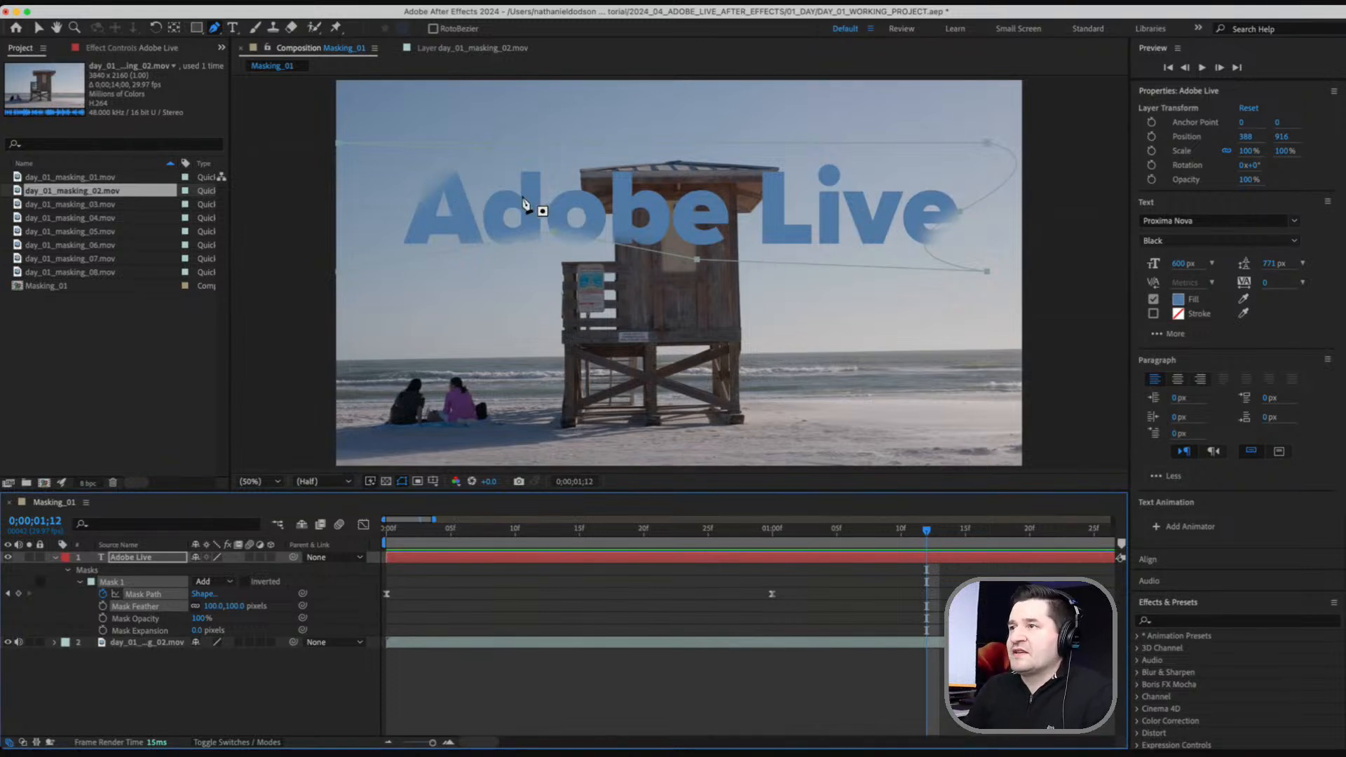
click(56, 558)
click(197, 666)
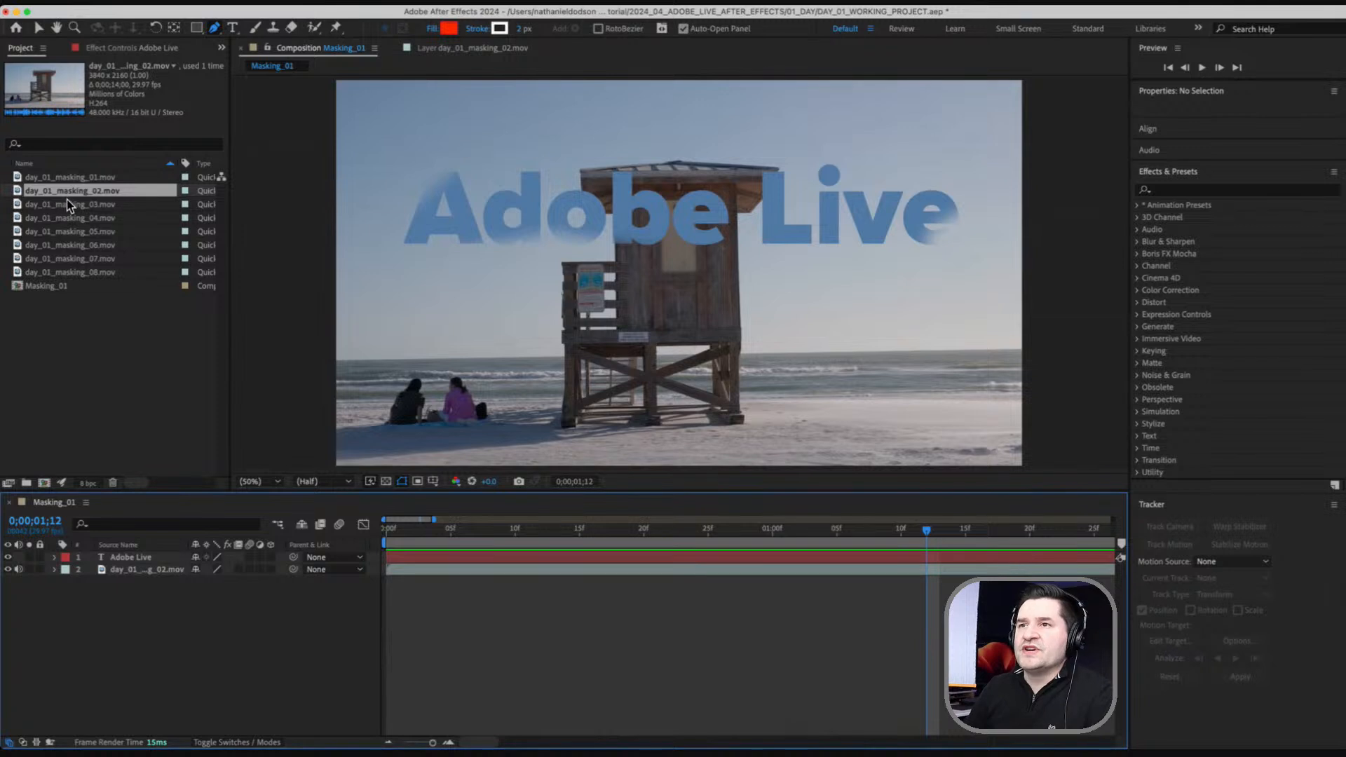
Examine the previews of the footage clips day_01_masking_04.mov to day_01_masking_08.mov to choose one for the next composition.
click(80, 216)
click(81, 233)
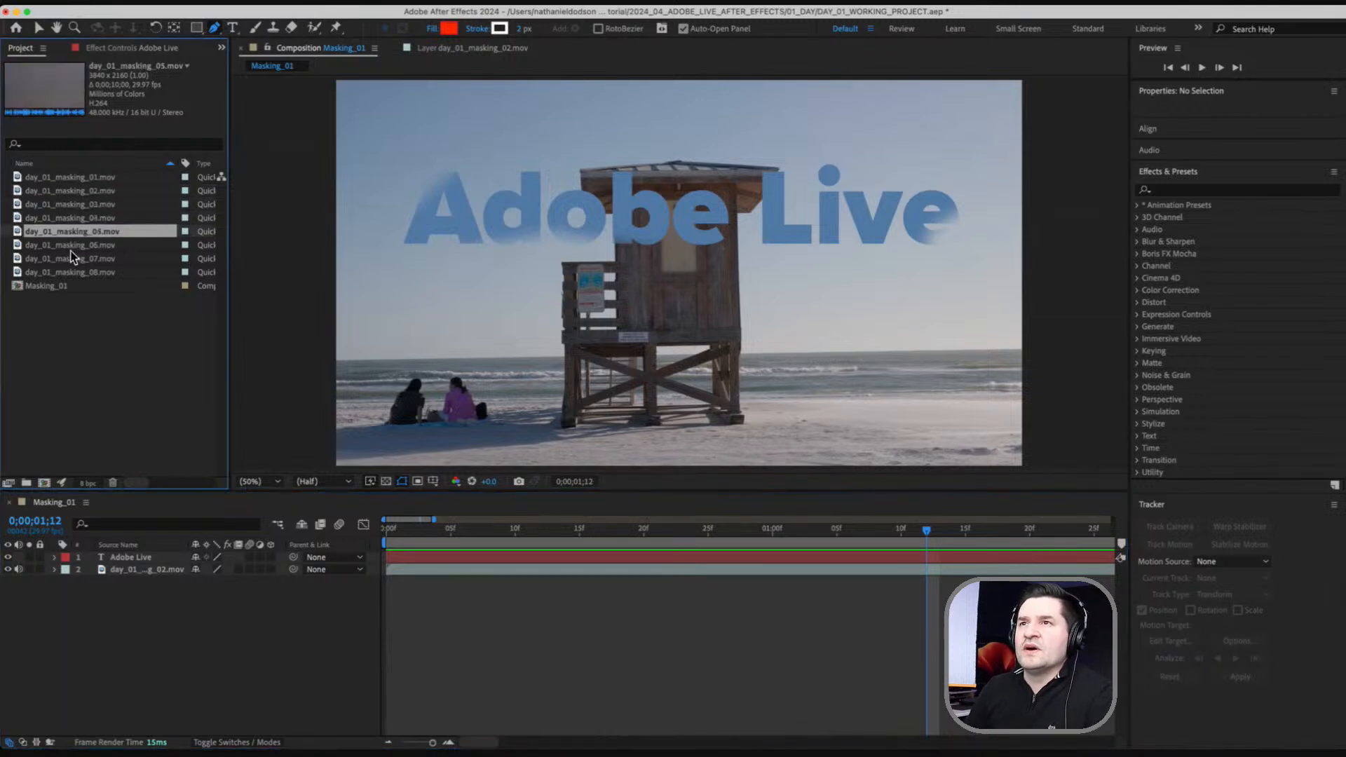
click(73, 246)
click(78, 258)
click(70, 274)
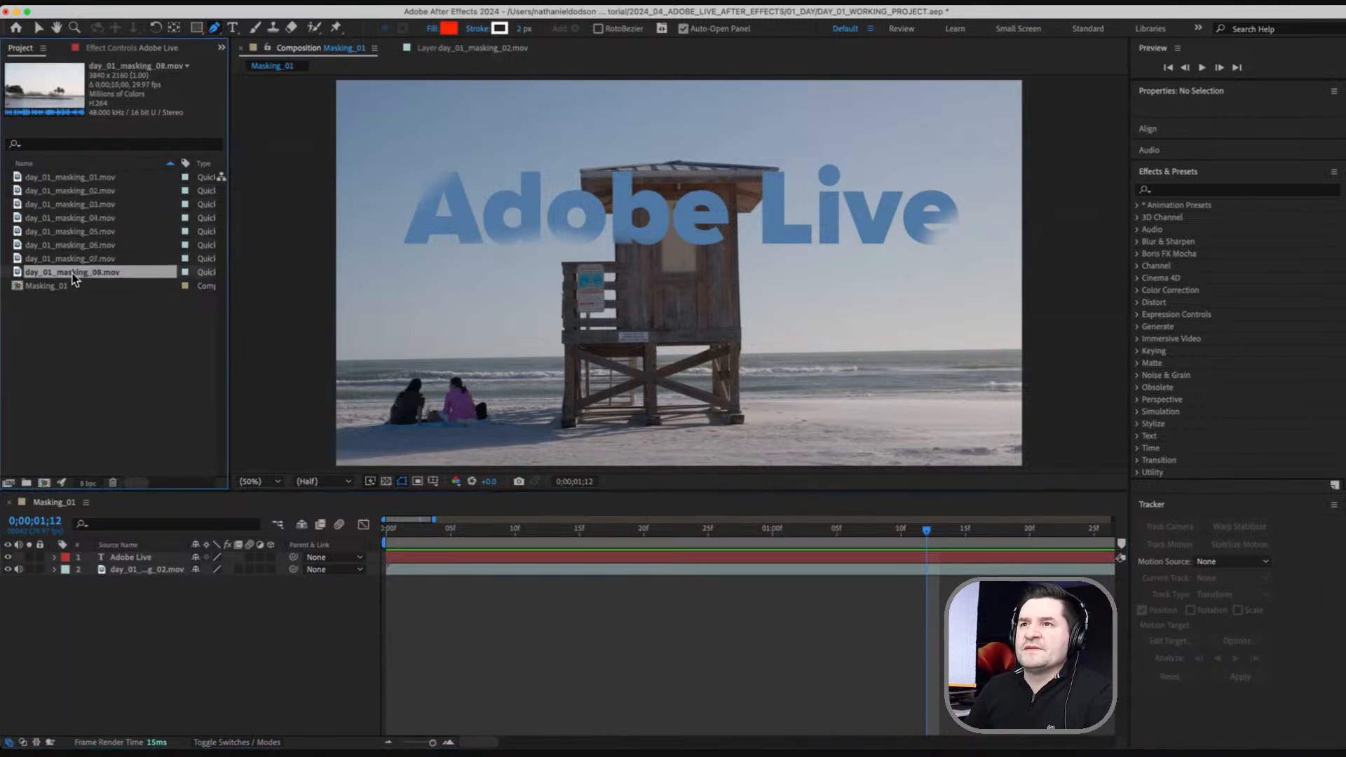
click(74, 258)
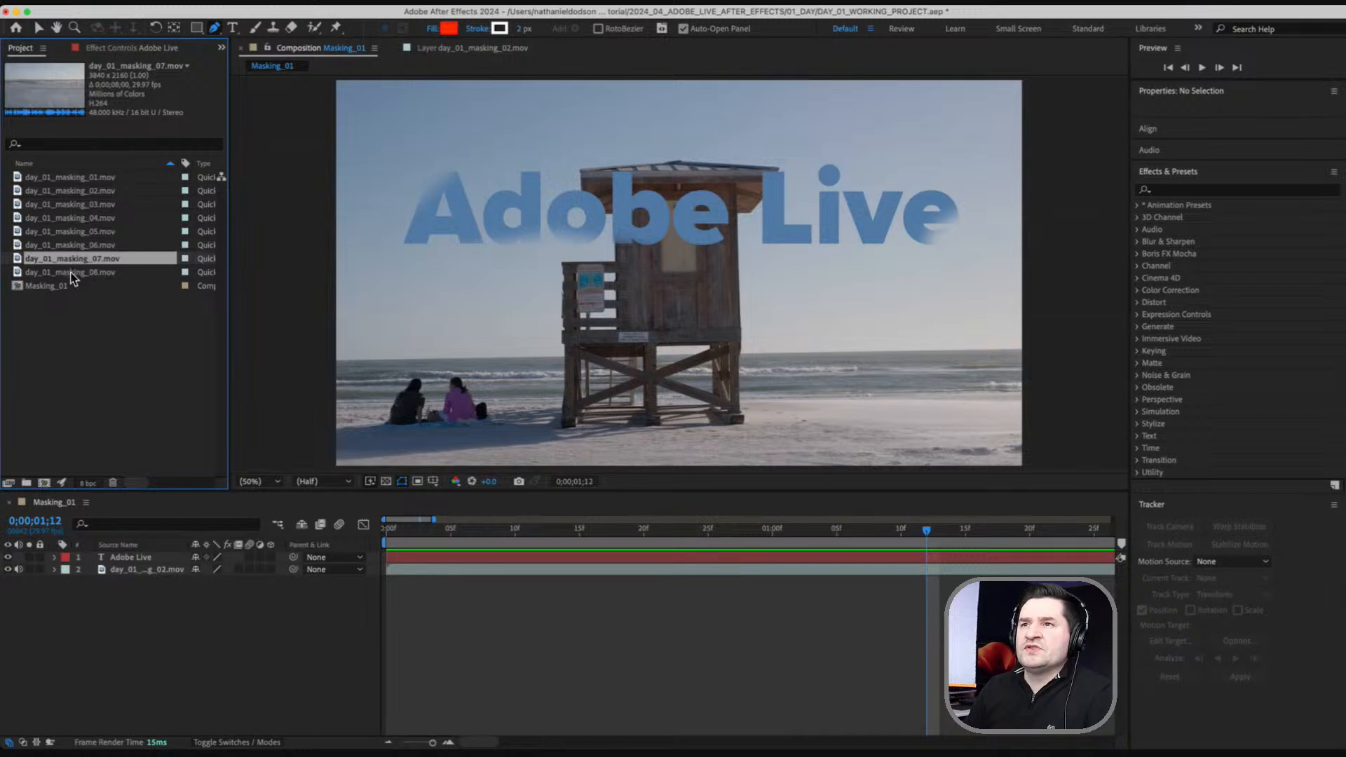
click(75, 274)
click(75, 246)
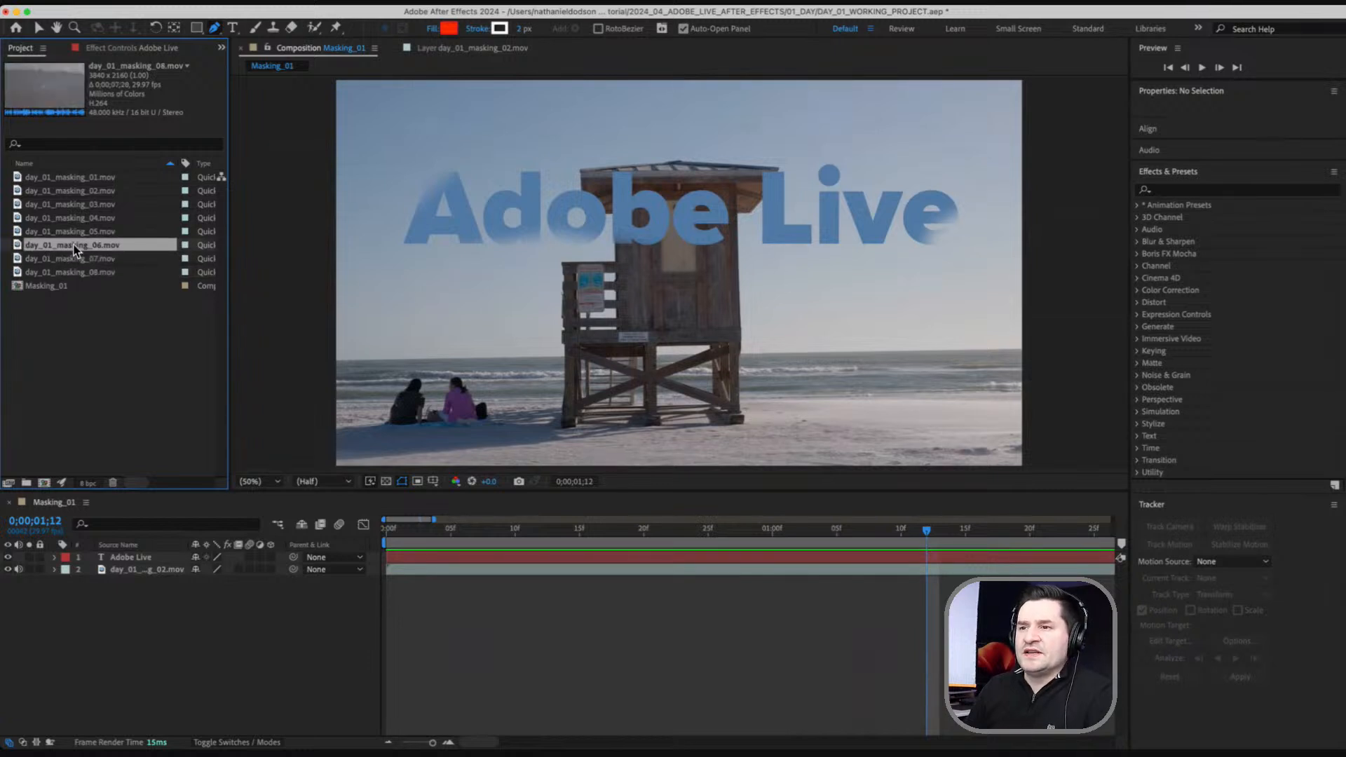
click(98, 350)
Duplicate the Masking_01 composition and open the copy, Masking_02.
click(28, 286)
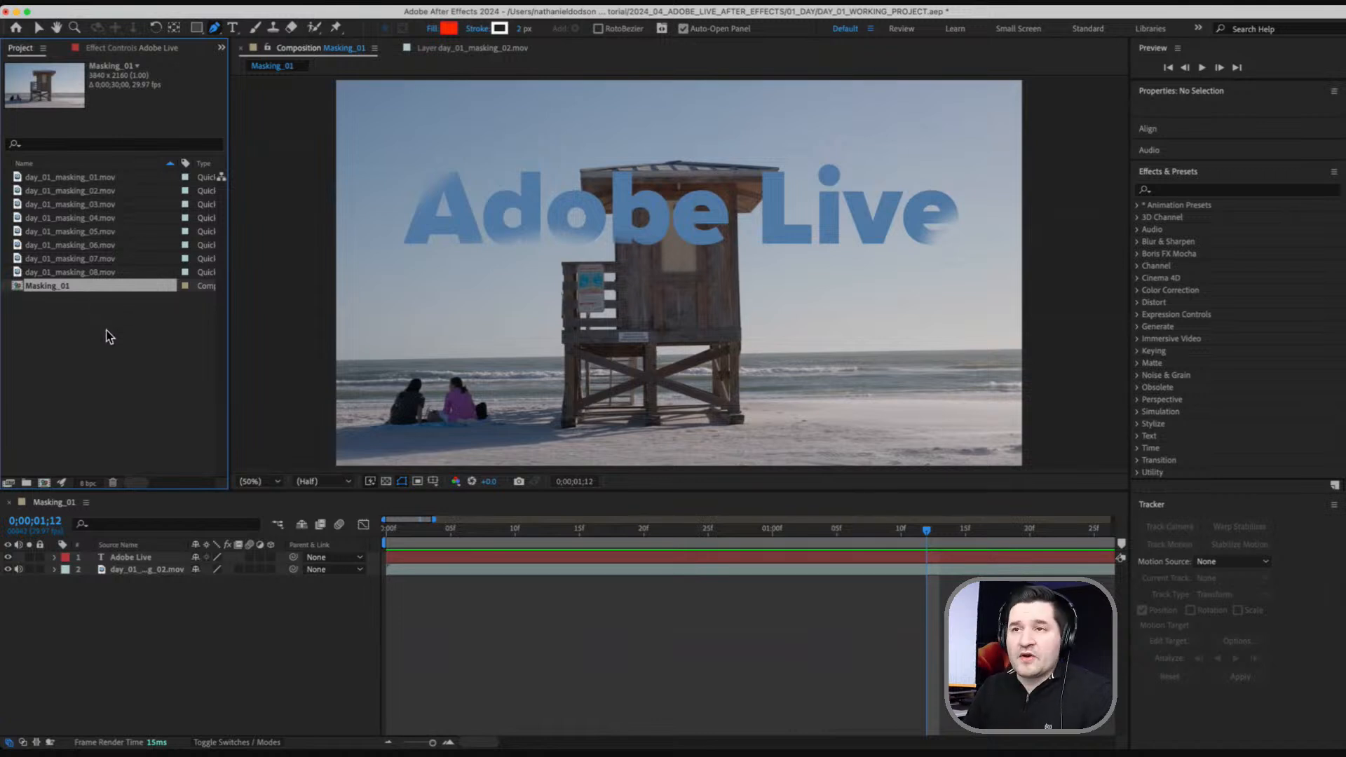
key(super+d)
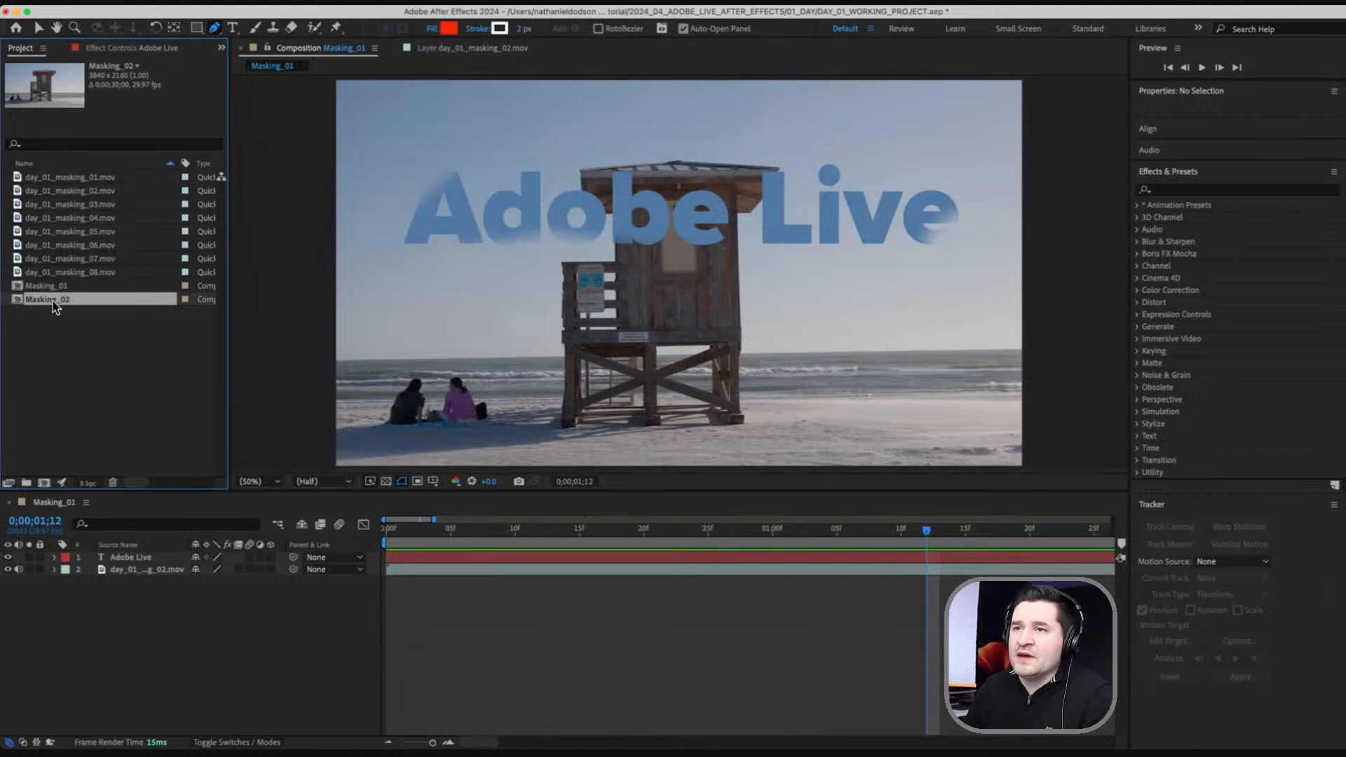
double_click(52, 301)
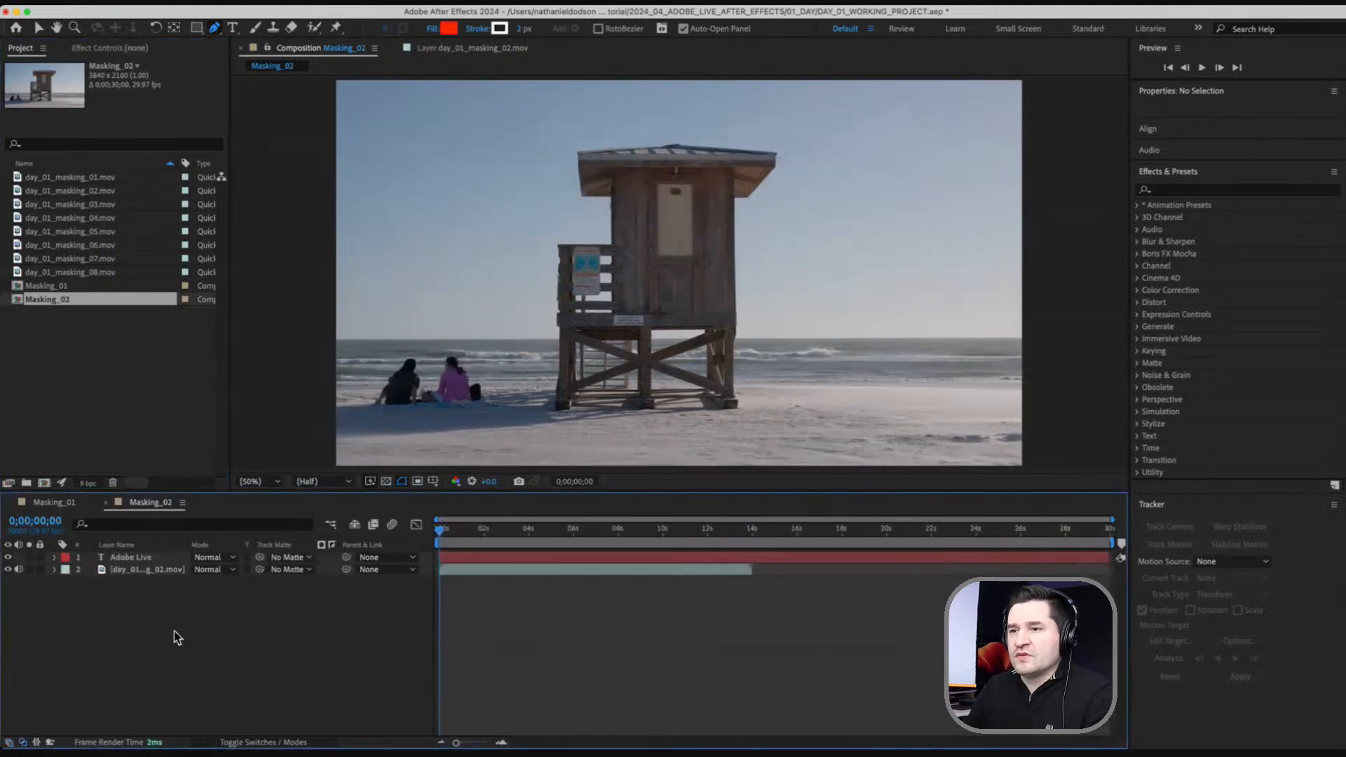
Delete all layers from Masking_02 and add the clip day_01_masking_06.mov to its timeline.
key(super+a)
key(Delete)
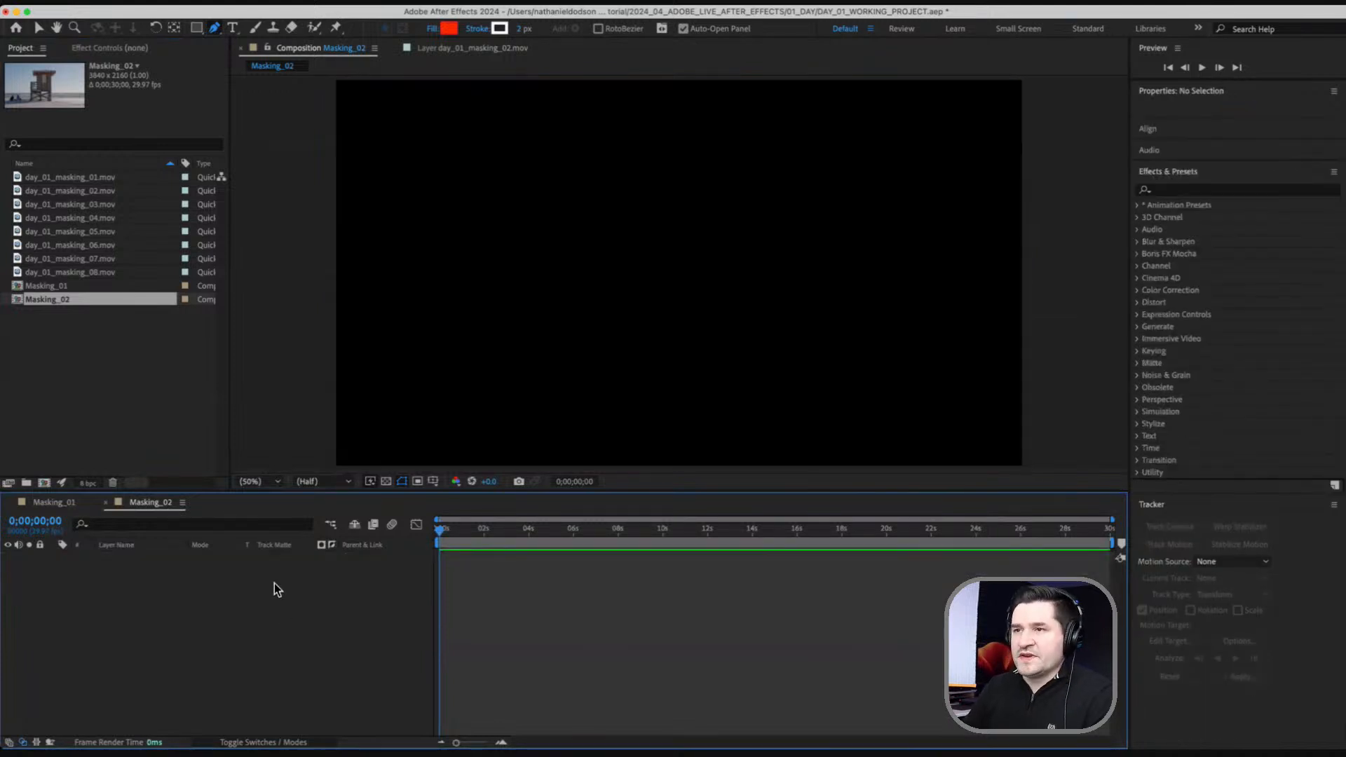
drag(99, 246, 182, 607)
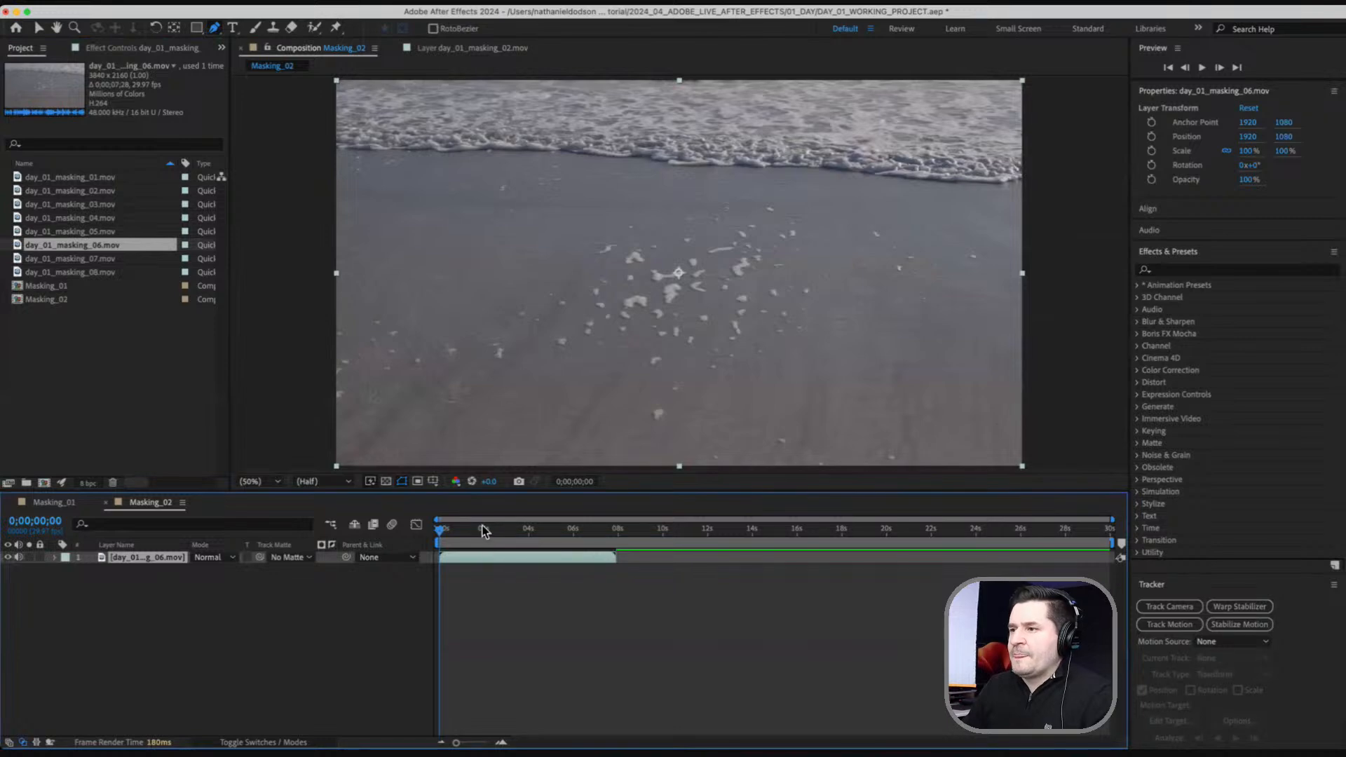
Scrub through the wave clip in Masking_02, time-reverse its layer, and play the reversed footage from near the start.
mouse_move(483, 532)
mouse_down()
mouse_move(574, 537)
mouse_move(450, 556)
mouse_move(578, 544)
mouse_move(452, 561)
mouse_move(537, 550)
mouse_move(499, 540)
mouse_up()
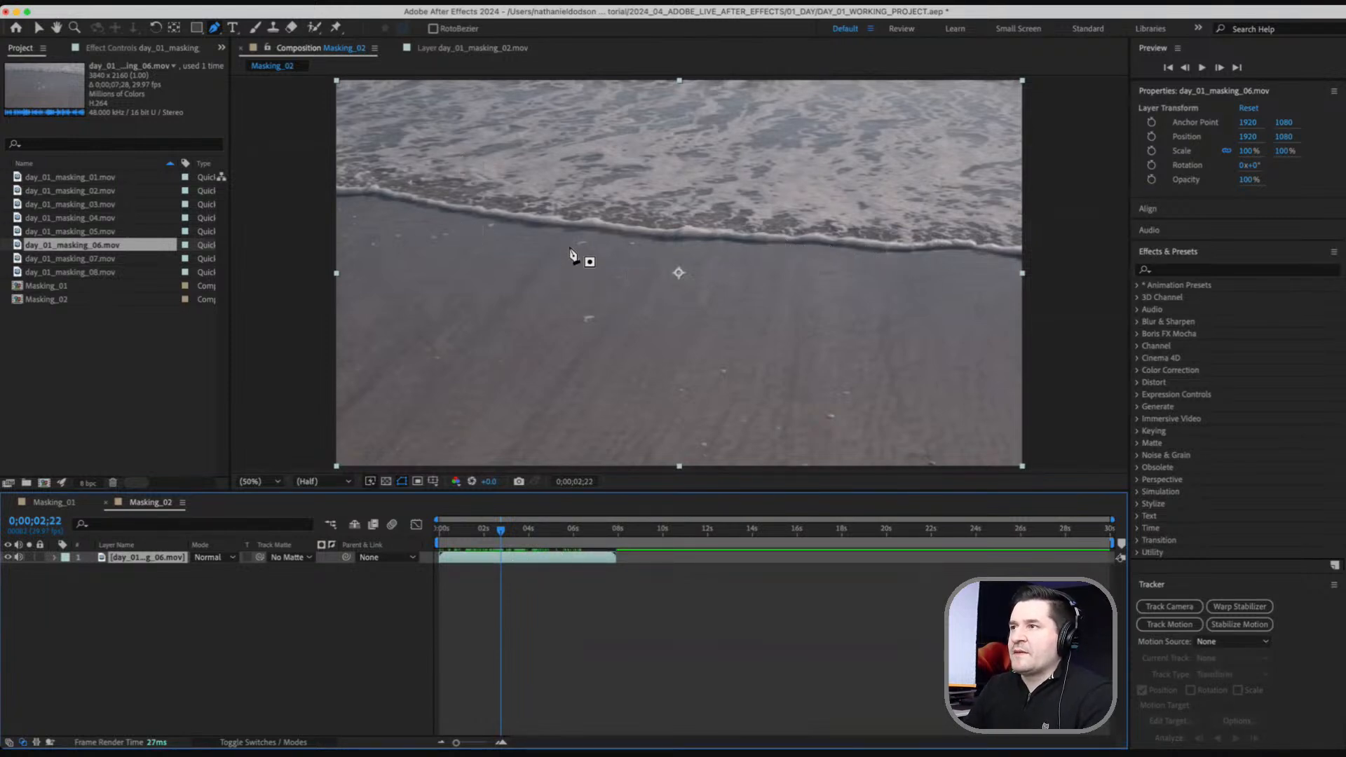
right_click(509, 558)
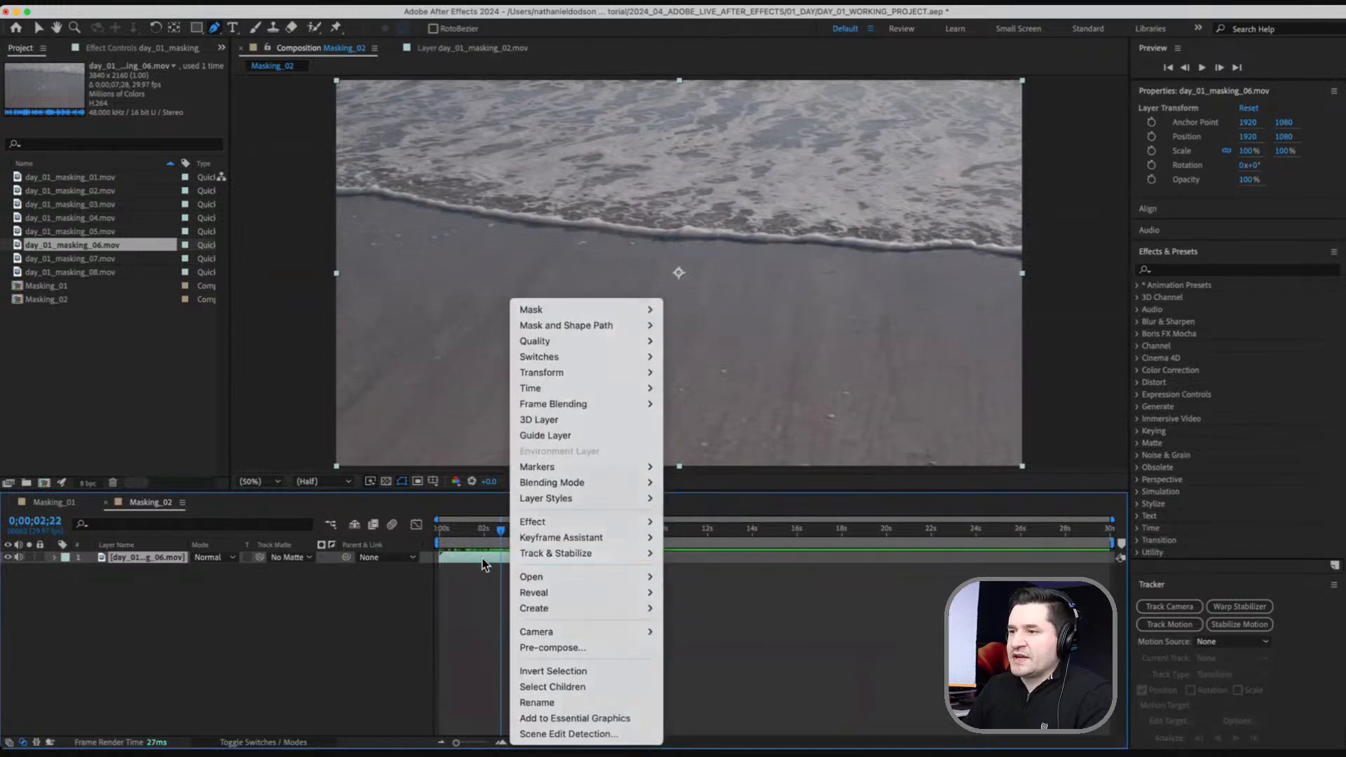
click(491, 561)
right_click(491, 557)
mouse_move(591, 389)
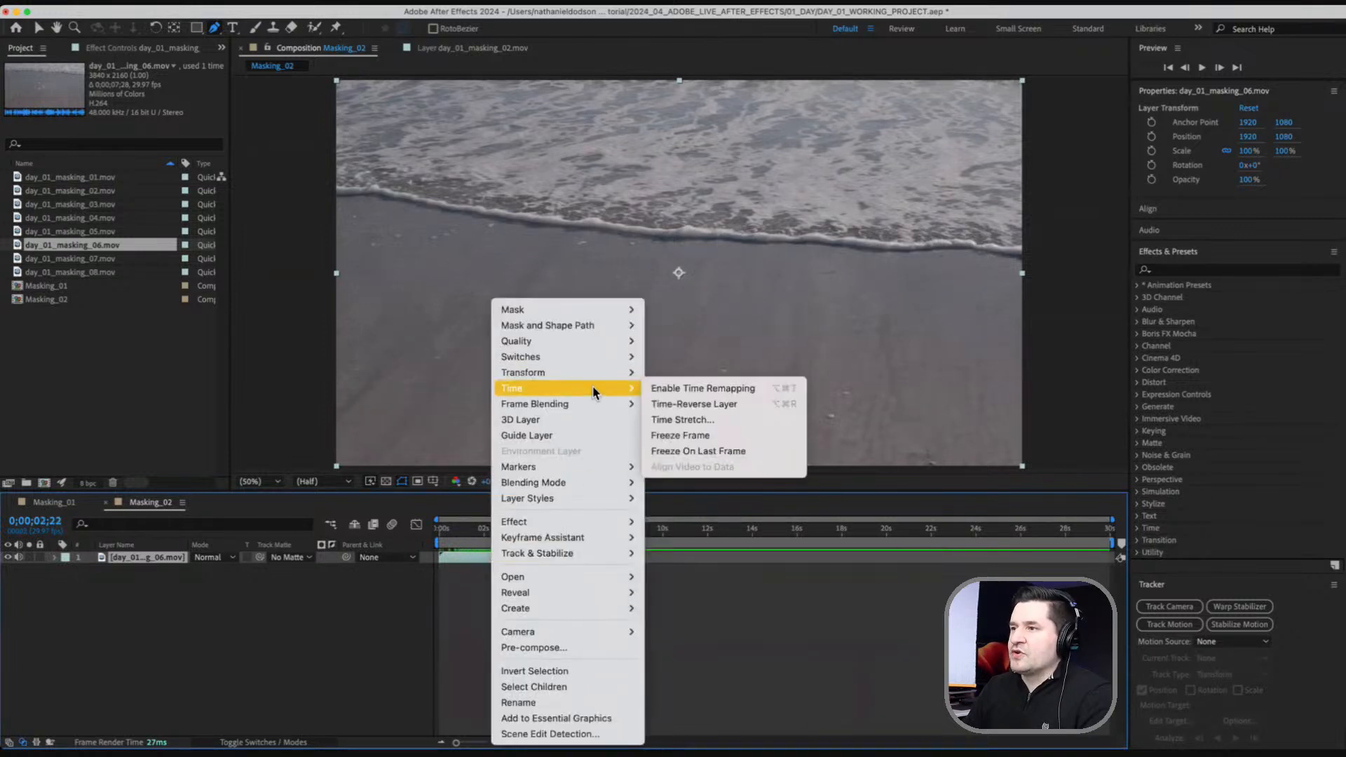
click(731, 408)
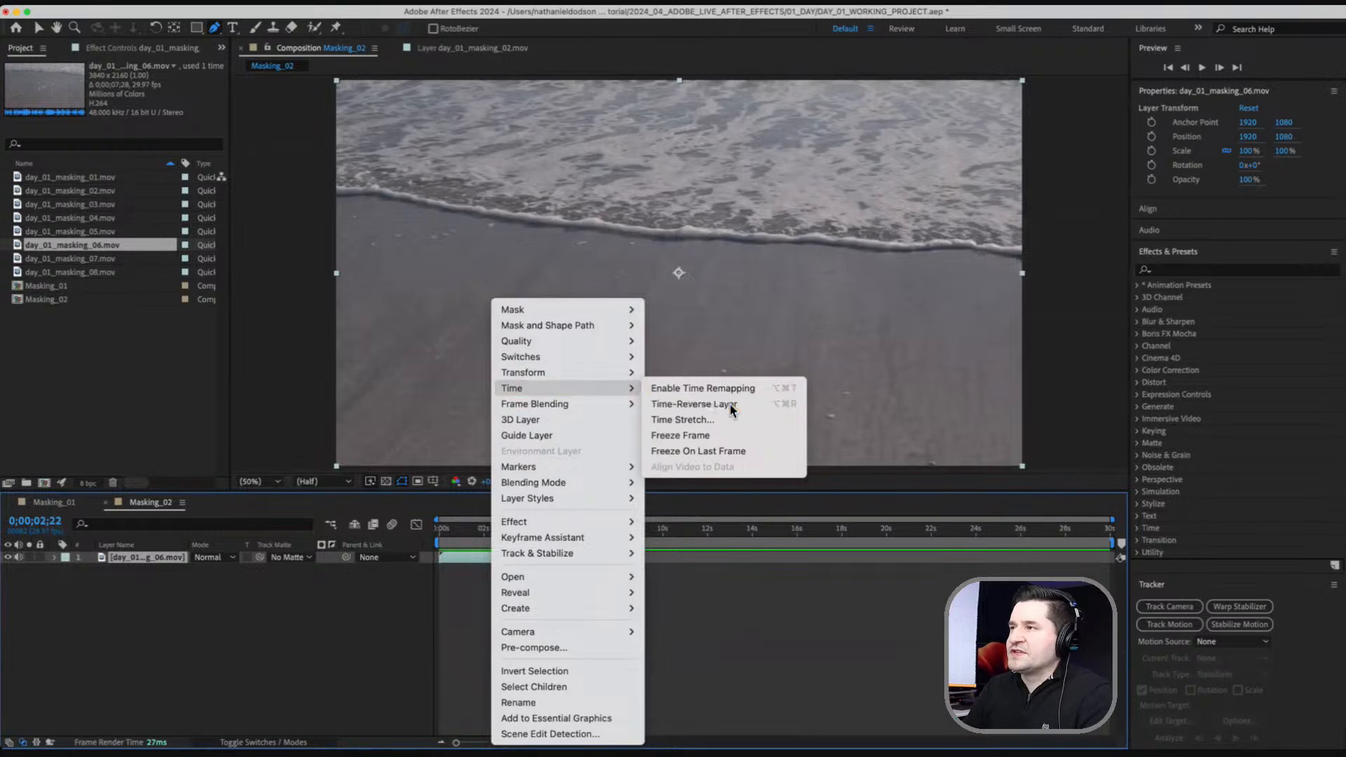
drag(501, 530, 439, 537)
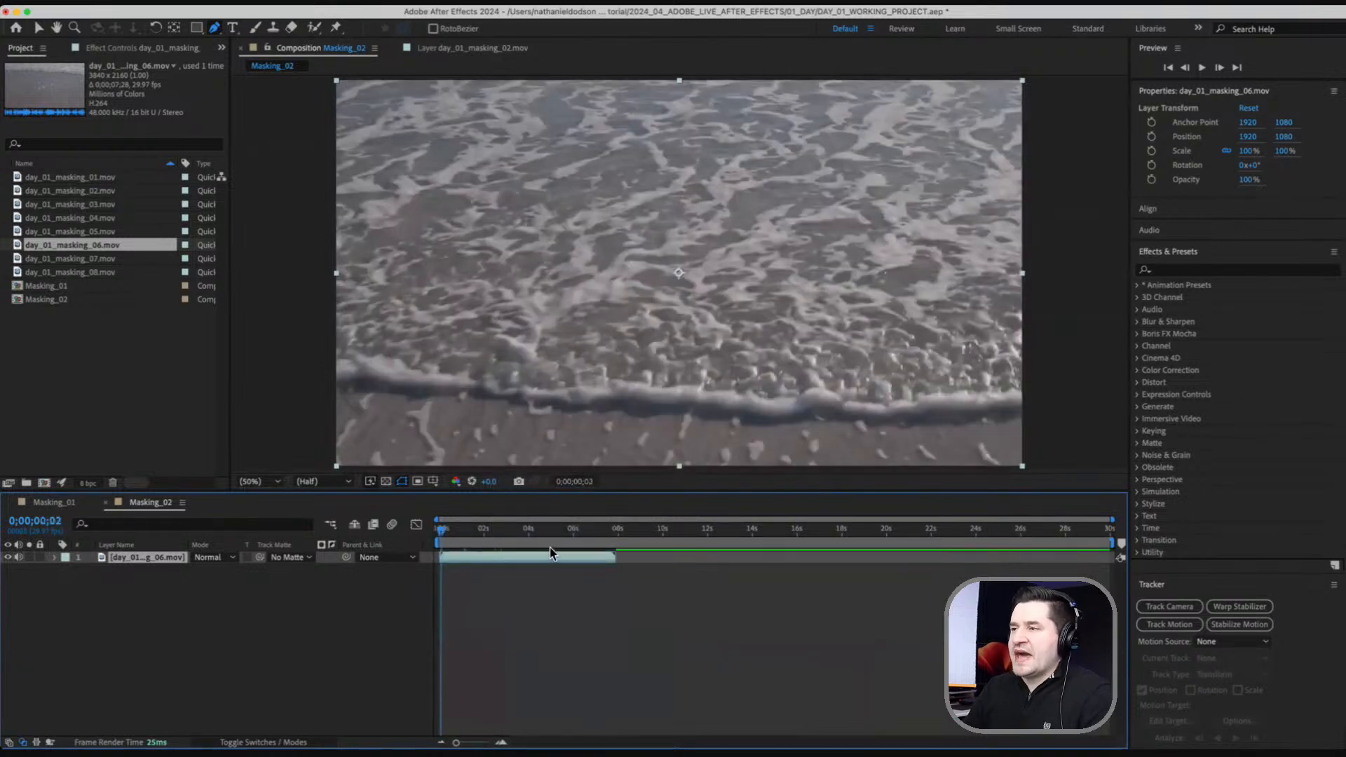
key(space)
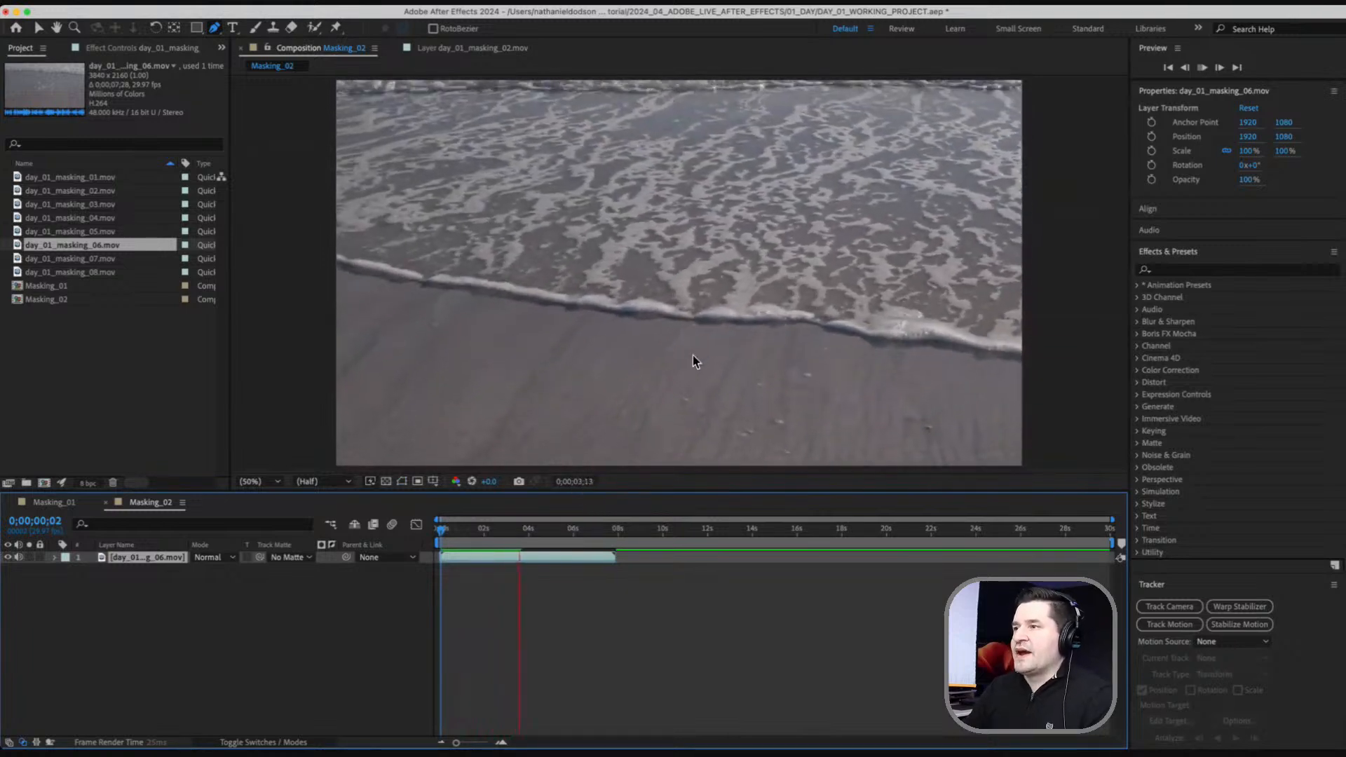
Stop the preview and add a text layer reading "Adobe Live" over the wave footage.
key(space)
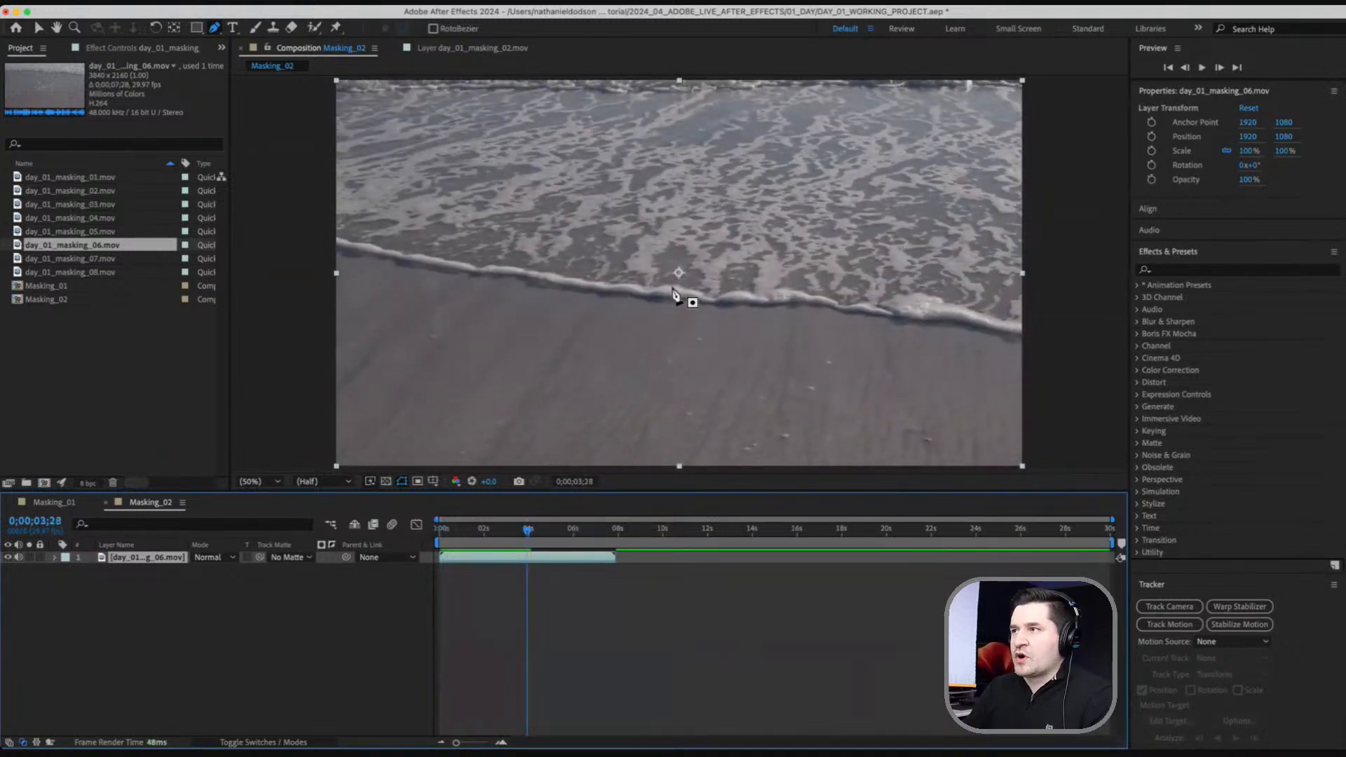
click(165, 603)
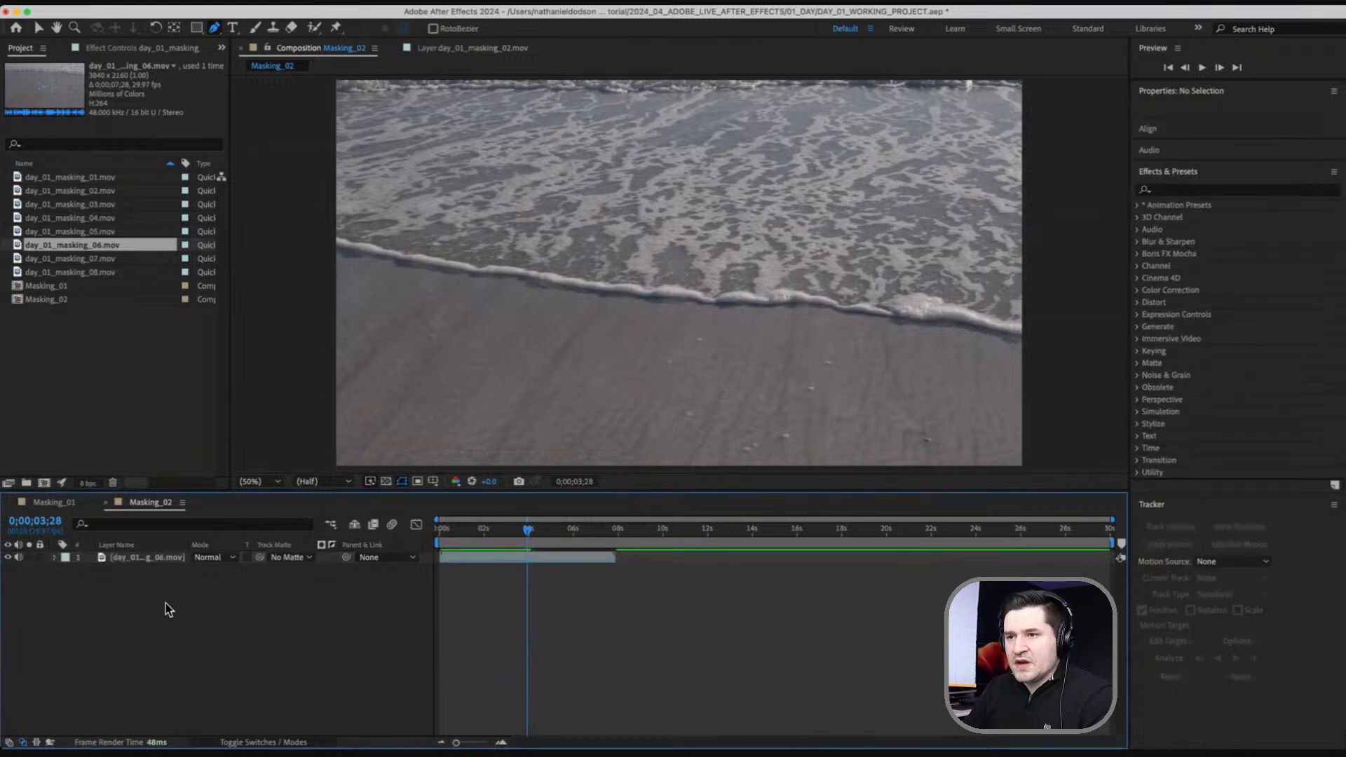
click(235, 29)
click(617, 273)
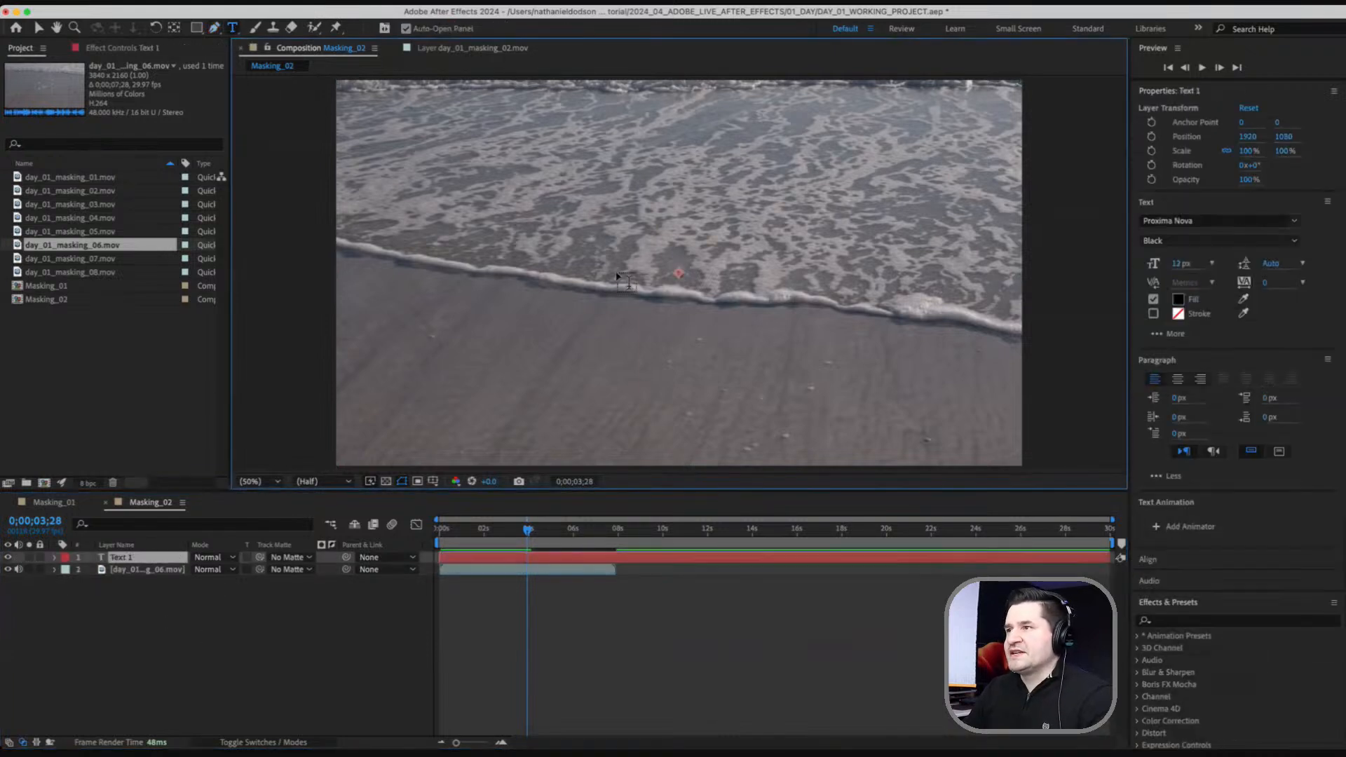
text(Adovbe)
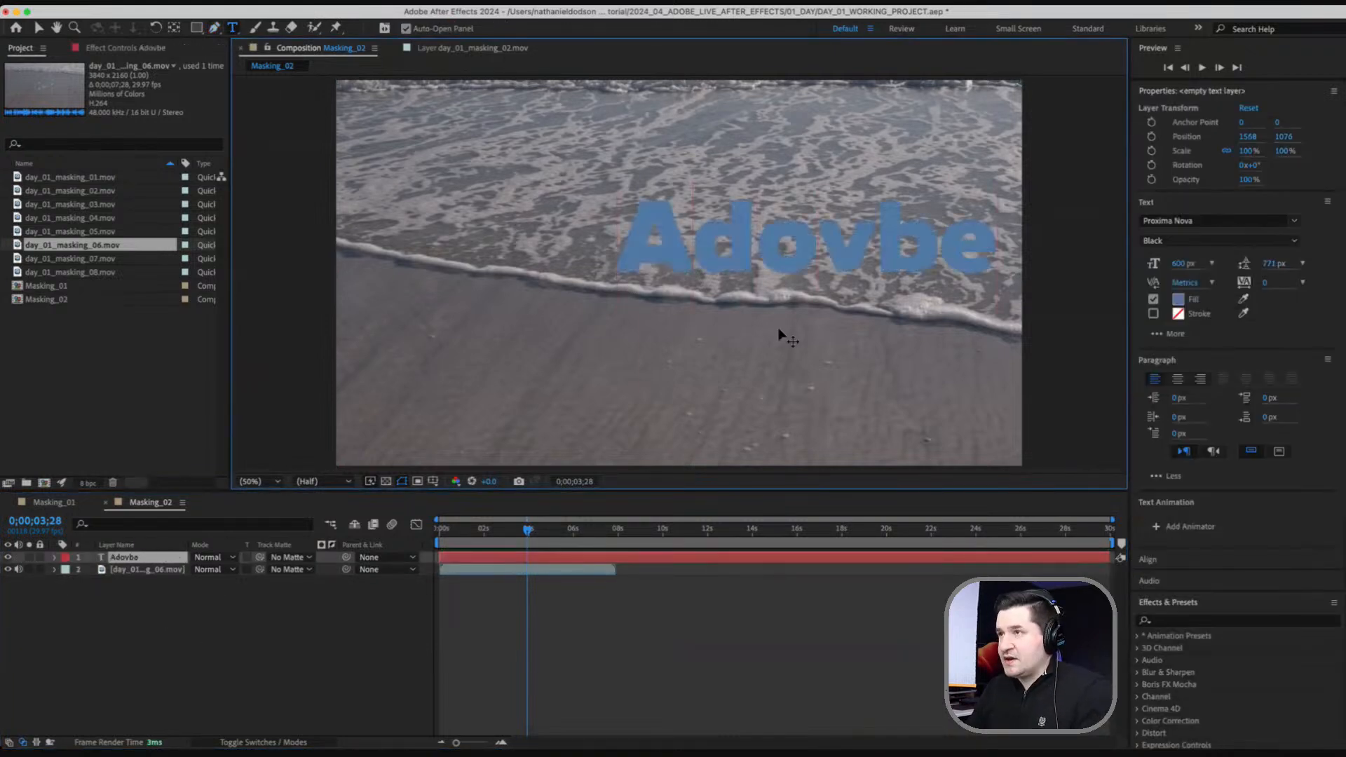
key(BackSpace)
key(BackSpace)
key(BackSpace)
text(be Liv)
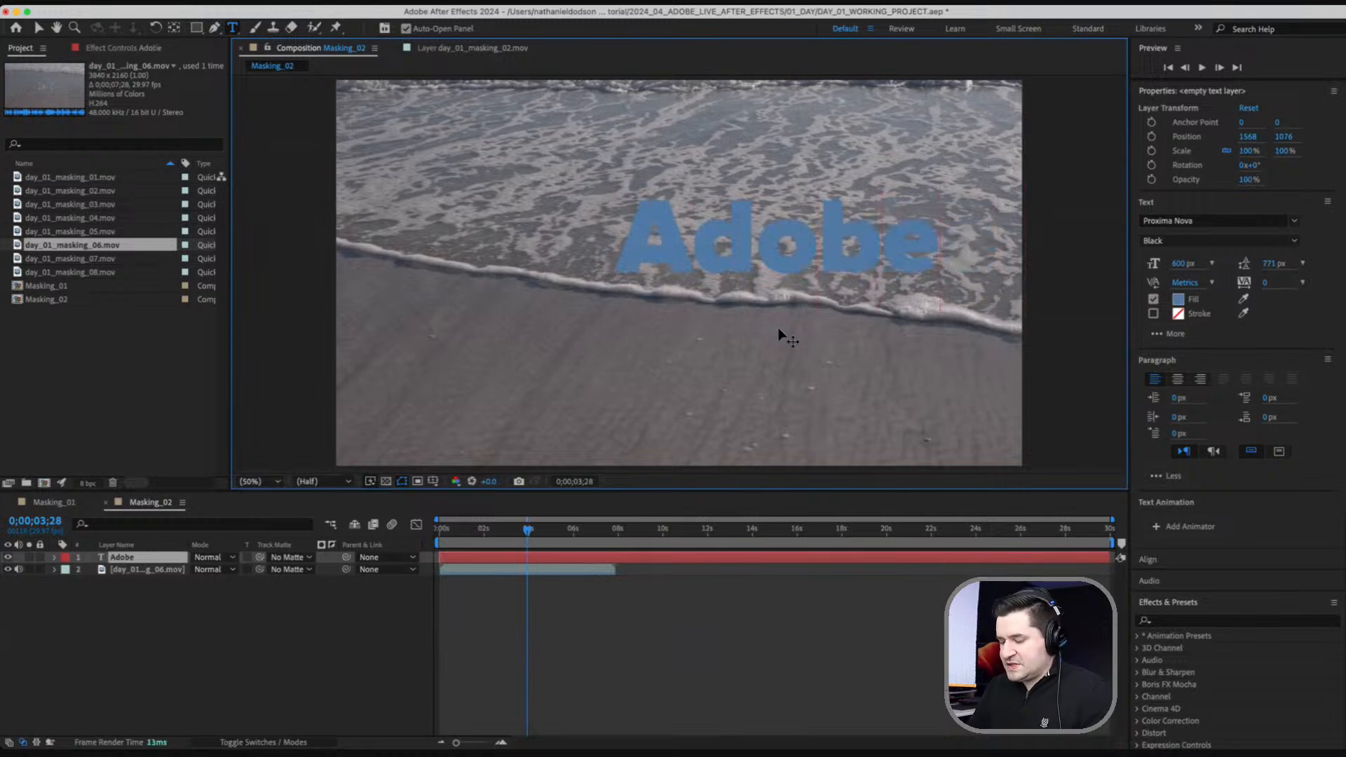
text(e)
Centre the "Adobe Live" text horizontally over the wave edge, at about position 368, 1364, and make its fill white.
click(39, 27)
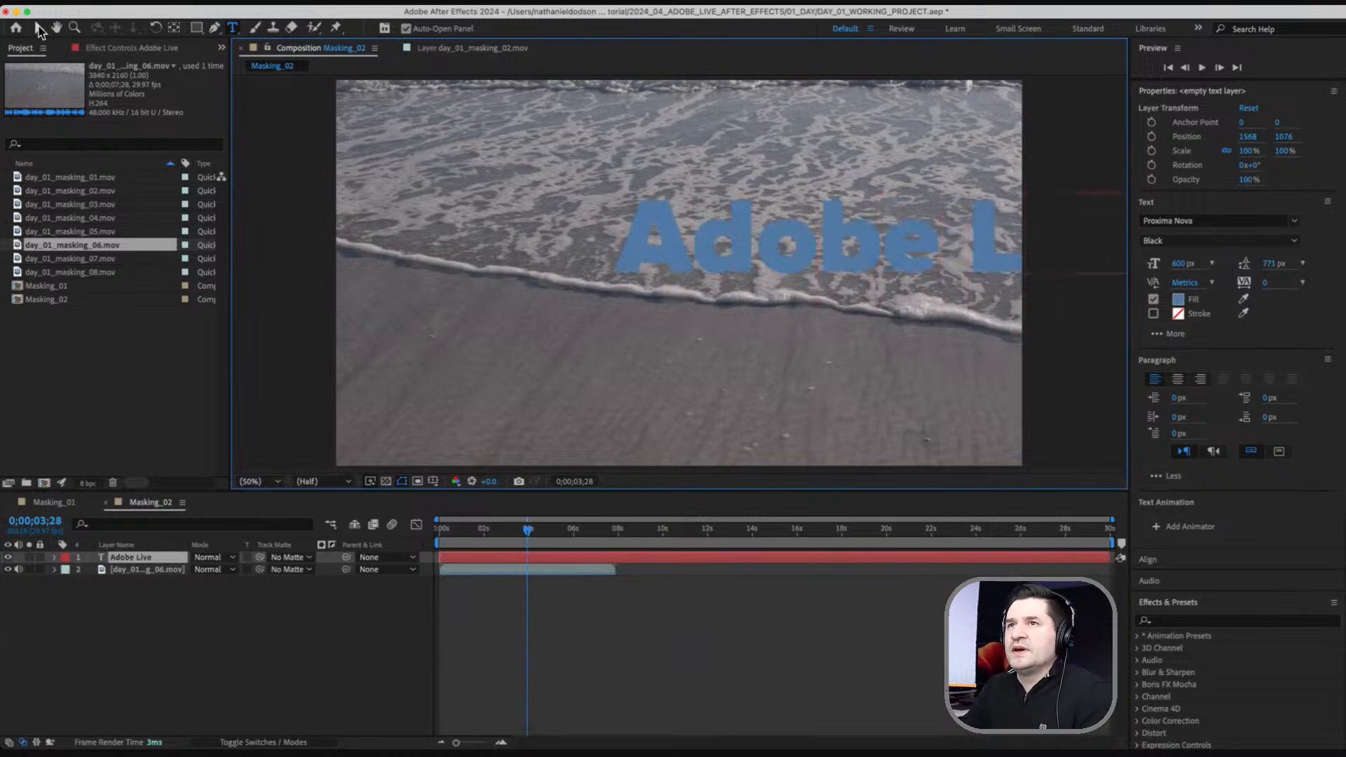
drag(887, 264, 672, 292)
click(1181, 300)
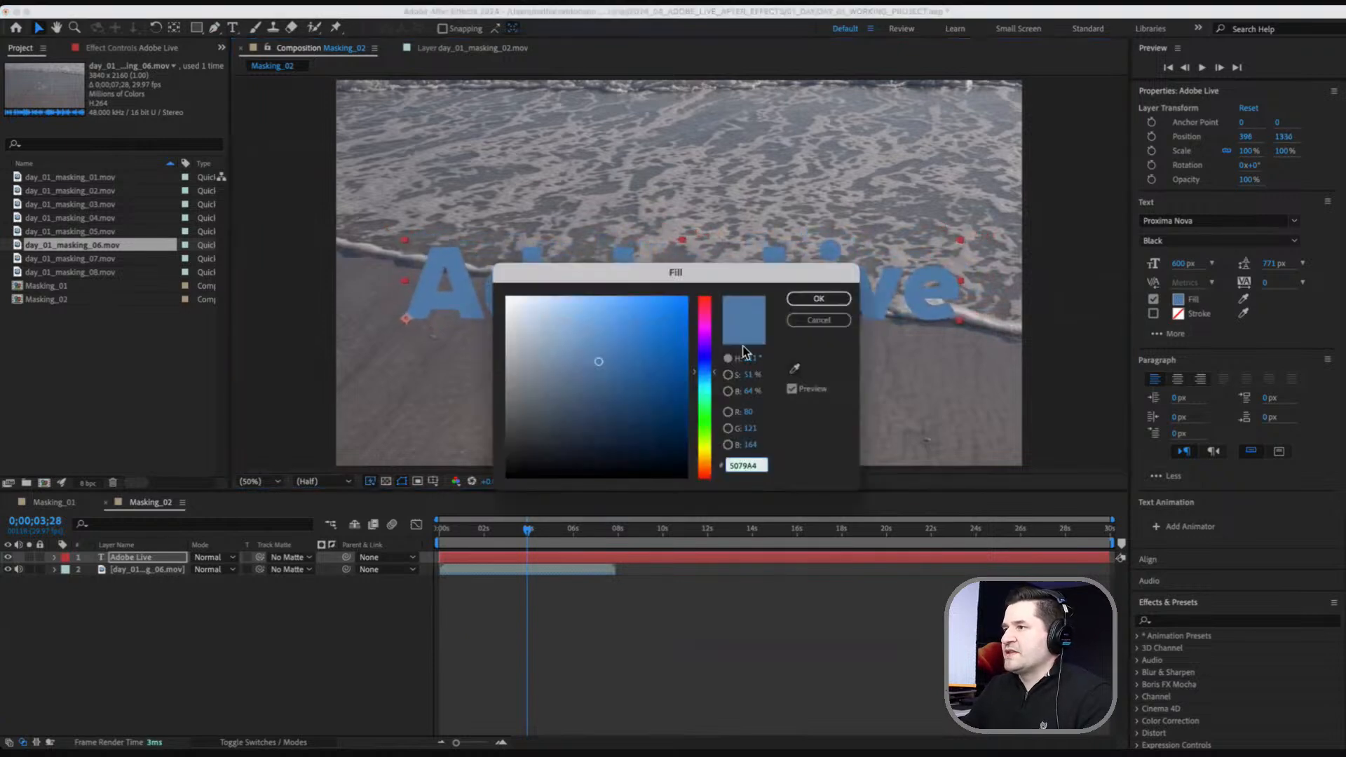
click(507, 298)
click(821, 303)
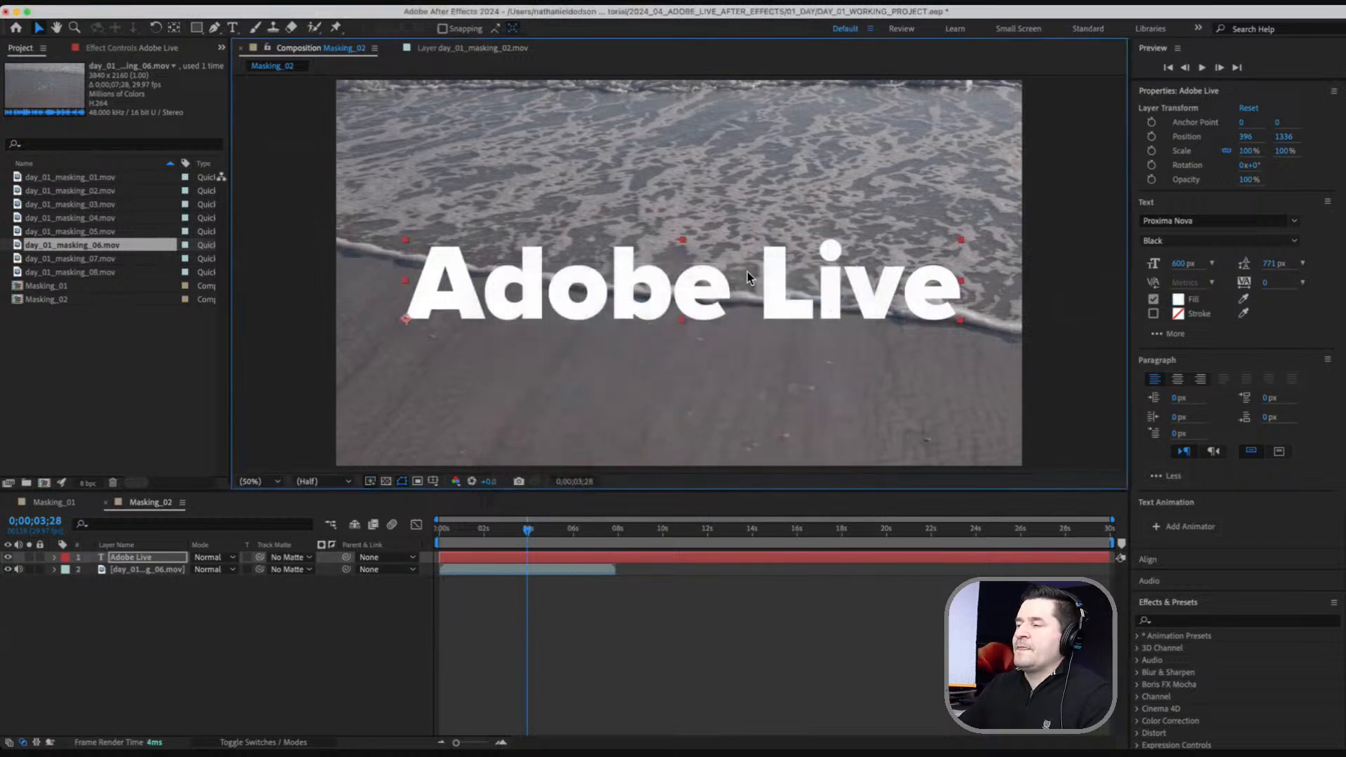
drag(660, 306, 655, 312)
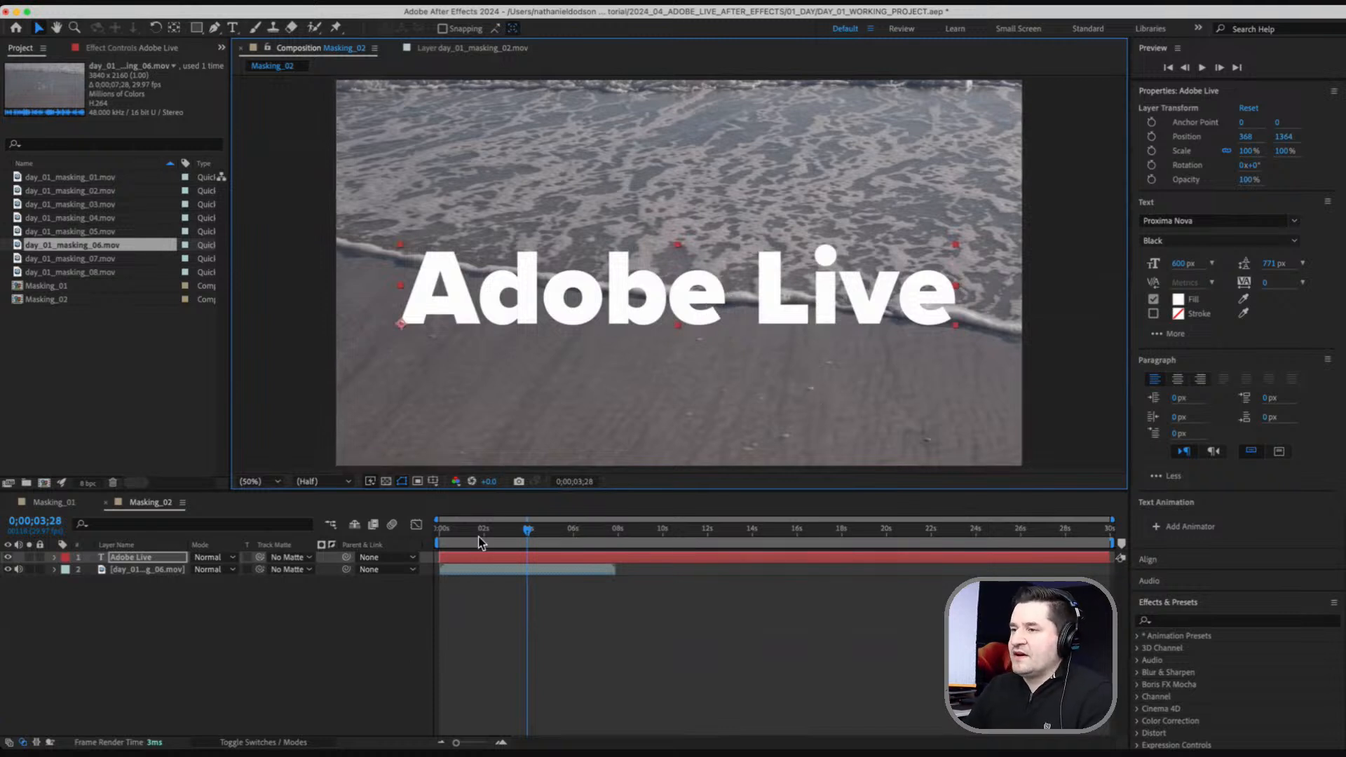
Go to 0;00;02;19, duplicate the wave footage layer and place the copy above the "Adobe Live" text layer.
mouse_move(477, 530)
mouse_down()
mouse_move(509, 537)
mouse_move(497, 536)
mouse_up()
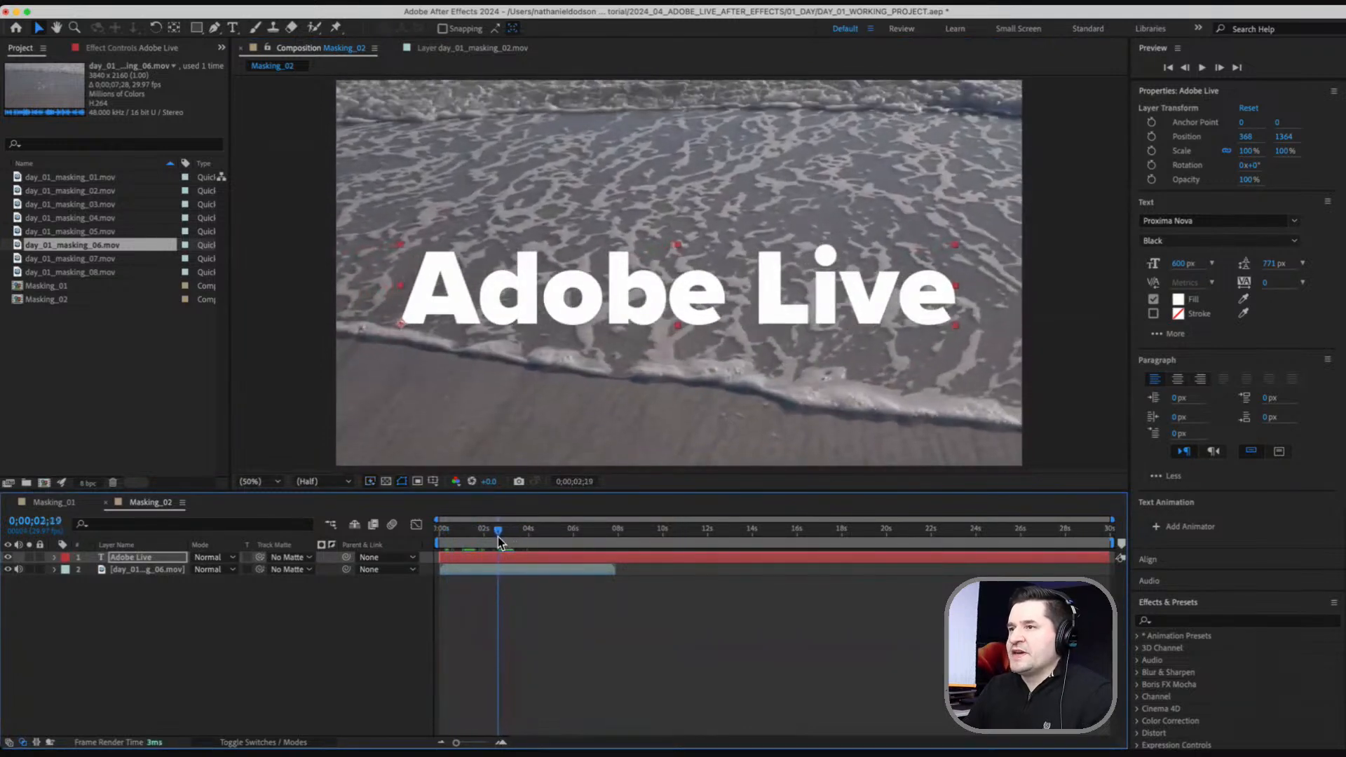
click(189, 619)
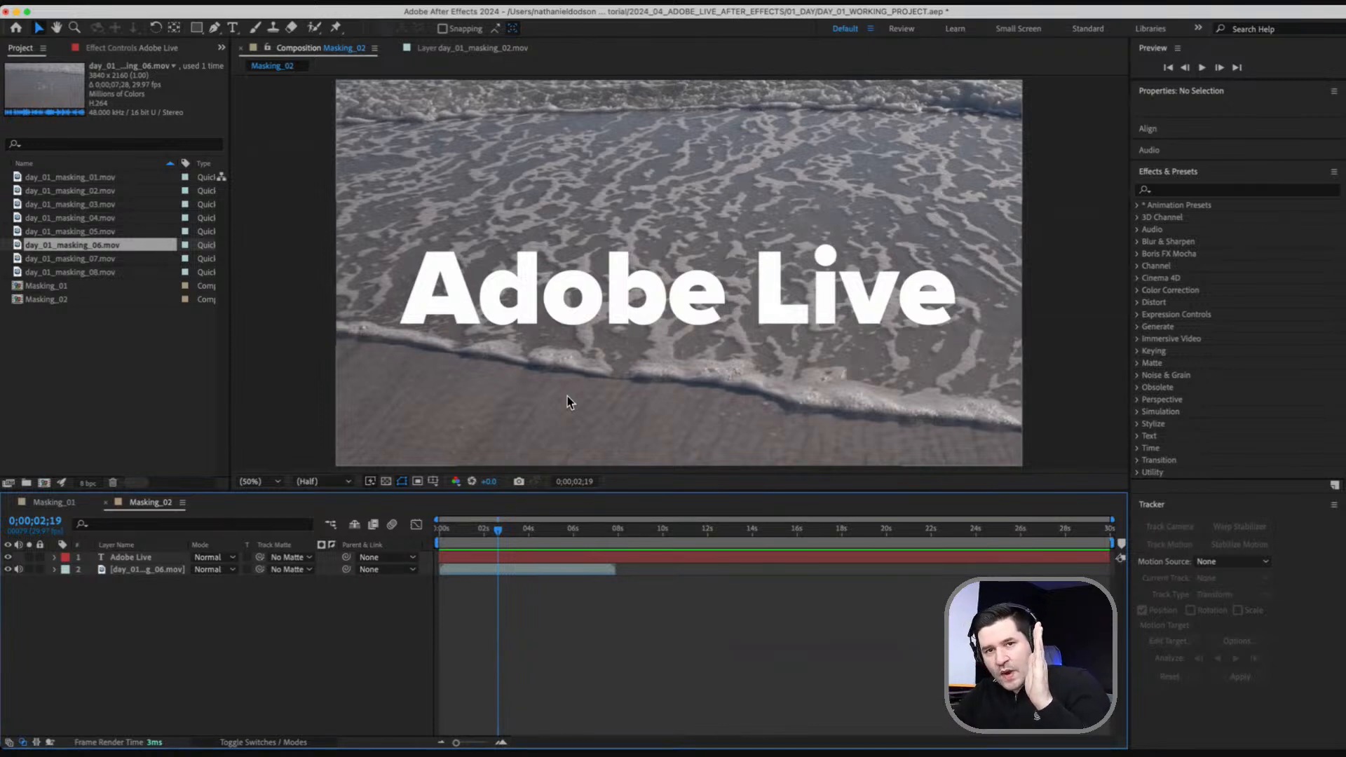
click(151, 569)
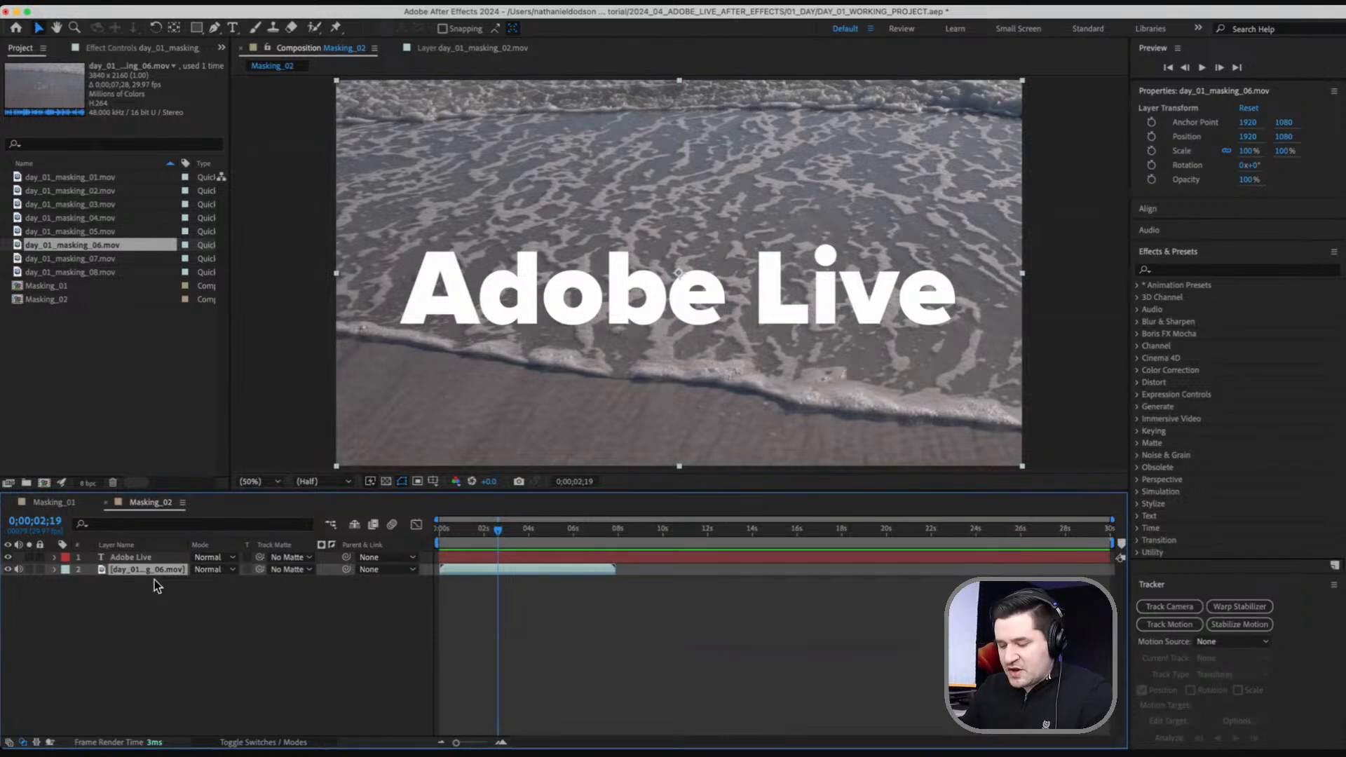
key(super+d)
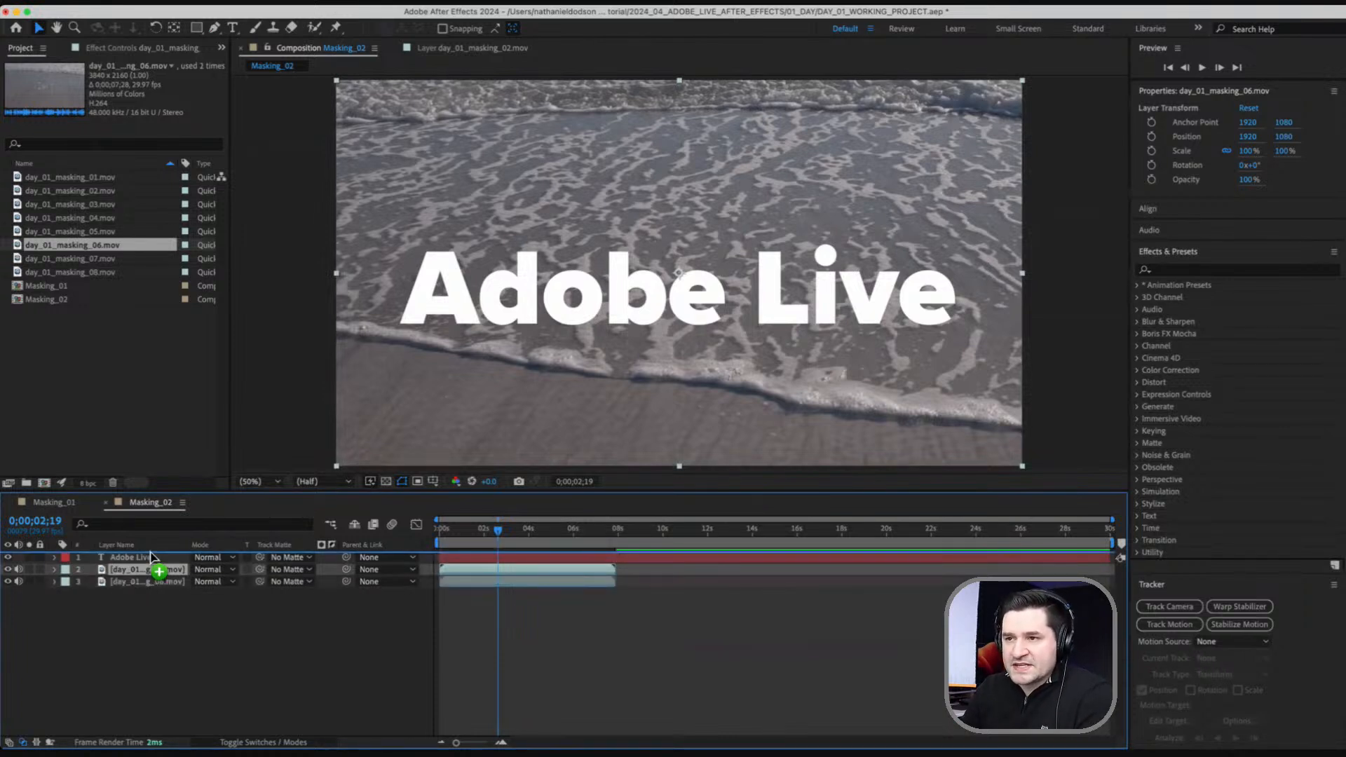
drag(150, 553, 152, 557)
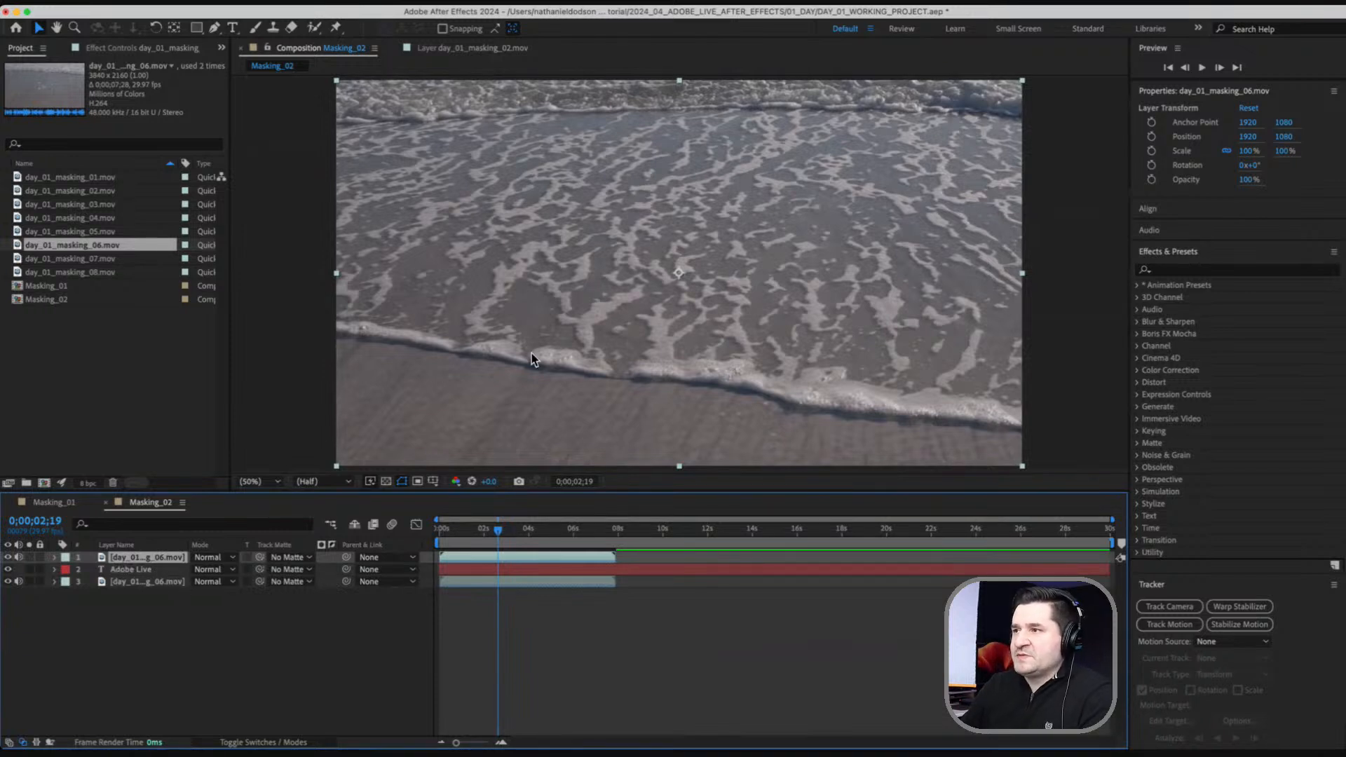
Trace the foamy wave edge across the full frame width with the Pen tool as a mask path on the upper footage layer.
click(215, 28)
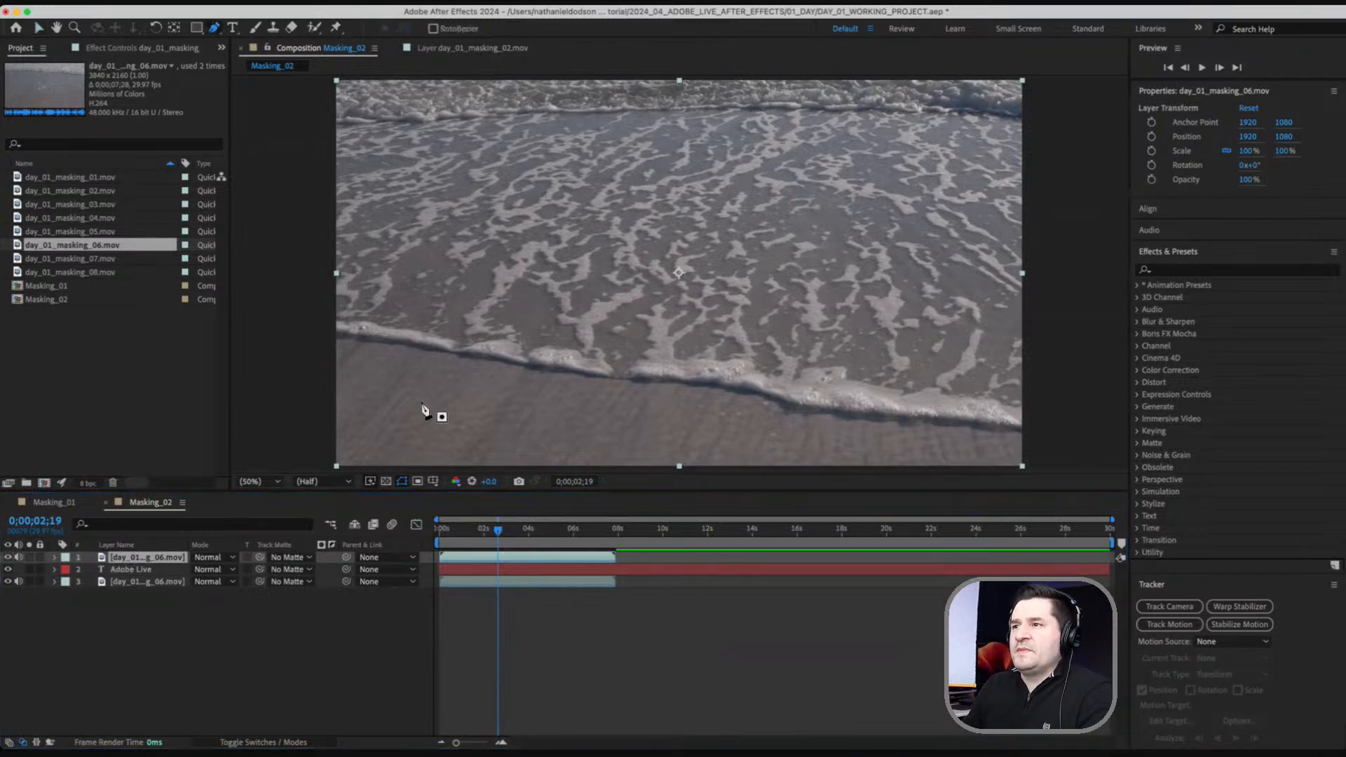
click(326, 329)
click(473, 355)
click(621, 377)
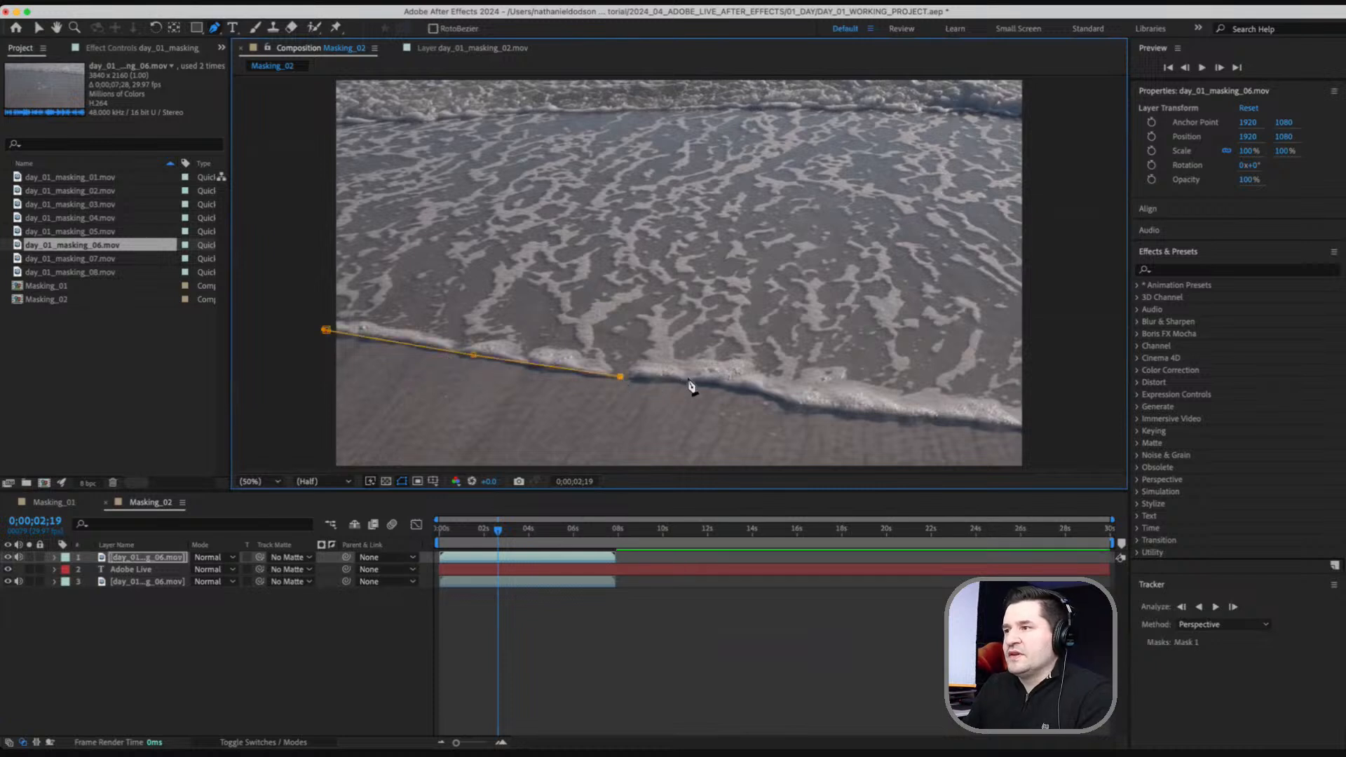
click(687, 379)
click(757, 389)
click(811, 406)
click(891, 412)
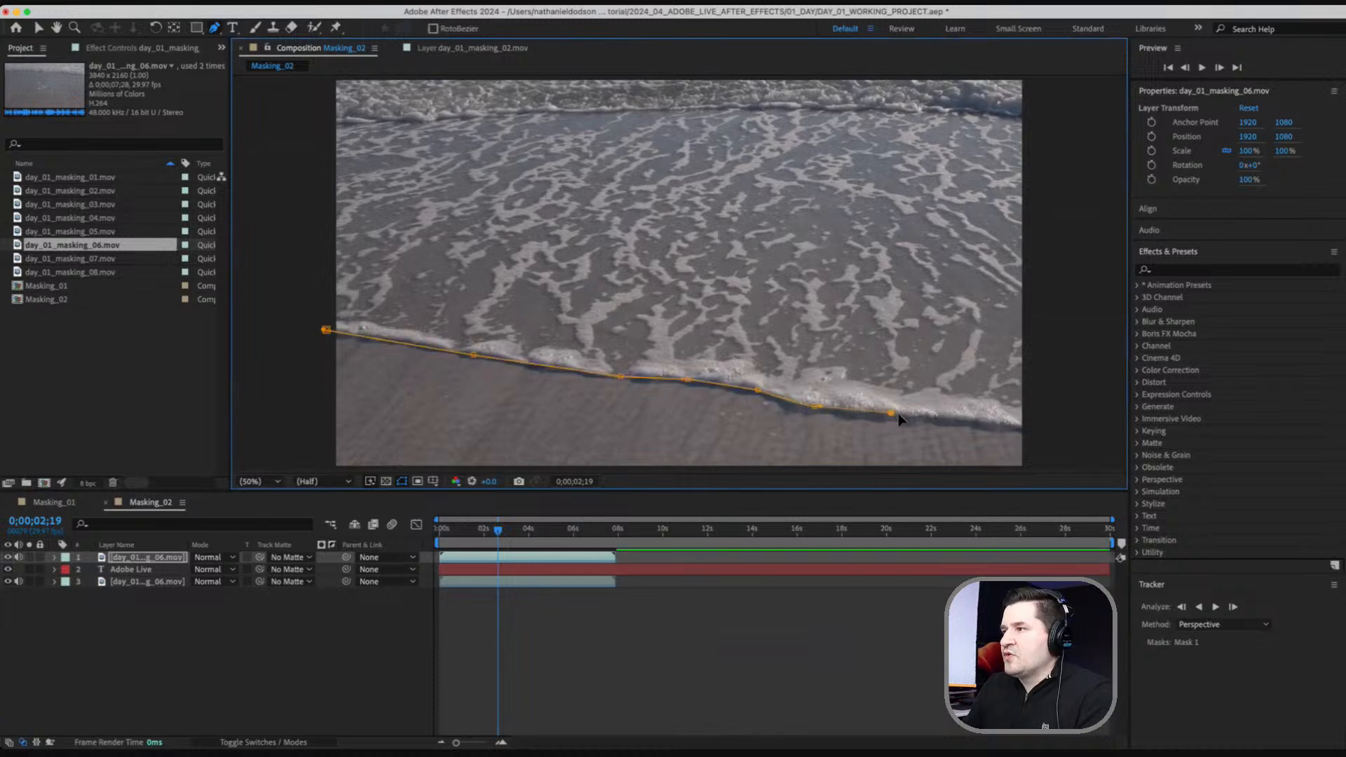
click(995, 422)
click(1029, 424)
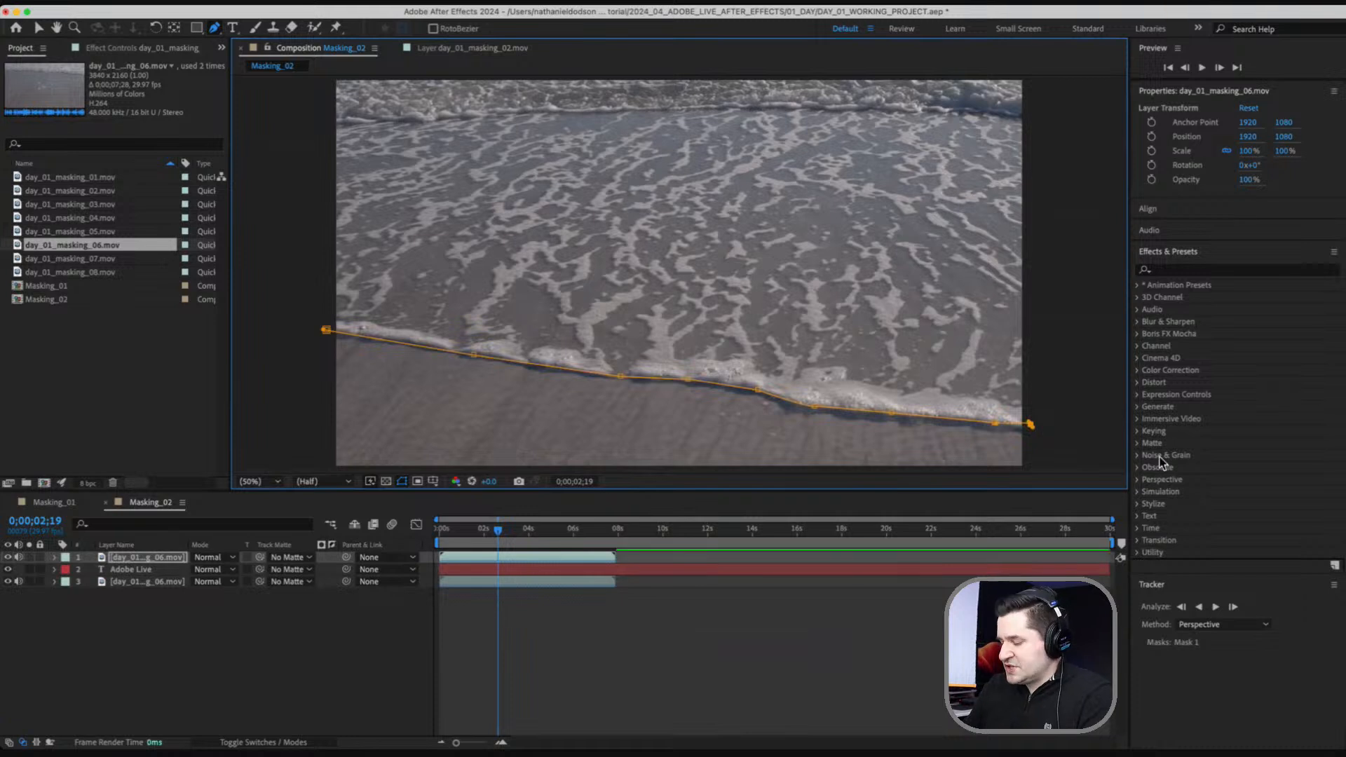
Continue the mask path outside the frame around the sand below the wave and close it at its starting point.
key(comma)
click(869, 377)
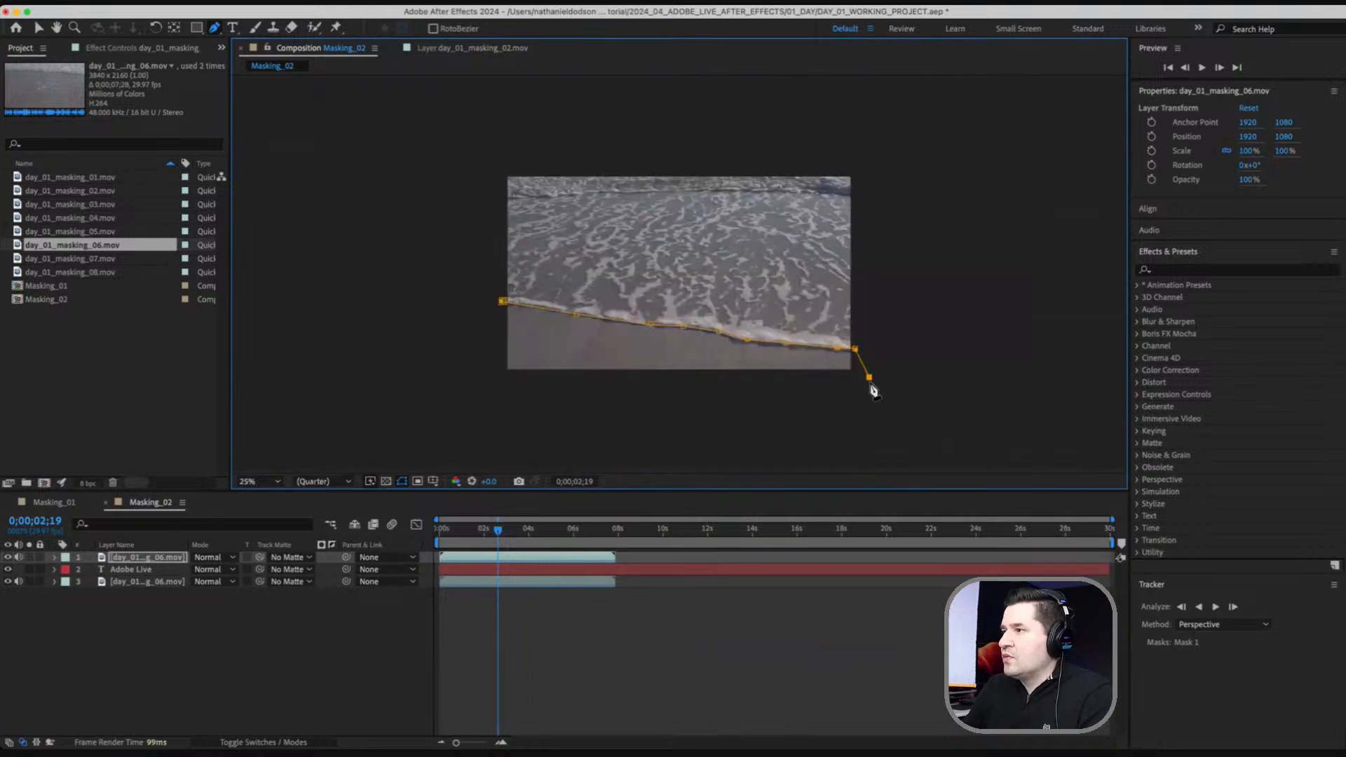
click(811, 397)
click(576, 392)
click(465, 395)
click(460, 341)
click(503, 302)
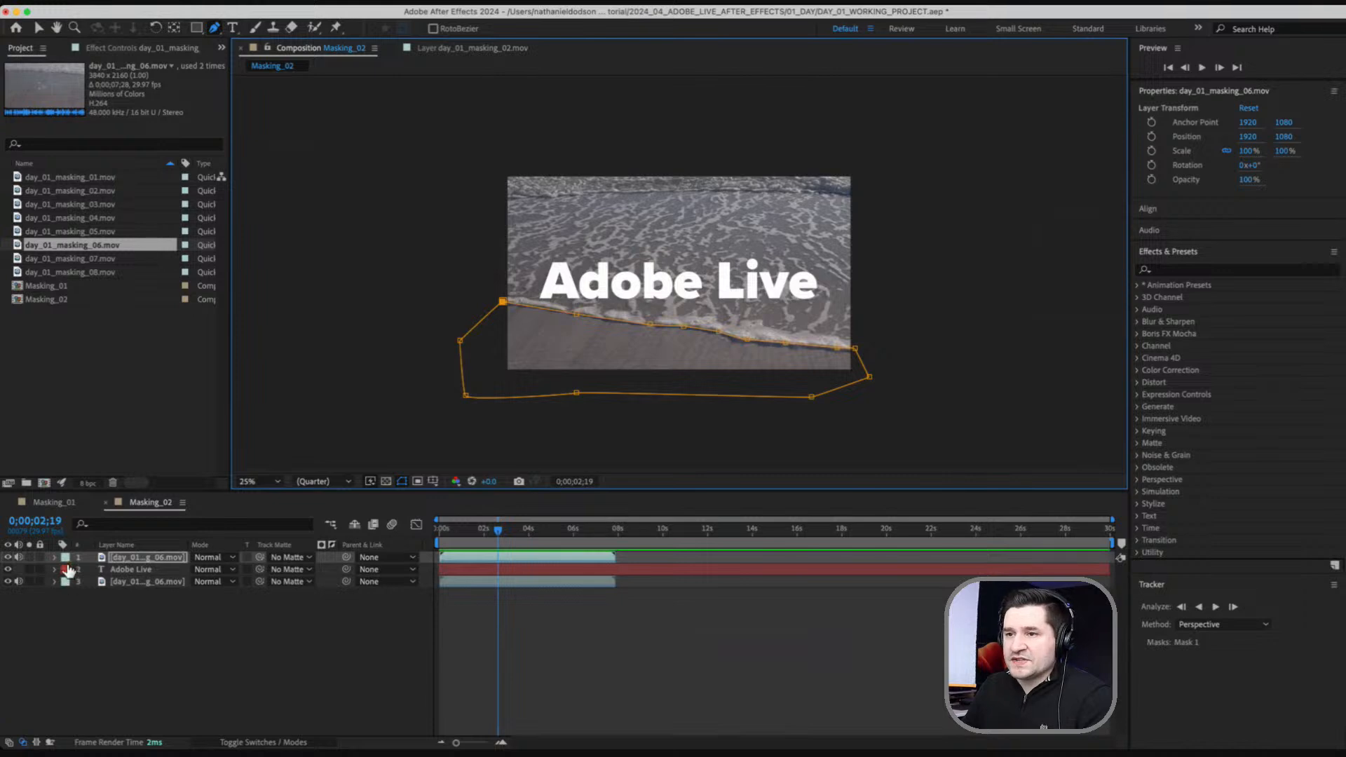
Reveal the properties of Mask 1 on the upper footage layer and set its mode to Subtract.
key(m)
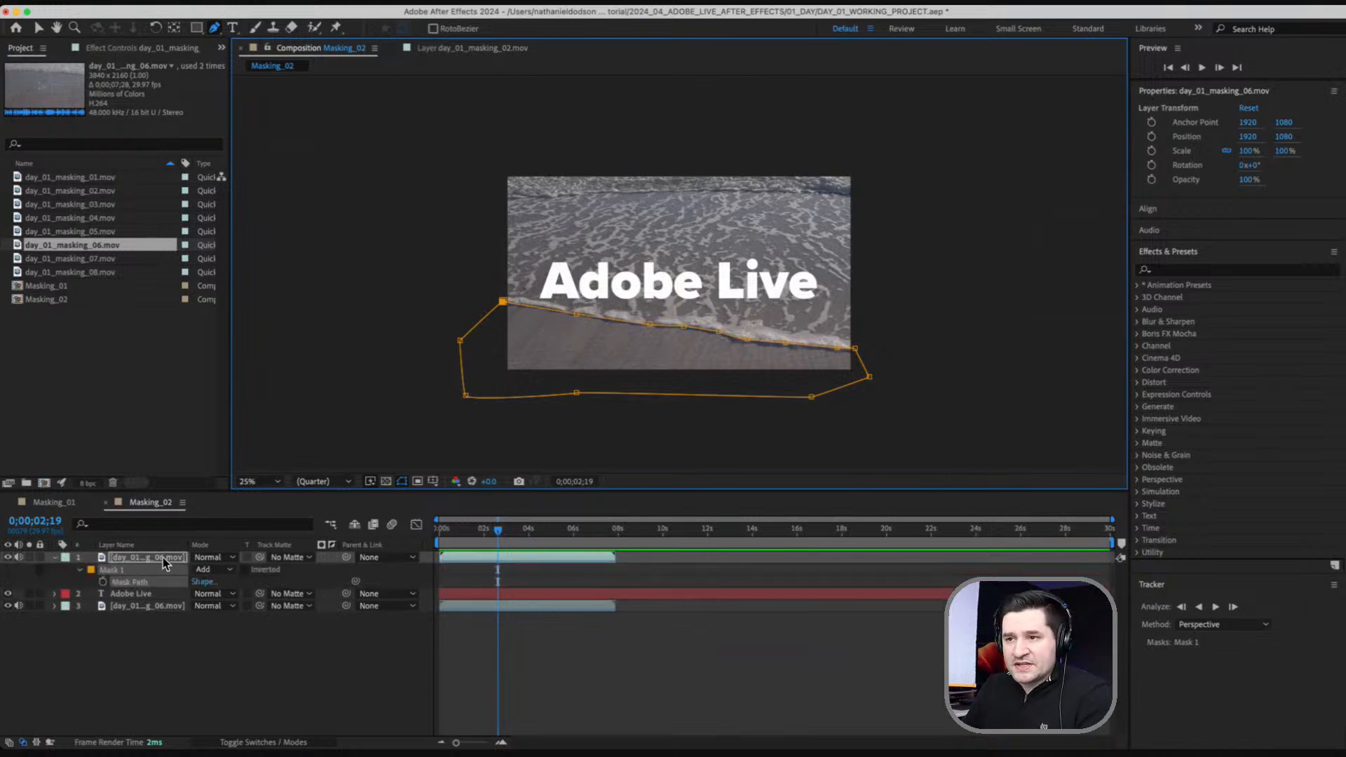
key(m)
key(m)
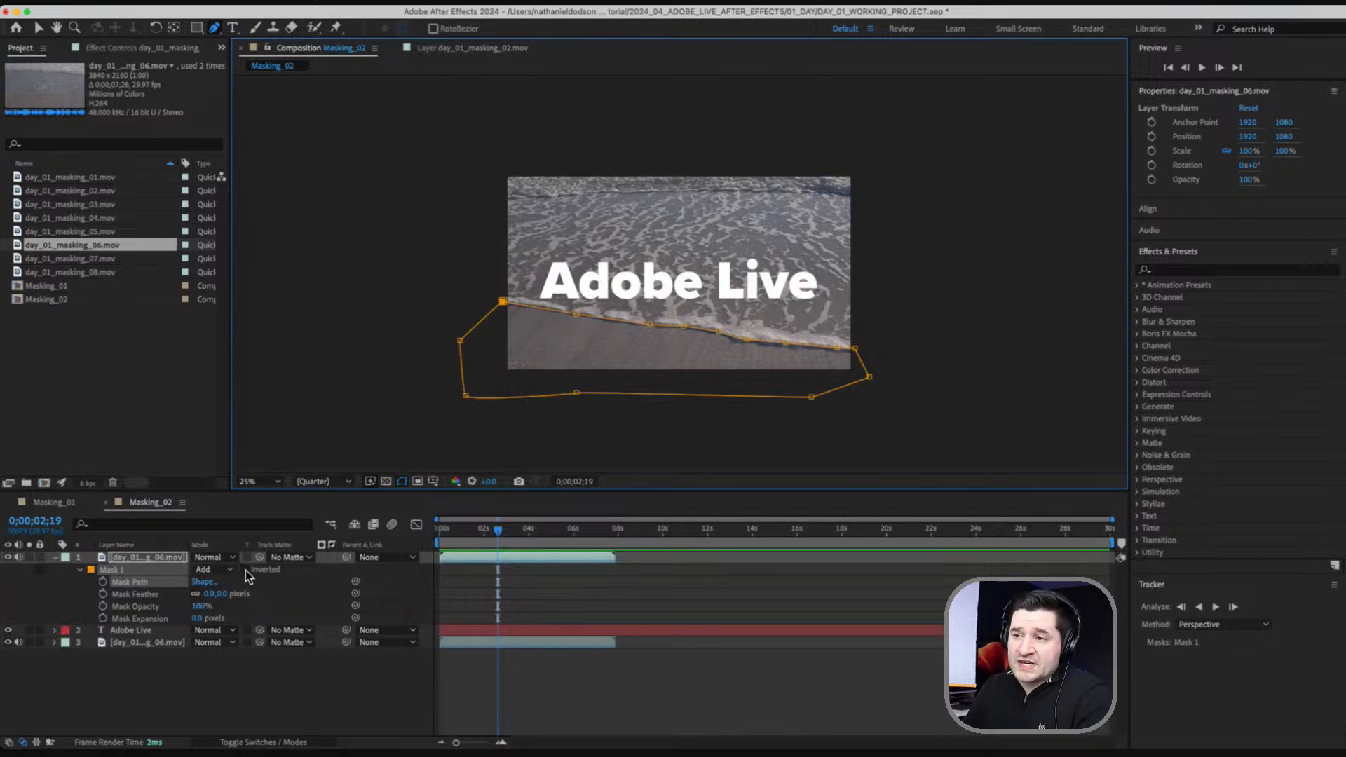
click(230, 570)
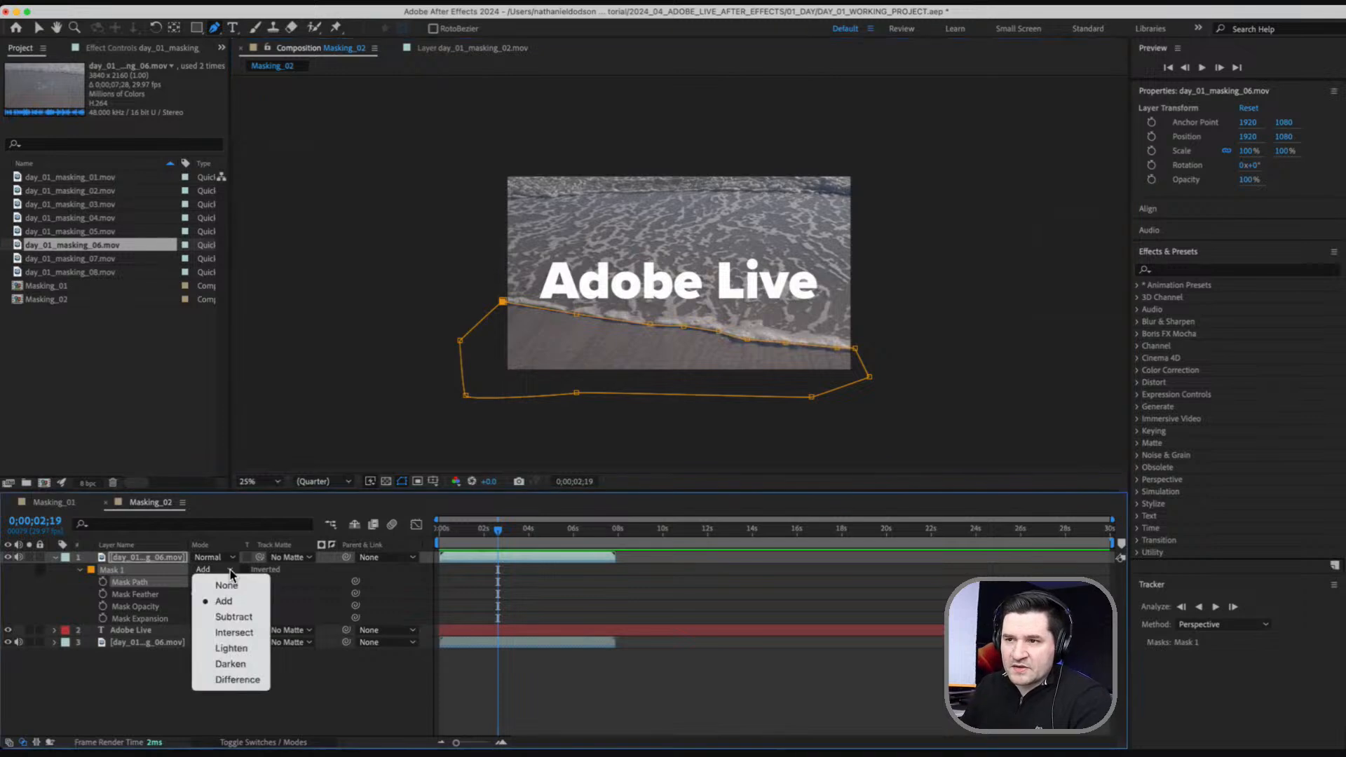
click(233, 617)
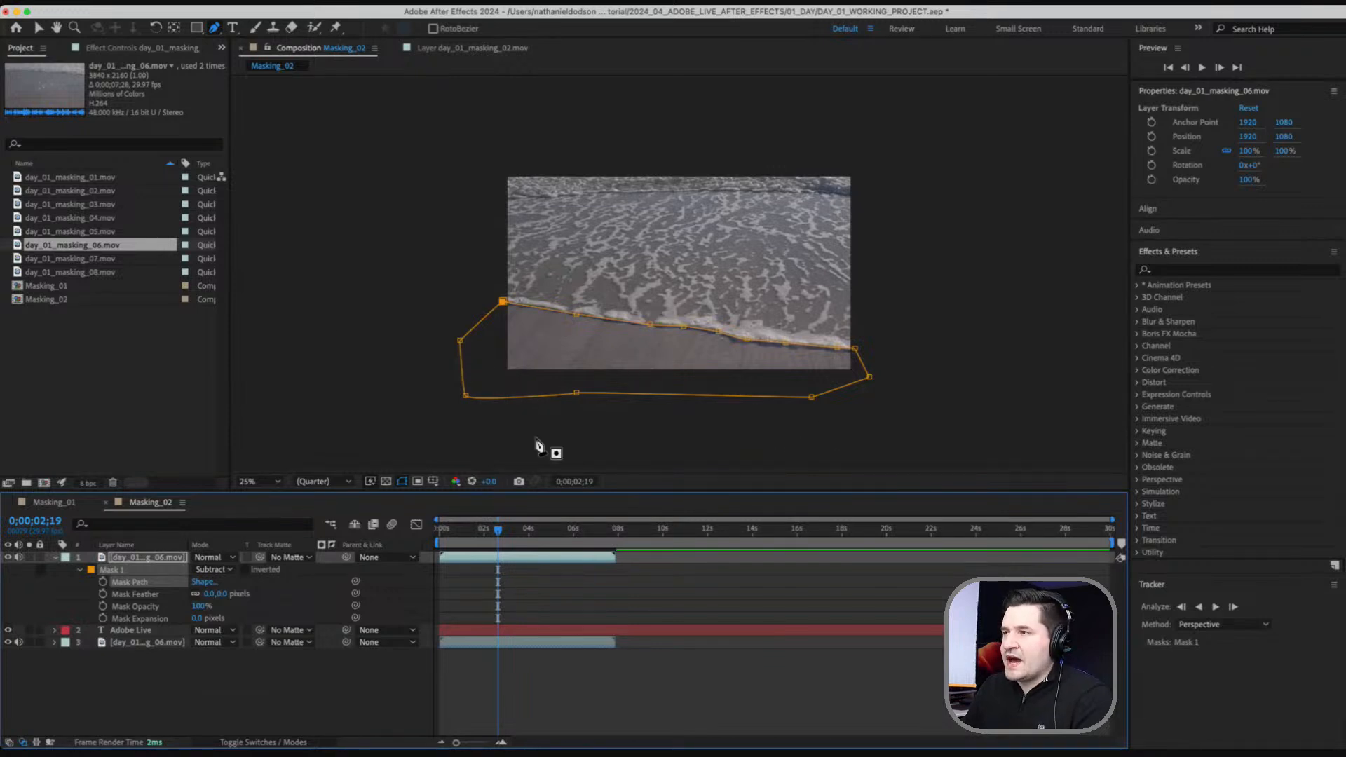
Start animating the Mask Path at 0;00;02;19, then go to 0;00;03;28 and deselect the mask's points for individual editing.
click(103, 582)
drag(478, 545, 527, 551)
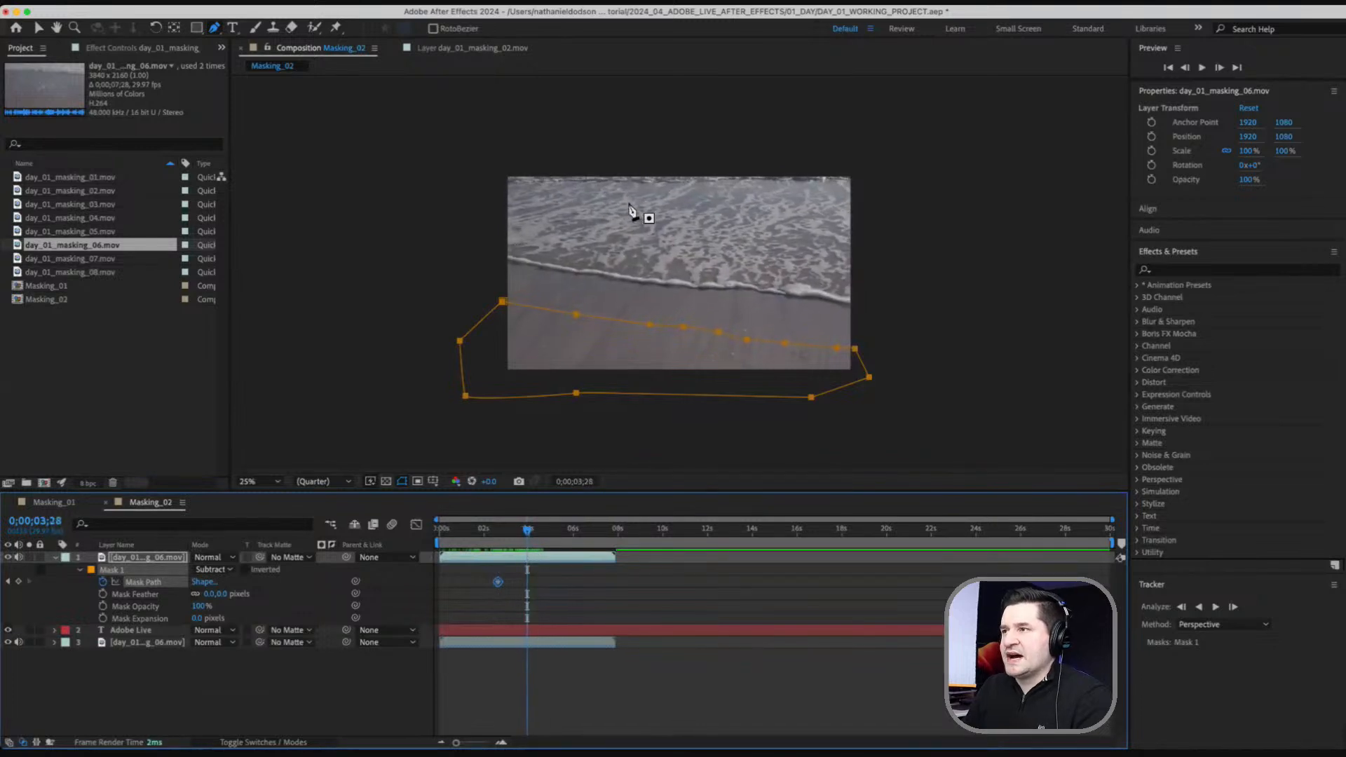
drag(502, 303, 502, 301)
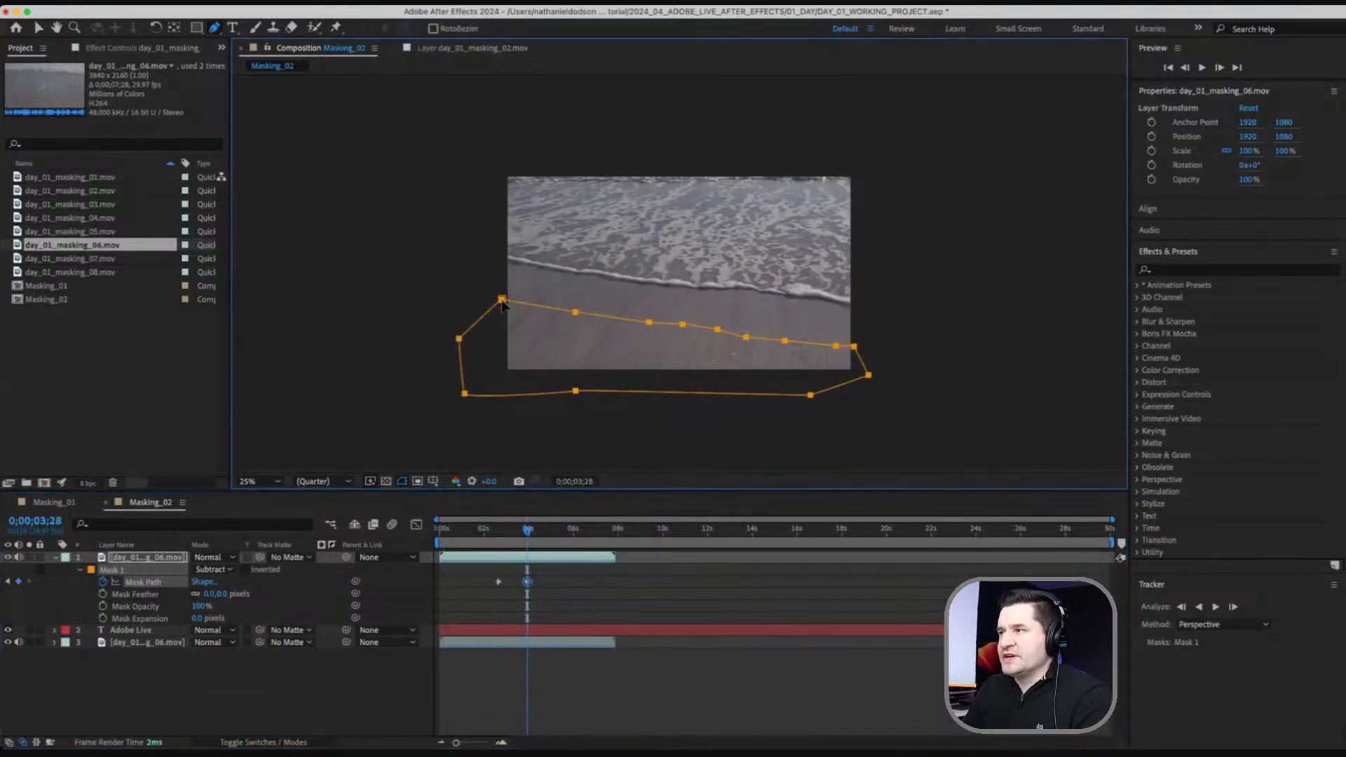
key(super+z)
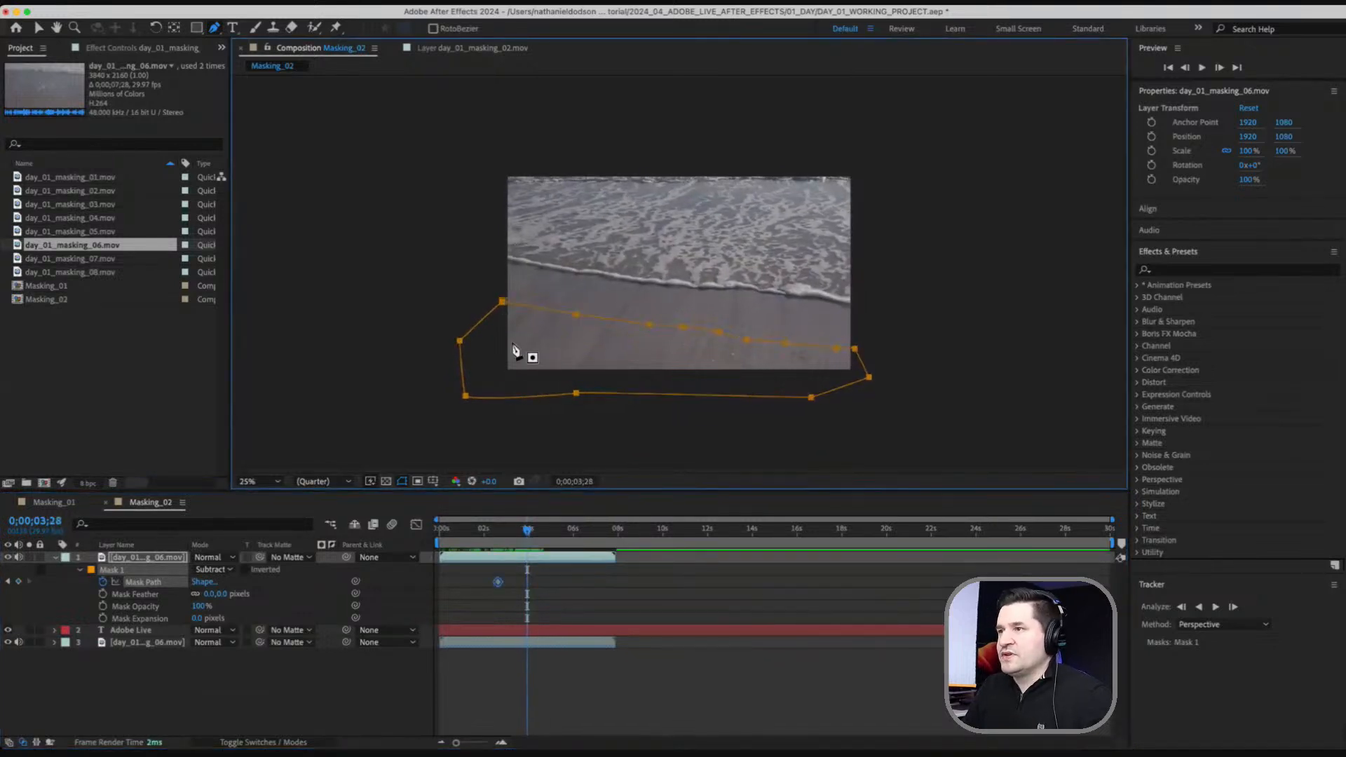
click(144, 582)
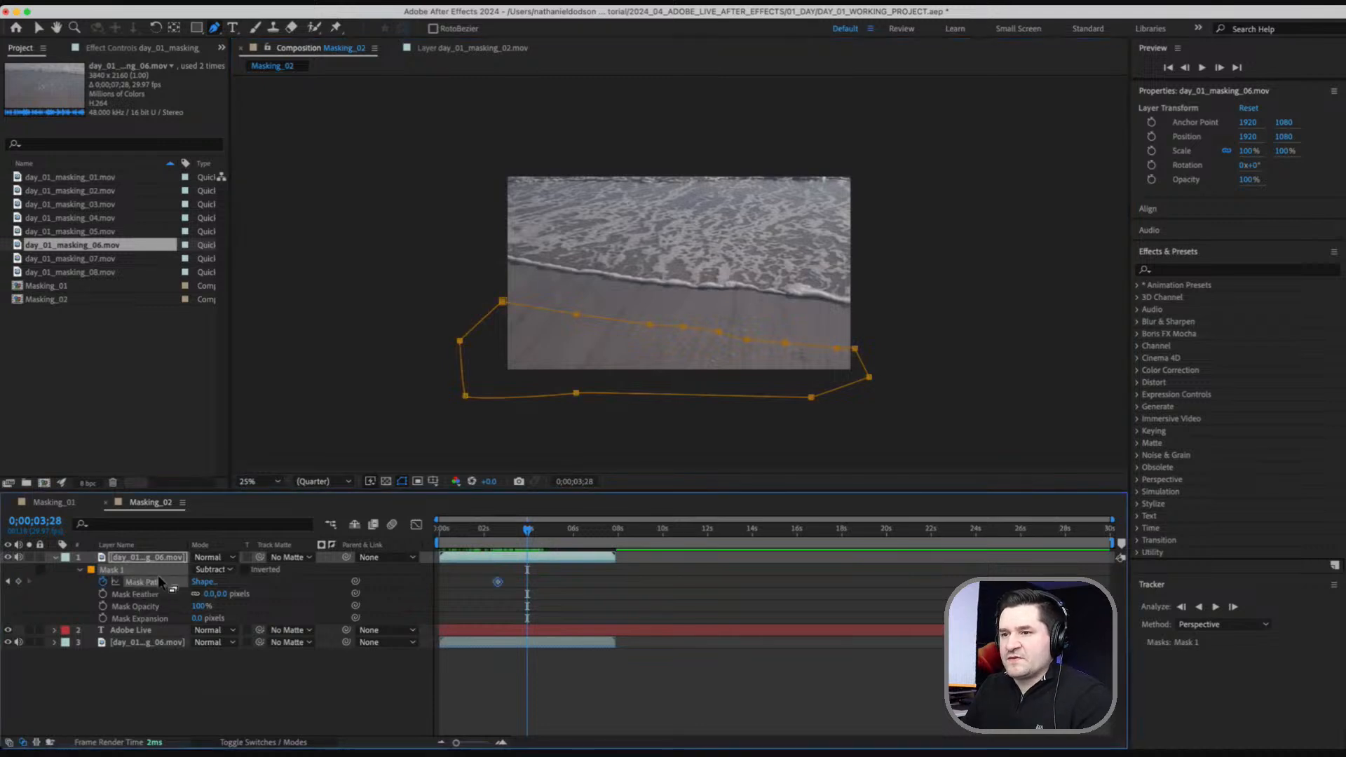
click(39, 28)
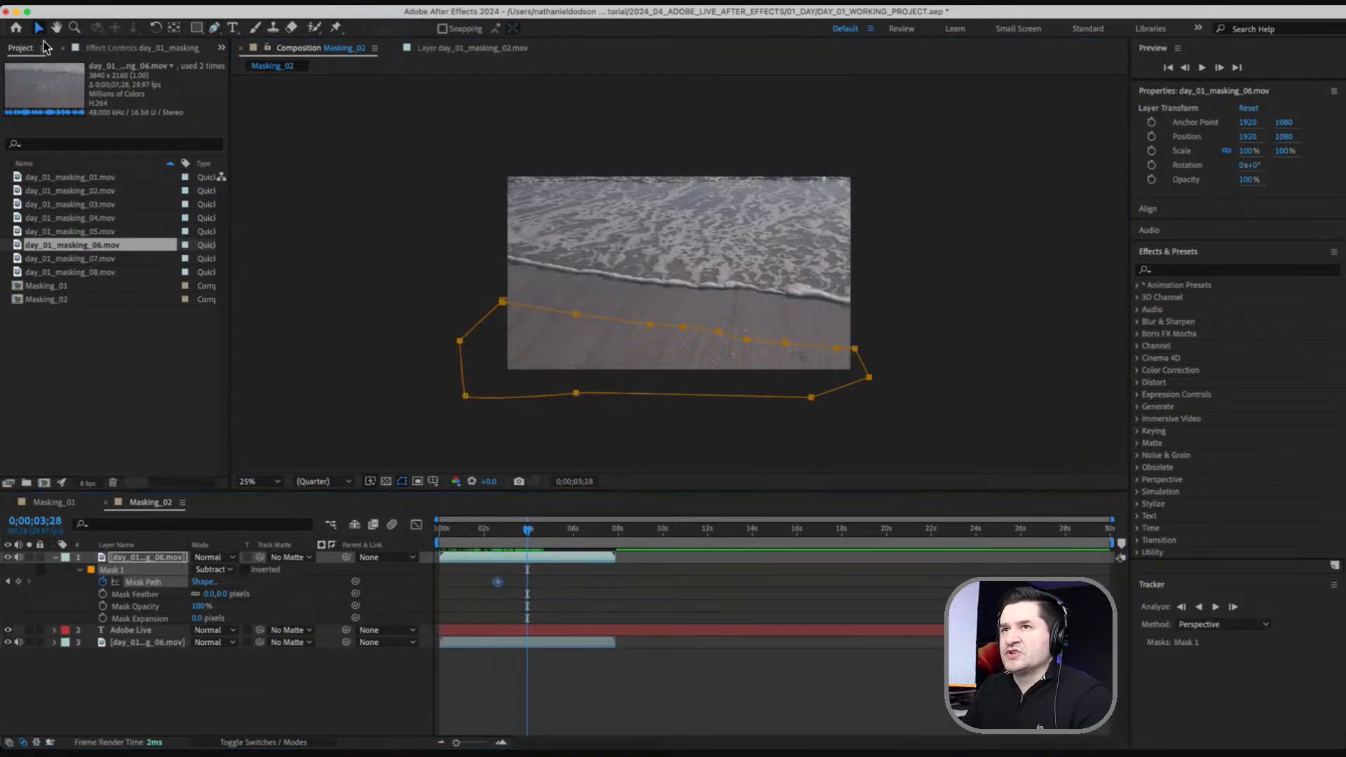
click(509, 317)
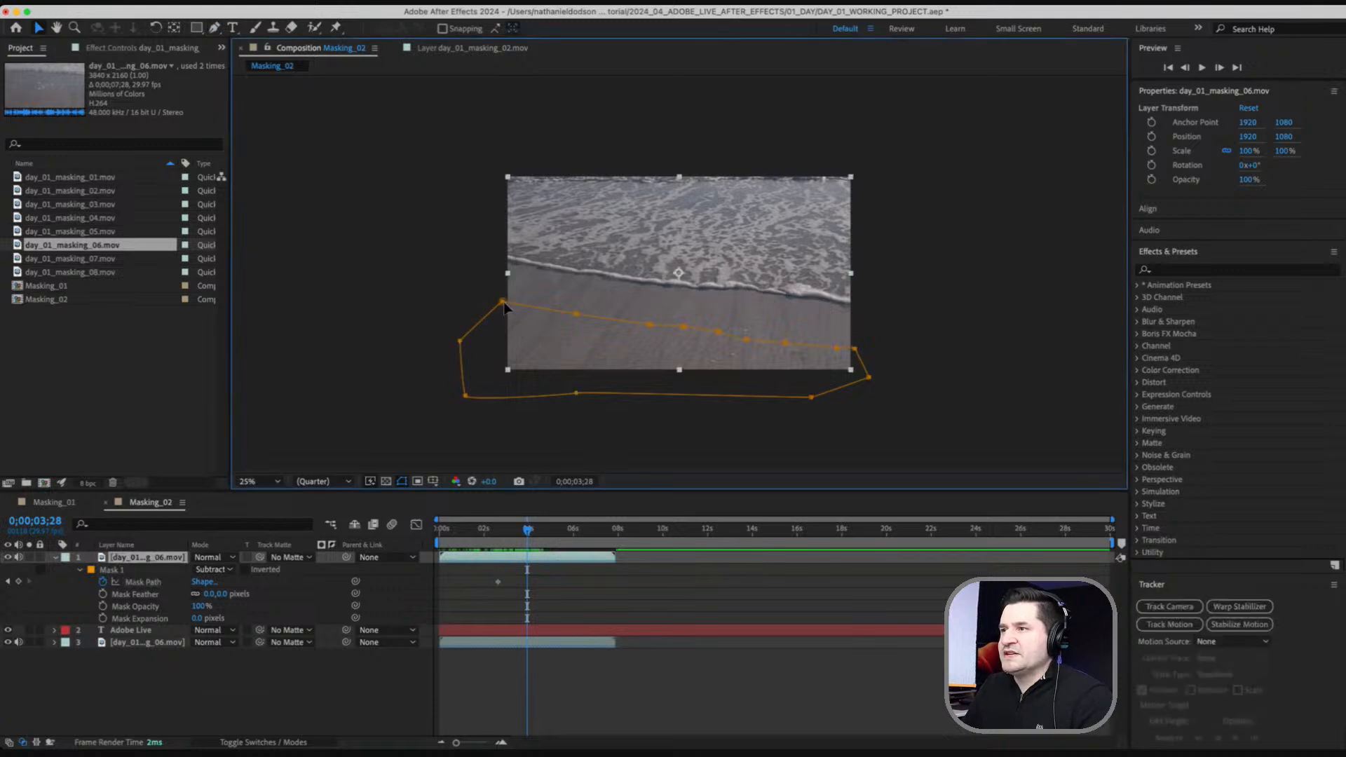
click(503, 302)
click(500, 292)
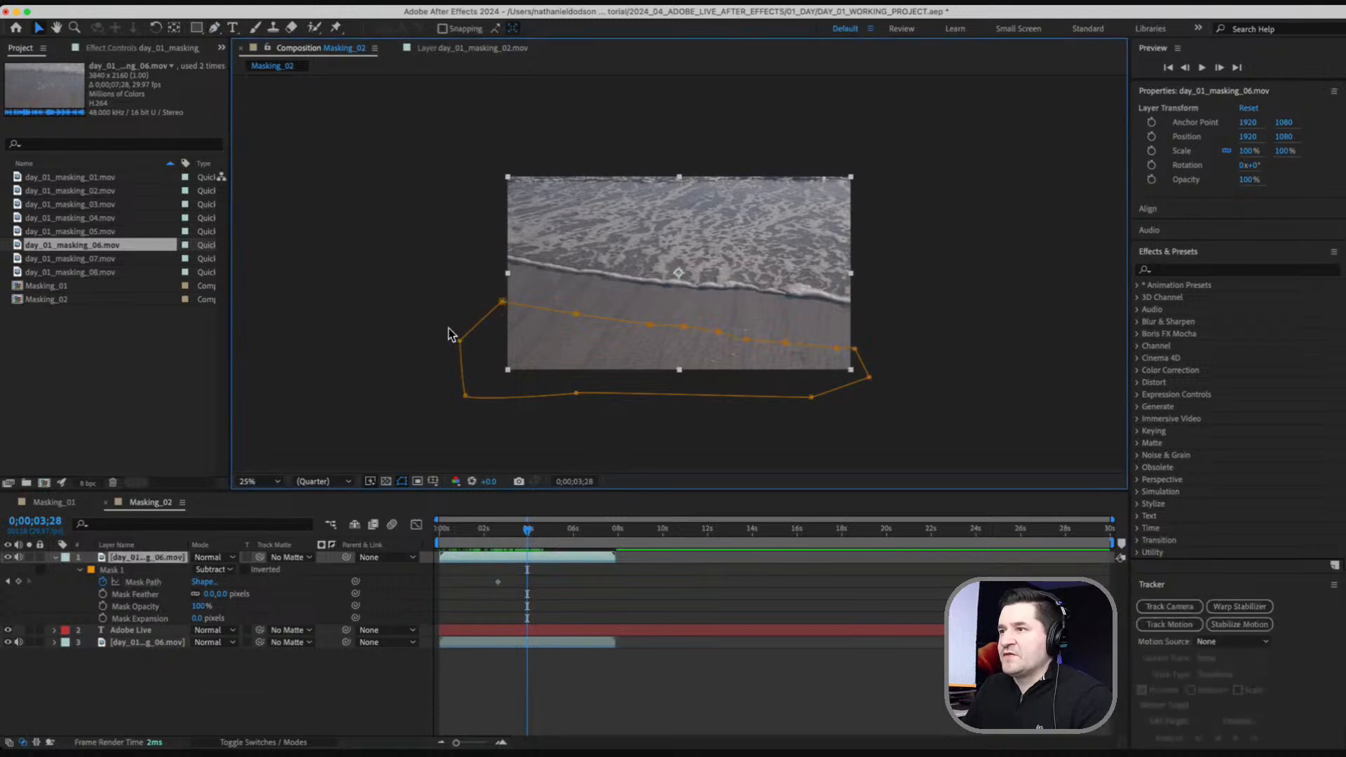
Reshape the mask's upper edge at 0;00;03;28 by moving its points up onto the receding wave's foam line across the frame.
drag(503, 302, 495, 260)
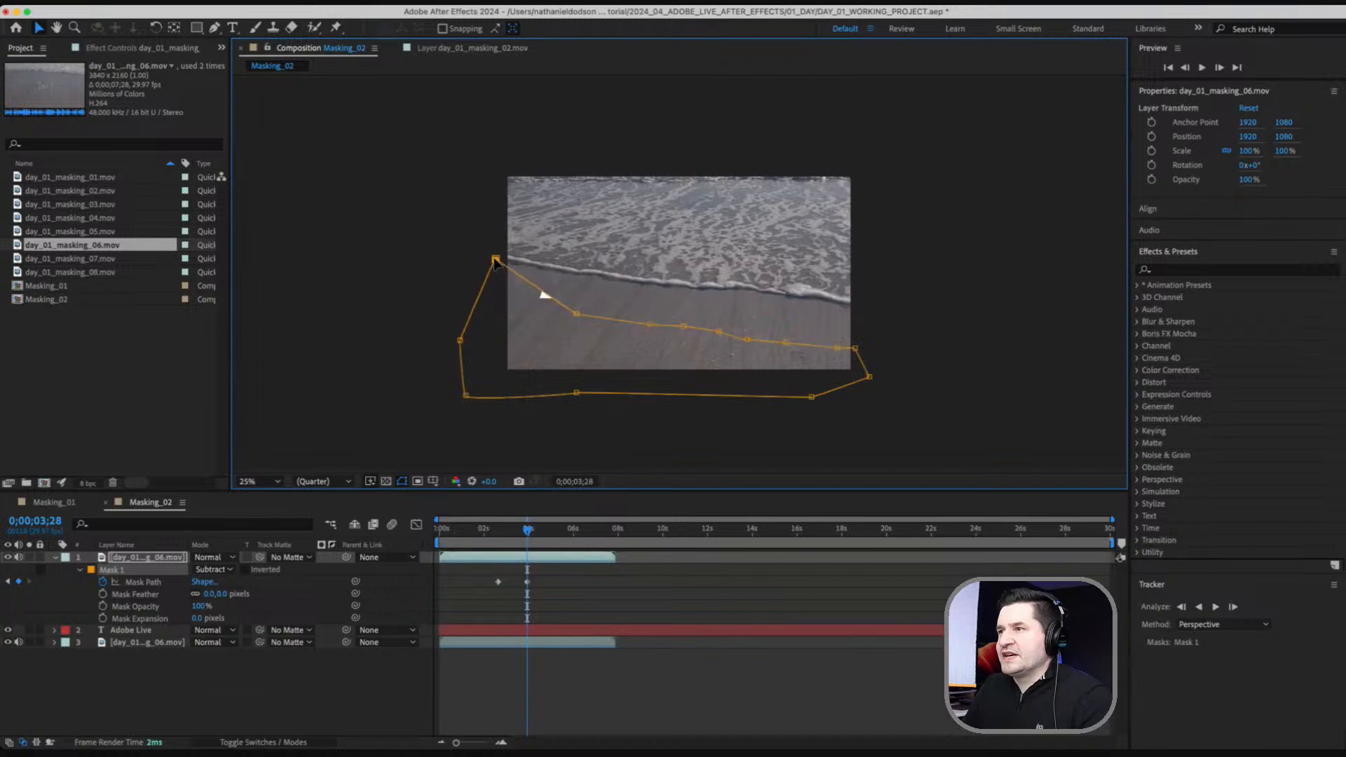
drag(576, 314, 571, 281)
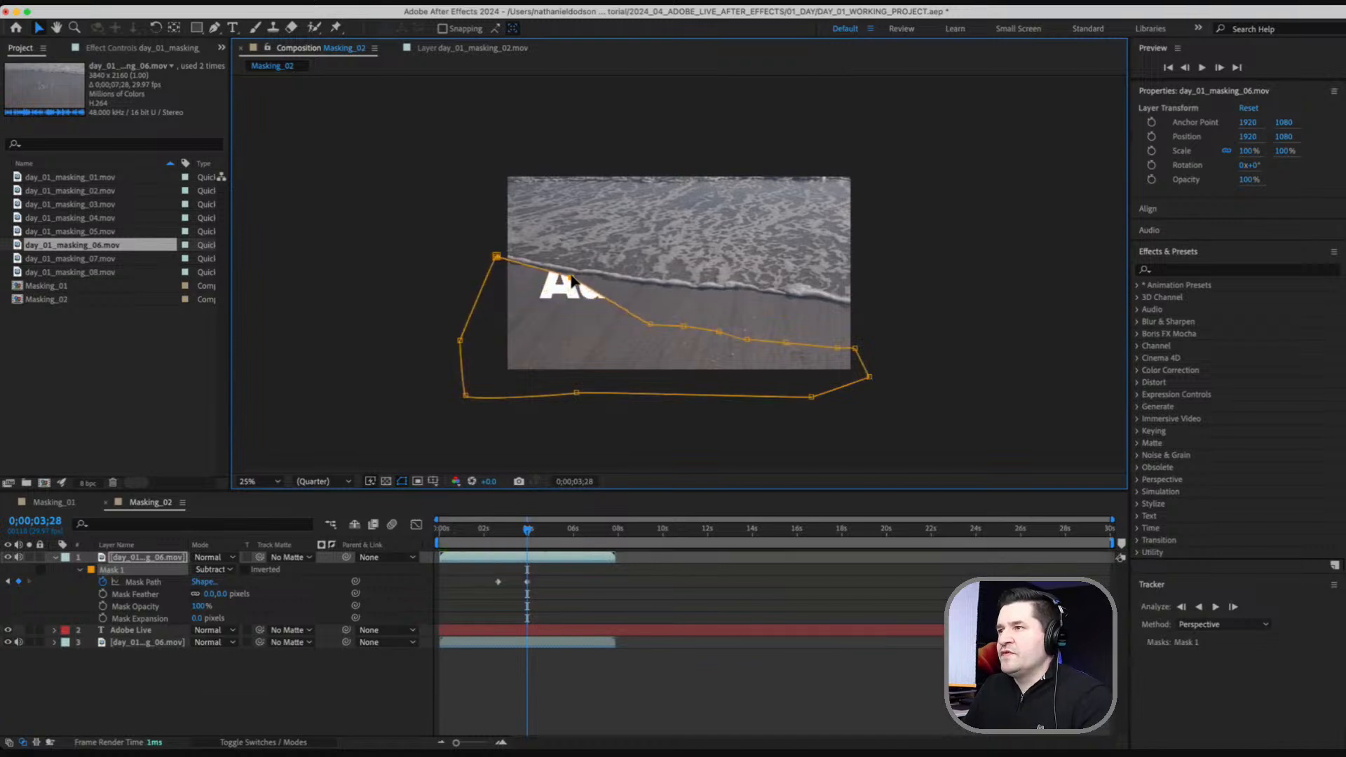
drag(650, 325, 602, 274)
drag(681, 324, 690, 286)
drag(745, 340, 732, 288)
drag(786, 345, 771, 295)
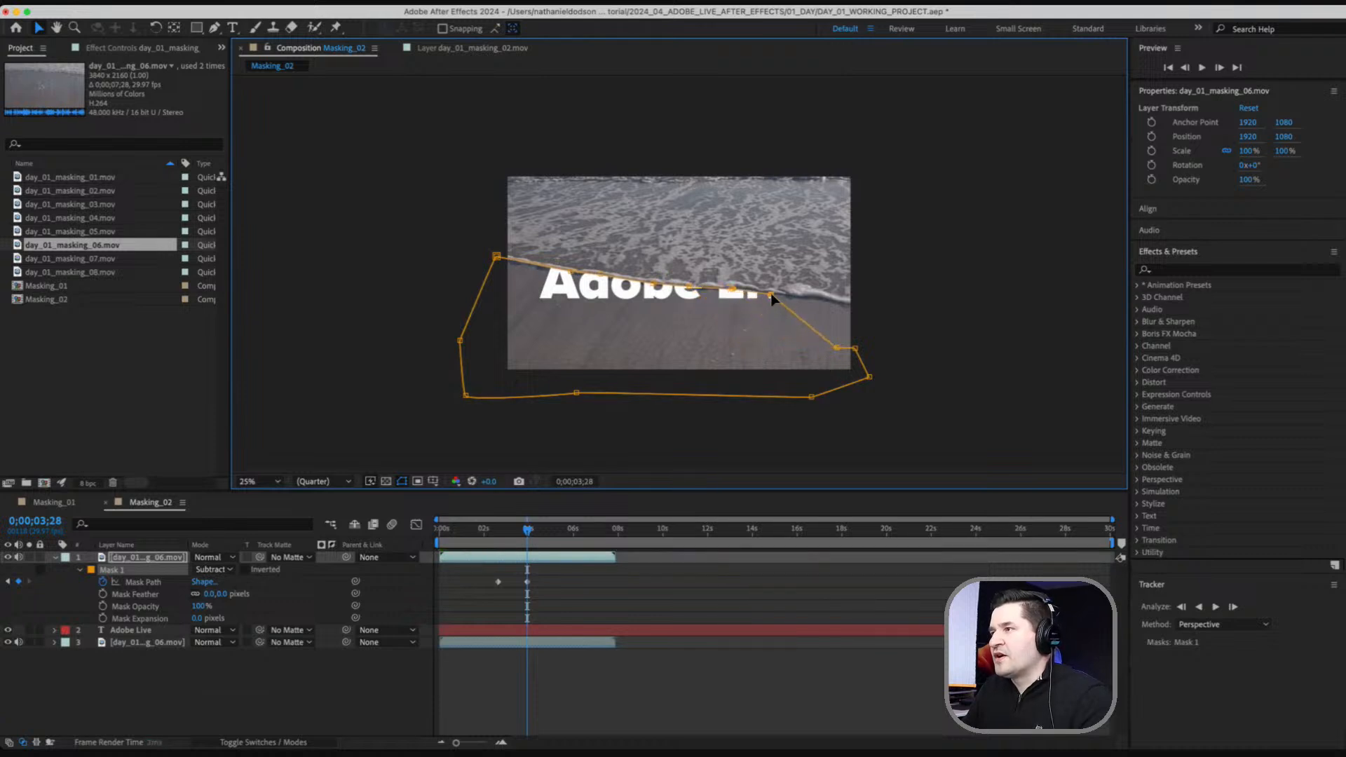
drag(837, 348, 804, 297)
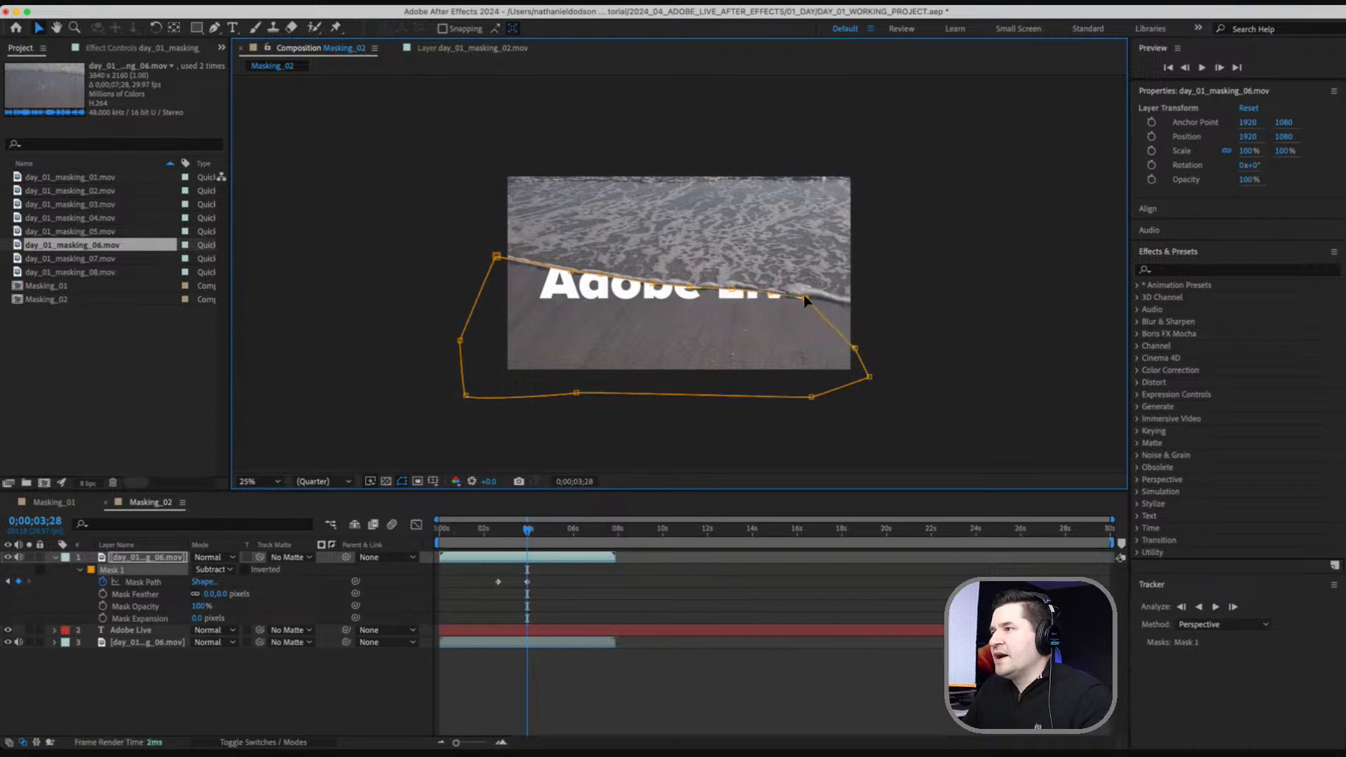
drag(848, 349, 813, 297)
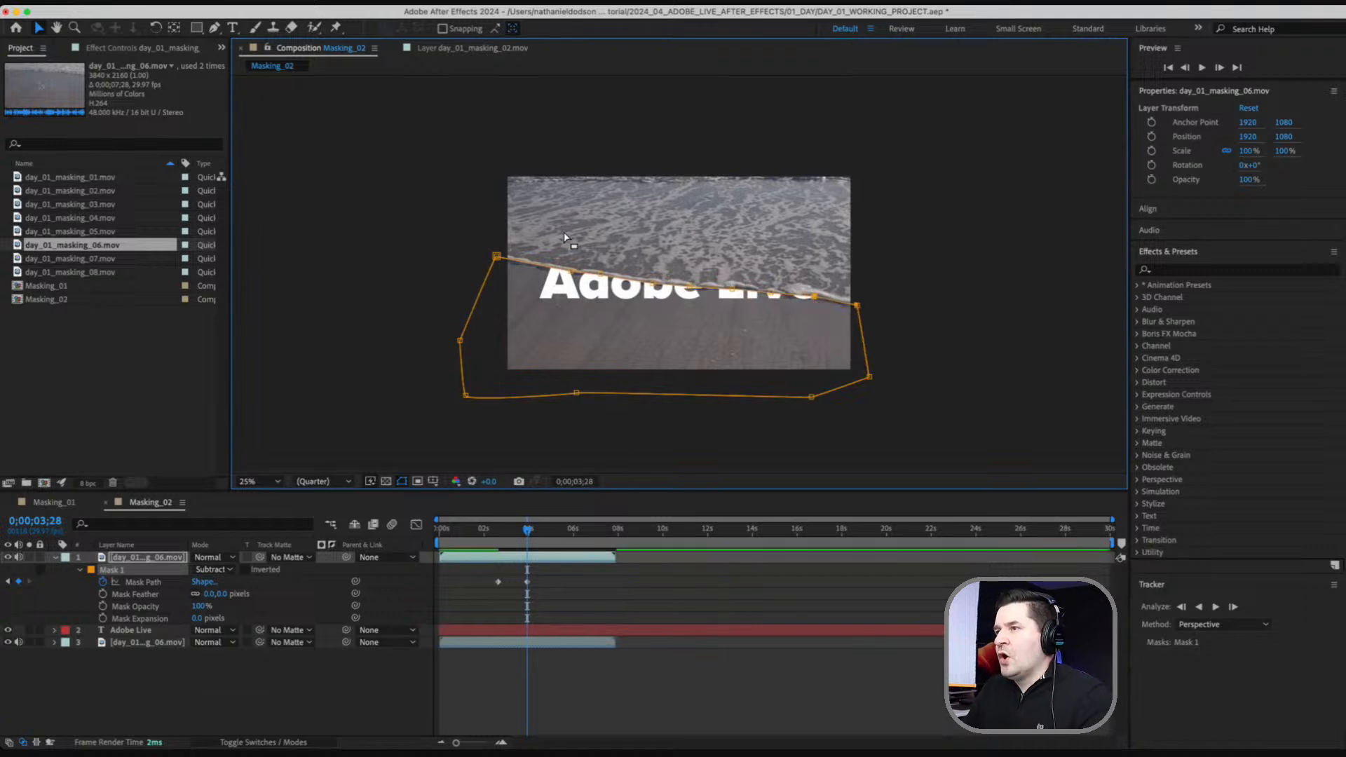
Soften the edge of Mask 1 on the upper footage layer by setting its Mask Feather to 27 pixels.
key(period)
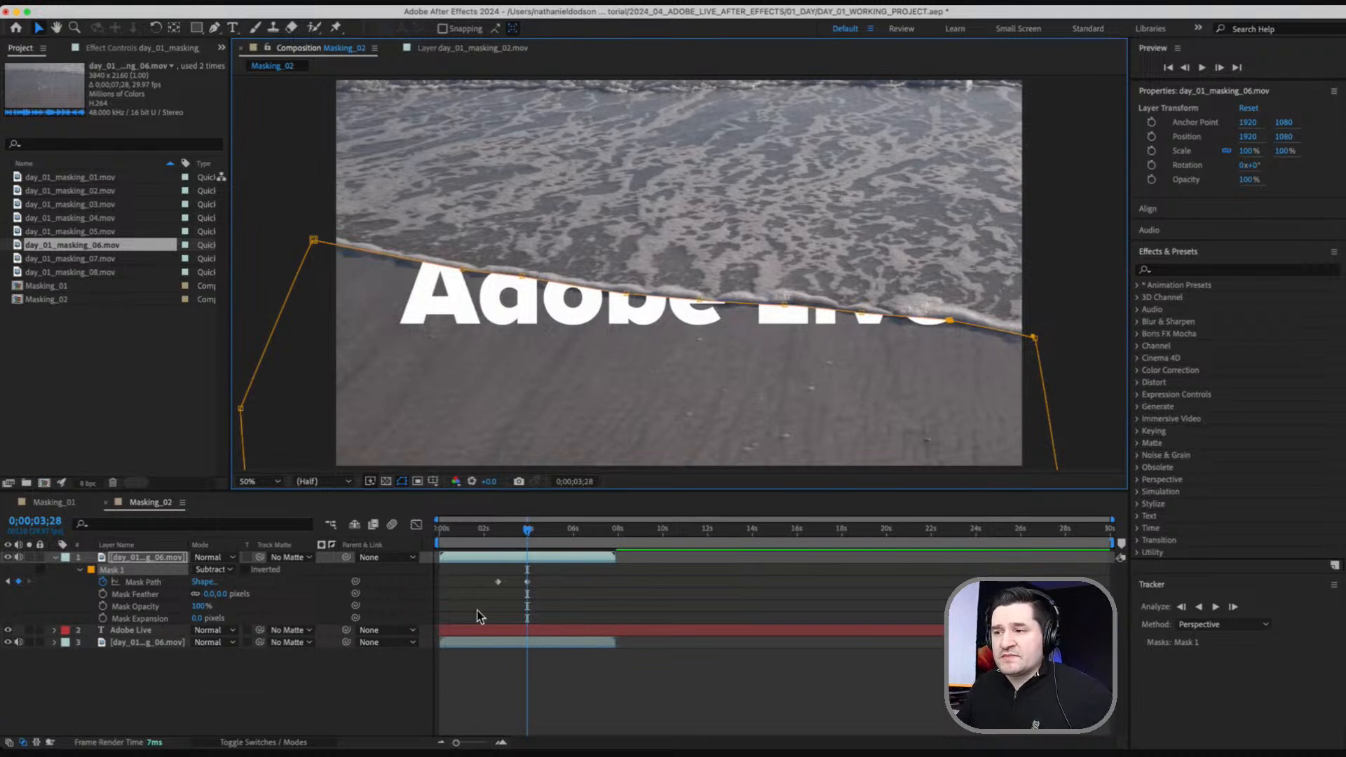
drag(208, 594, 238, 594)
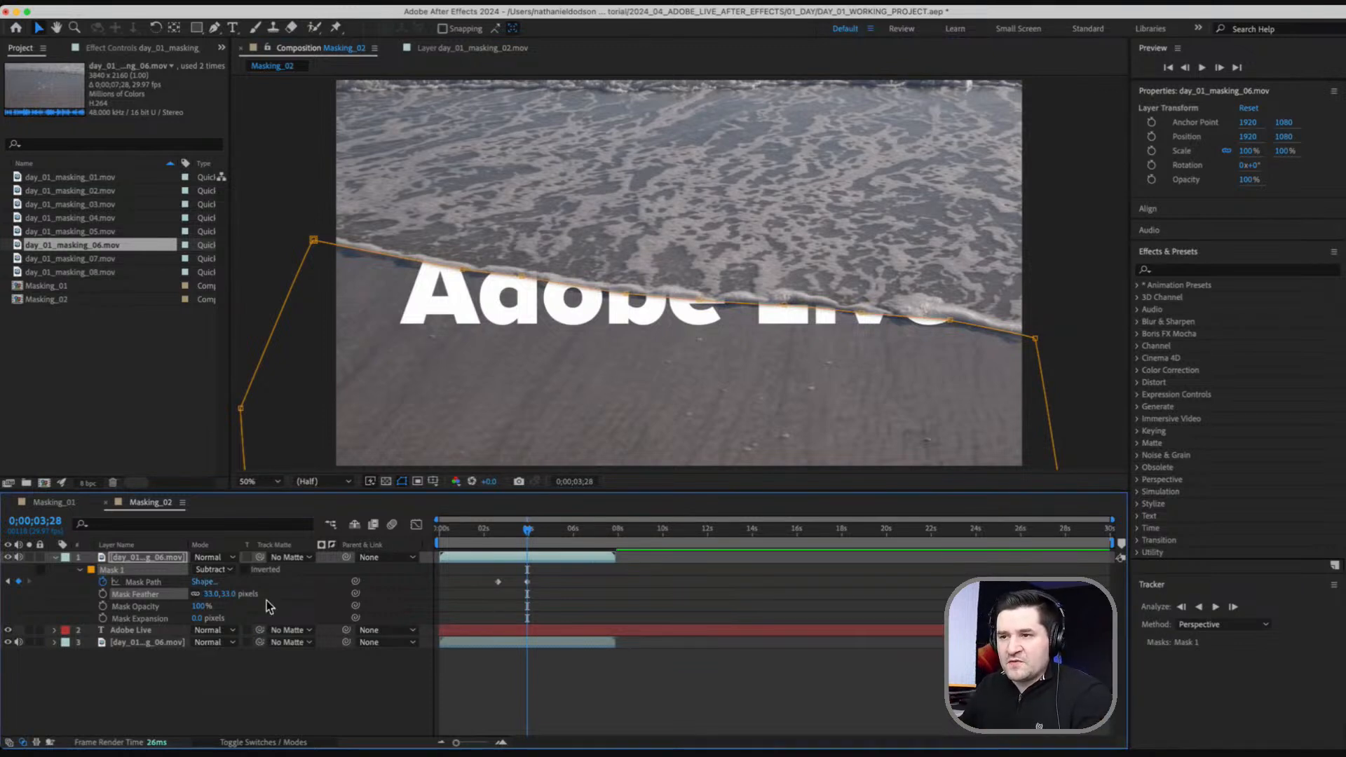
drag(219, 594, 208, 593)
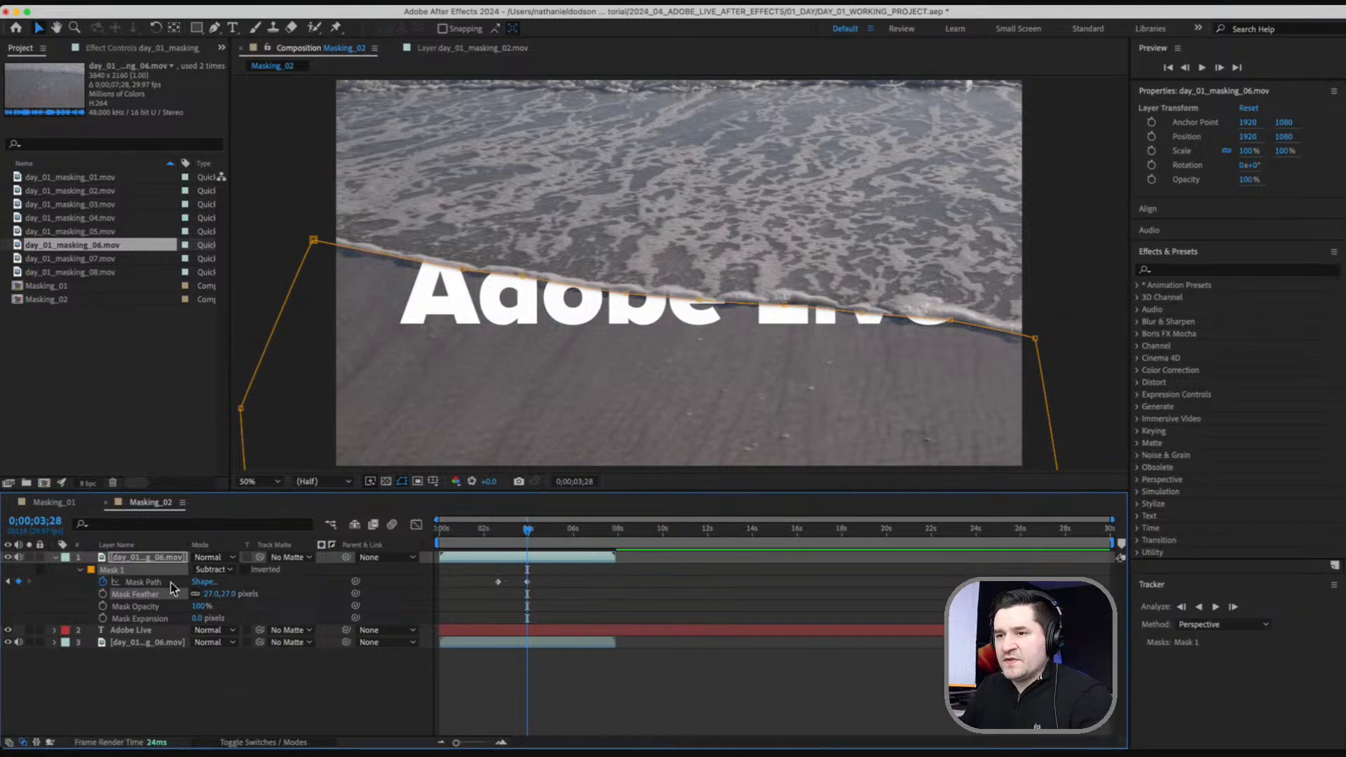
Go to 0;00;05;05 and move the mask's upper points one by one onto the foam line above the whole title.
click(149, 582)
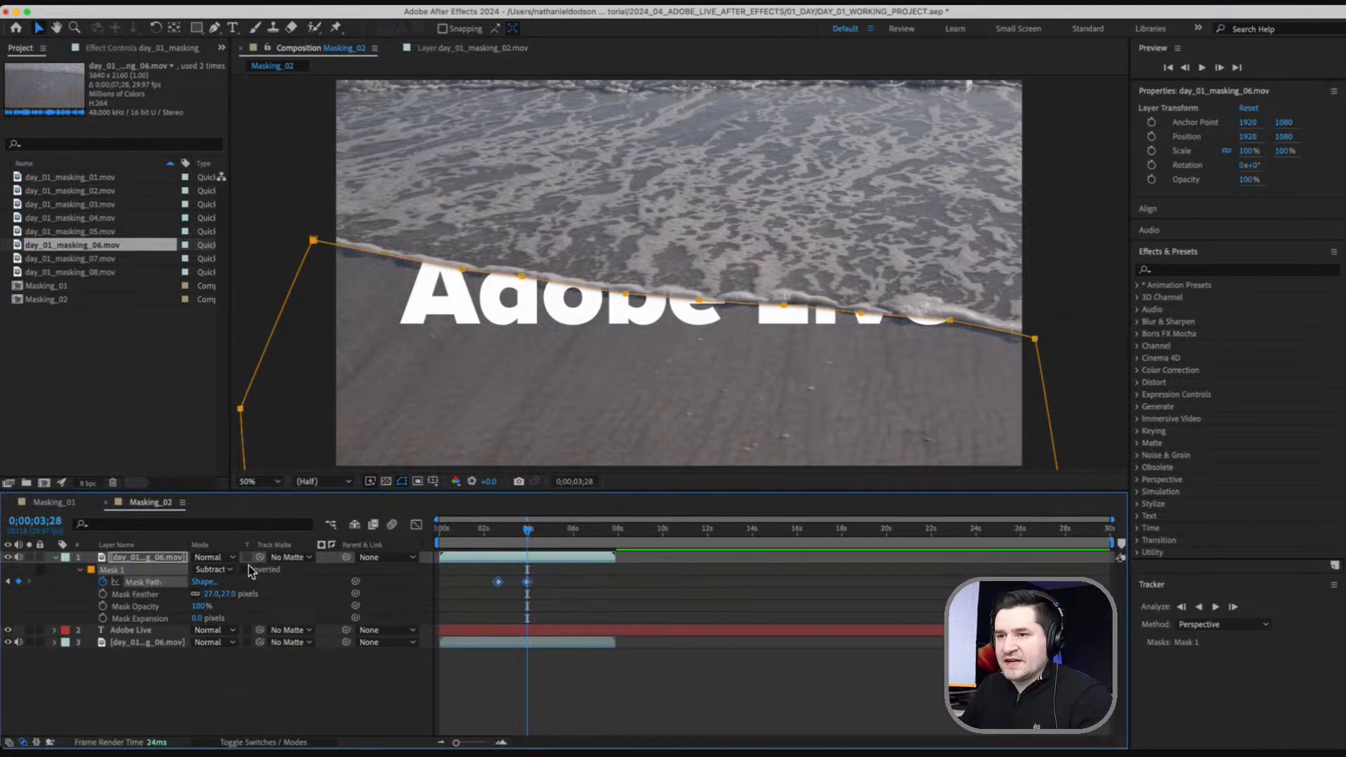
drag(533, 532, 554, 535)
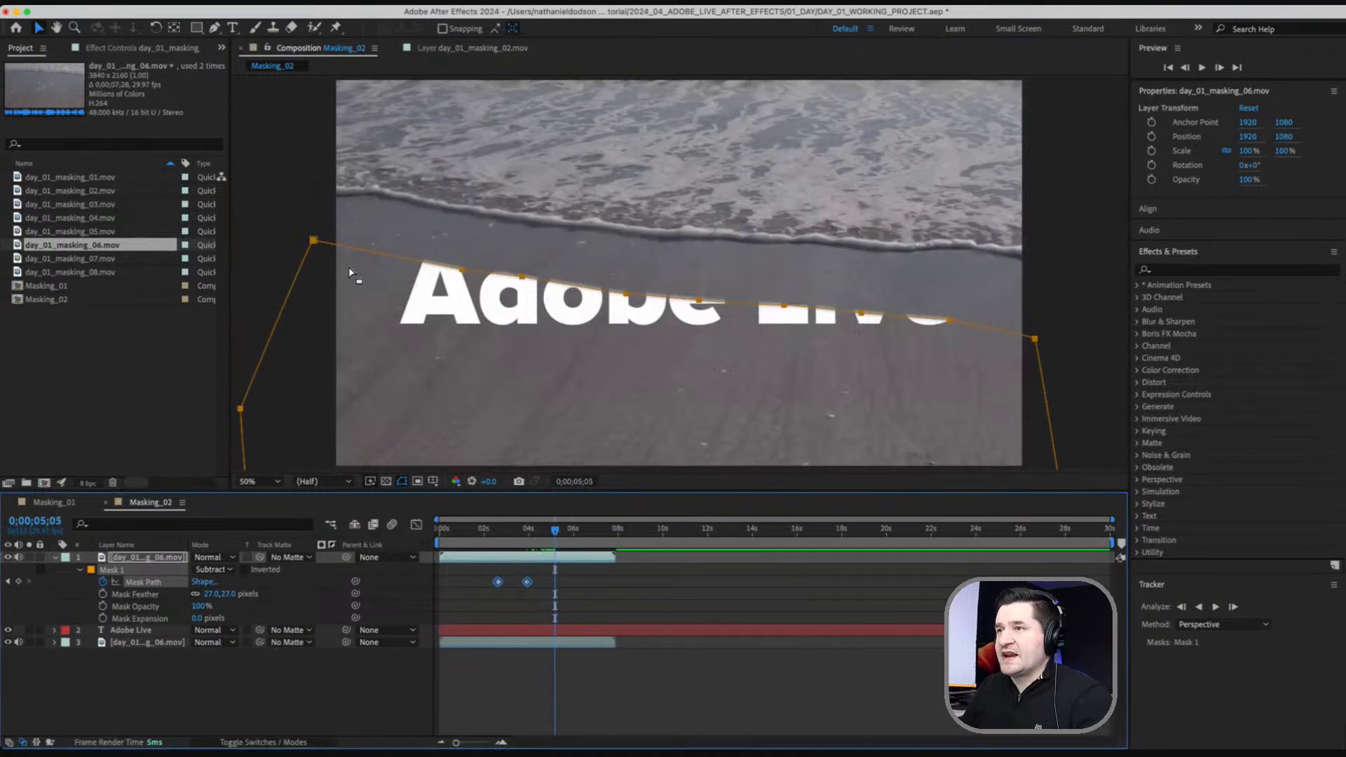
click(313, 240)
drag(313, 240, 321, 194)
drag(462, 269, 447, 211)
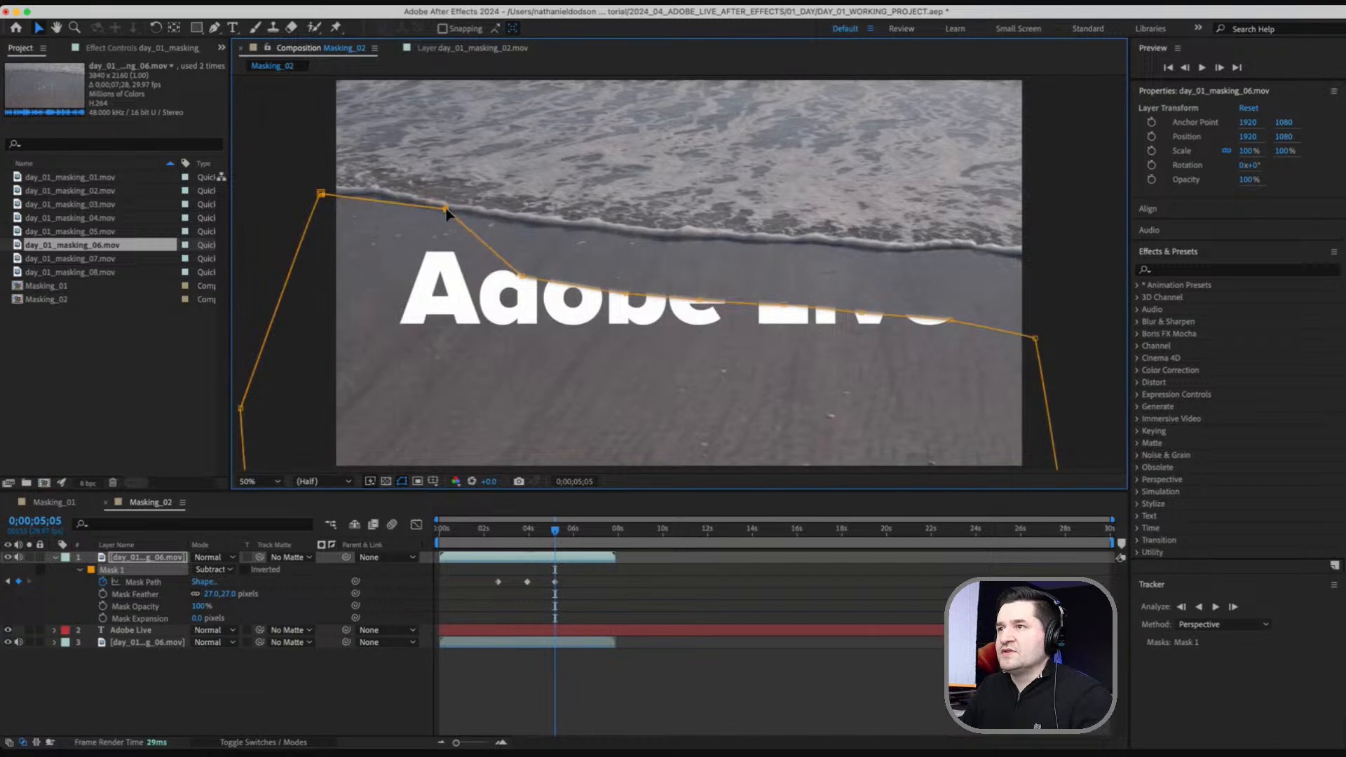
drag(521, 275, 574, 229)
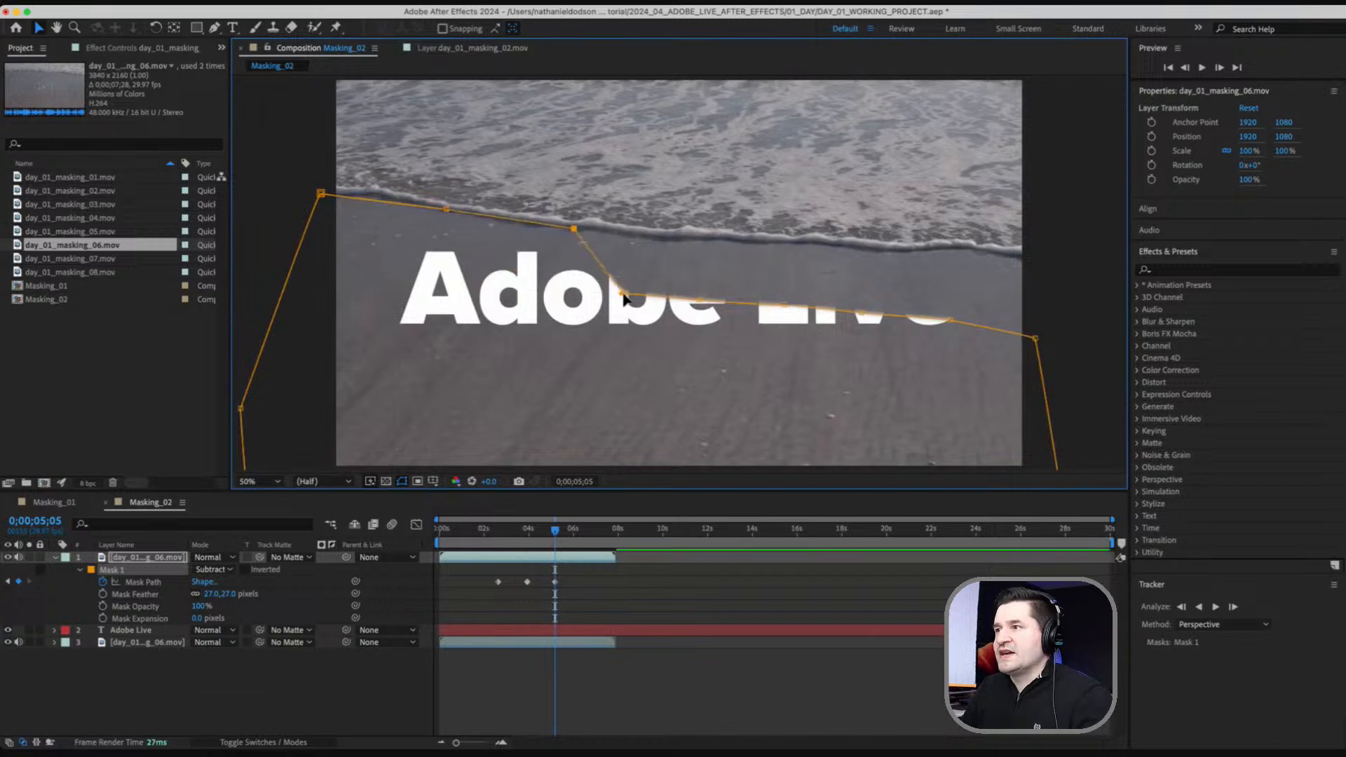
drag(624, 294, 661, 239)
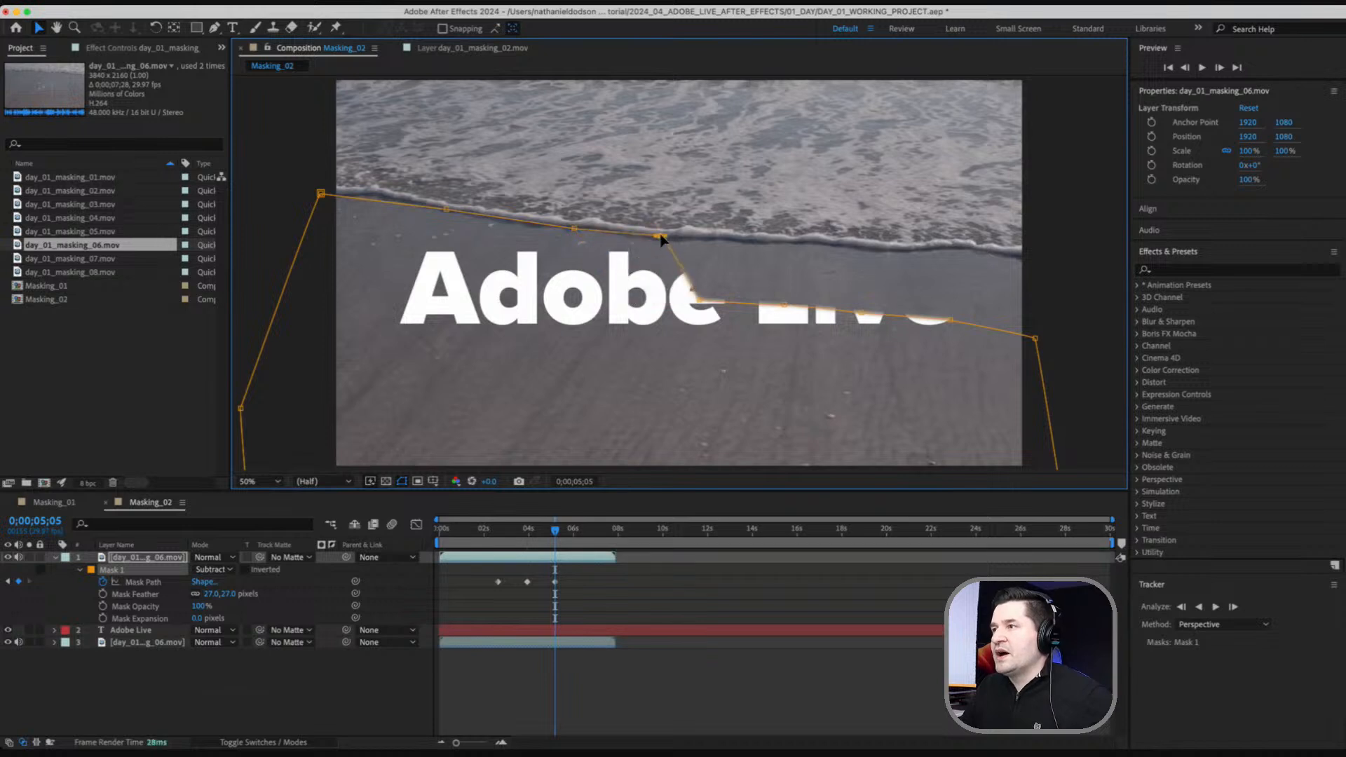
drag(700, 300, 742, 241)
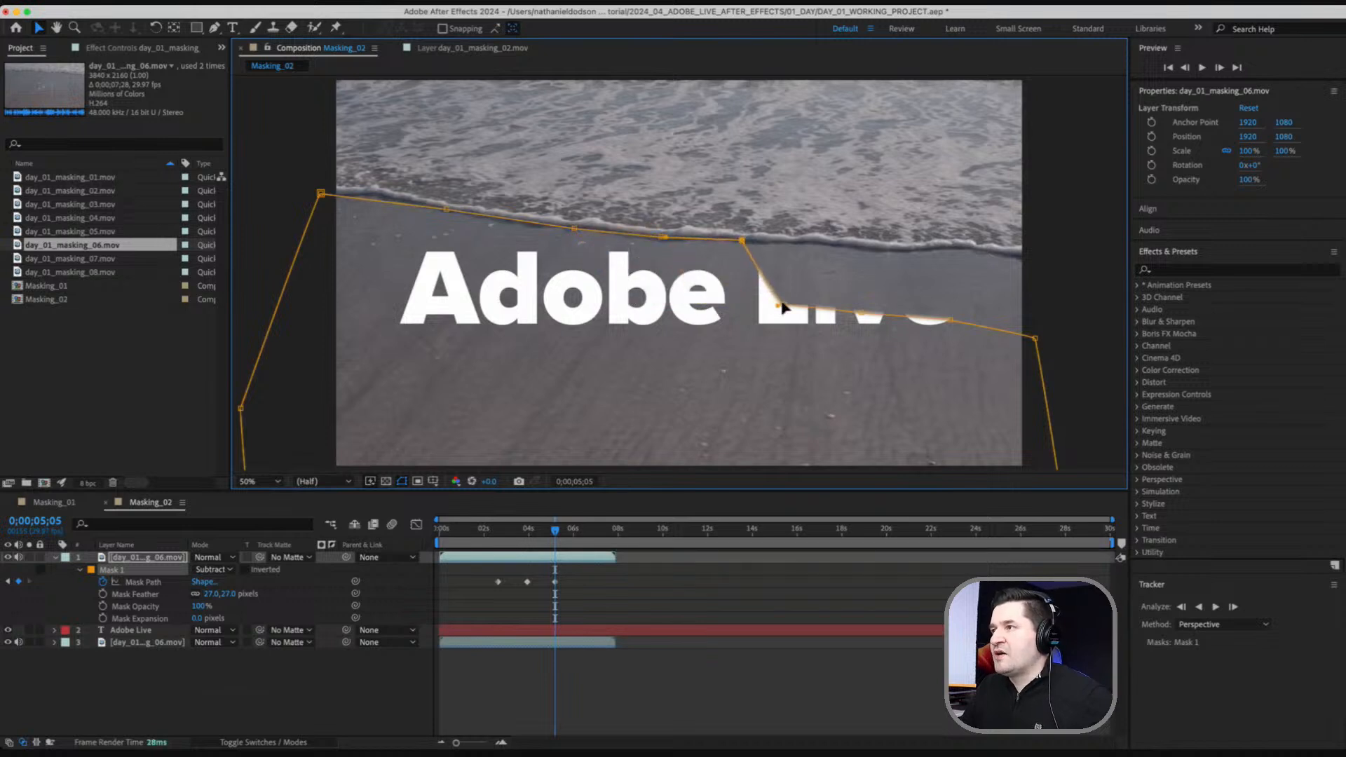
drag(780, 306, 830, 243)
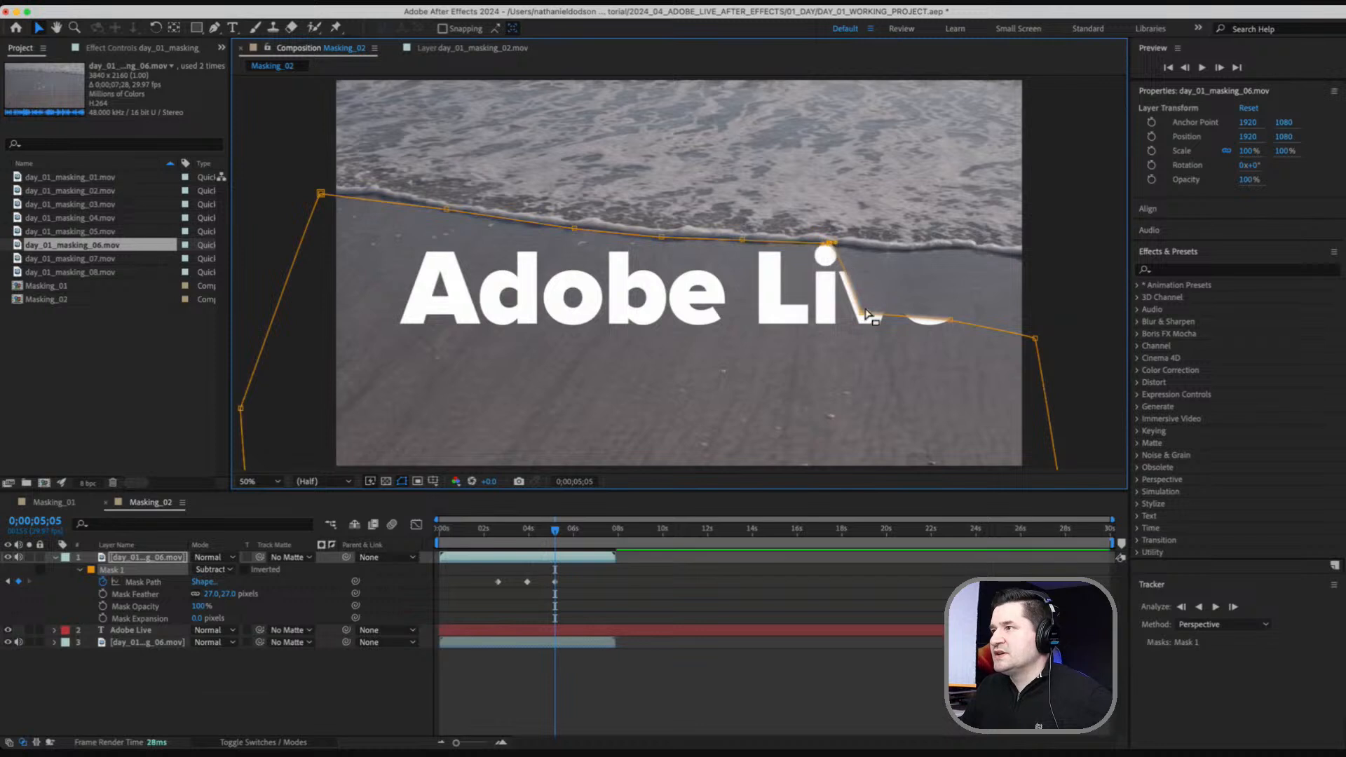
drag(867, 318, 893, 250)
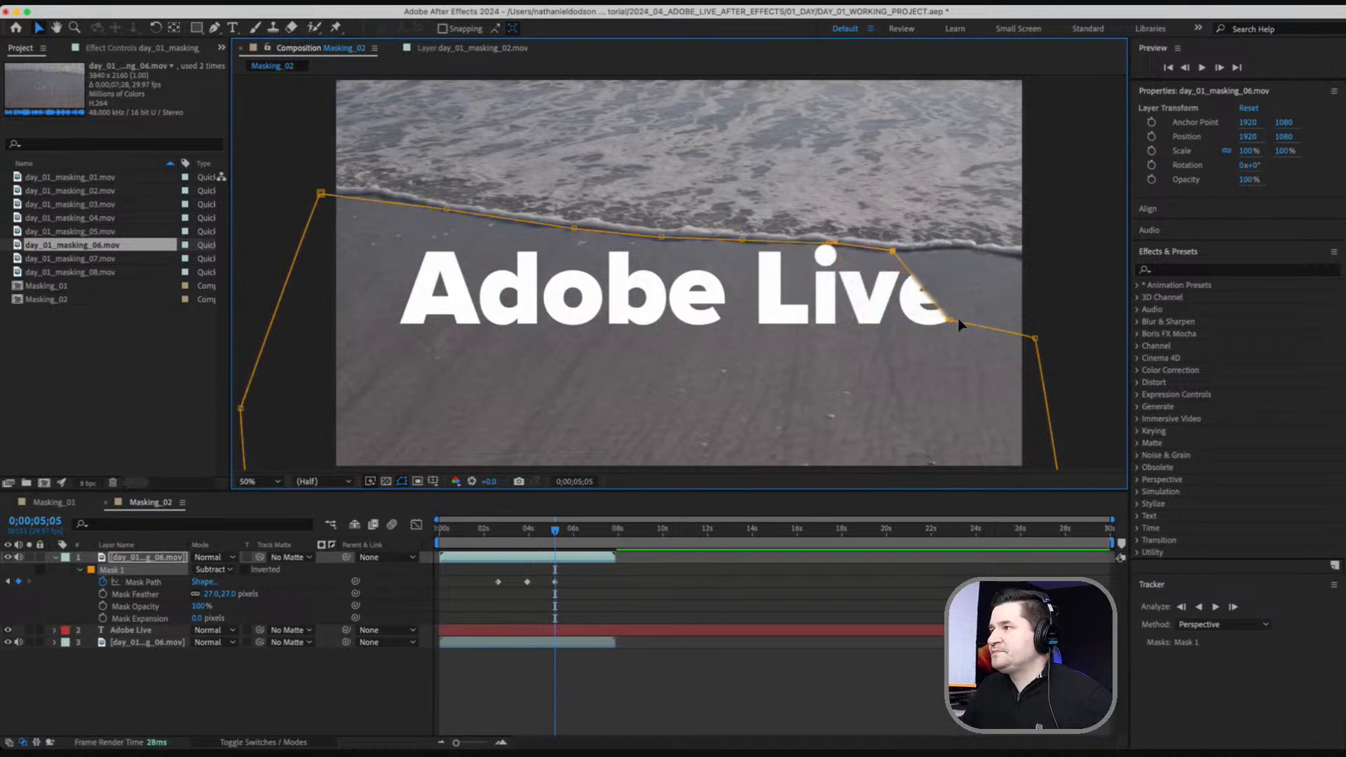
drag(949, 320, 963, 248)
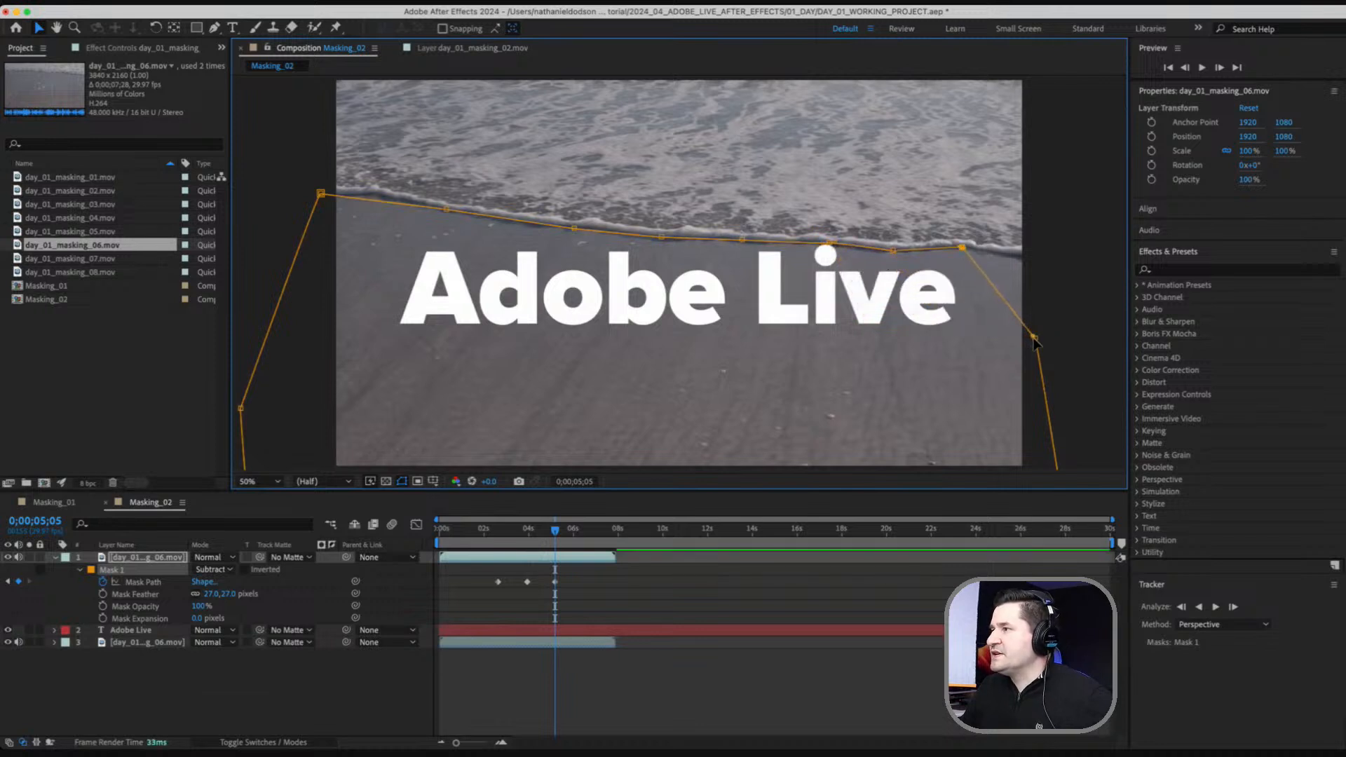
drag(1034, 337, 1043, 260)
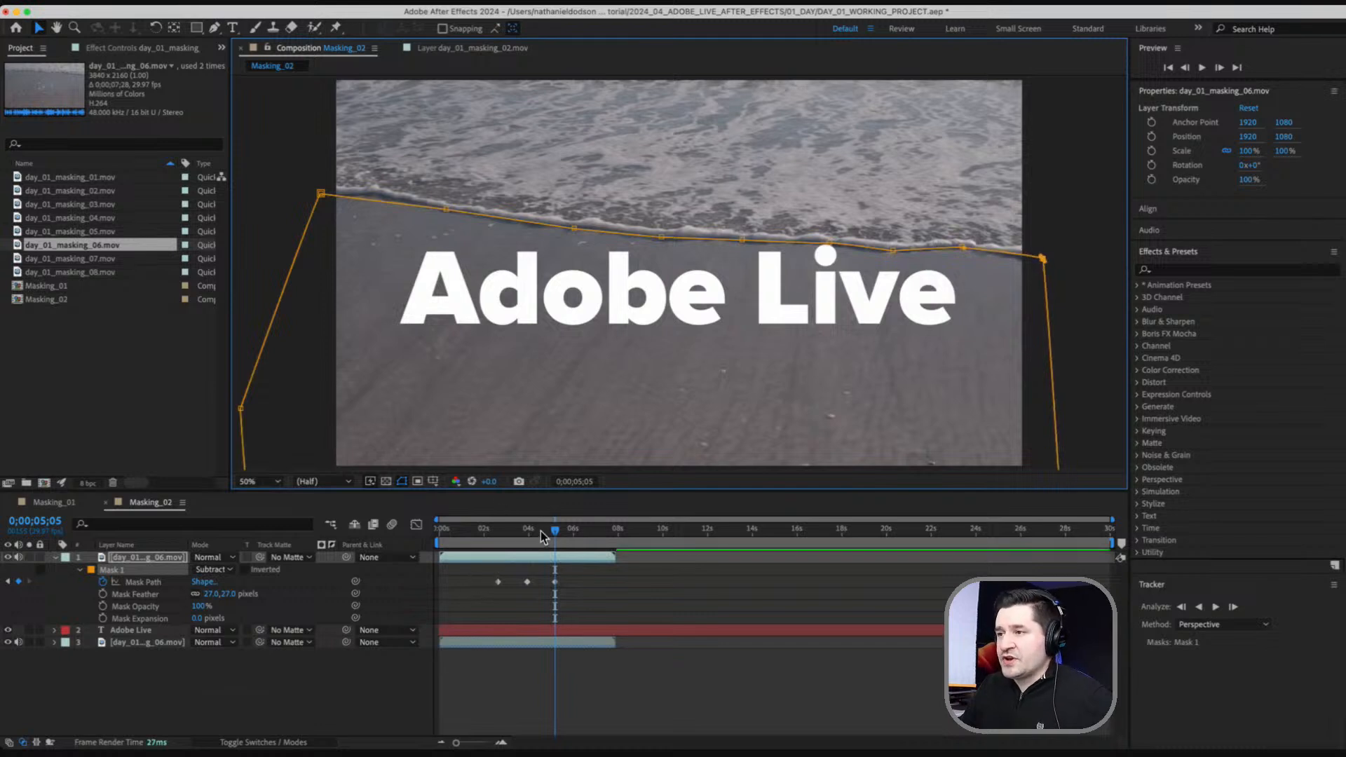
Raise the mask's middle points toward the wave edge at 0;00;05;19, then deselect the layer and collapse its properties.
key(comma)
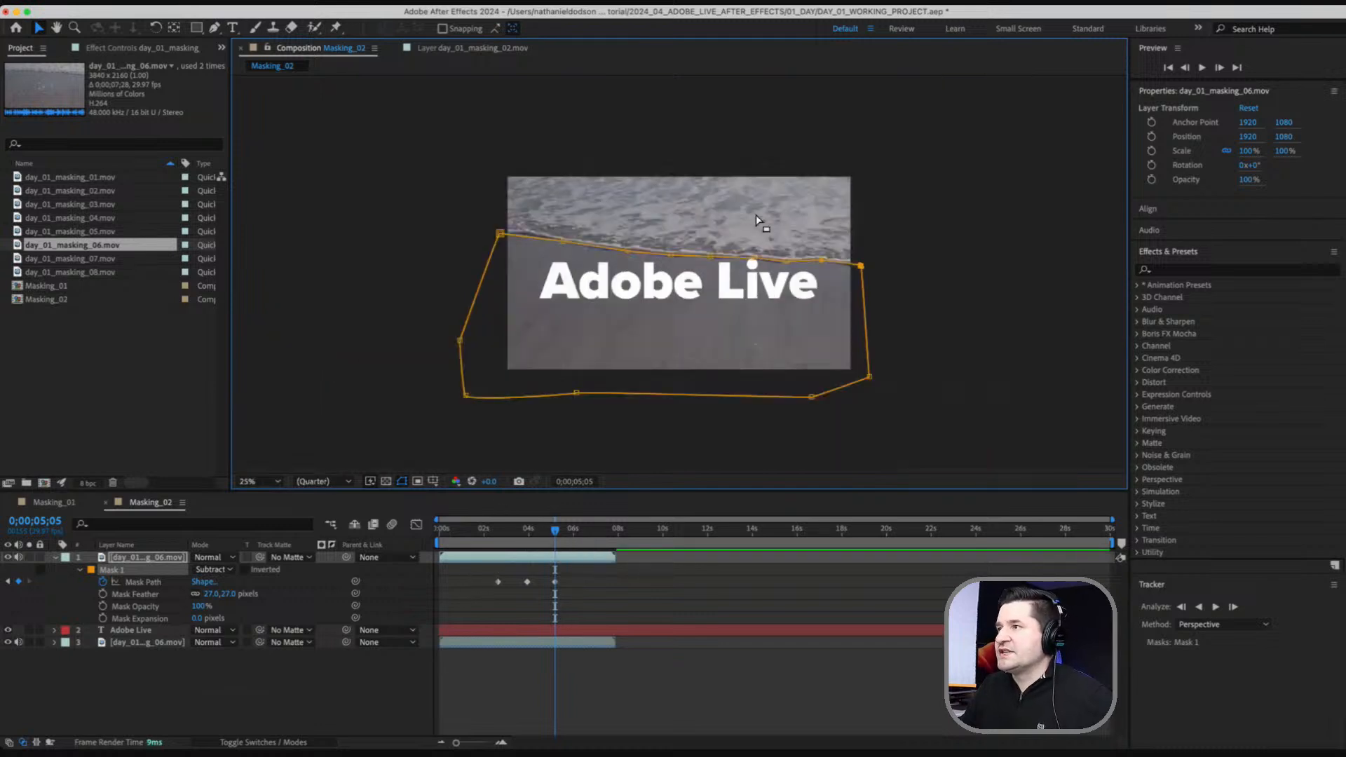
click(565, 530)
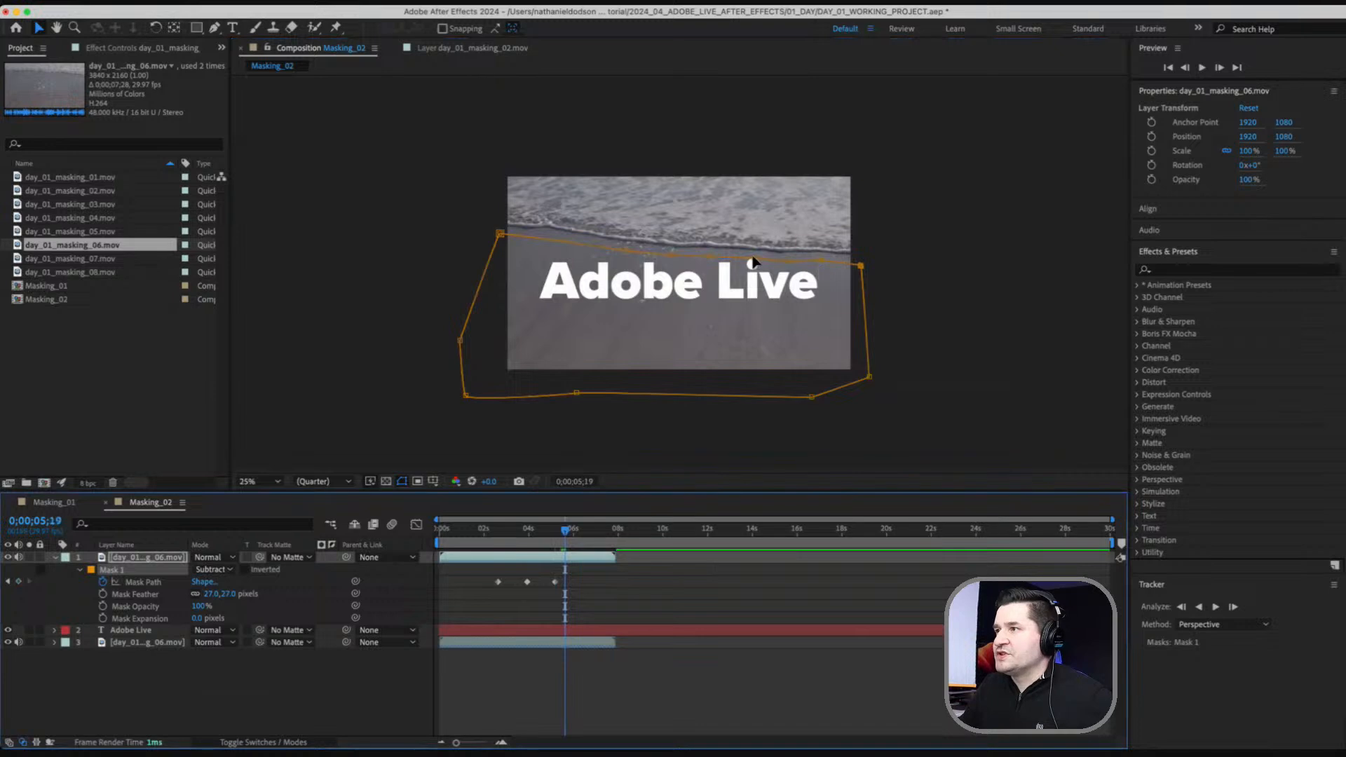
drag(751, 259, 670, 252)
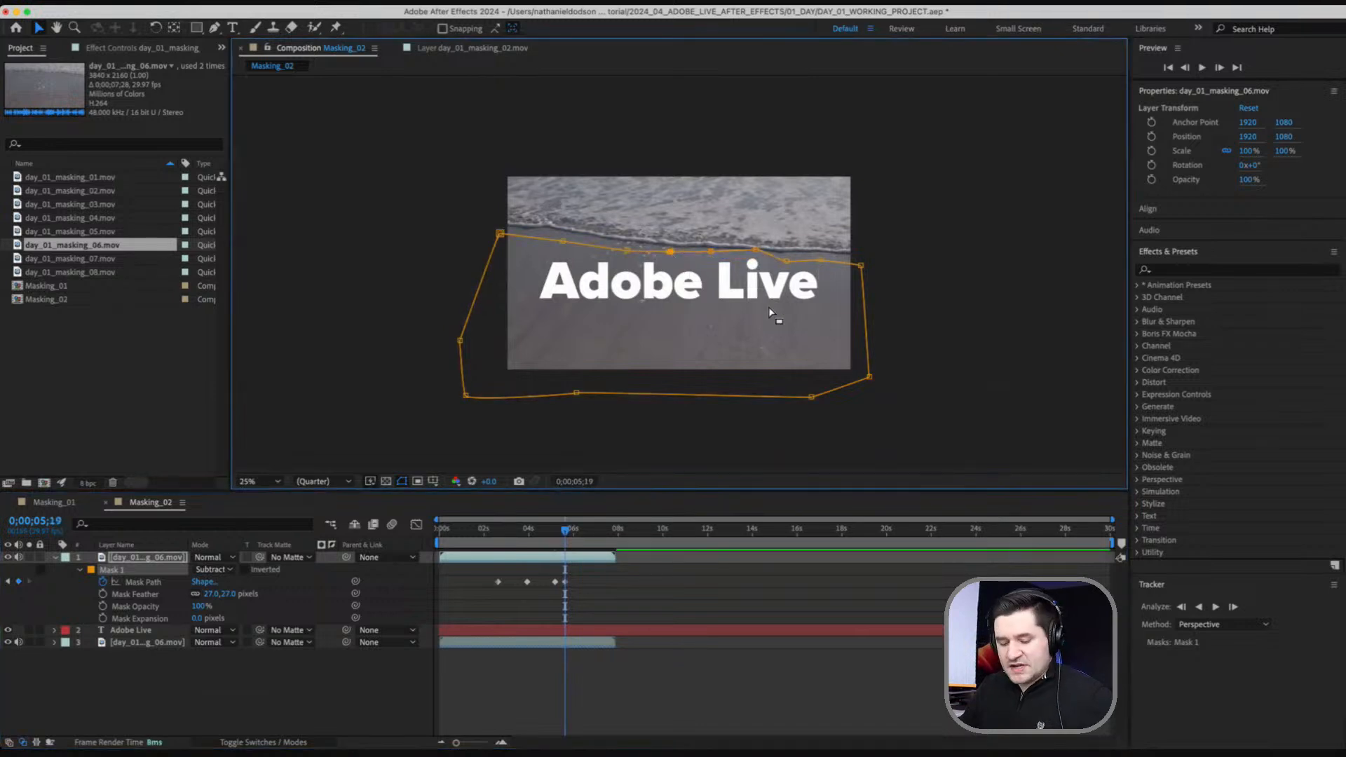
click(416, 410)
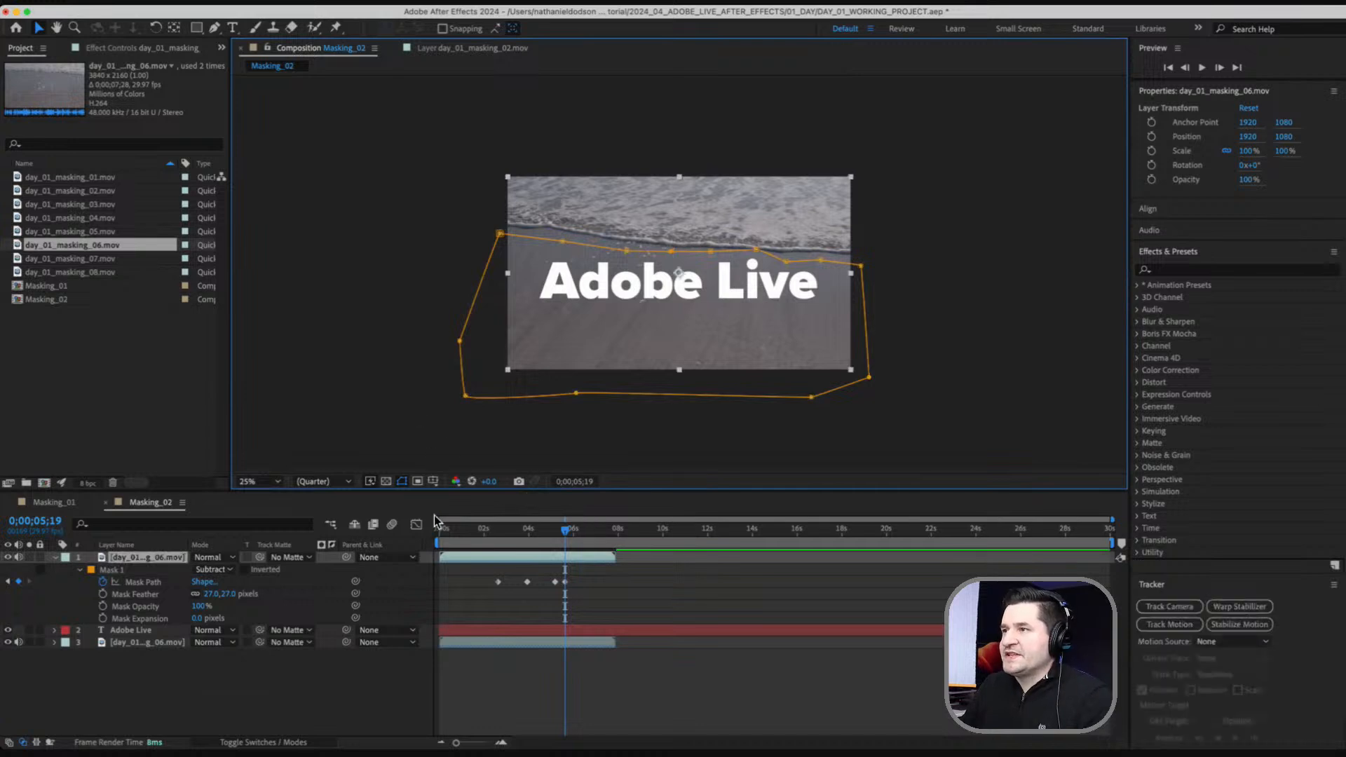
click(150, 701)
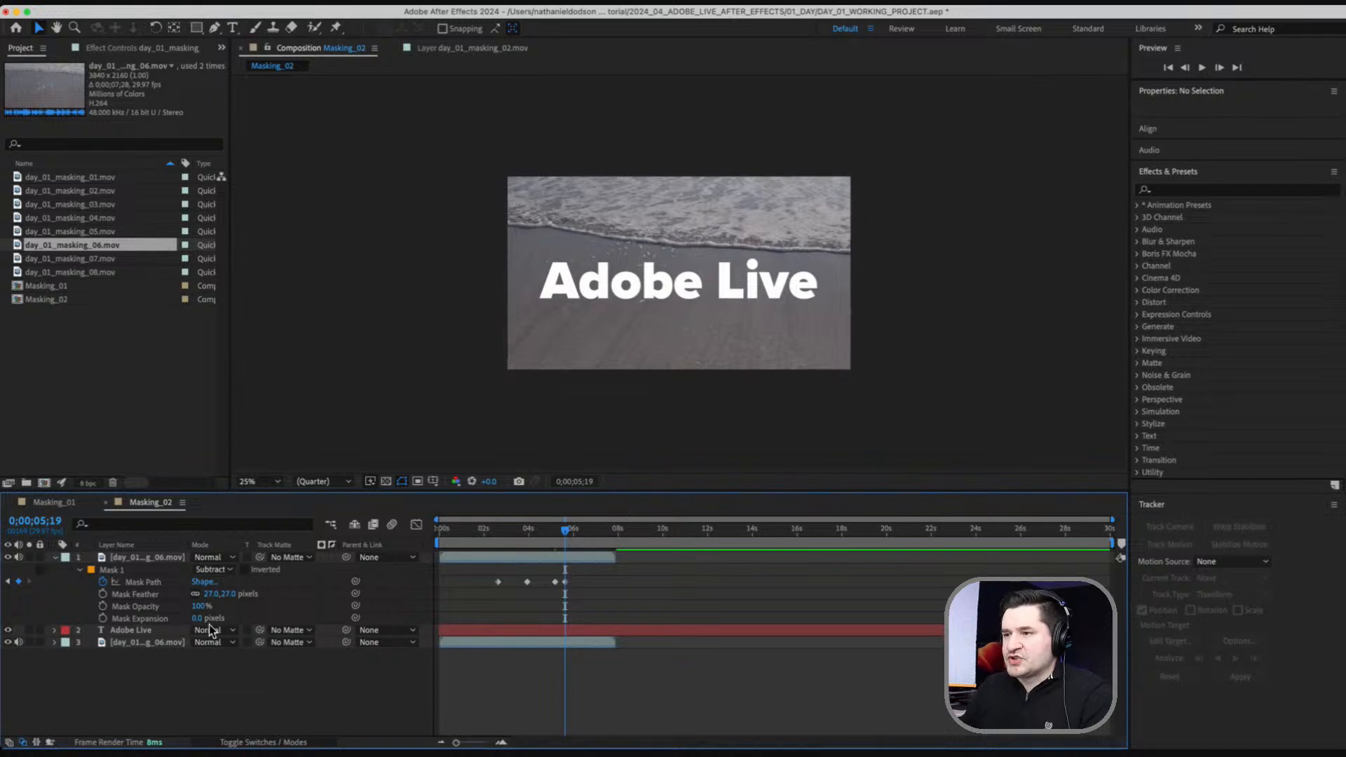
click(55, 557)
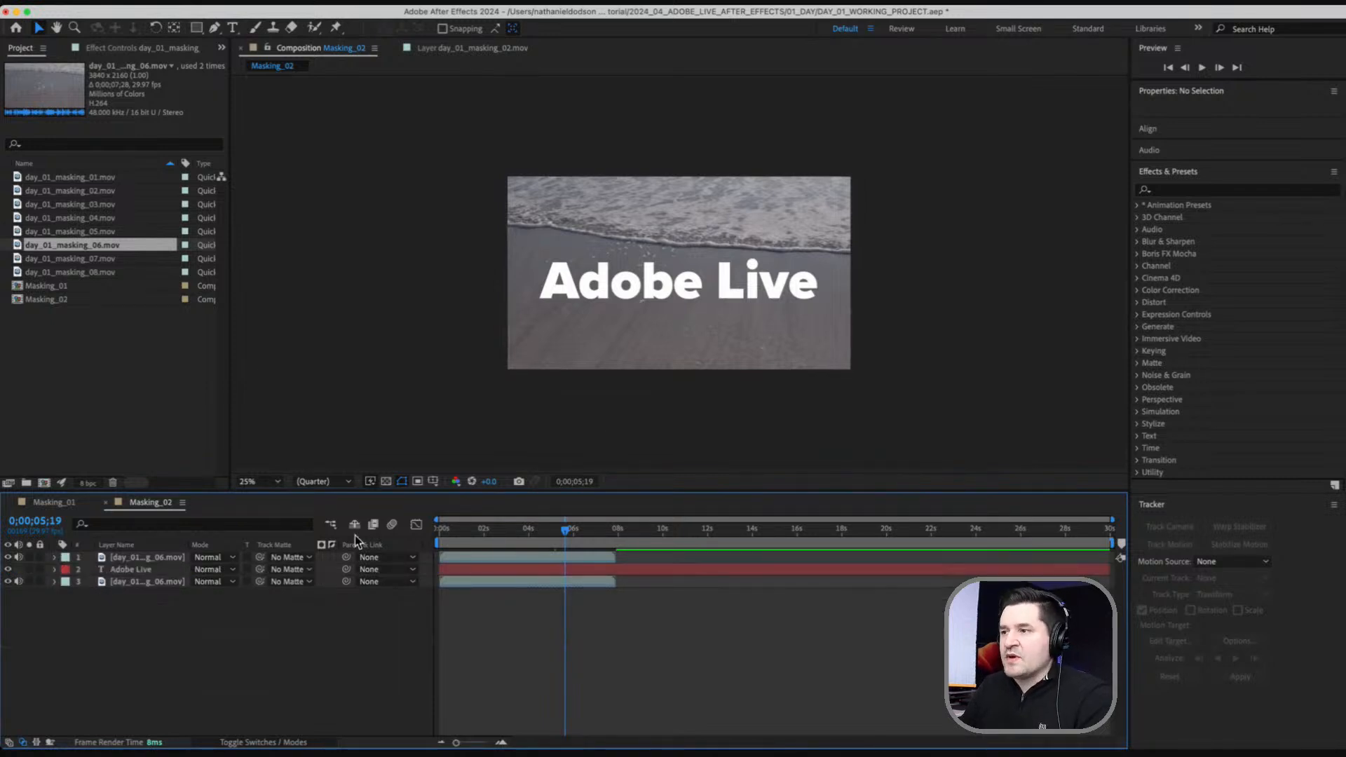
Recolour the "Adobe Live" text fill with a tone sampled from the wave's foam, lightened to a pale grey.
click(129, 570)
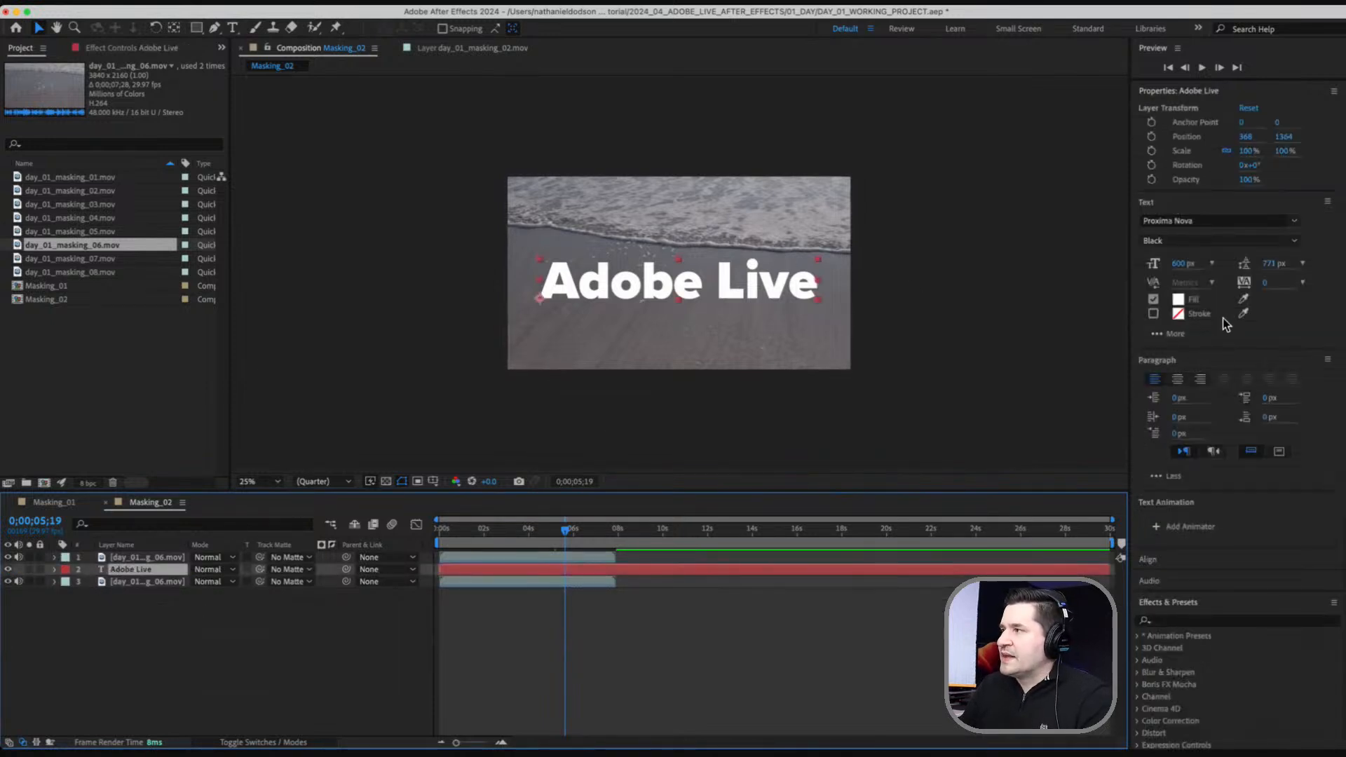
click(1243, 298)
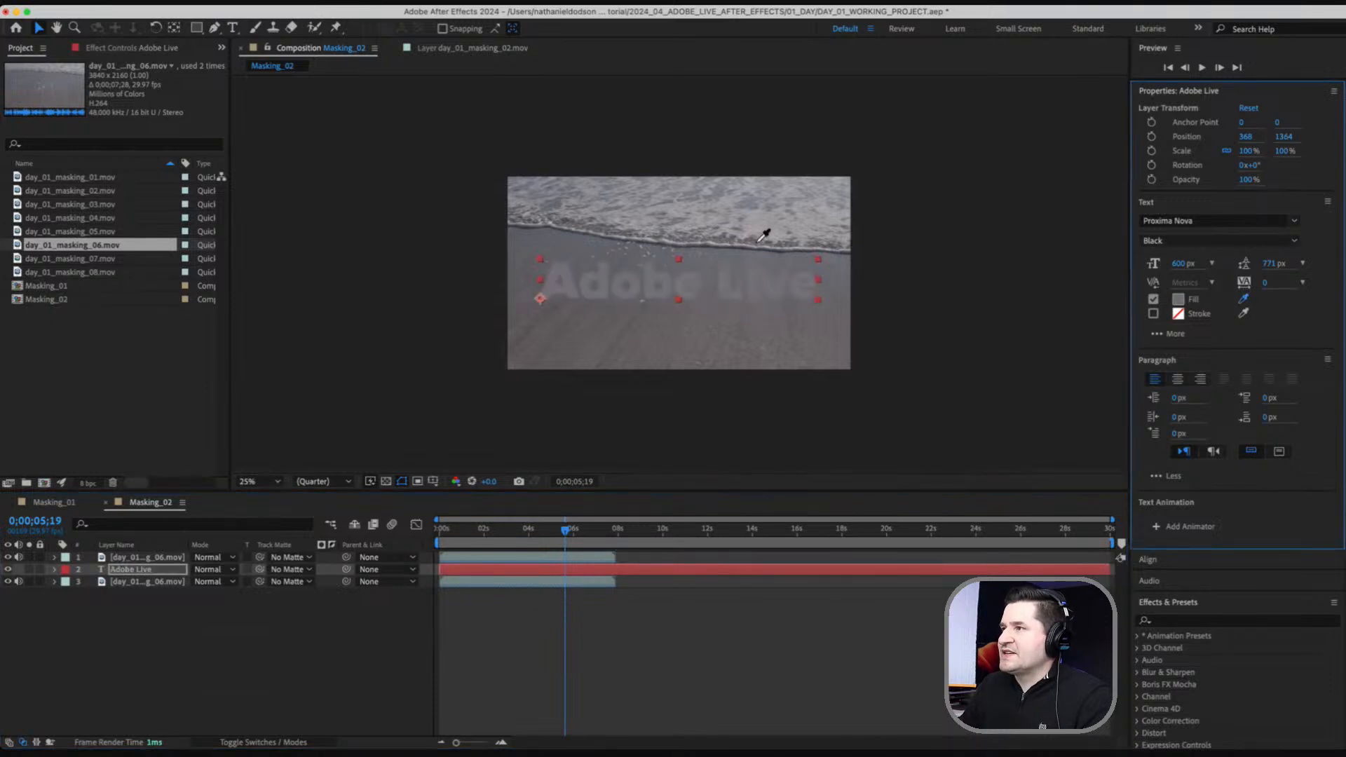
click(771, 217)
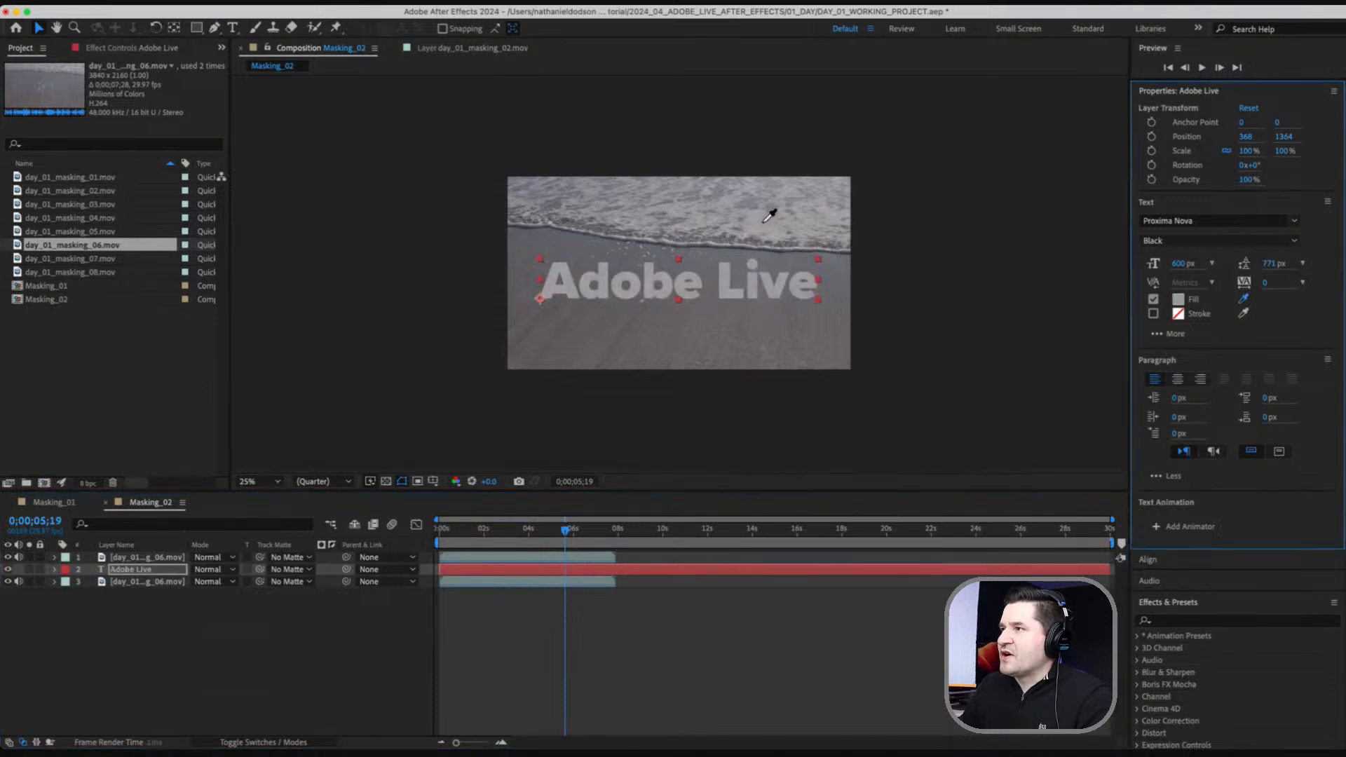
click(1180, 299)
drag(507, 342, 506, 335)
click(829, 302)
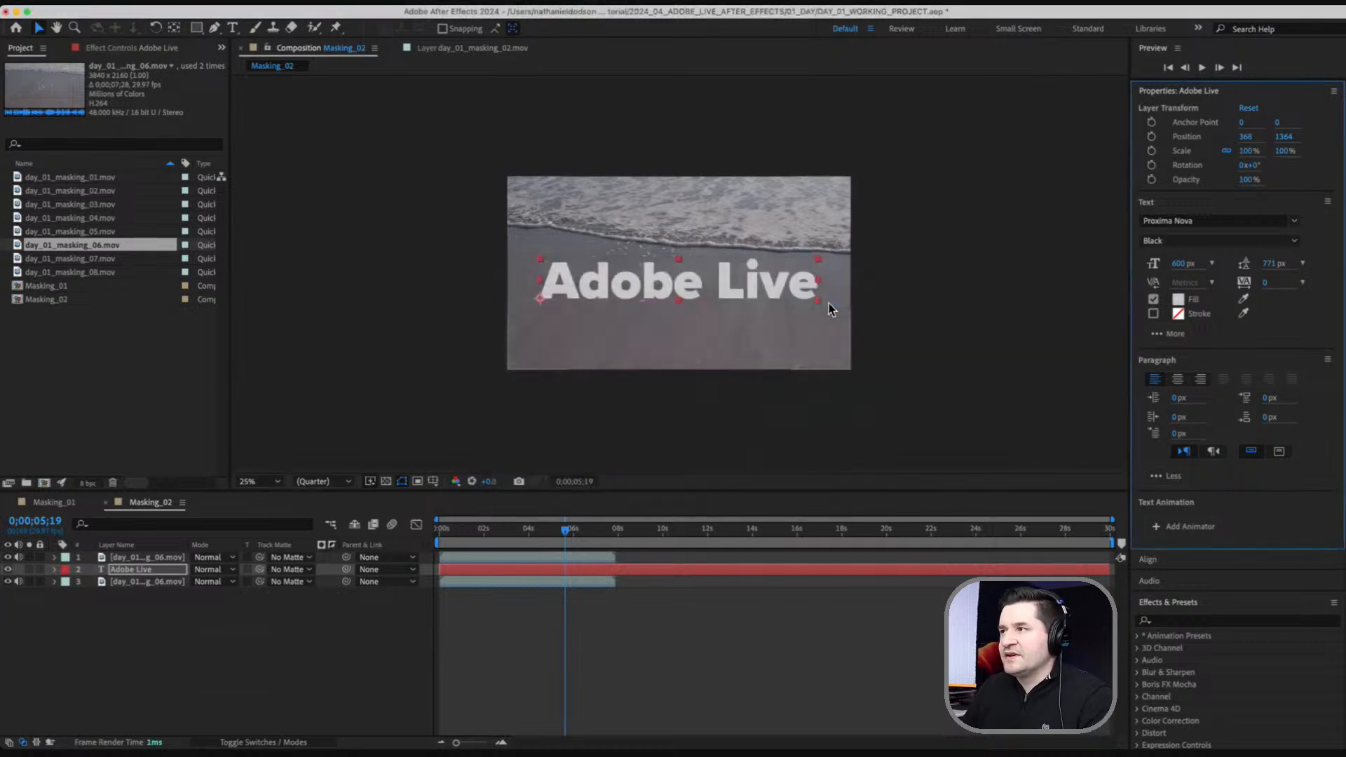
click(902, 412)
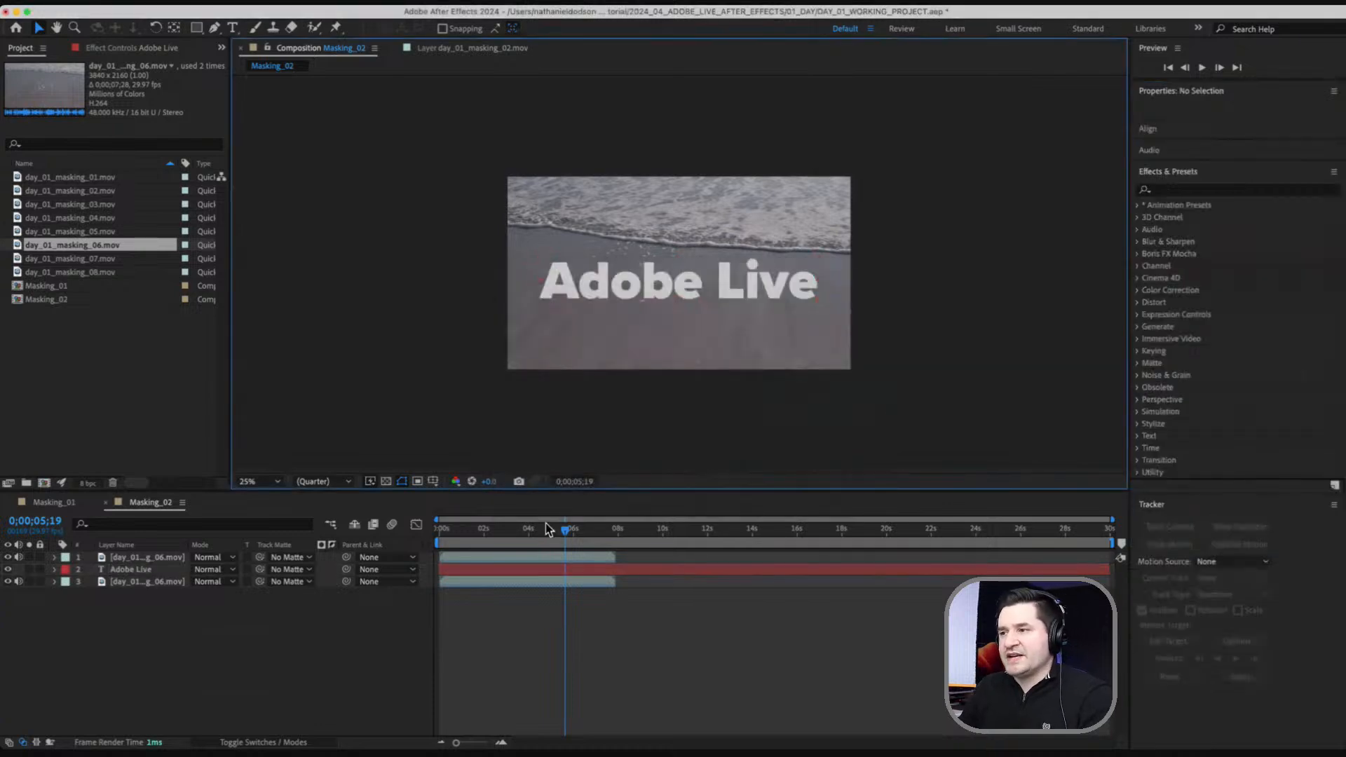
Preview Masking_02 from the first frame to check how the receding wave reveals the title.
drag(547, 529, 438, 529)
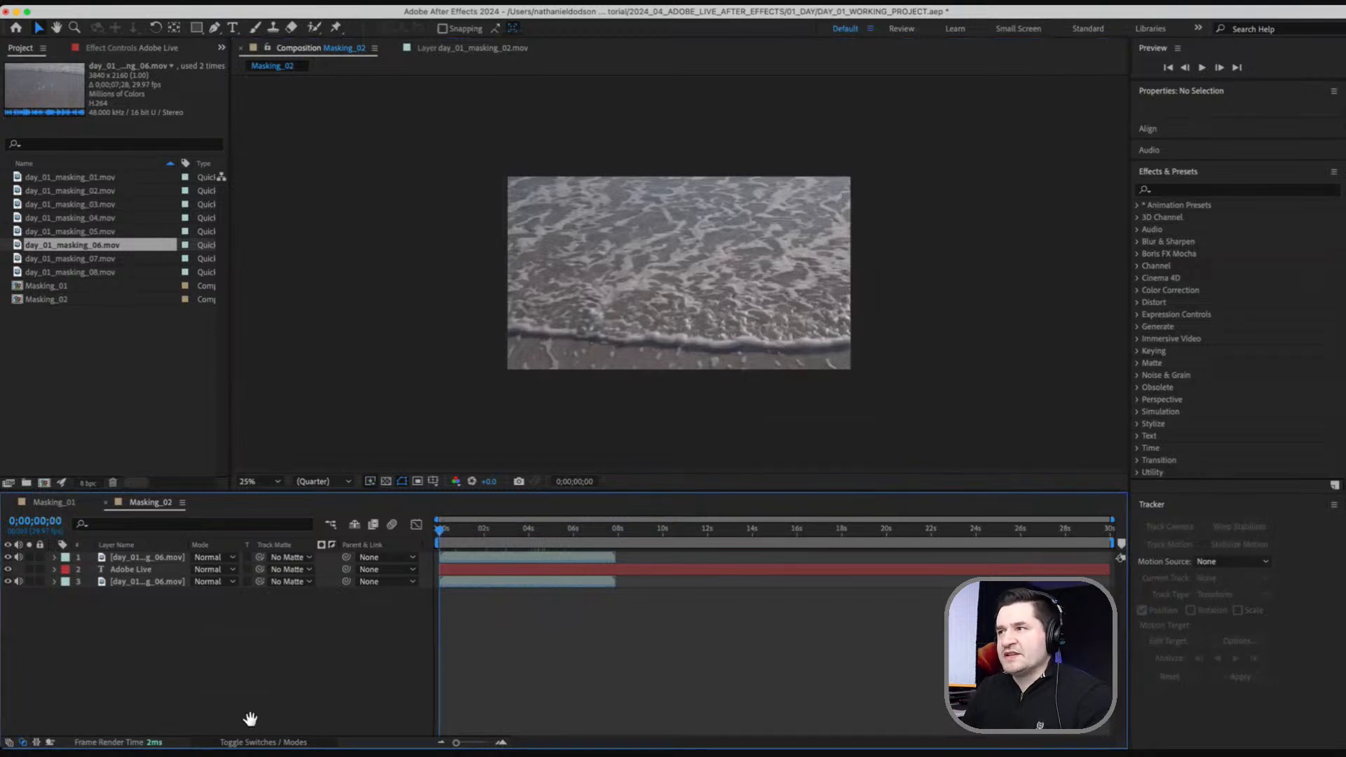
key(space)
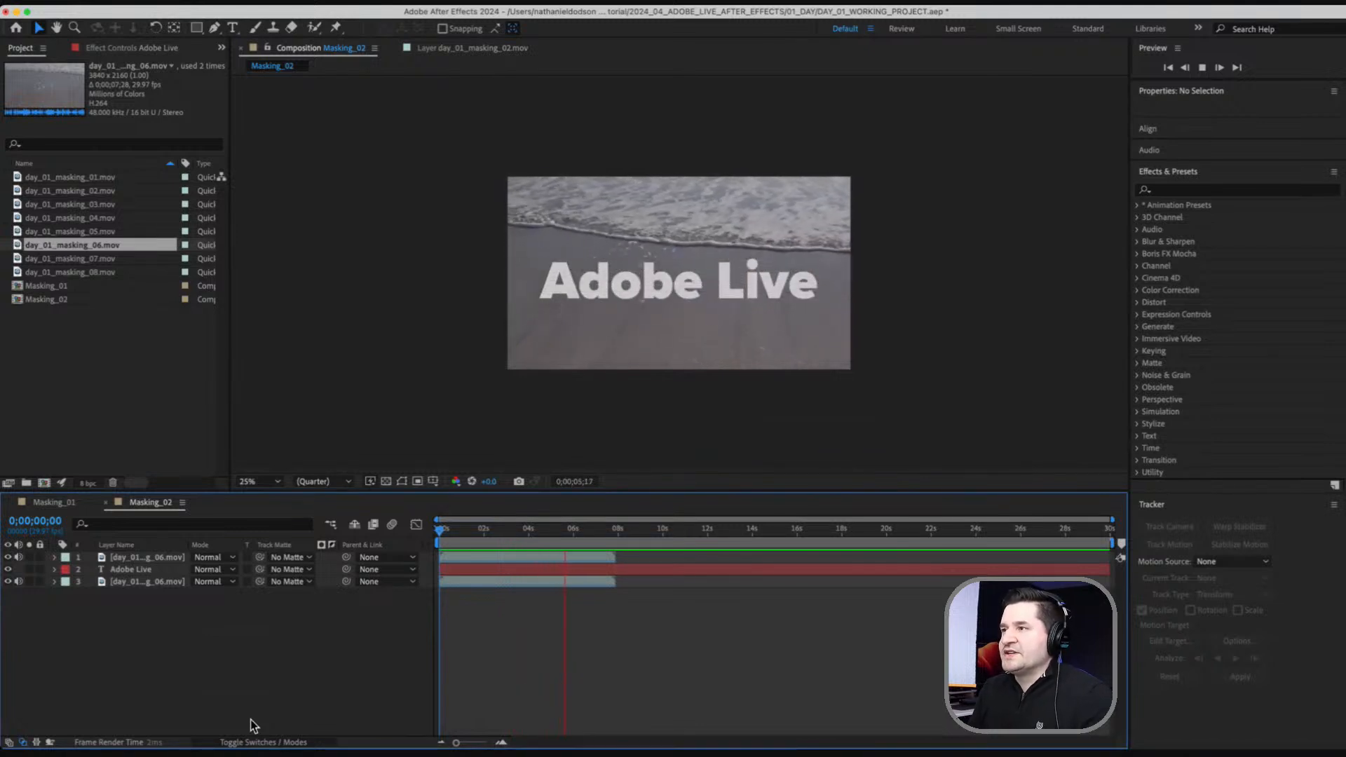
key(space)
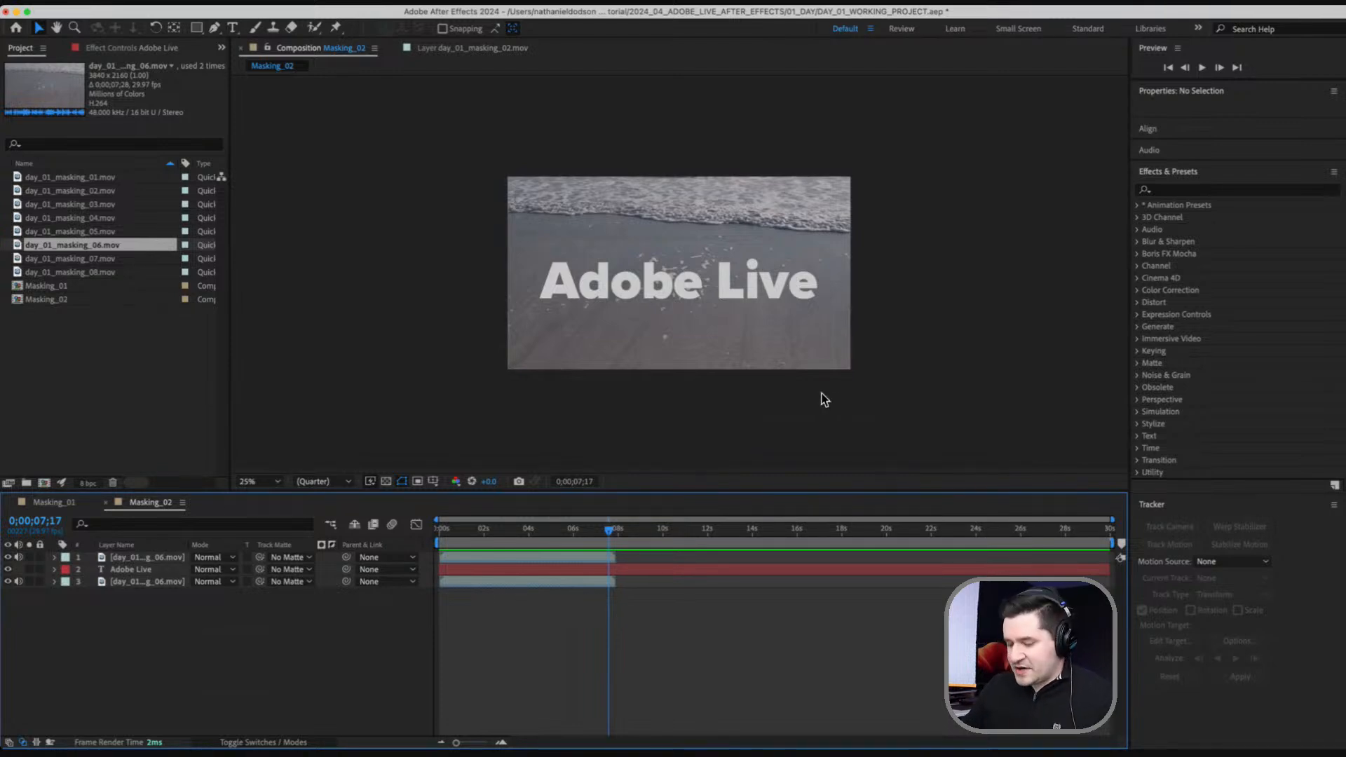
Reveal the upper footage layer's mask properties and scrub from 0;00;04;12 to 0;00;06;25 to review the mask against the wave edge.
key(period)
drag(569, 531, 539, 531)
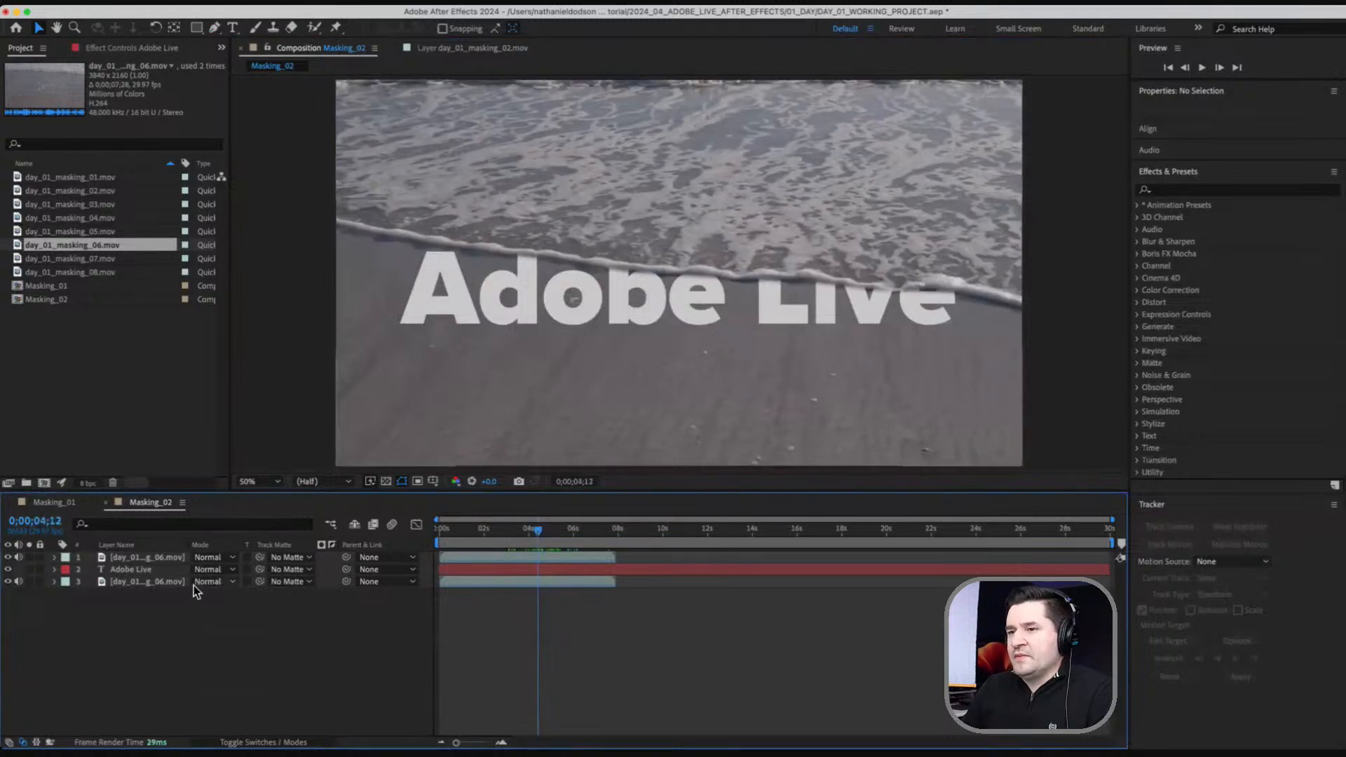
click(138, 556)
key(m)
key(m)
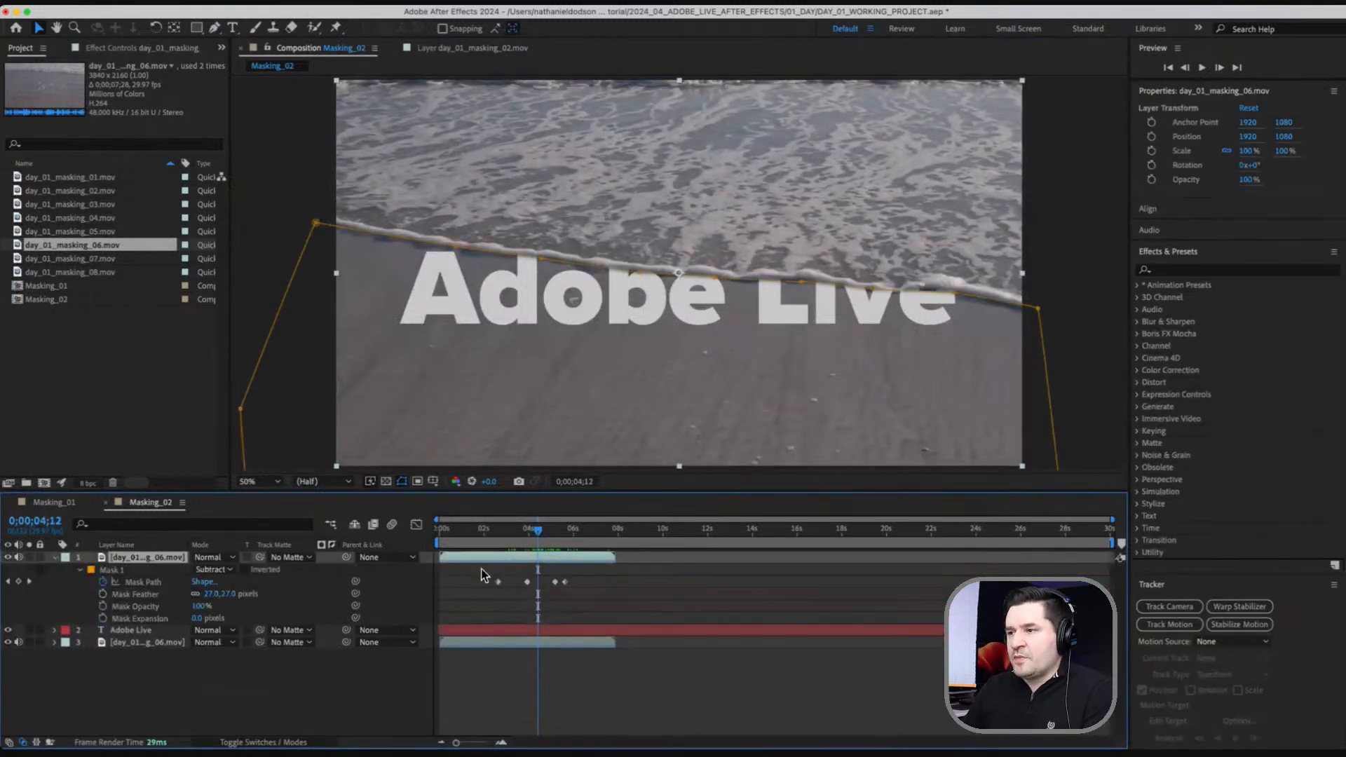
drag(541, 533, 593, 569)
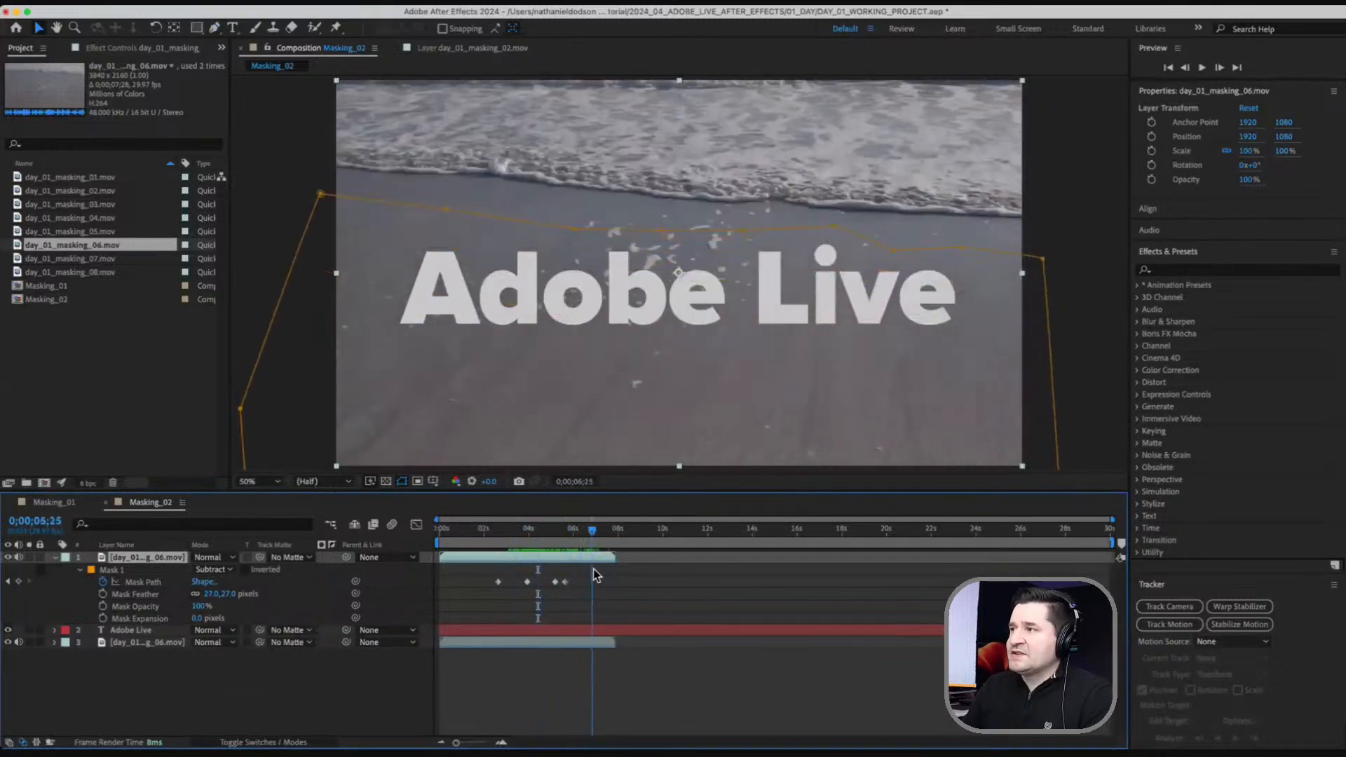
Collapse the upper footage layer's mask properties and duplicate the Masking_02 composition.
click(468, 696)
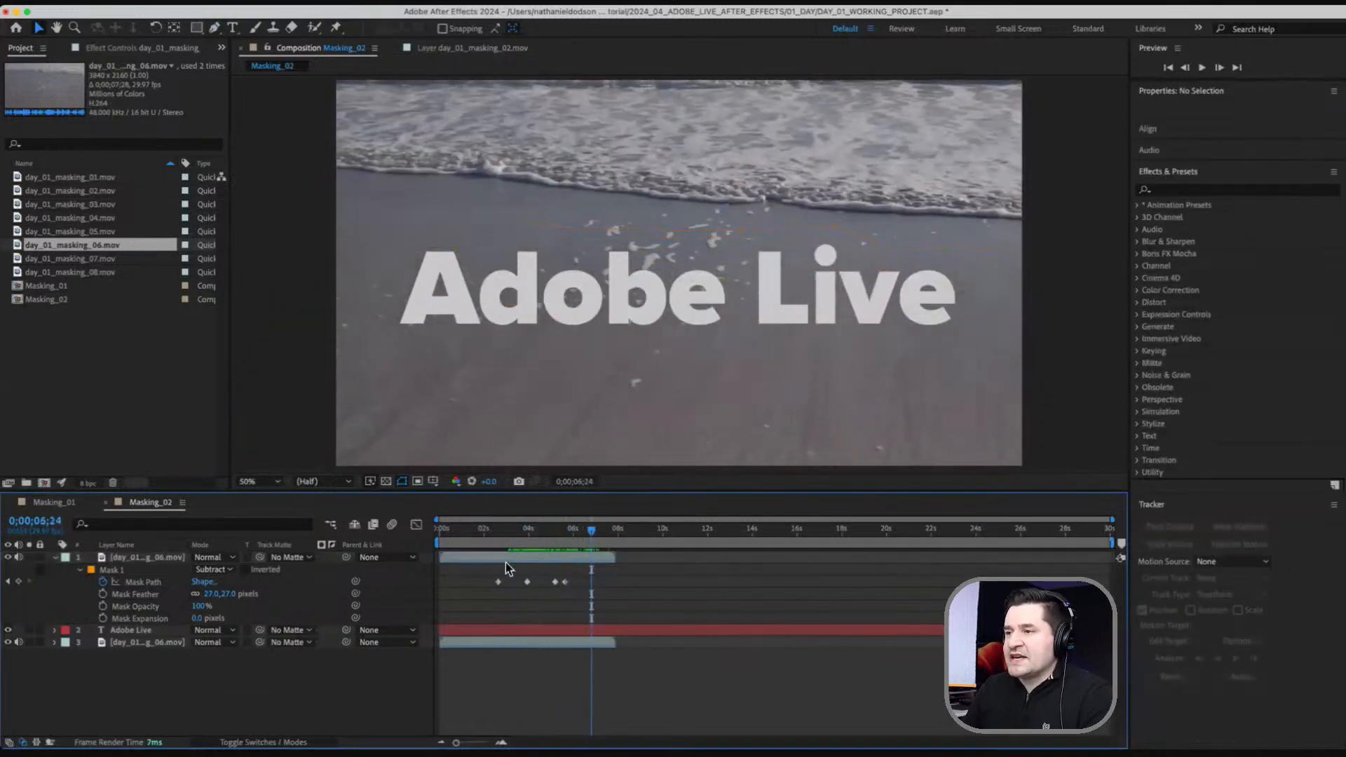
click(56, 558)
click(116, 407)
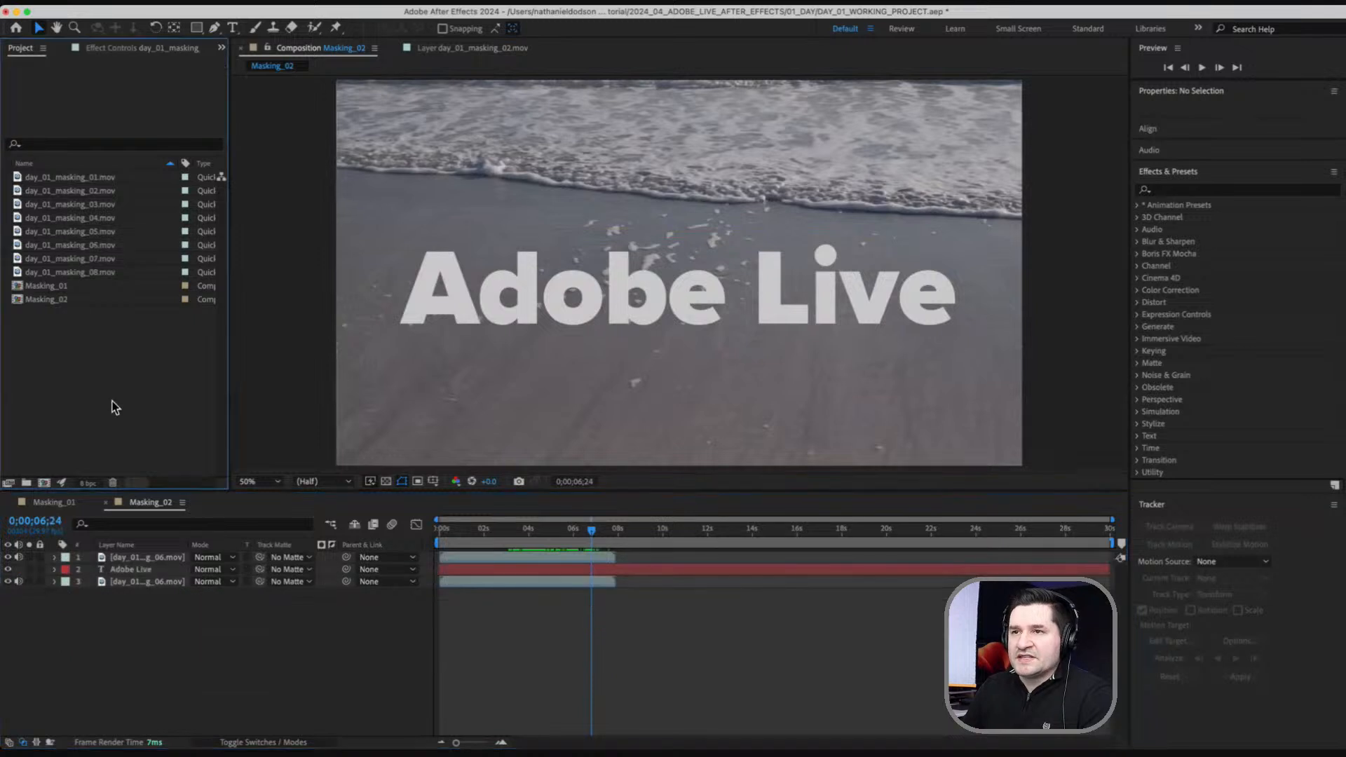
click(67, 300)
key(super+d)
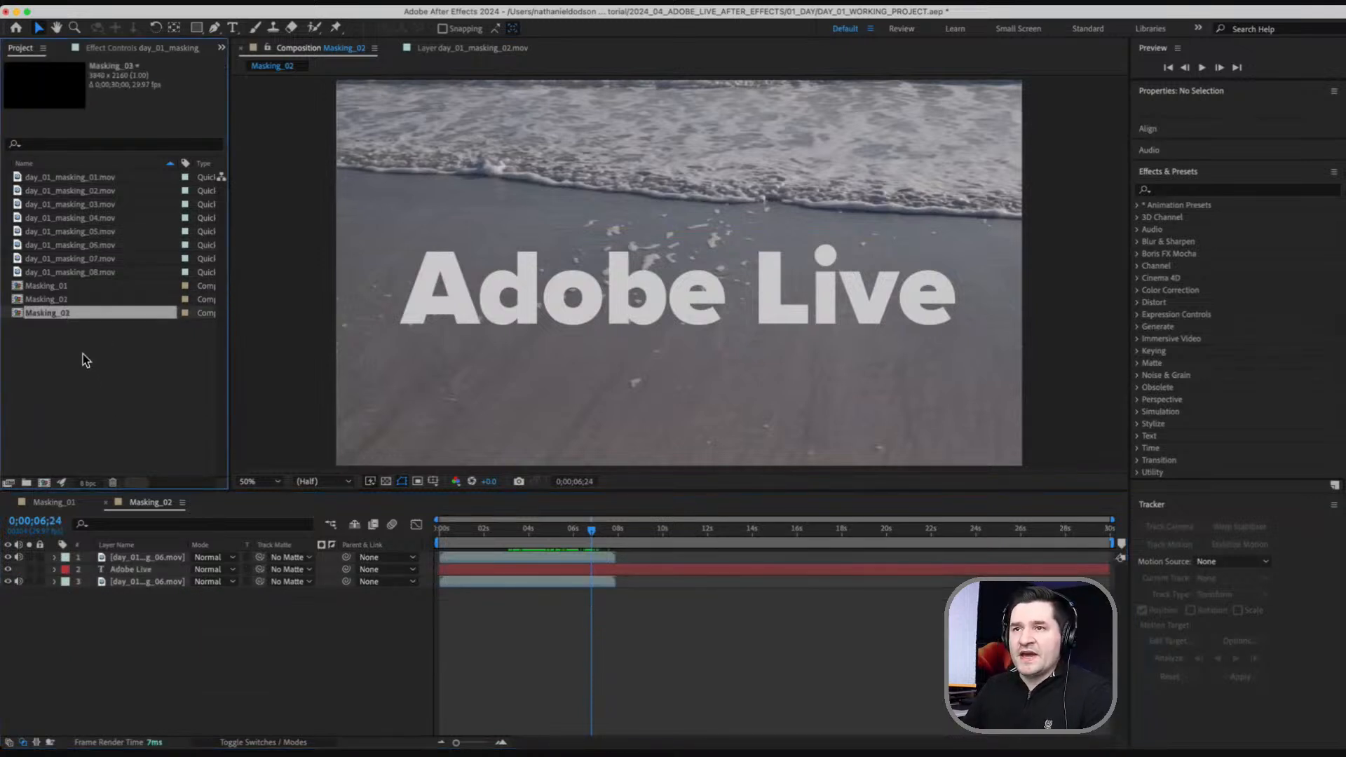
Delete every layer from the duplicated Masking_03 composition and add the day_01_masking_08.mov footage to it.
double_click(47, 313)
drag(186, 634, 136, 557)
key(Delete)
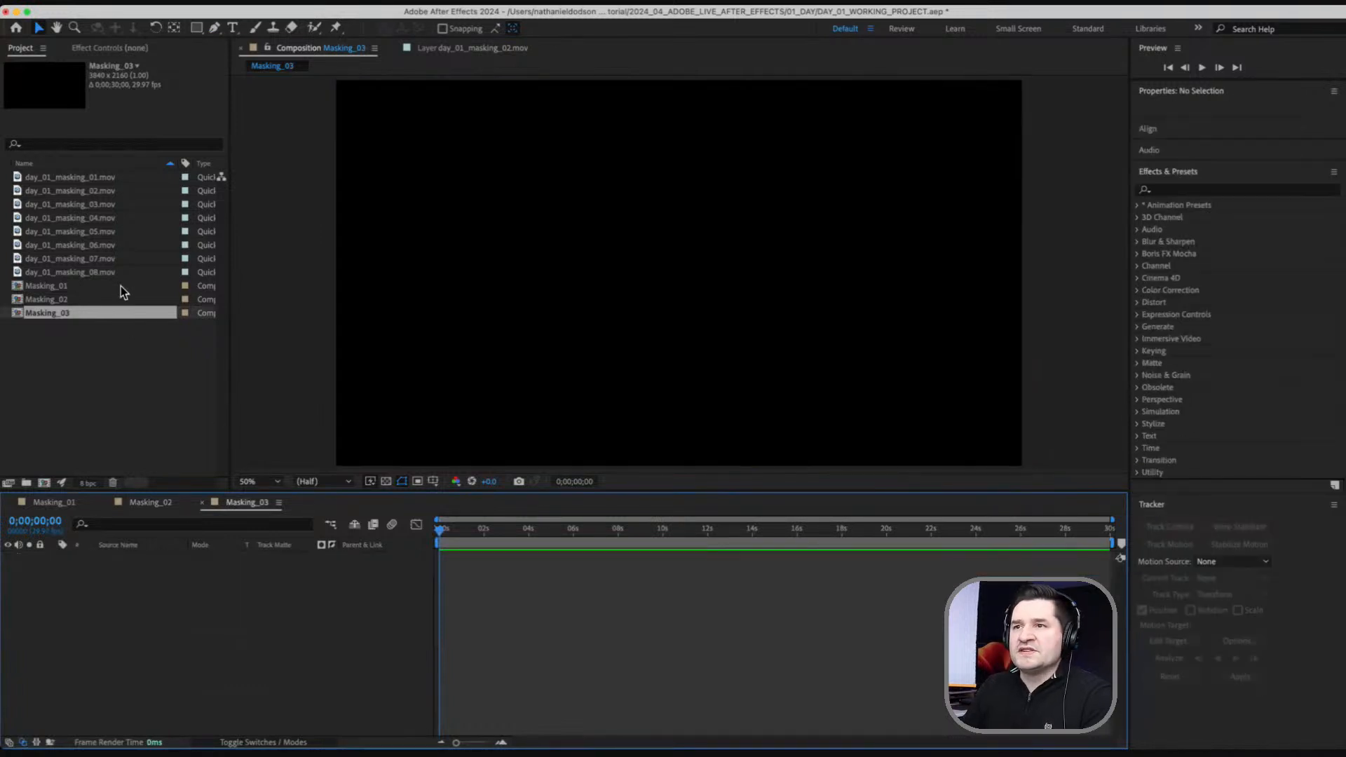
drag(105, 273, 149, 659)
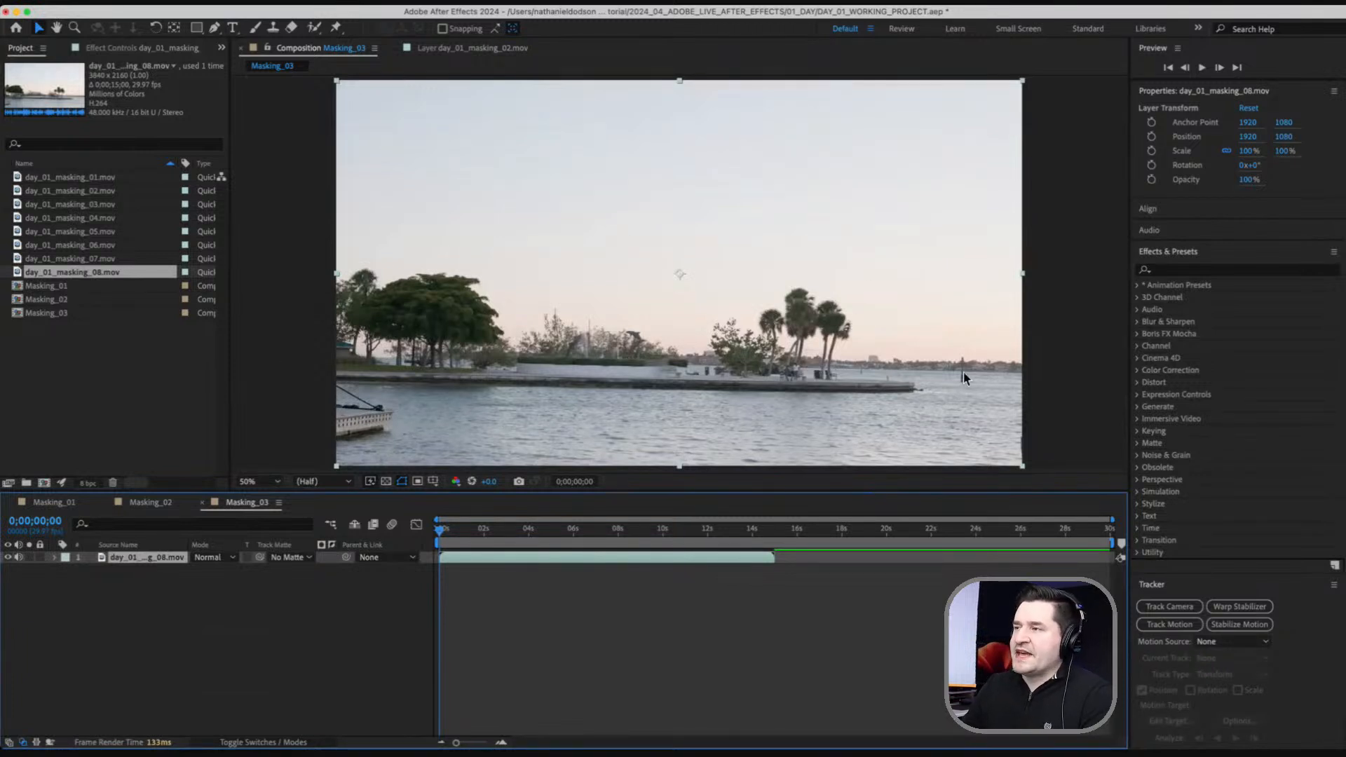
key(period)
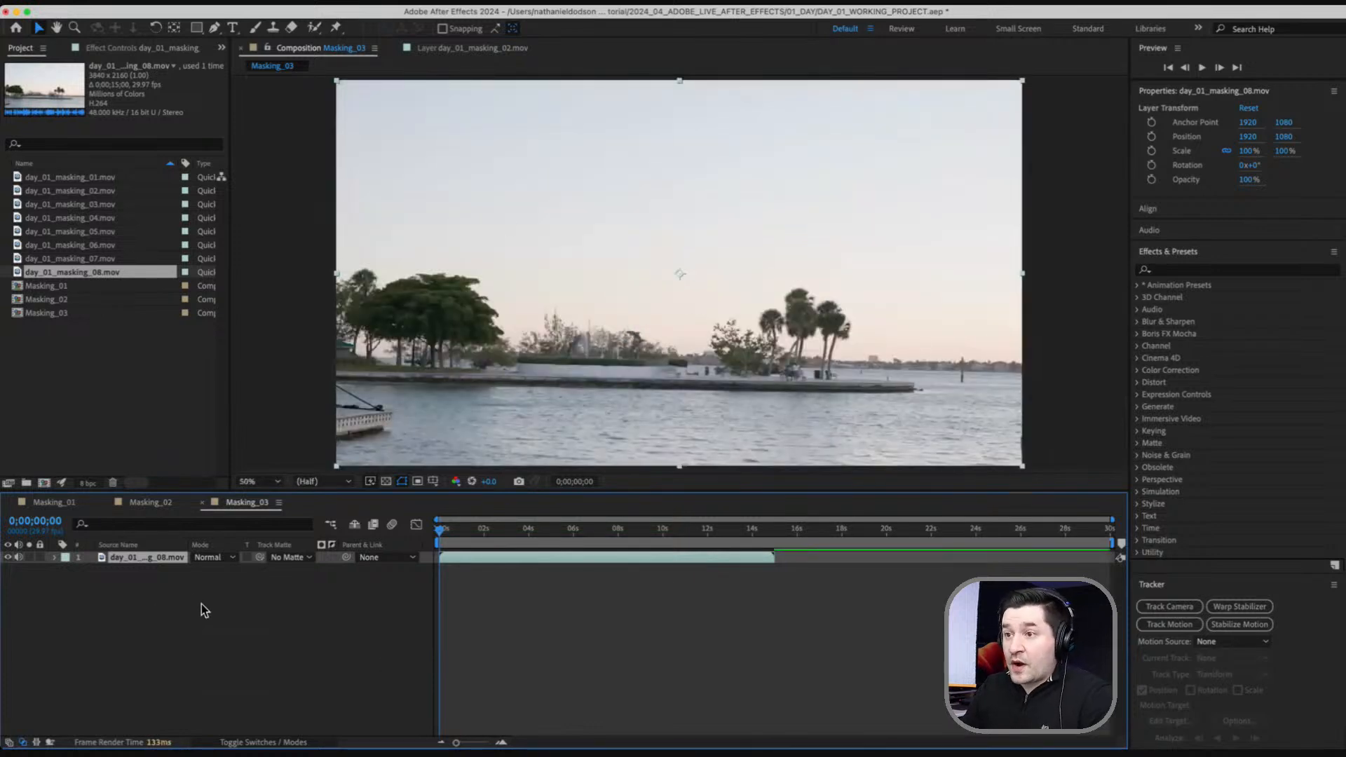
Add a two-line "ADOBE" / "LIVE" text layer over the footage and move it to about 636, 800.
key(super+t)
click(523, 232)
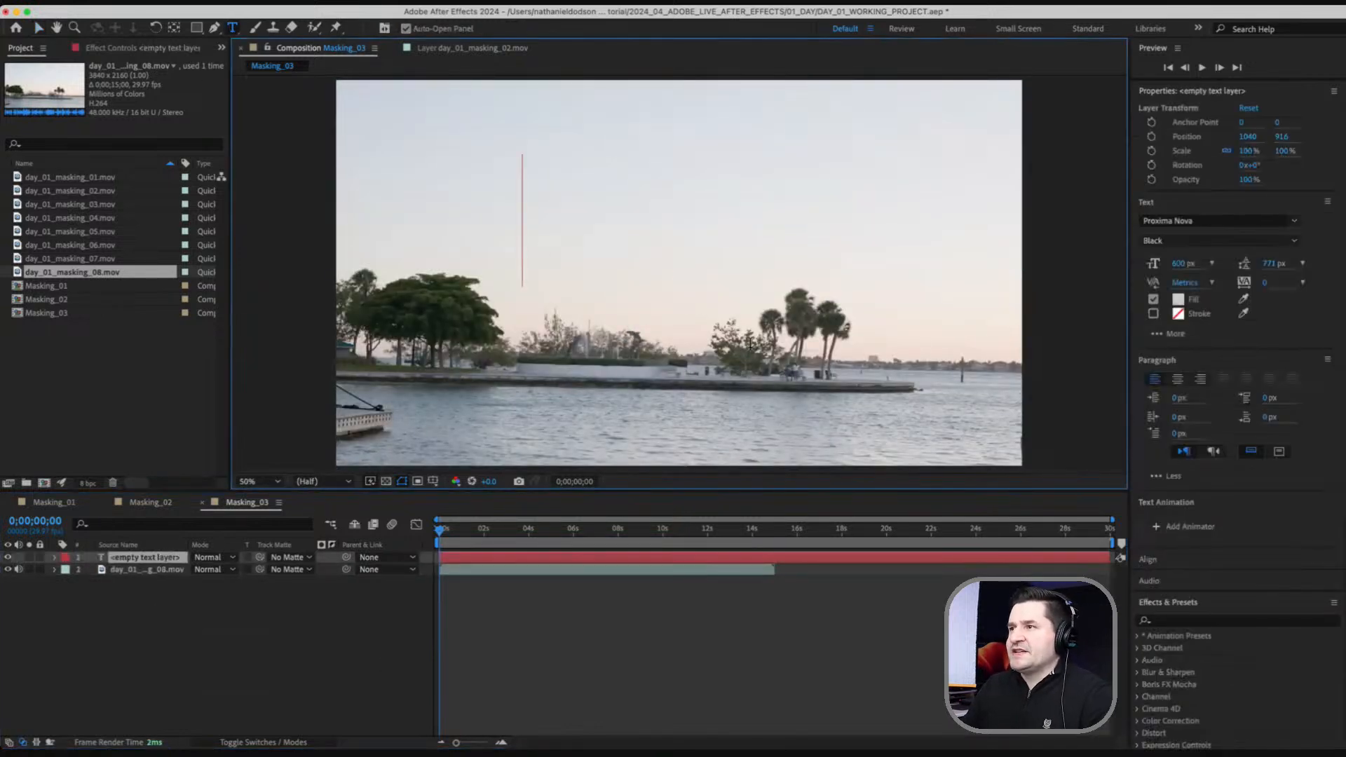
text(ADOBE)
key(Return)
text(LIVE)
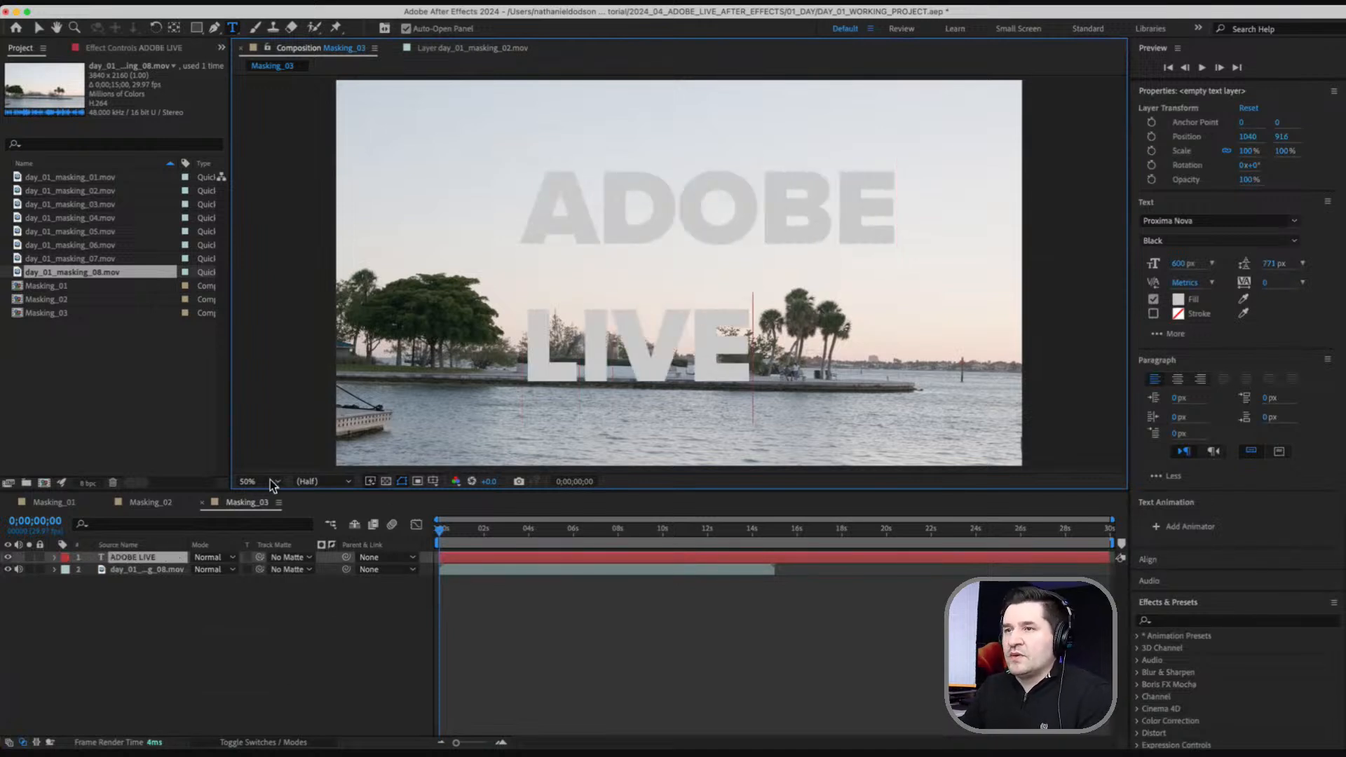
click(39, 28)
drag(620, 150, 550, 128)
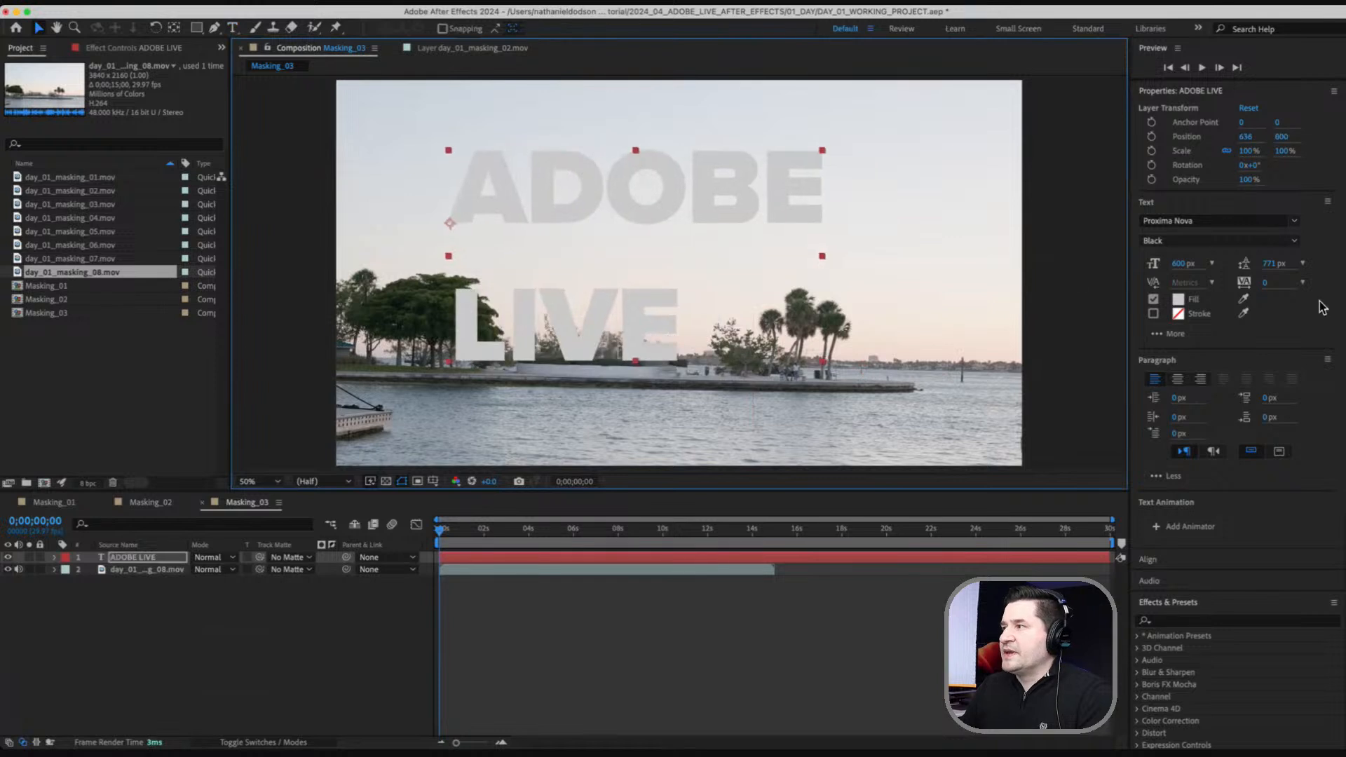
Set the title to 888 px with 672 px leading and move it to about 140, 736.
drag(1270, 279, 1106, 301)
drag(1181, 268, 1329, 265)
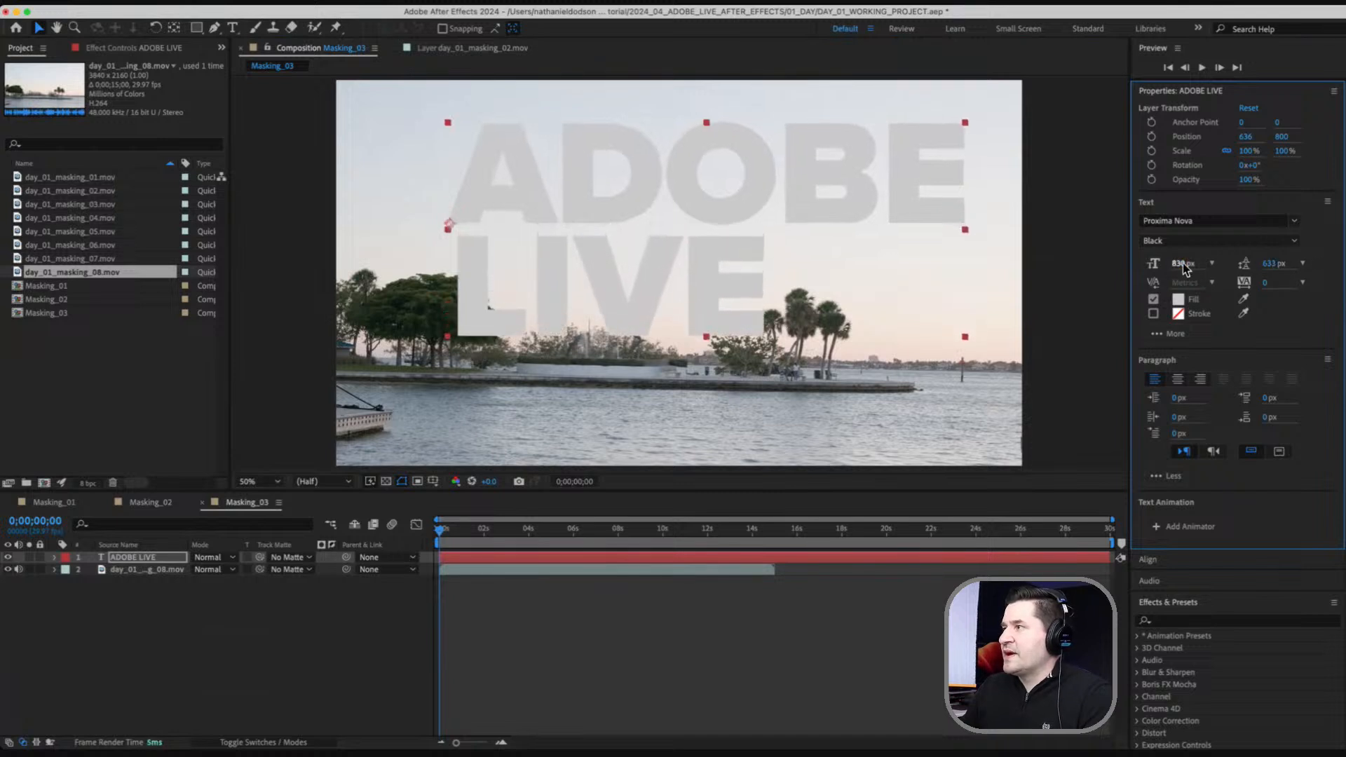
drag(1181, 263, 1303, 264)
drag(715, 205, 643, 184)
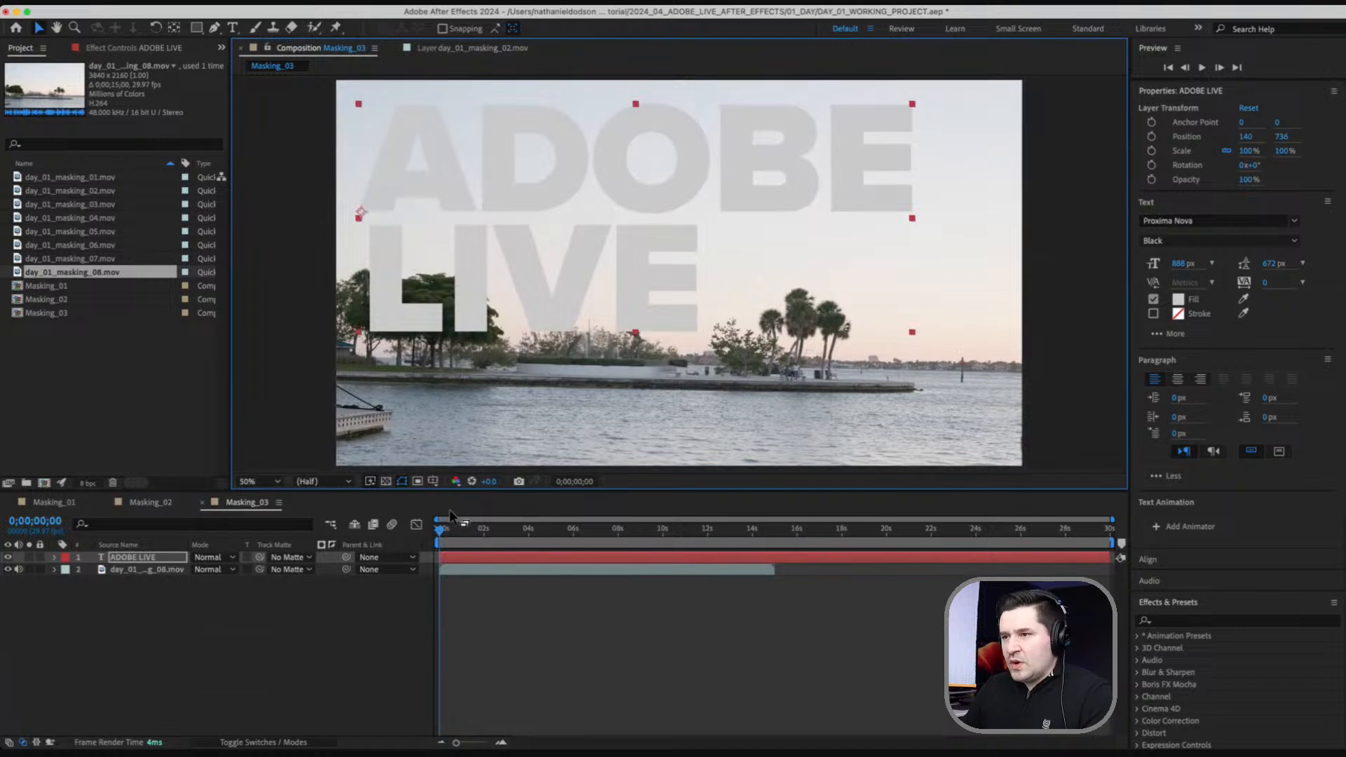
key(comma)
click(772, 426)
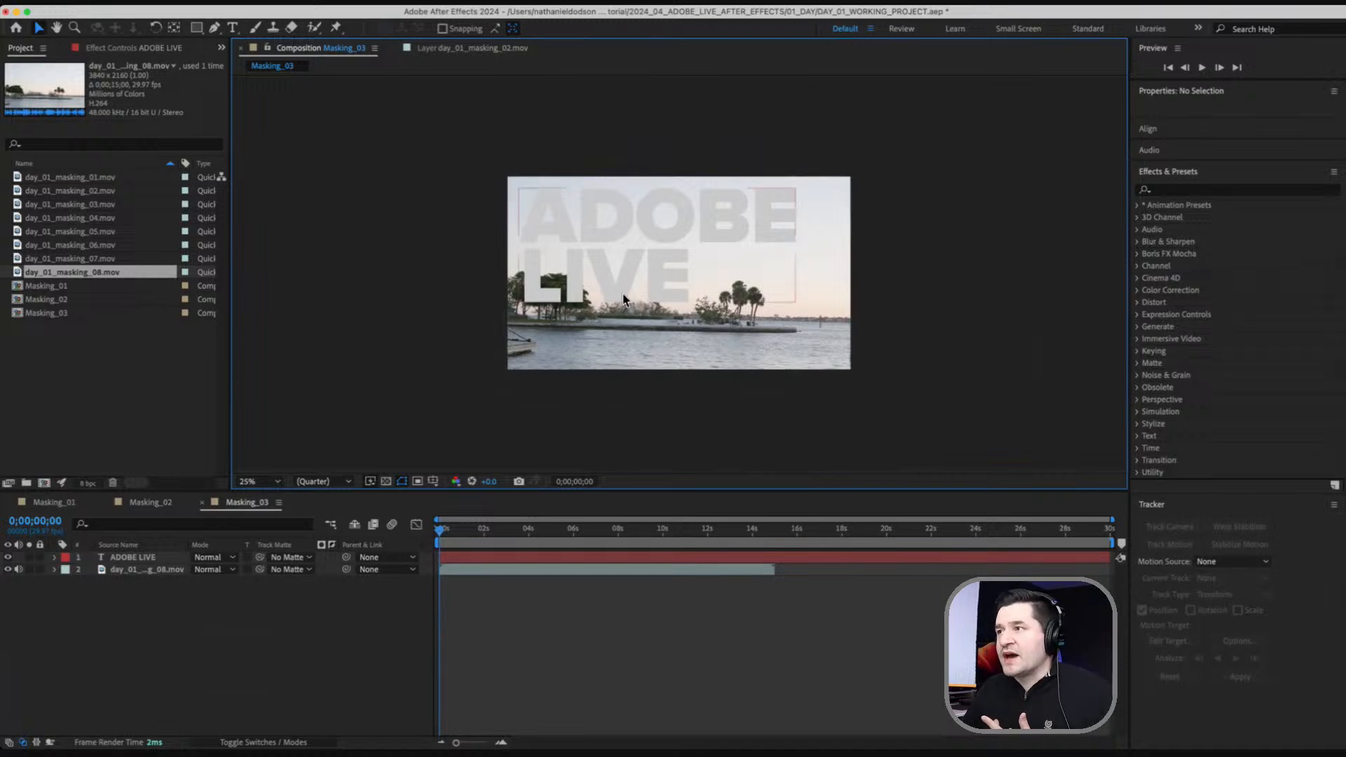
click(168, 608)
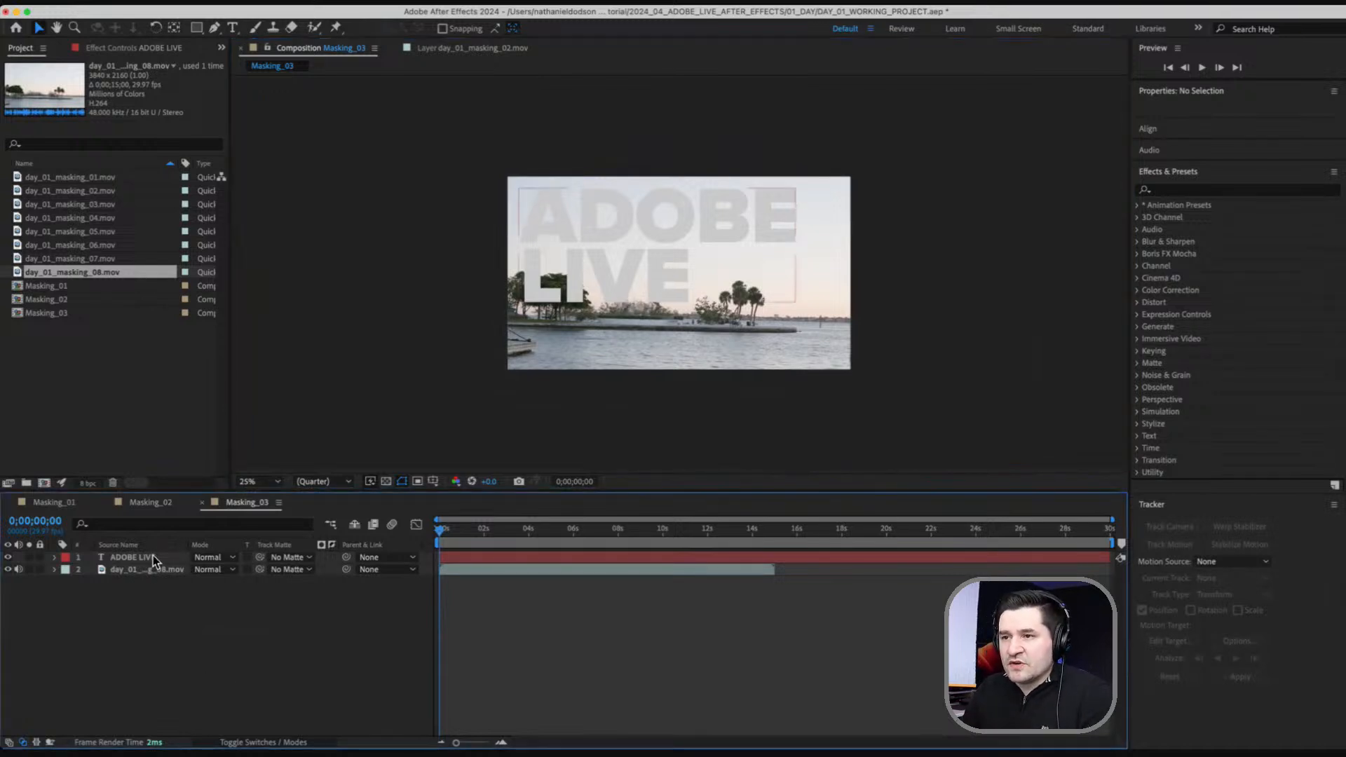
click(133, 557)
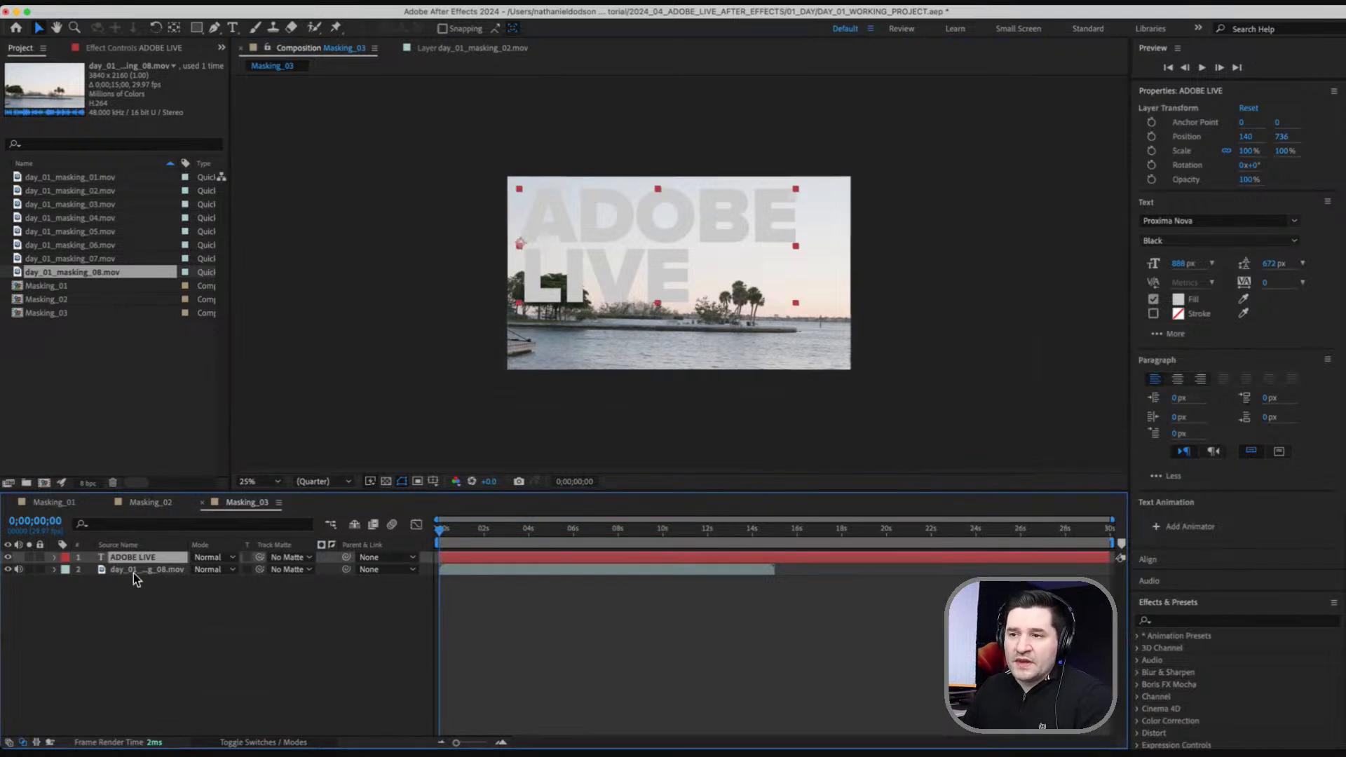
click(184, 611)
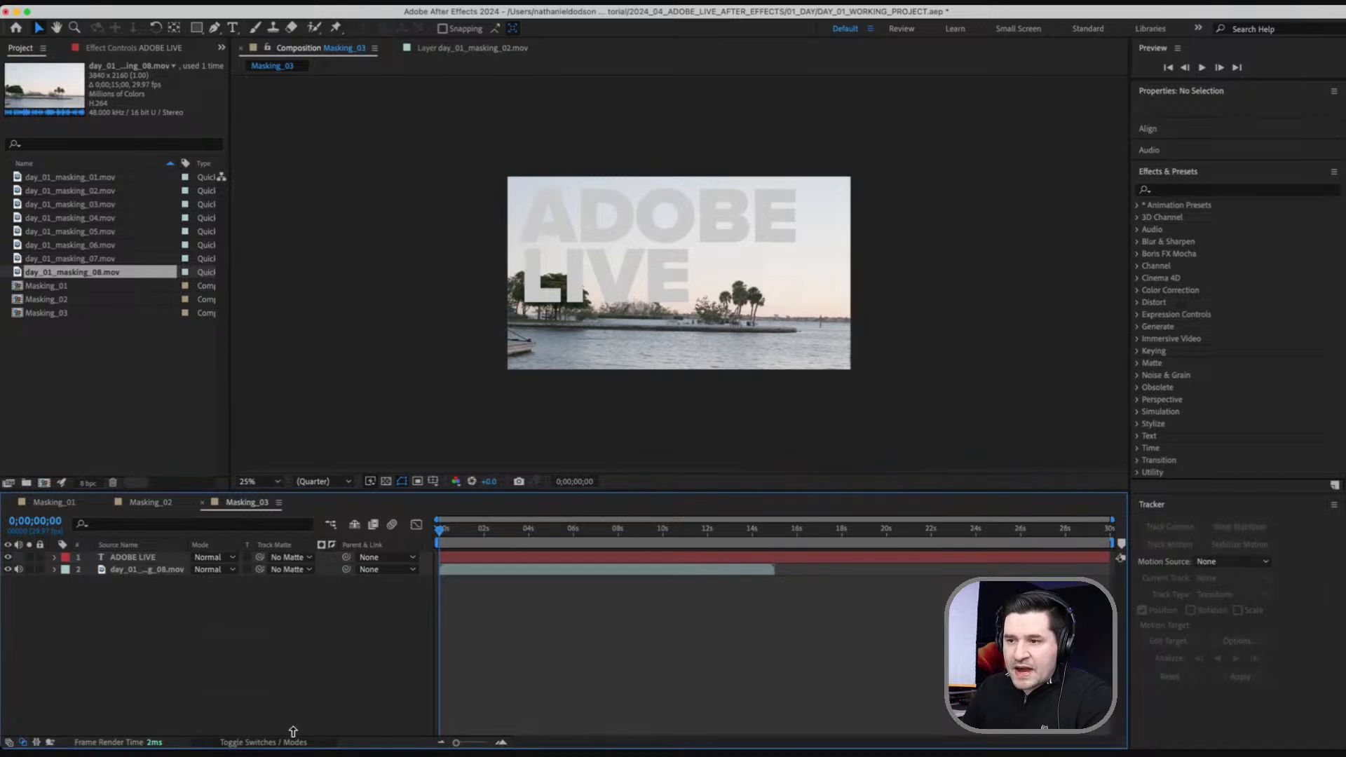
click(263, 741)
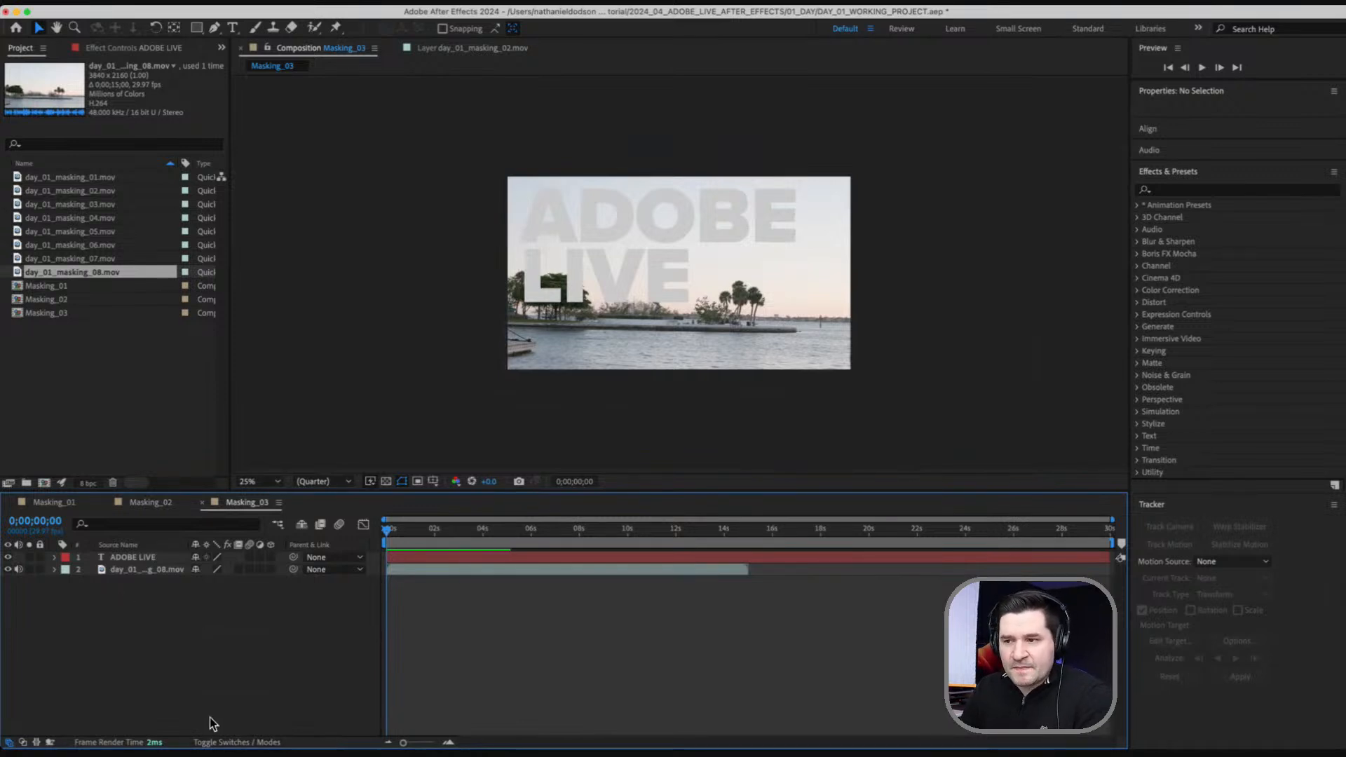
click(234, 743)
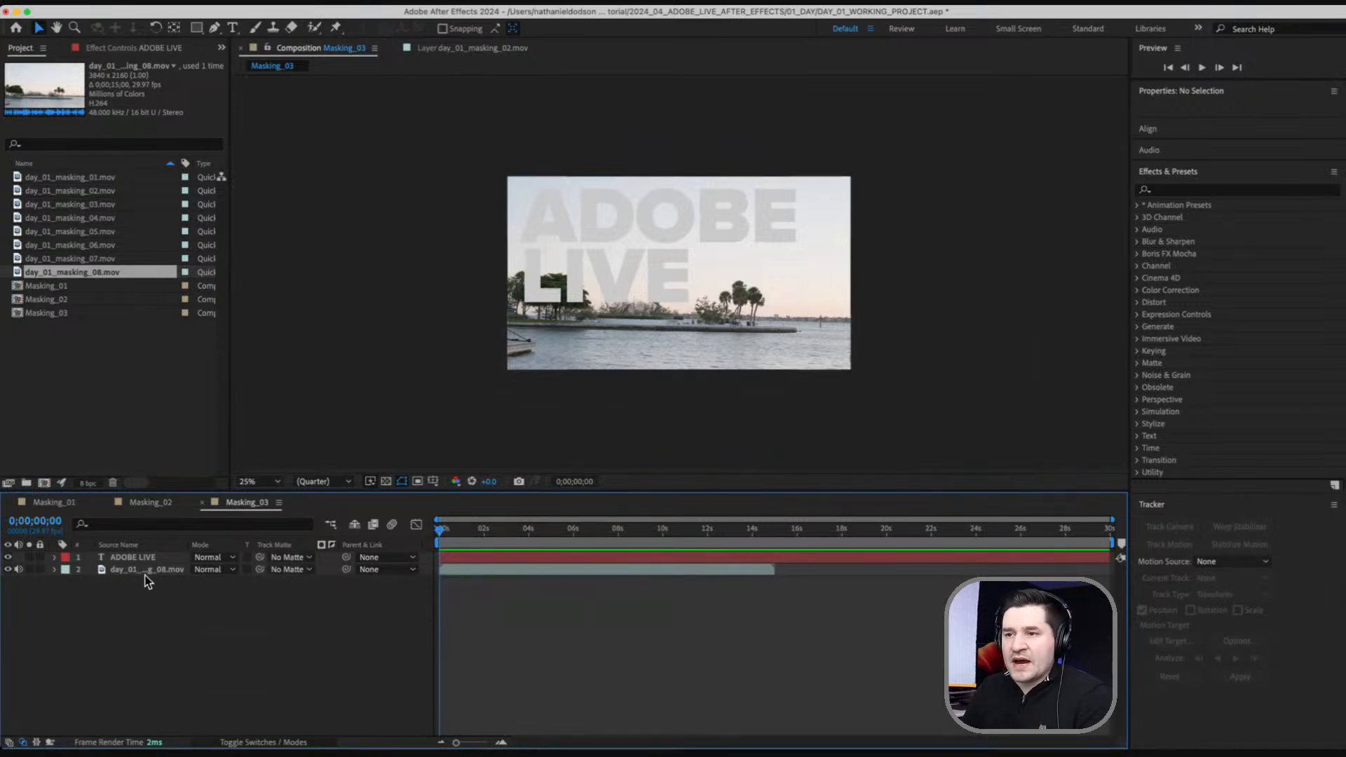
Assign the ADOBE LIVE text layer as the track matte of the day_01_masking_08.mov layer.
click(309, 570)
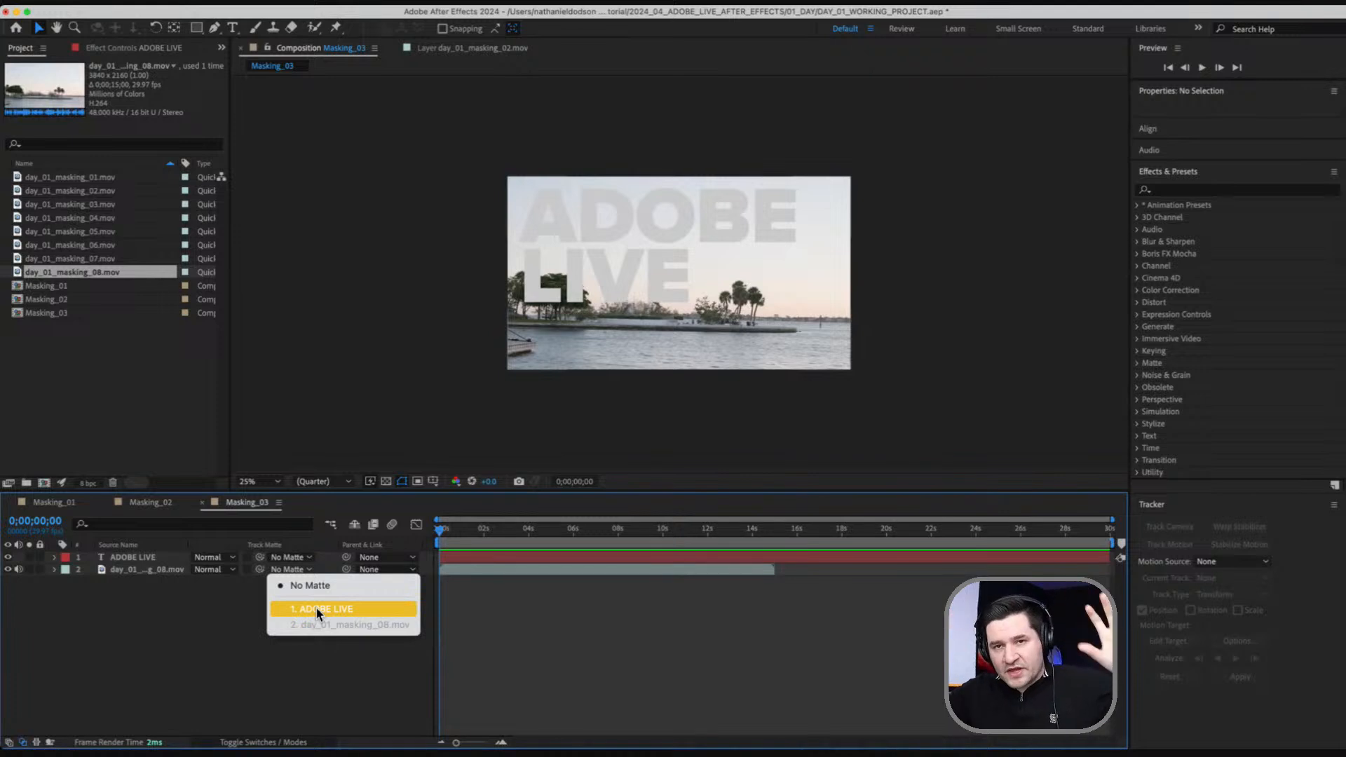
click(315, 610)
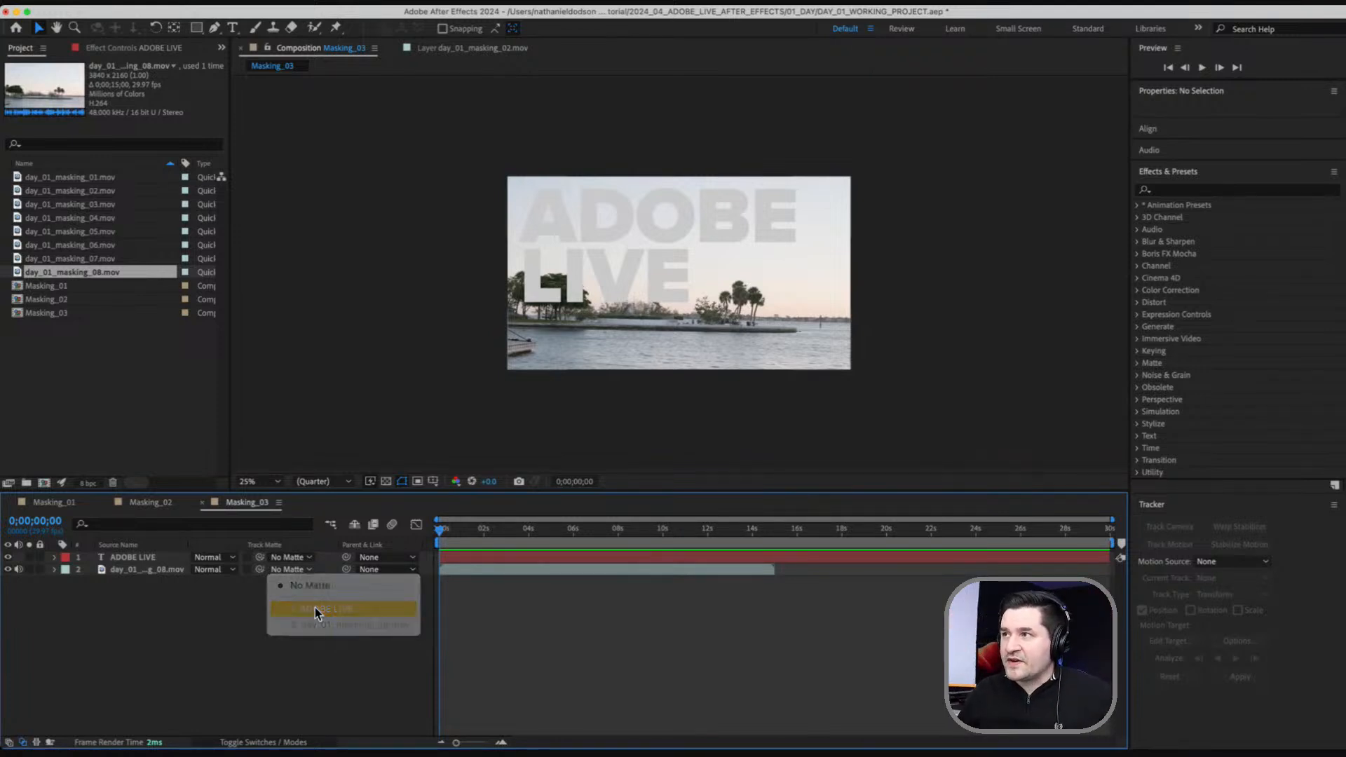
click(569, 455)
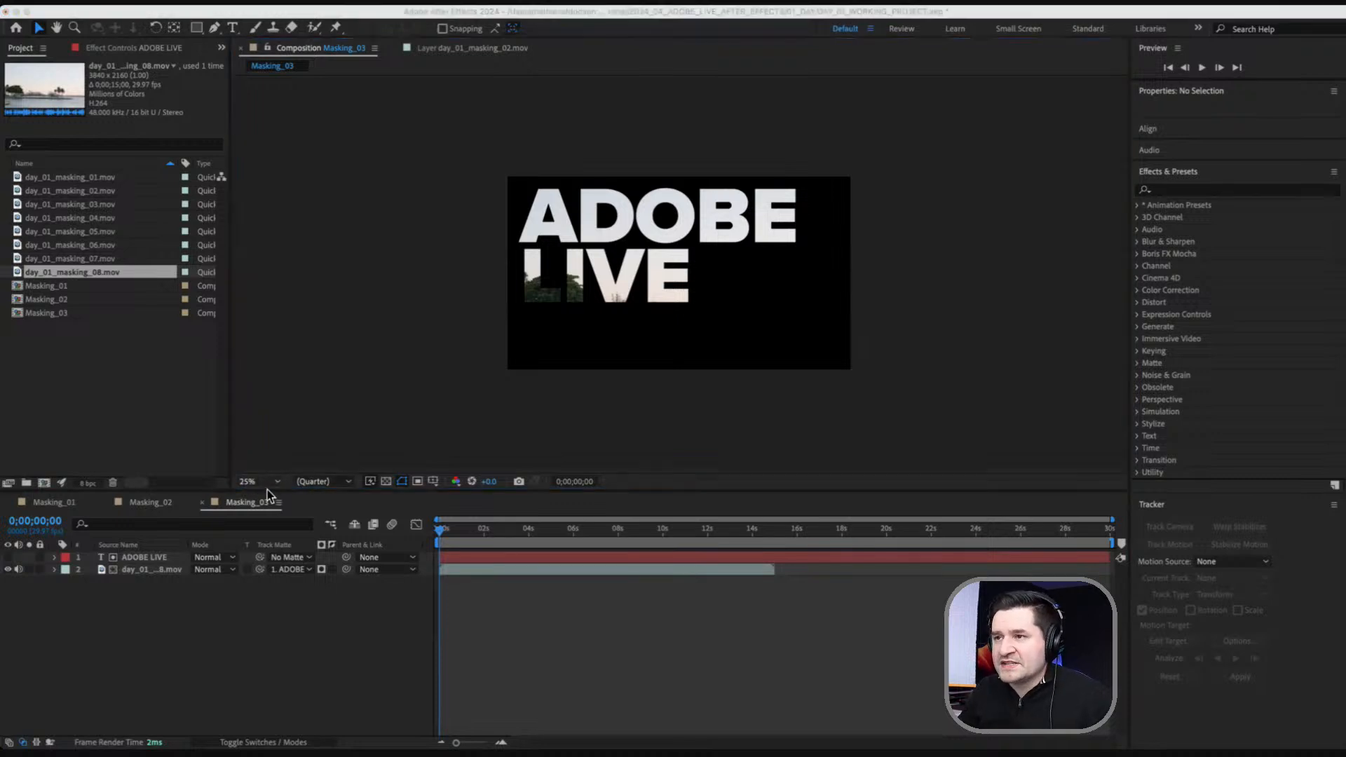
key(period)
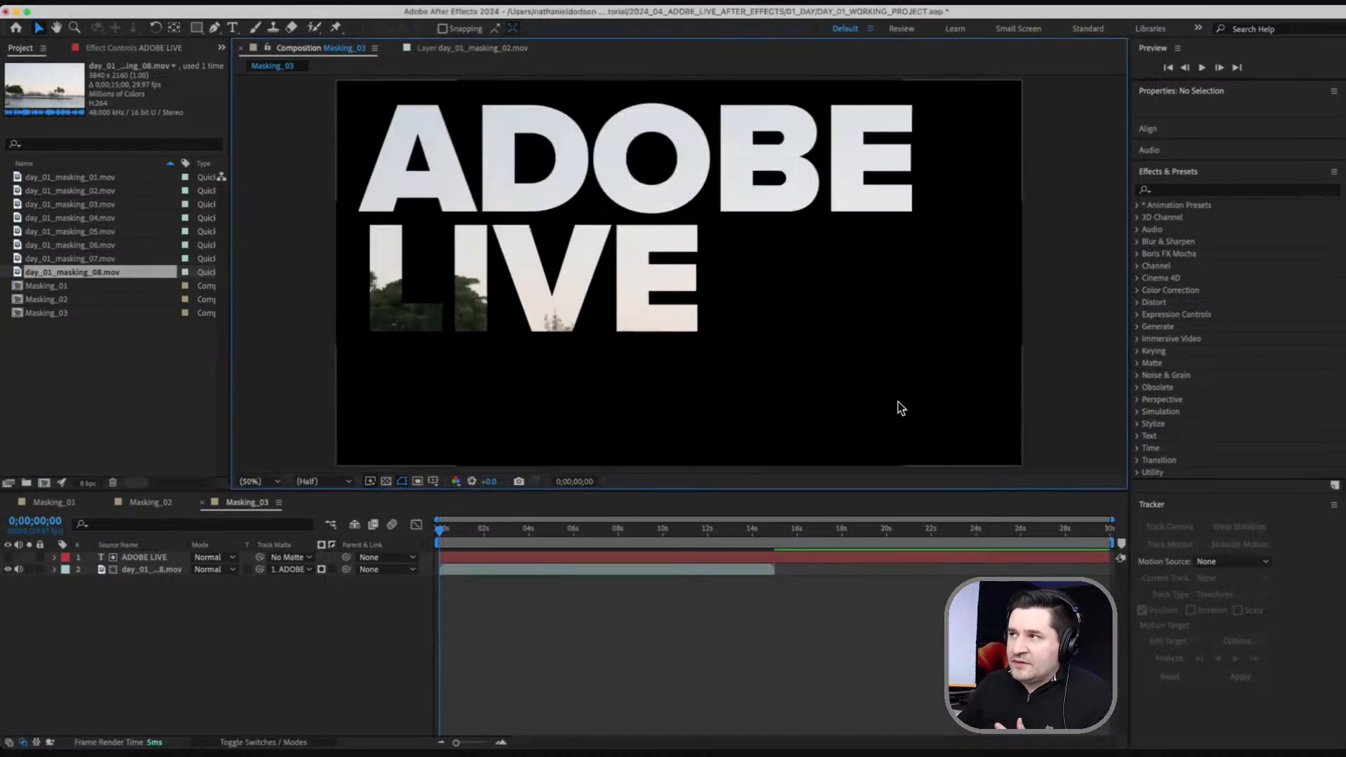
Check the background colour in Masking_03's composition settings.
click(202, 1)
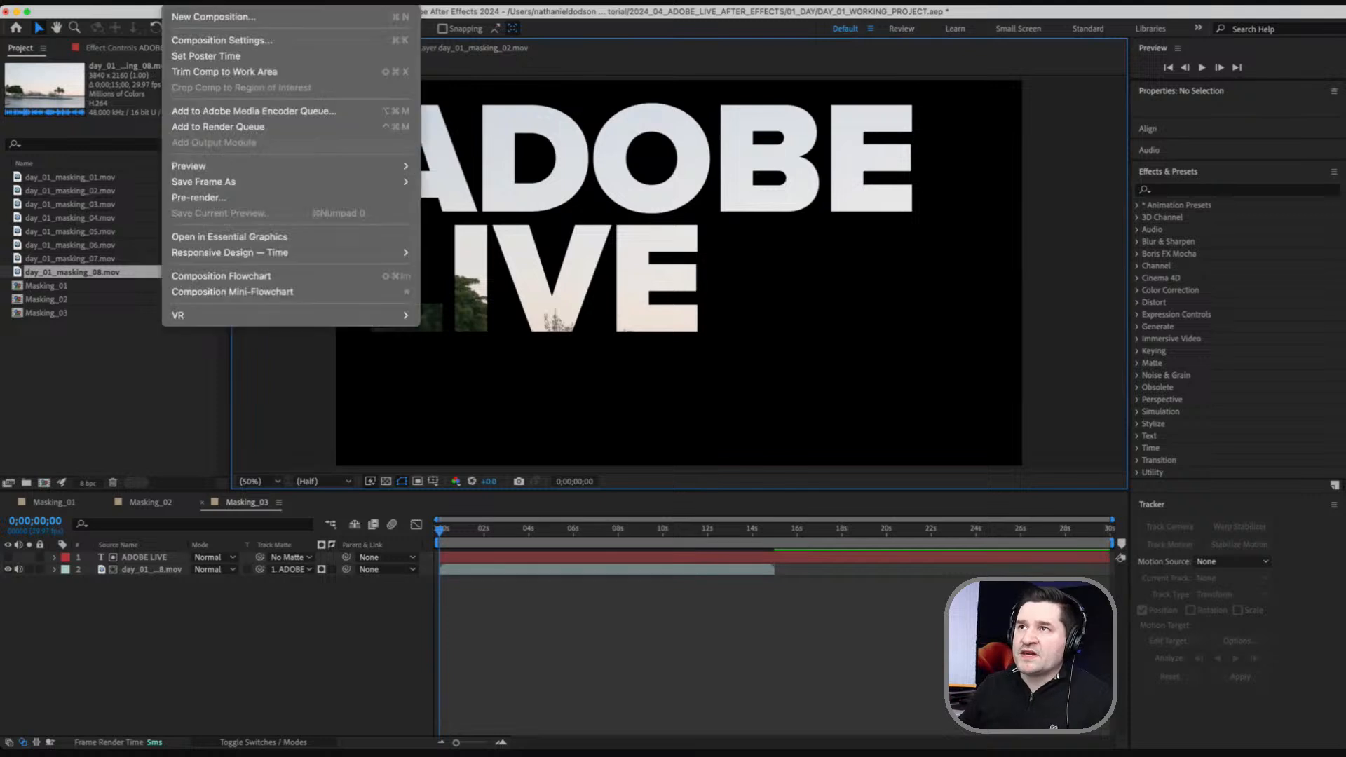
click(212, 40)
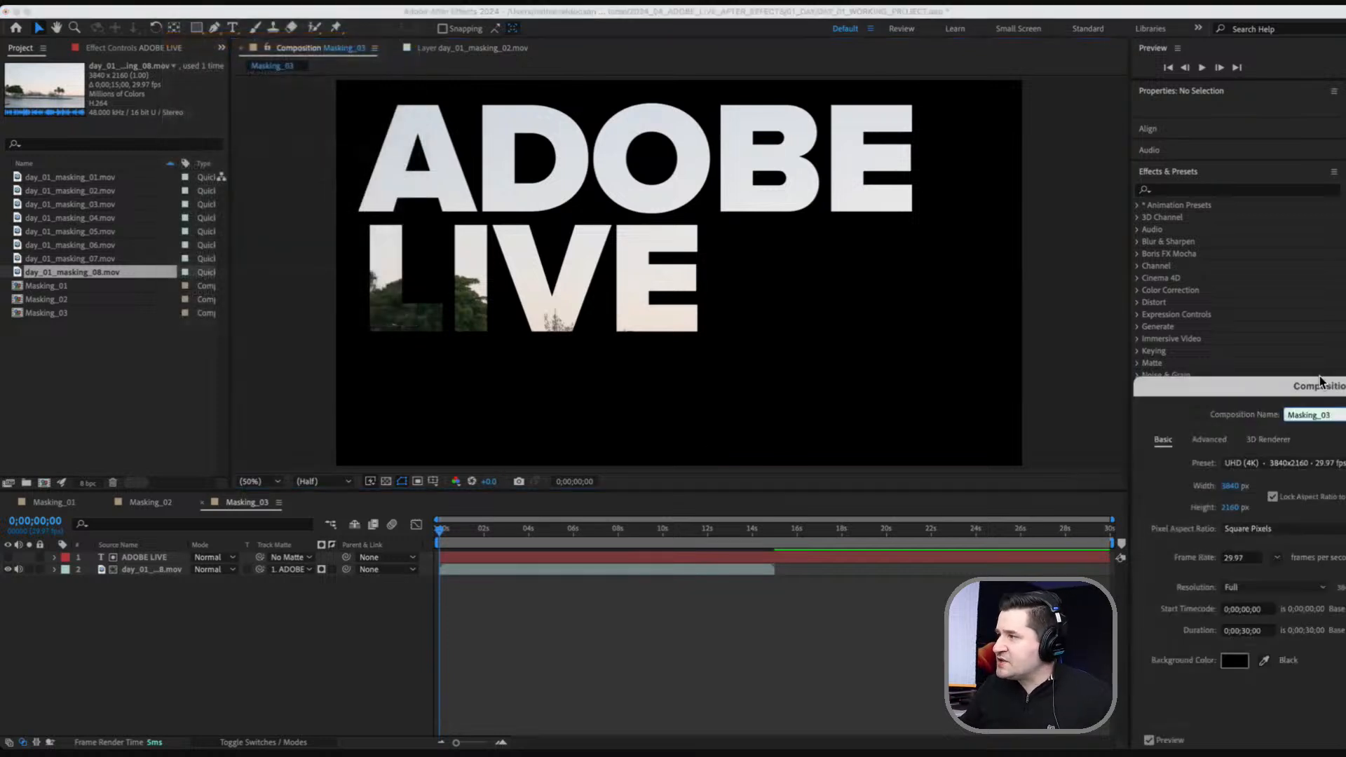
drag(1323, 382, 546, 247)
click(464, 525)
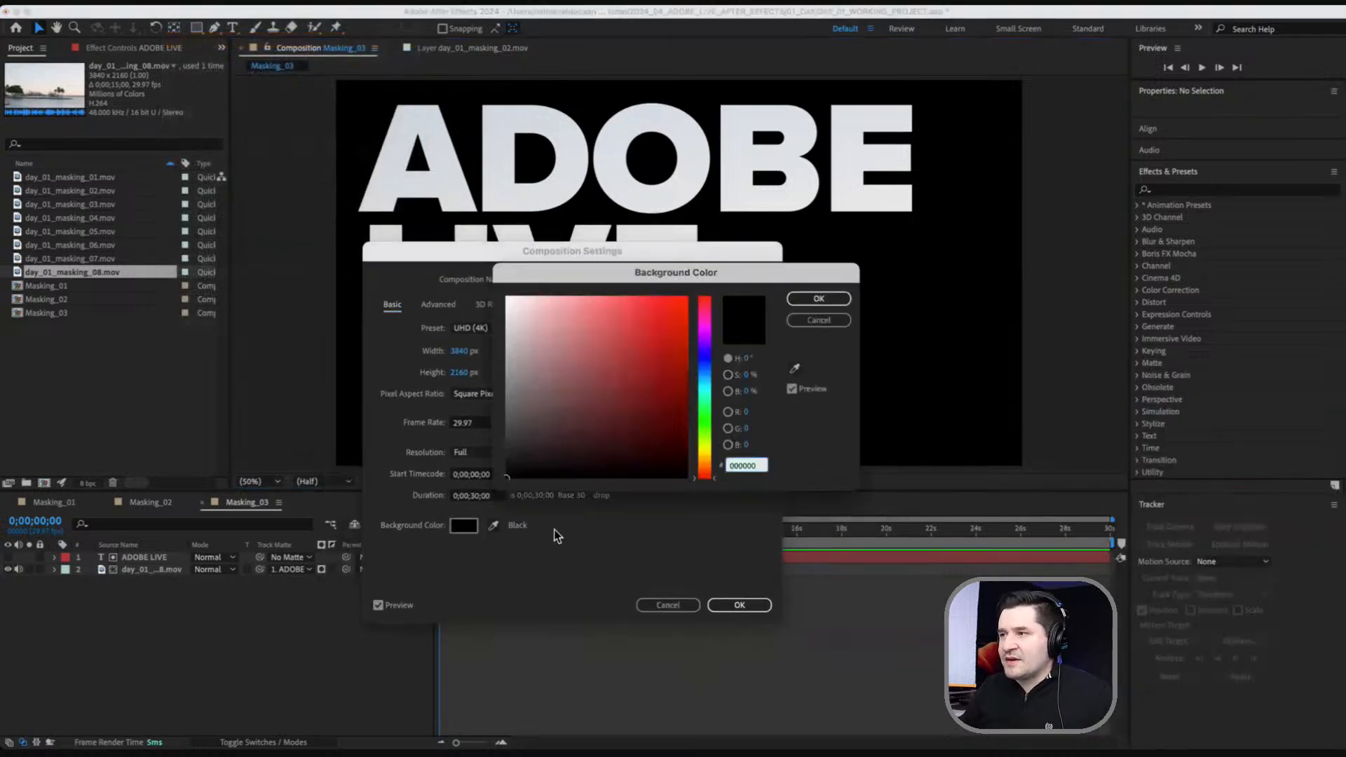
click(830, 322)
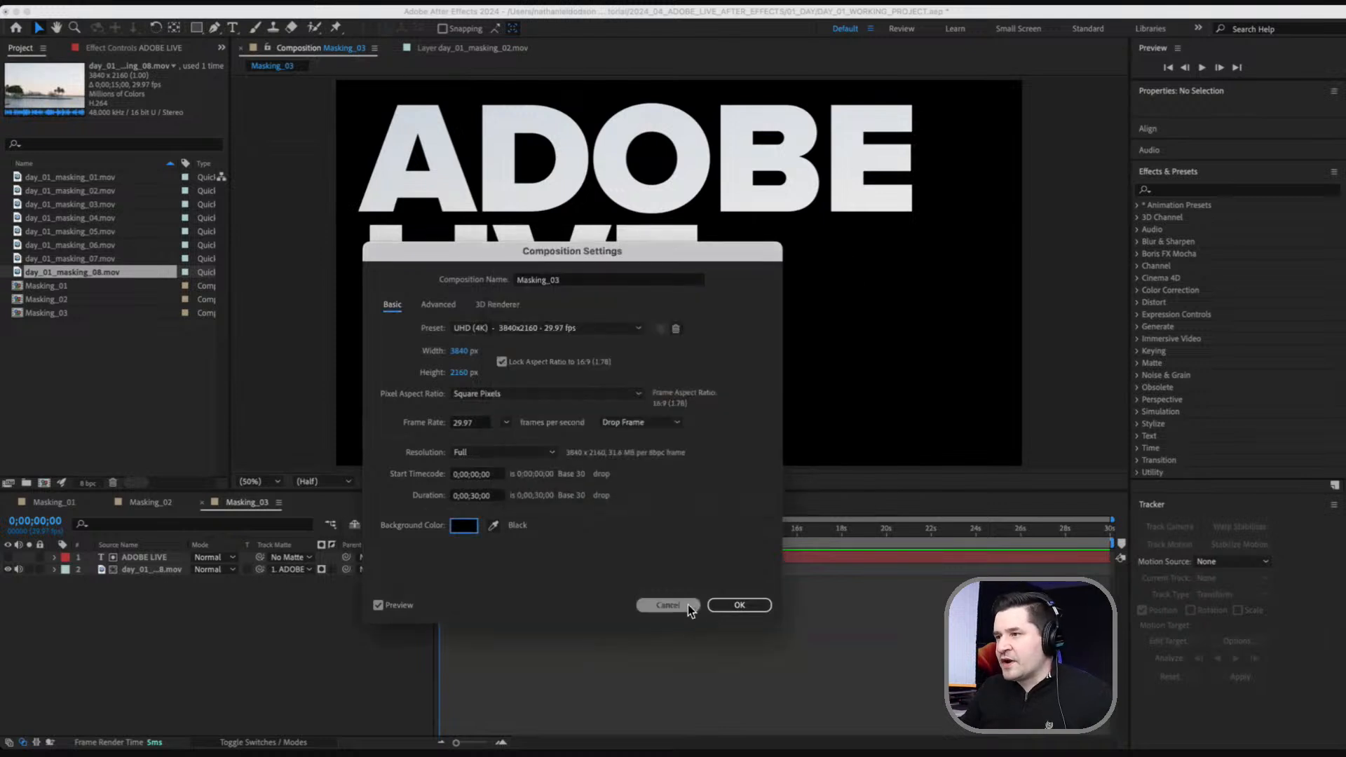
click(688, 604)
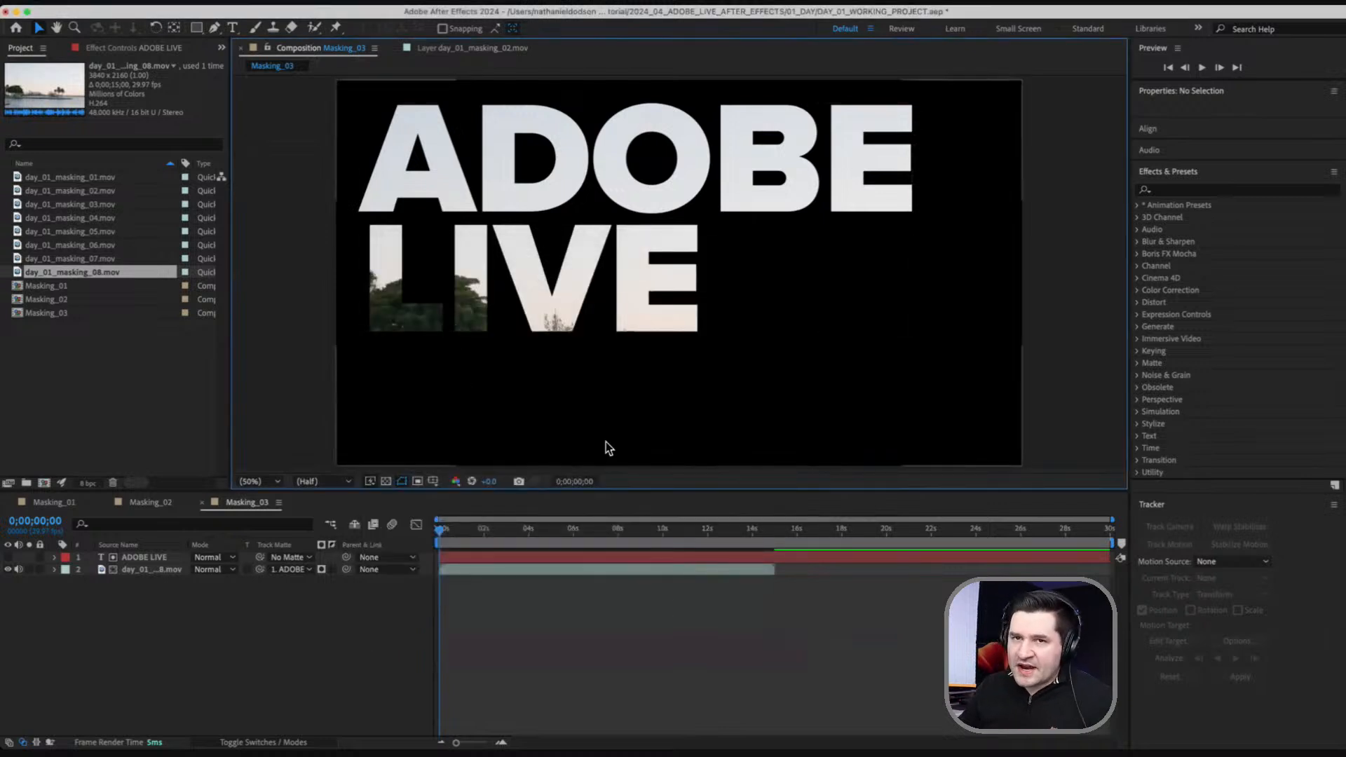
Create a white 3840 x 2160 px solid and place it beneath the footage layer as the background.
right_click(128, 607)
mouse_move(150, 561)
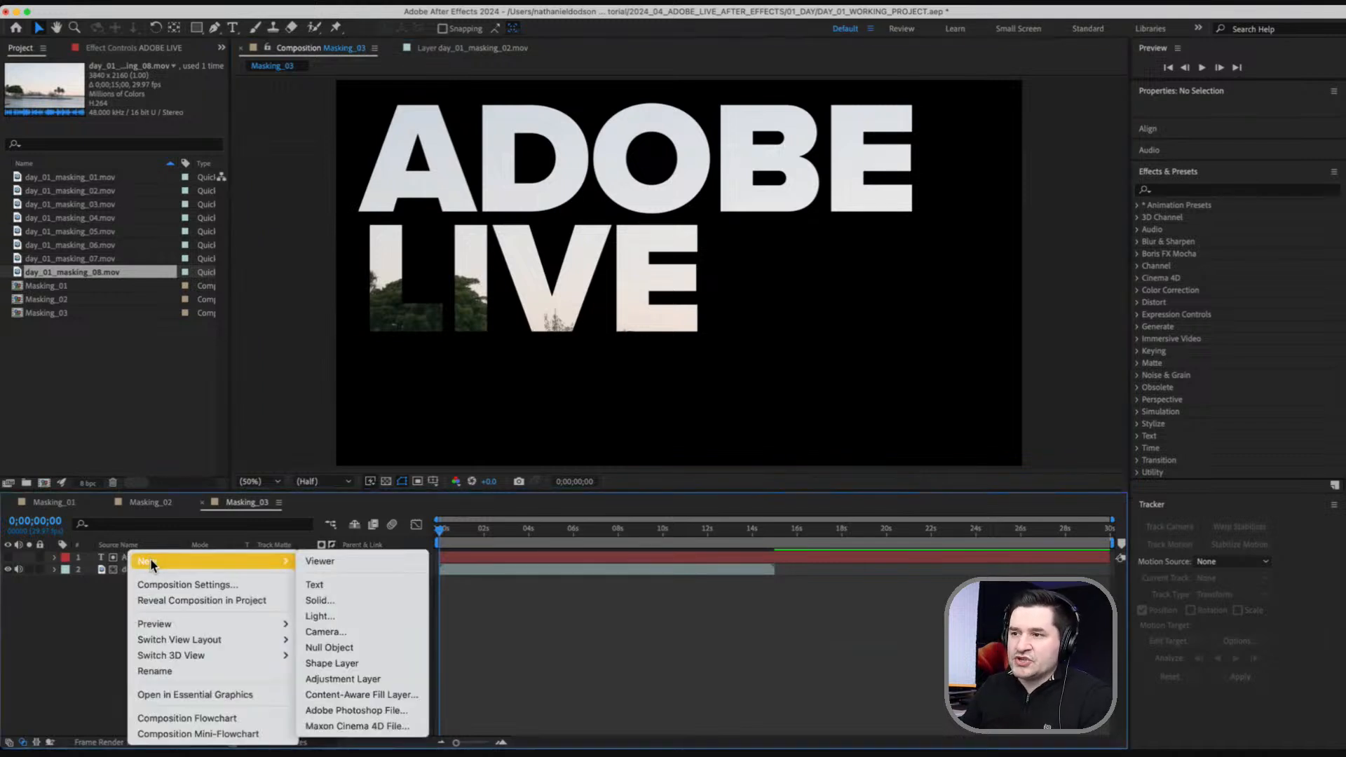
click(355, 603)
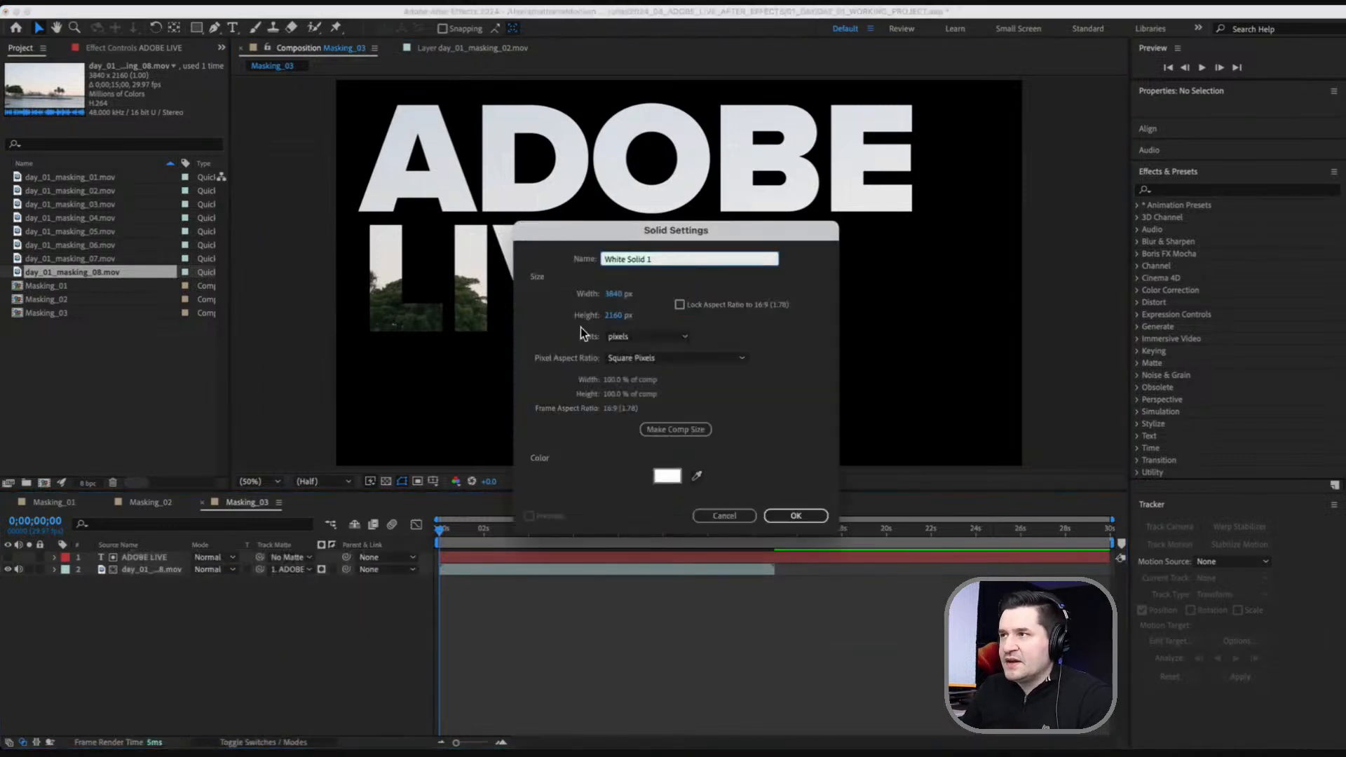
click(796, 516)
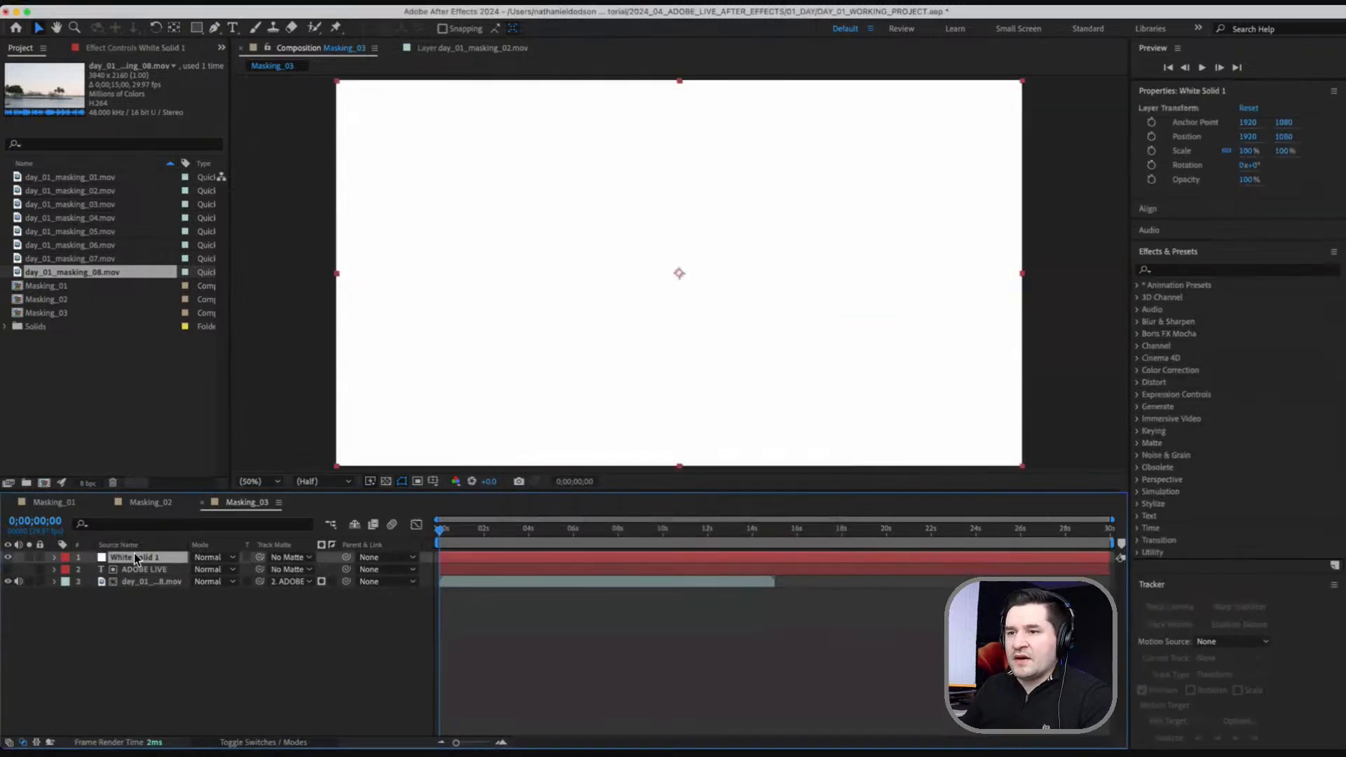
drag(136, 557, 139, 587)
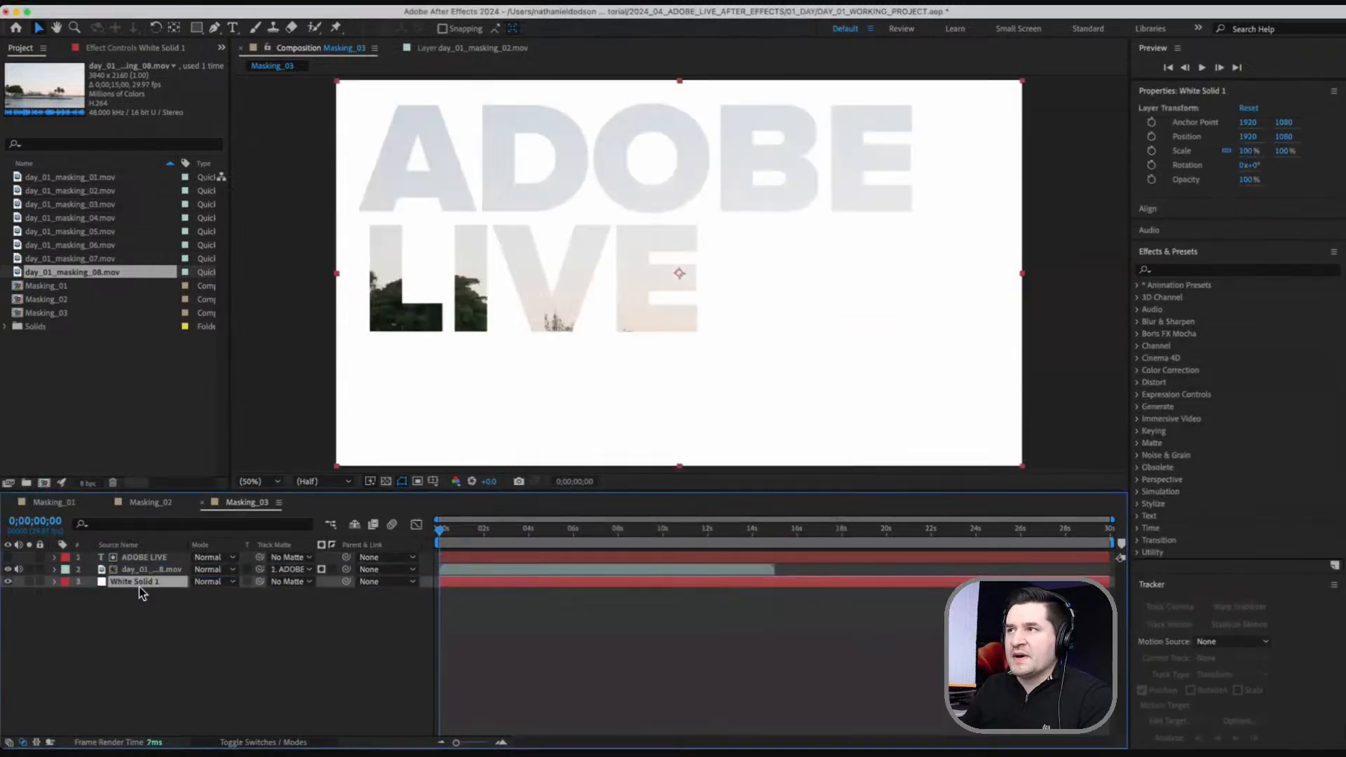
Preview Masking_03 from the first frame to check the footage playing inside the title letters.
click(449, 533)
drag(451, 532, 421, 549)
key(space)
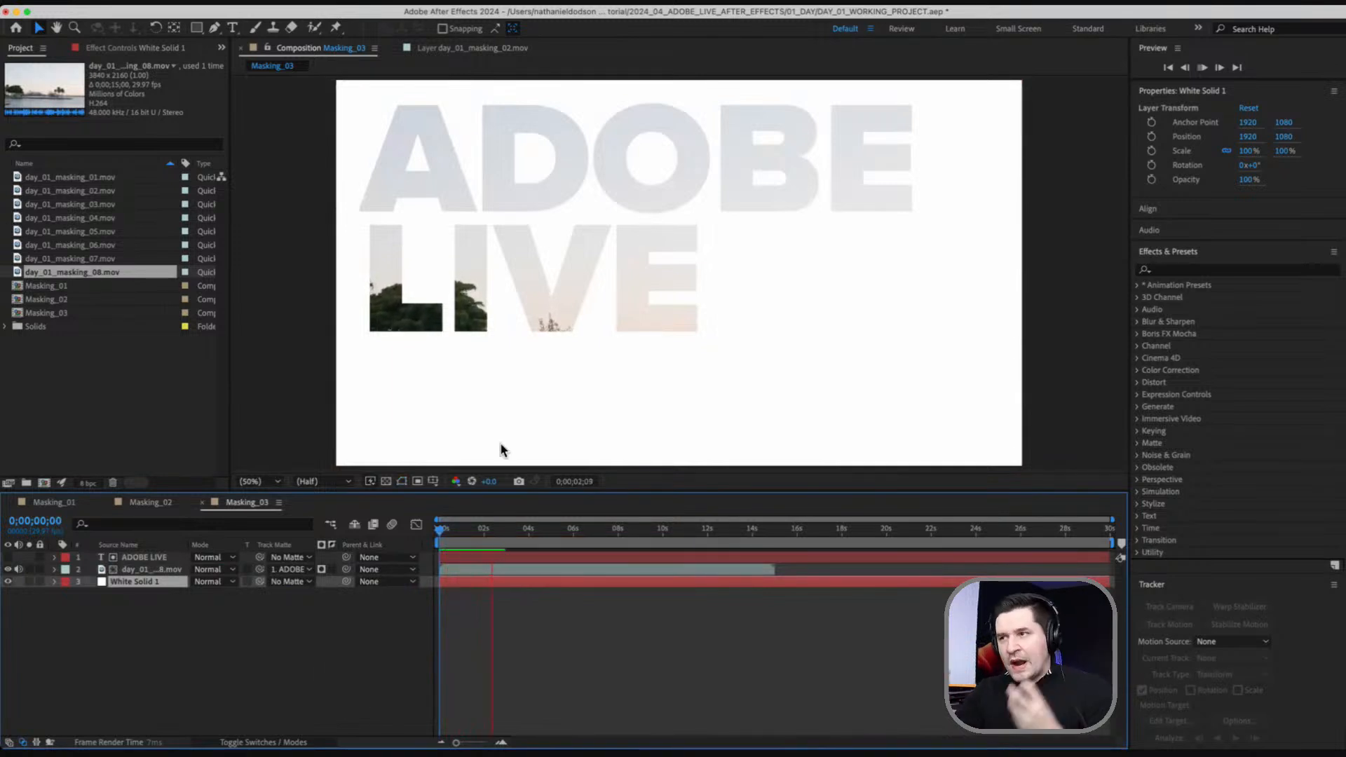
key(space)
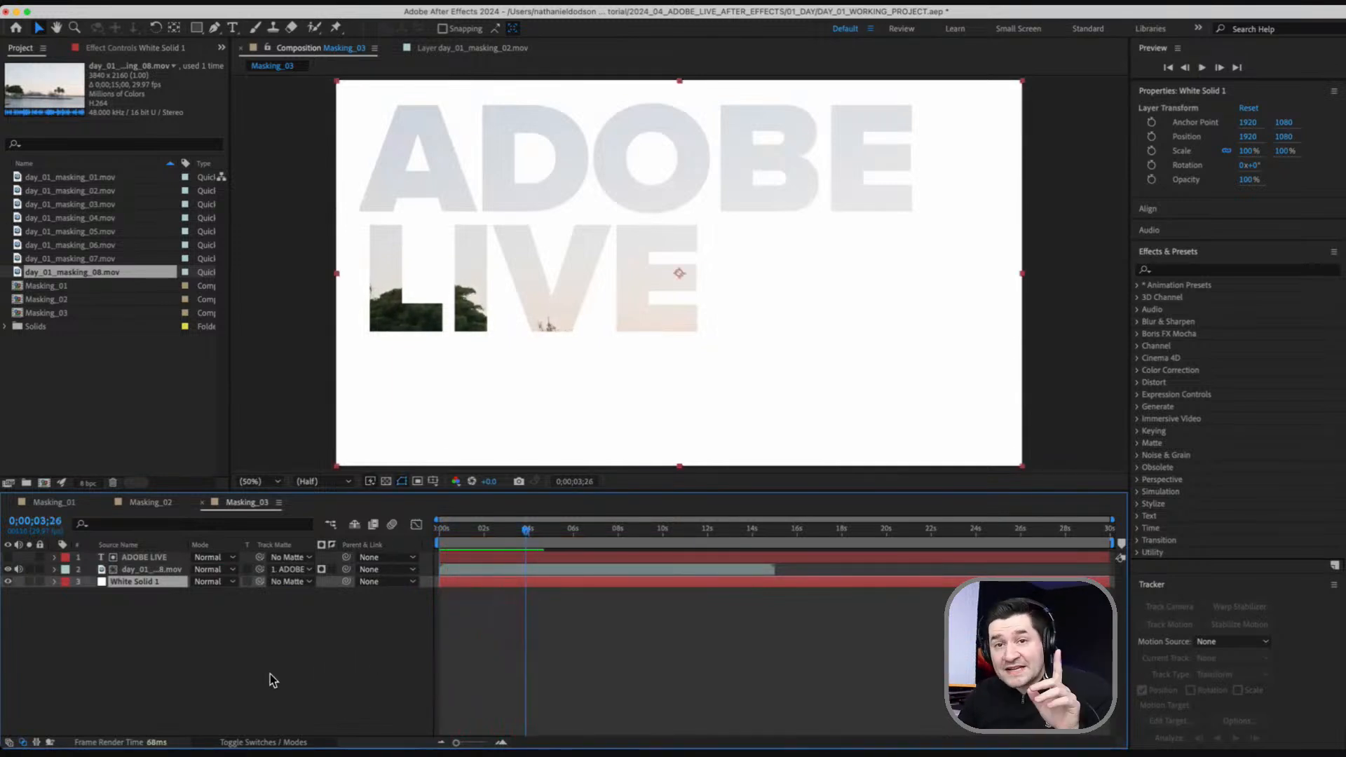
Draw a rectangular mask on the ADOBE LIVE text layer that encloses both lines of the title.
click(141, 559)
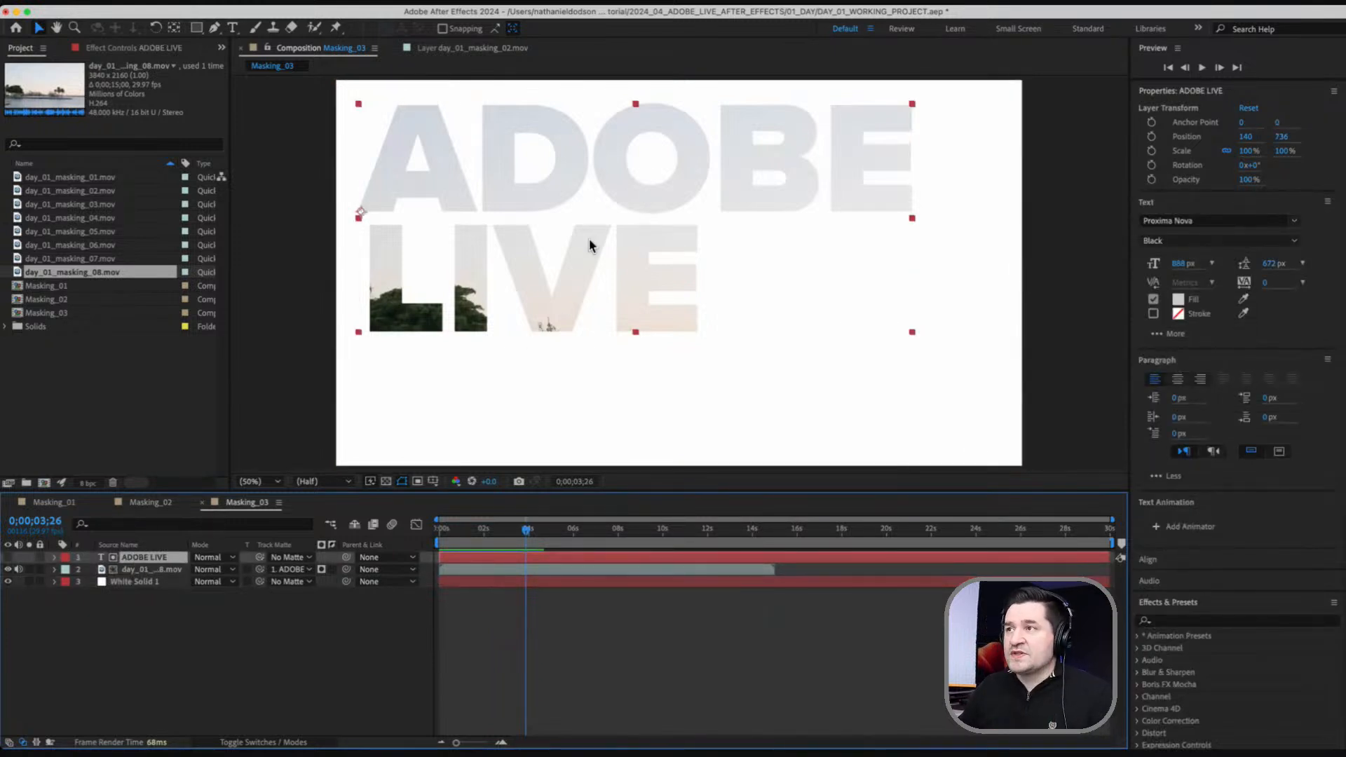
key(comma)
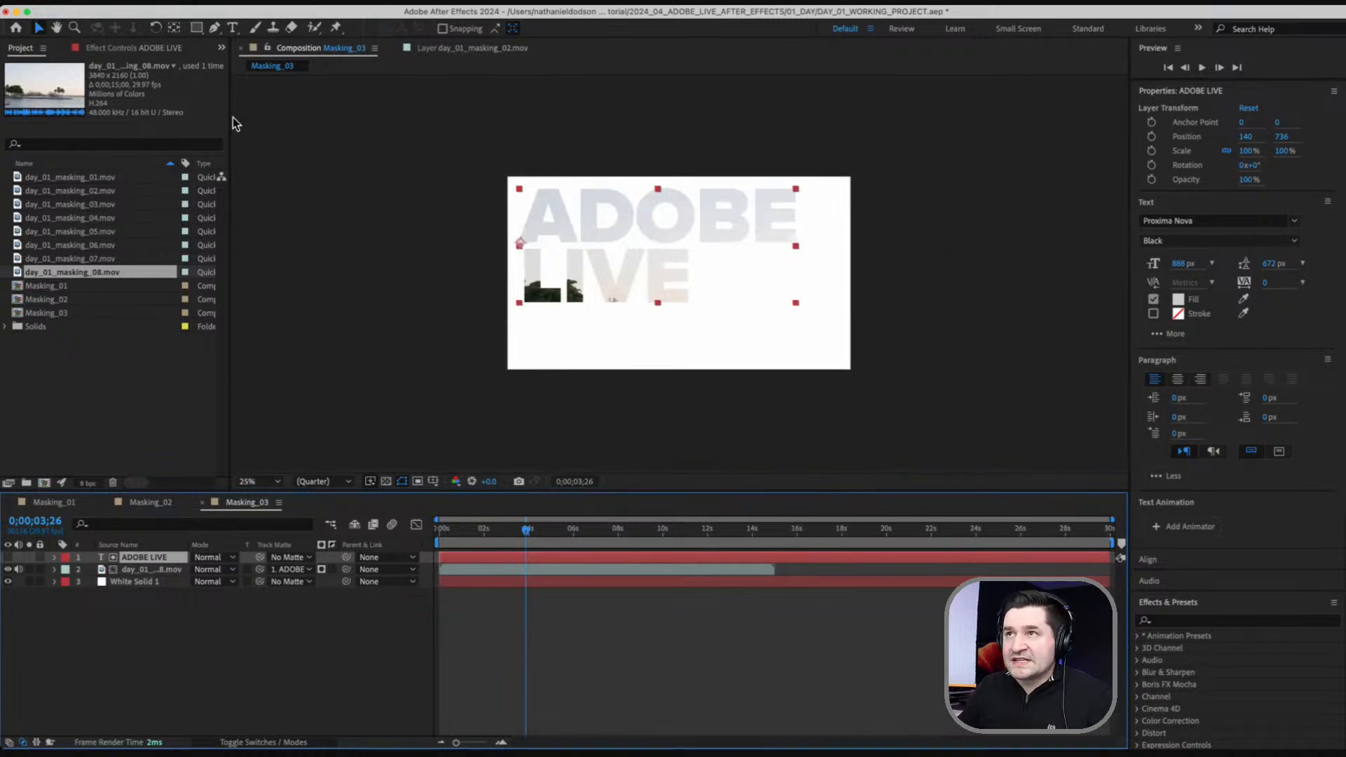
click(198, 29)
drag(496, 167, 860, 323)
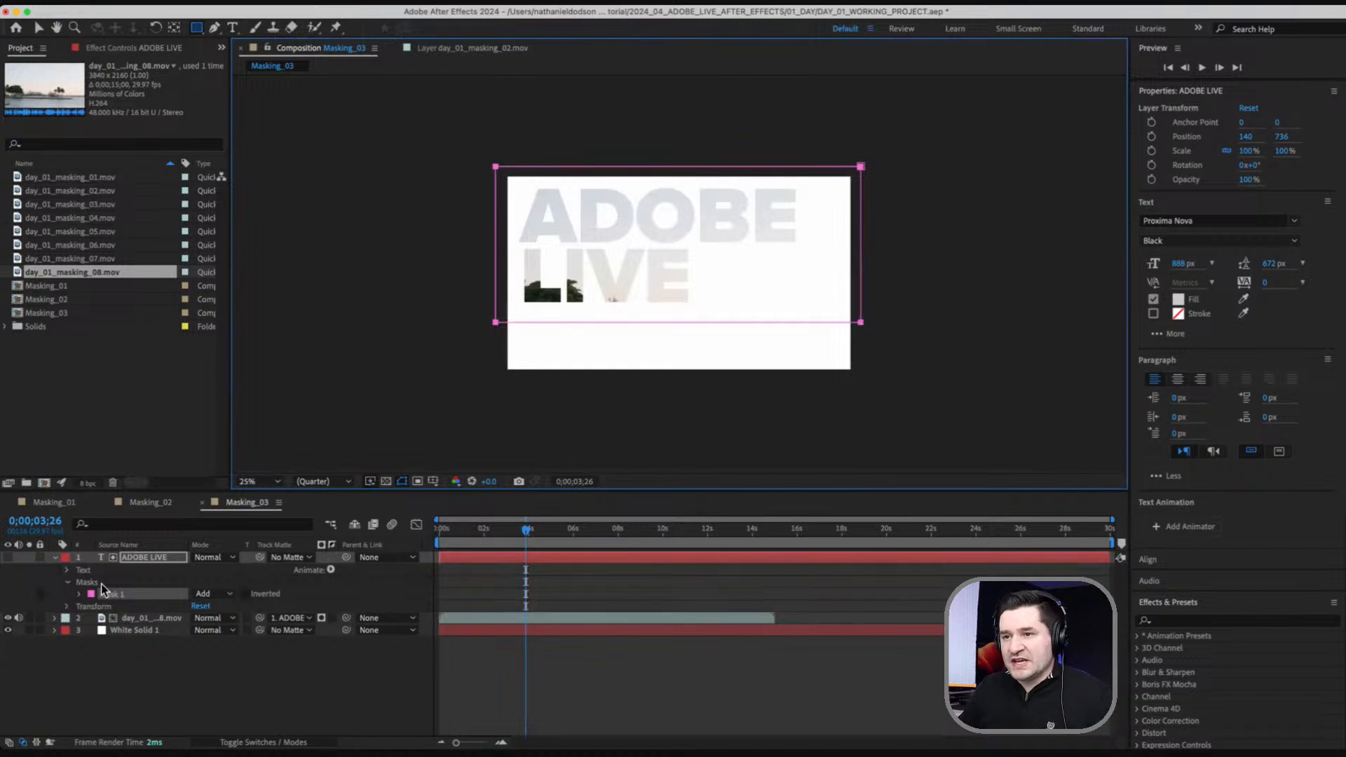
Show all of Mask 1's properties on the ADOBE LIVE layer and set a Mask Path keyframe at 0;00;01;03.
key(u)
key(m)
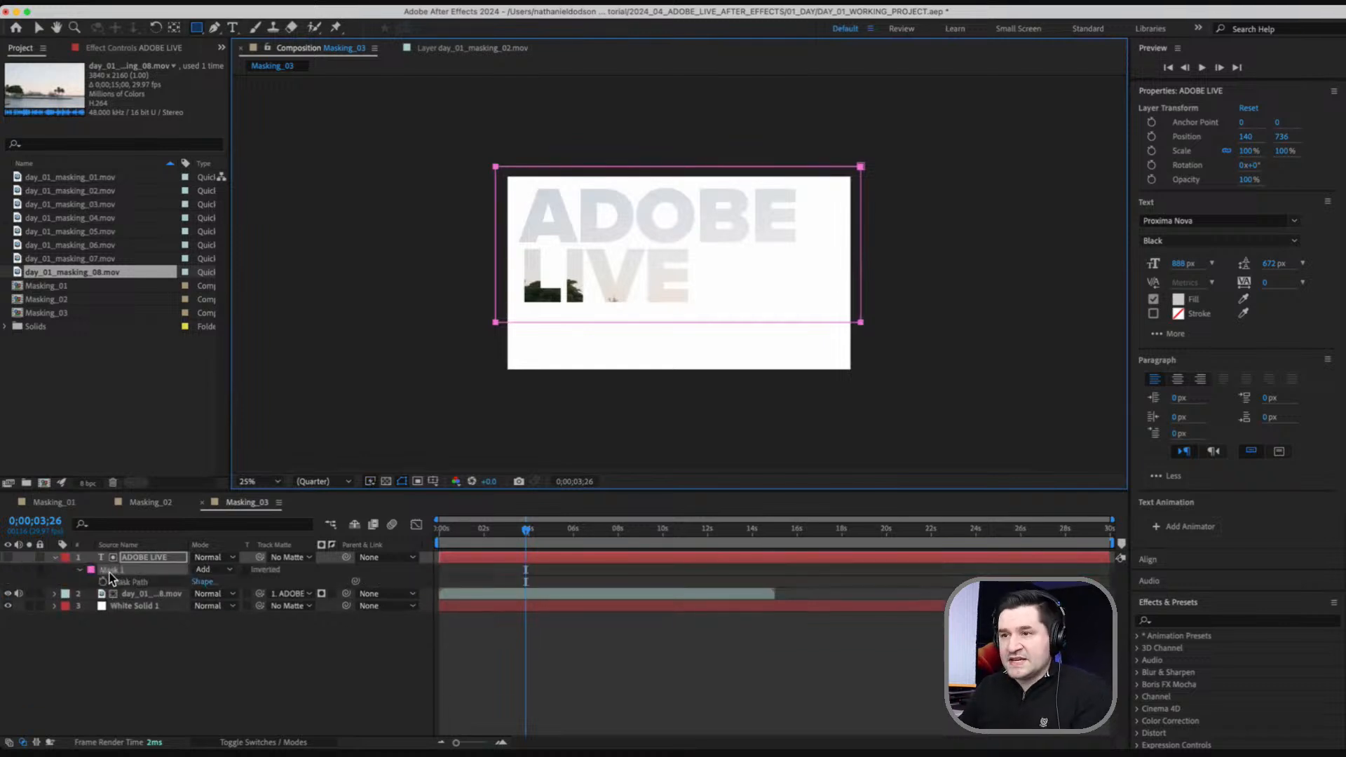
key(m)
key(m)
key(m)
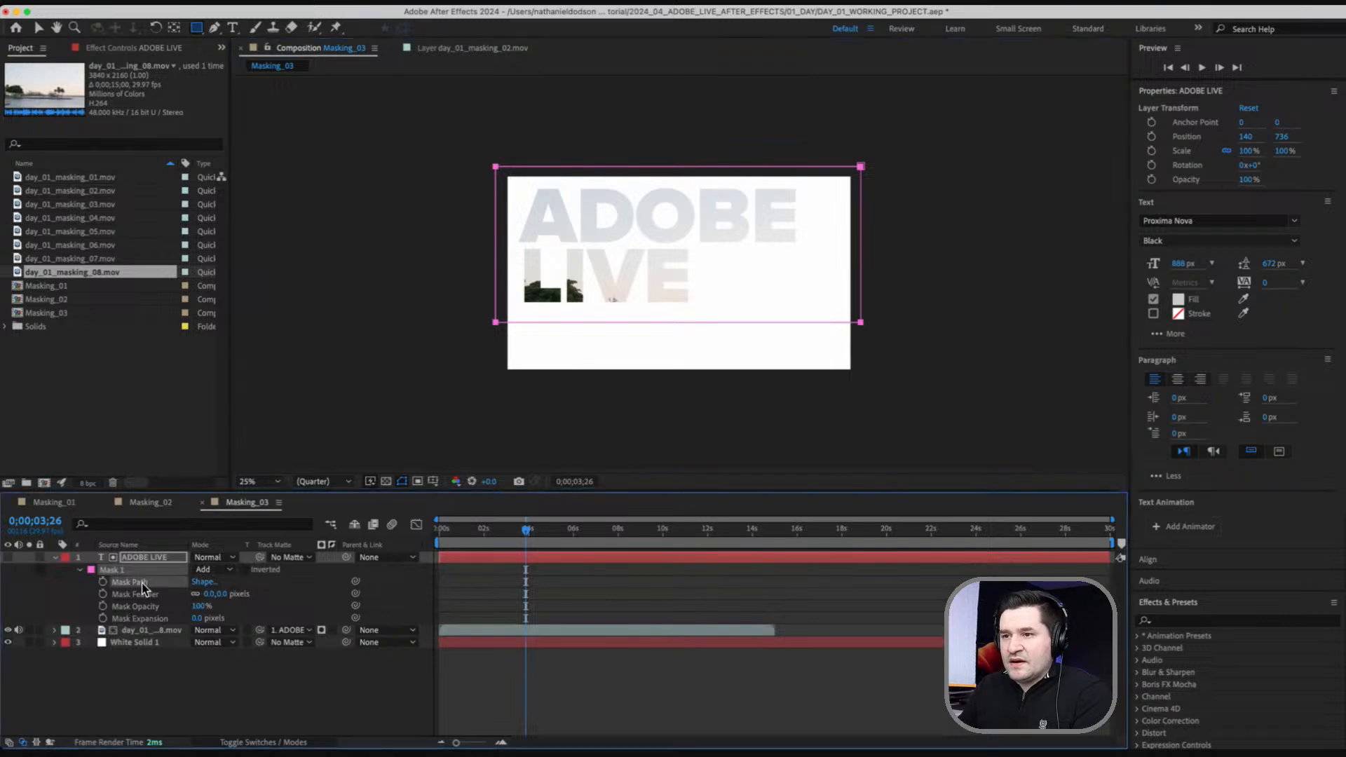
drag(527, 537, 464, 536)
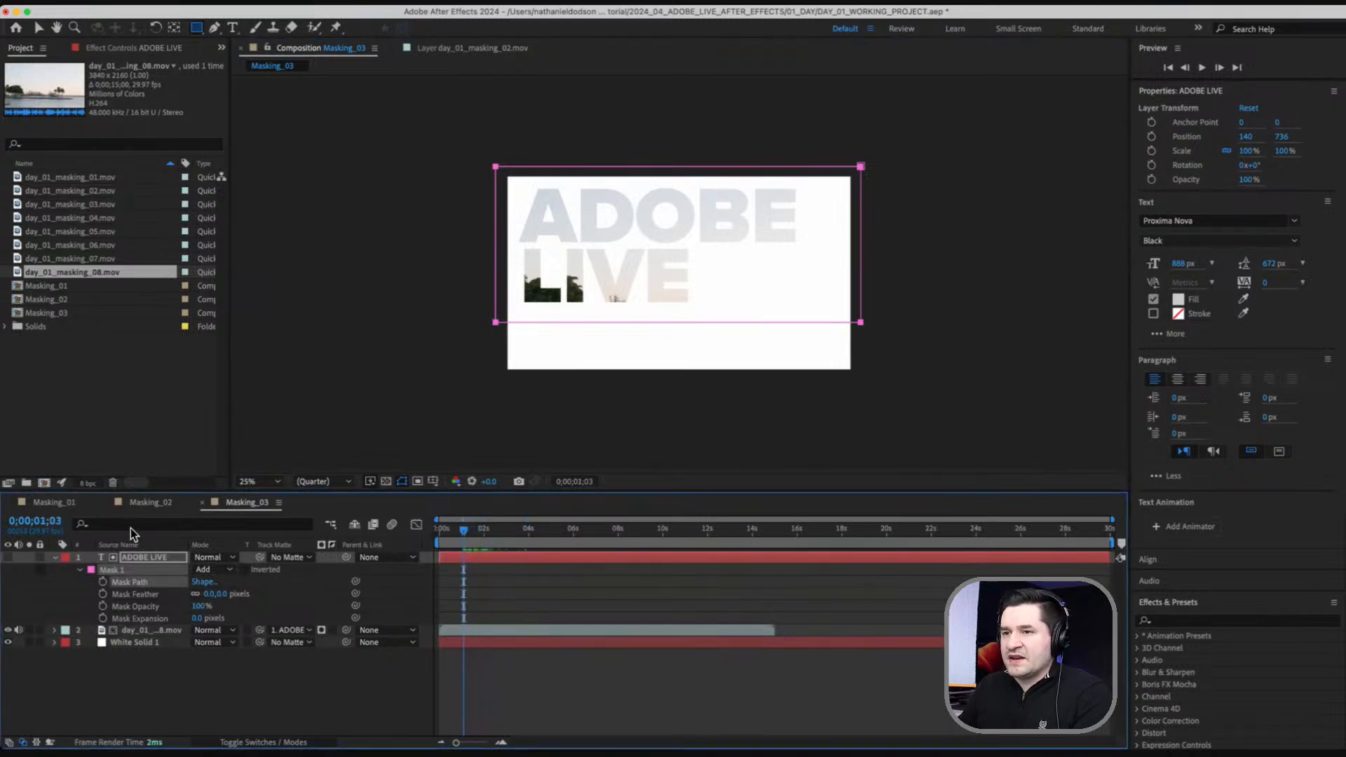
click(102, 581)
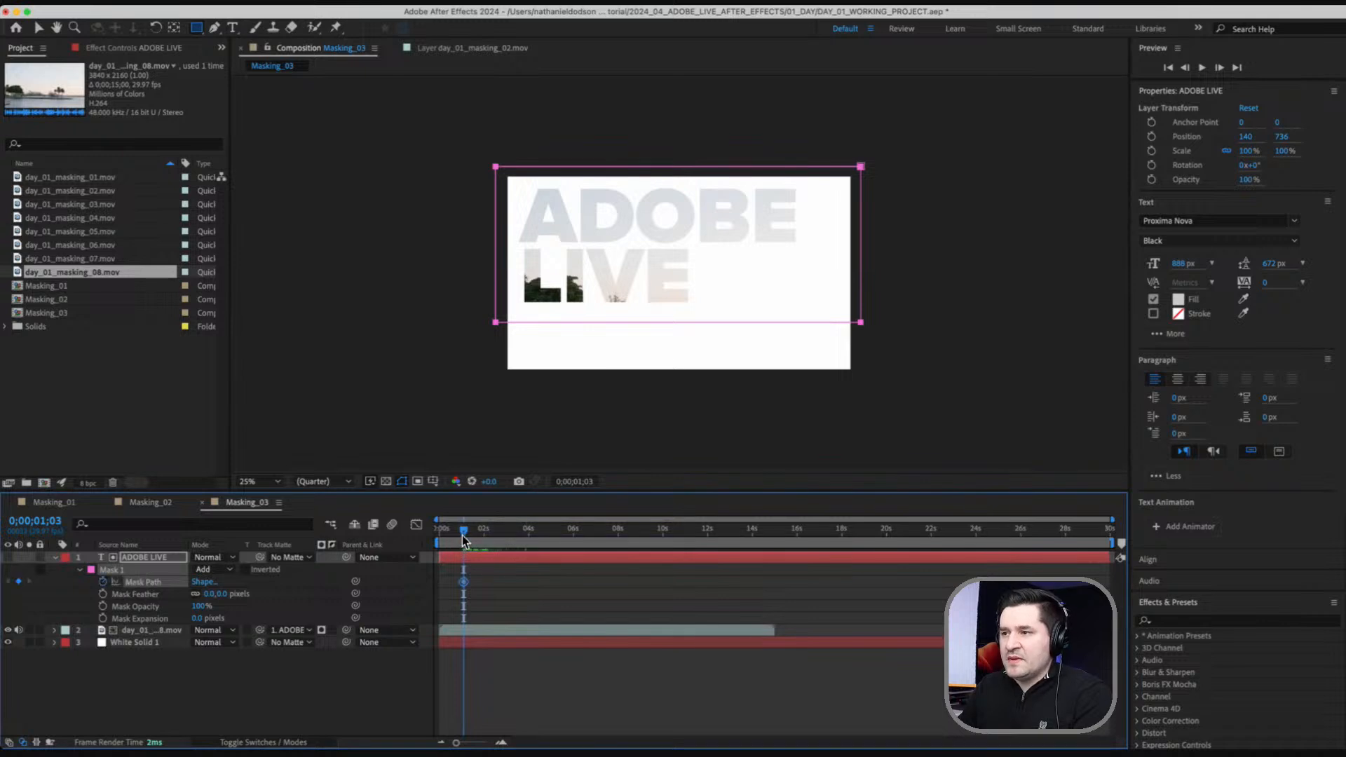
At the first frame, move the mask straight down until it clears both title lines, and set its Mask Feather to 126 pixels.
drag(464, 537, 397, 533)
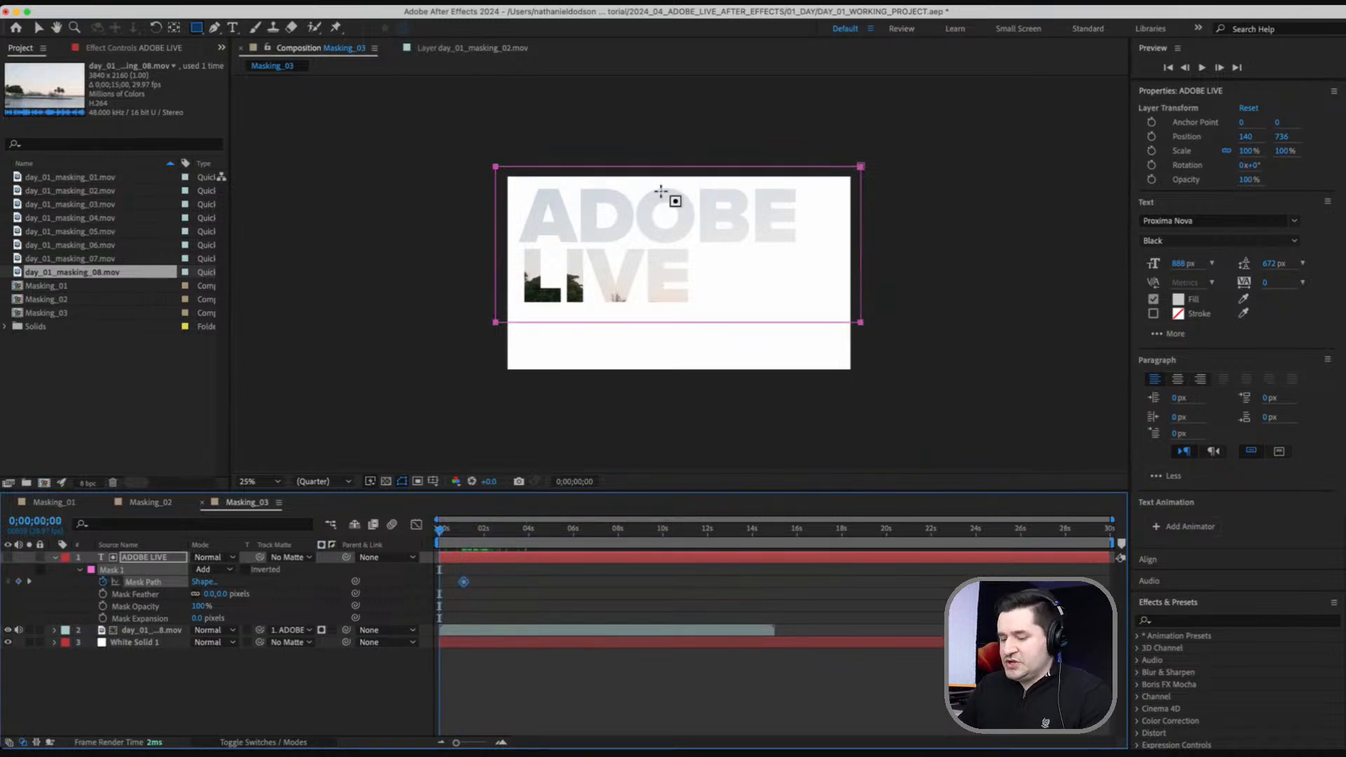
key(v)
drag(672, 170, 671, 362)
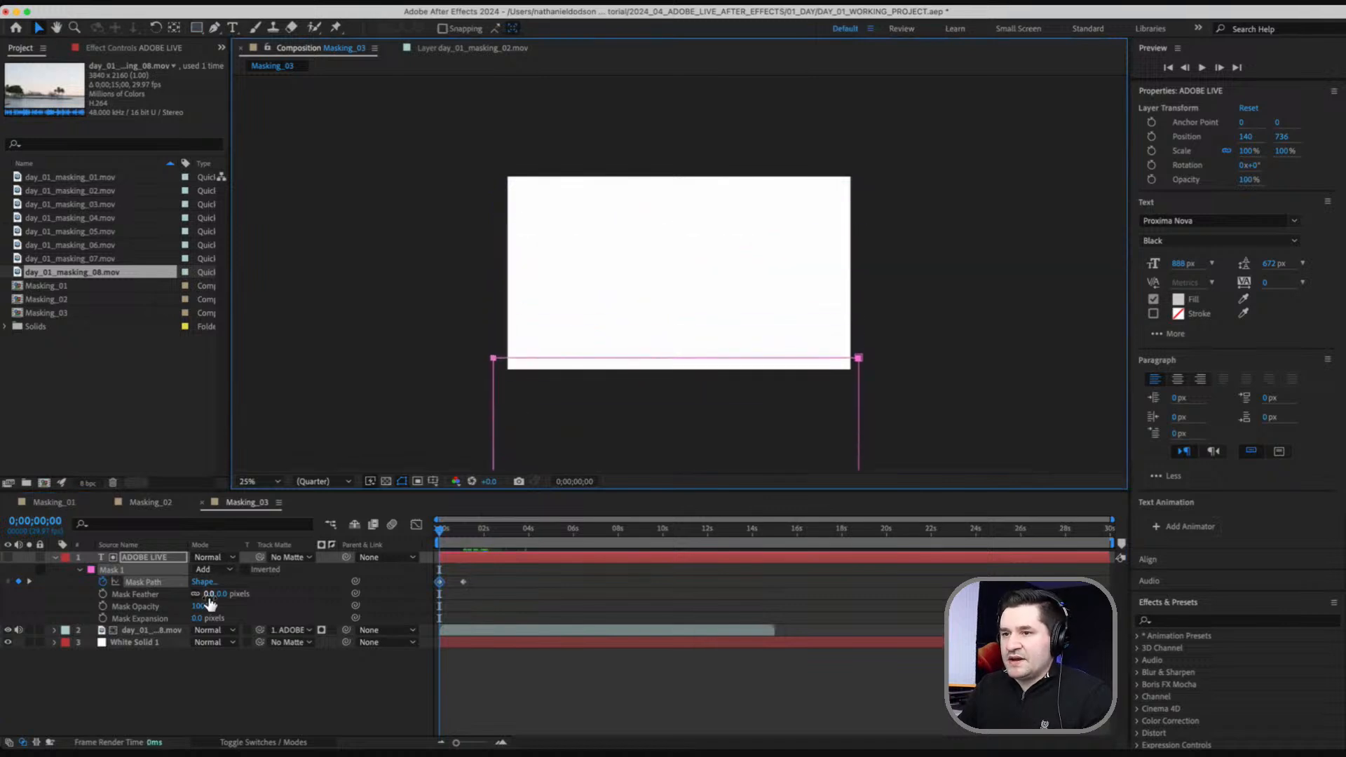
drag(214, 594, 302, 594)
Apply Easy Ease Out to both Mask Path keyframes.
click(414, 603)
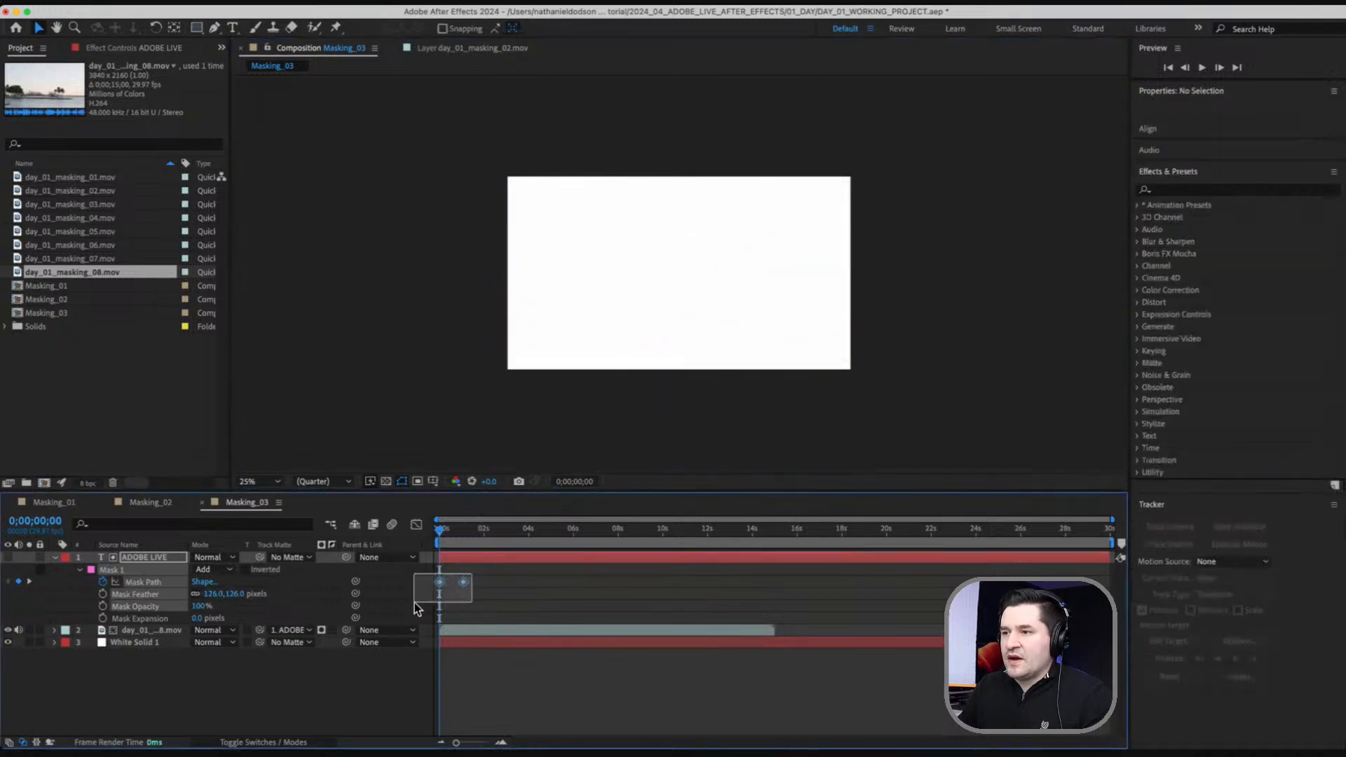
right_click(463, 582)
mouse_move(554, 733)
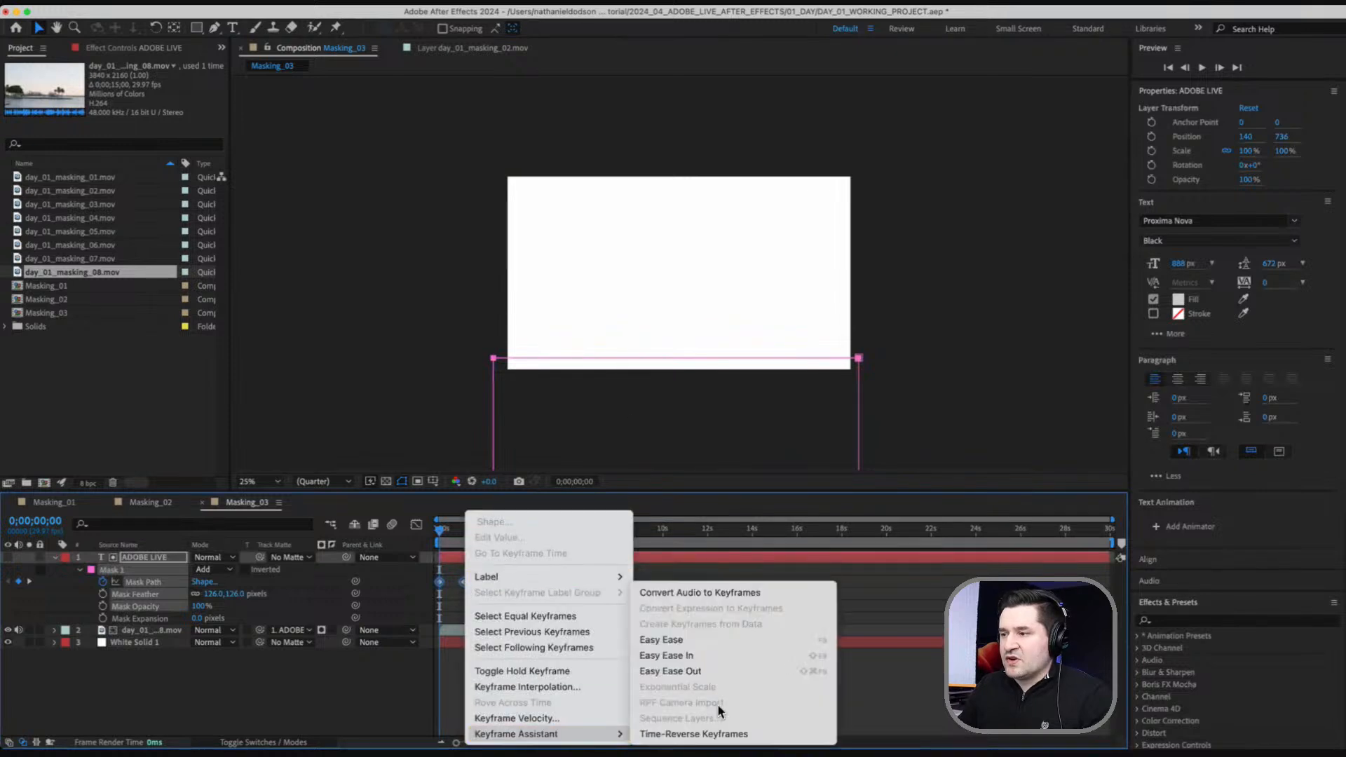
click(708, 671)
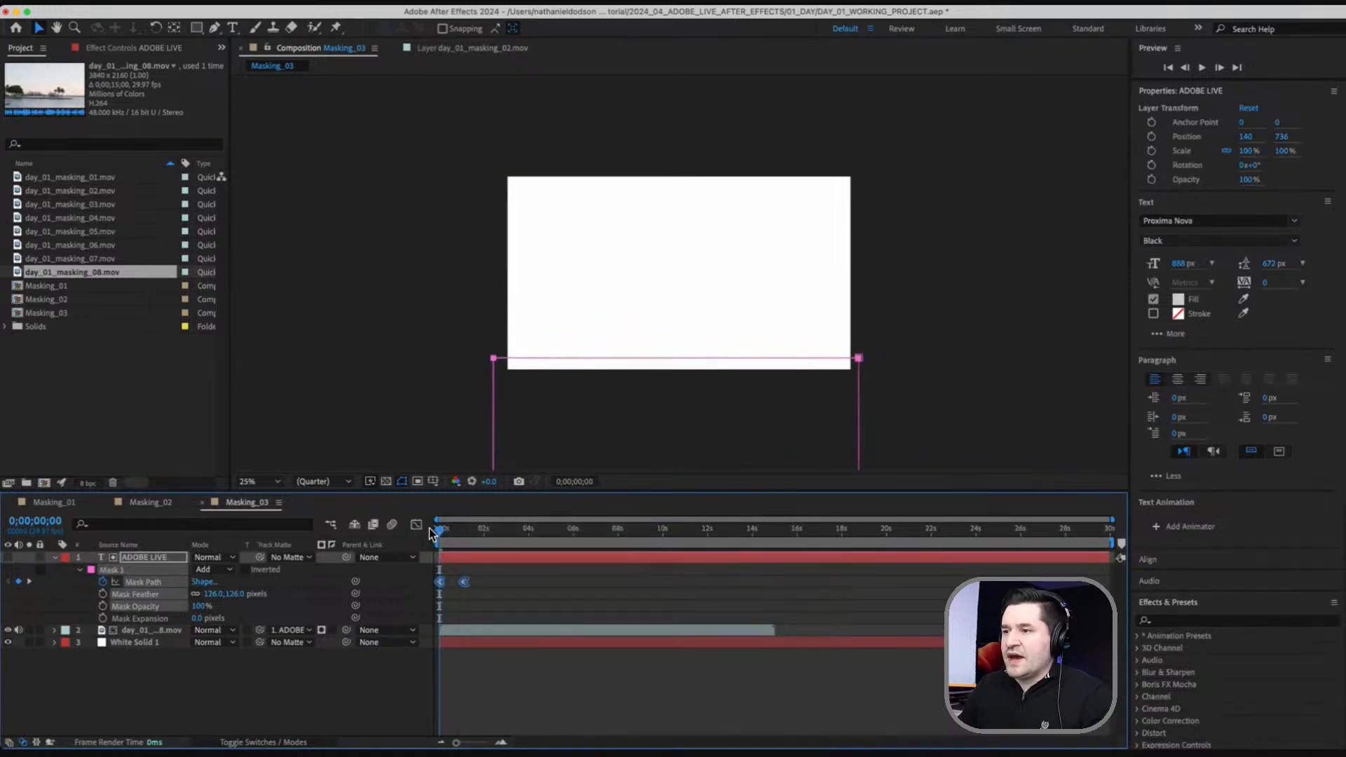
Deselect the mask and preview Masking_03 from the first frame to check the title's feathered reveal.
click(373, 359)
key(space)
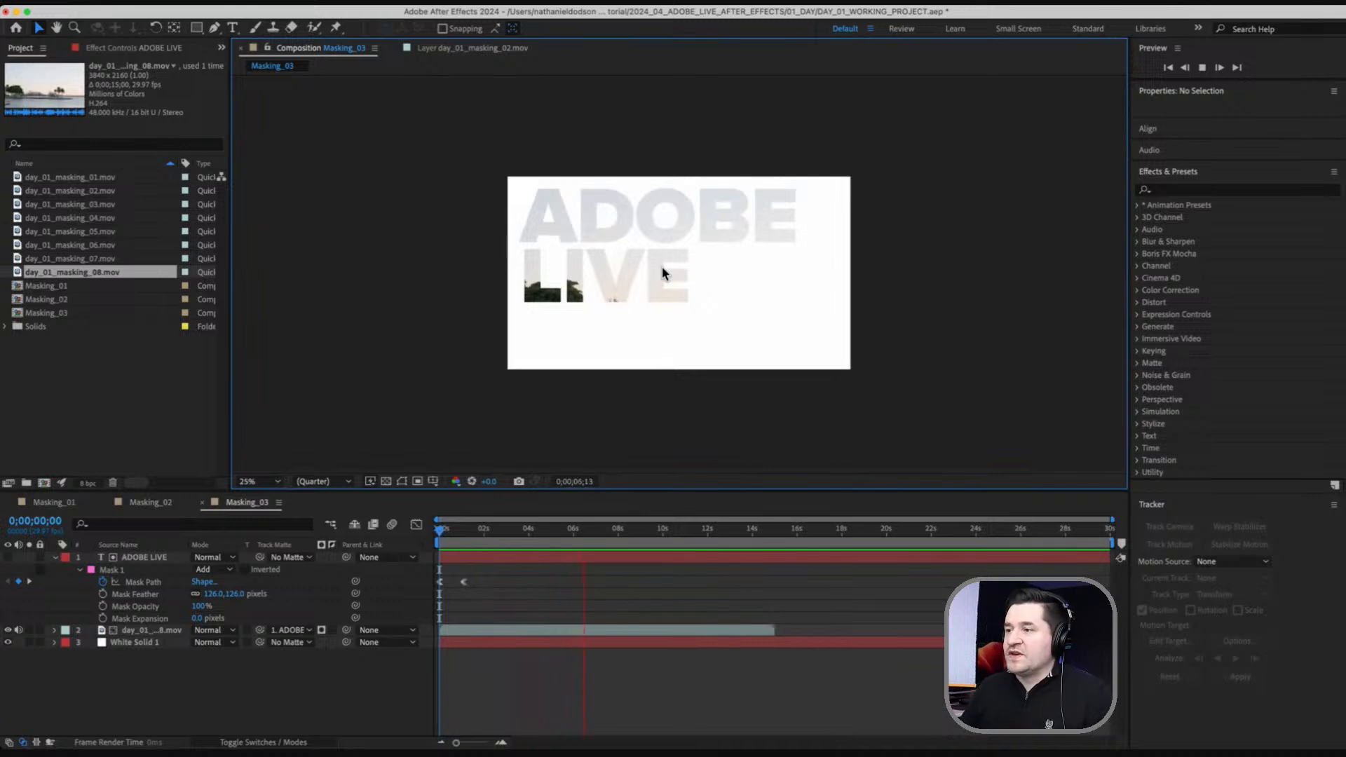
key(space)
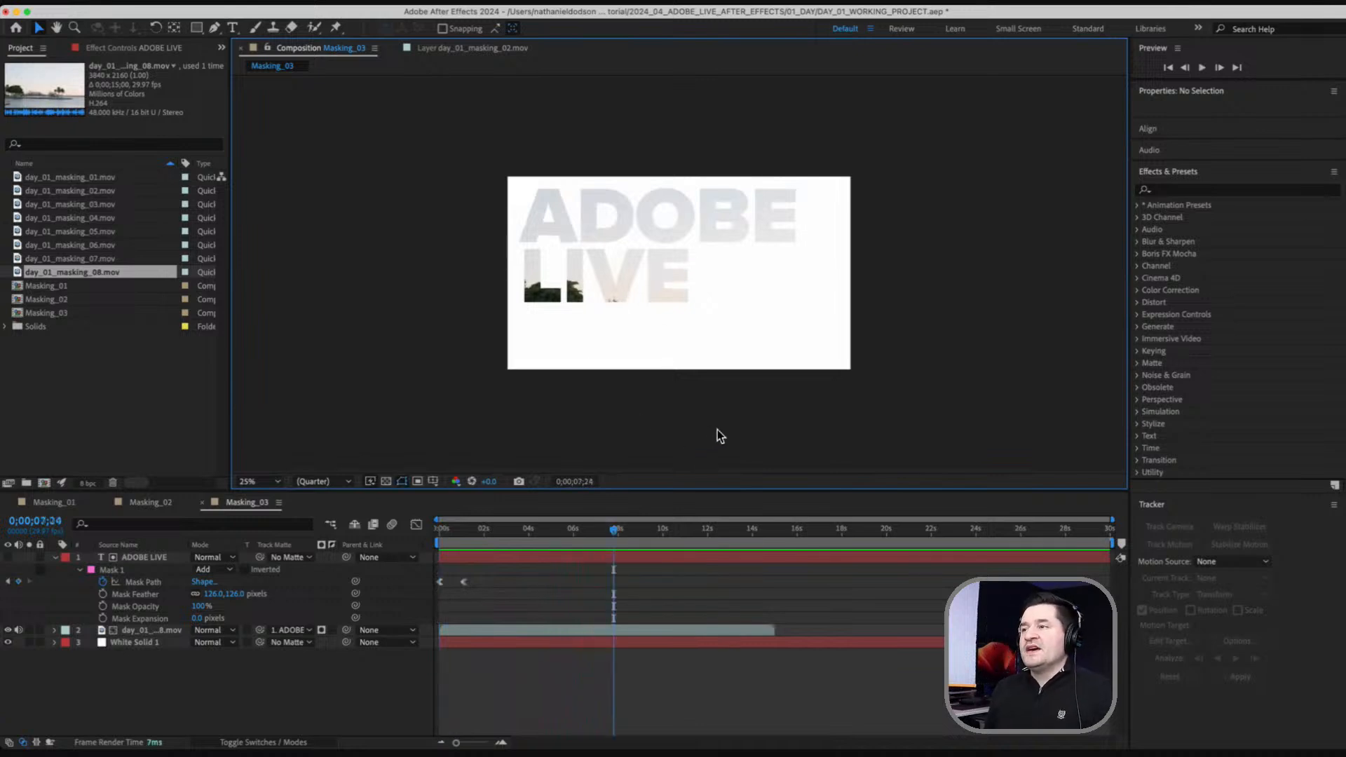